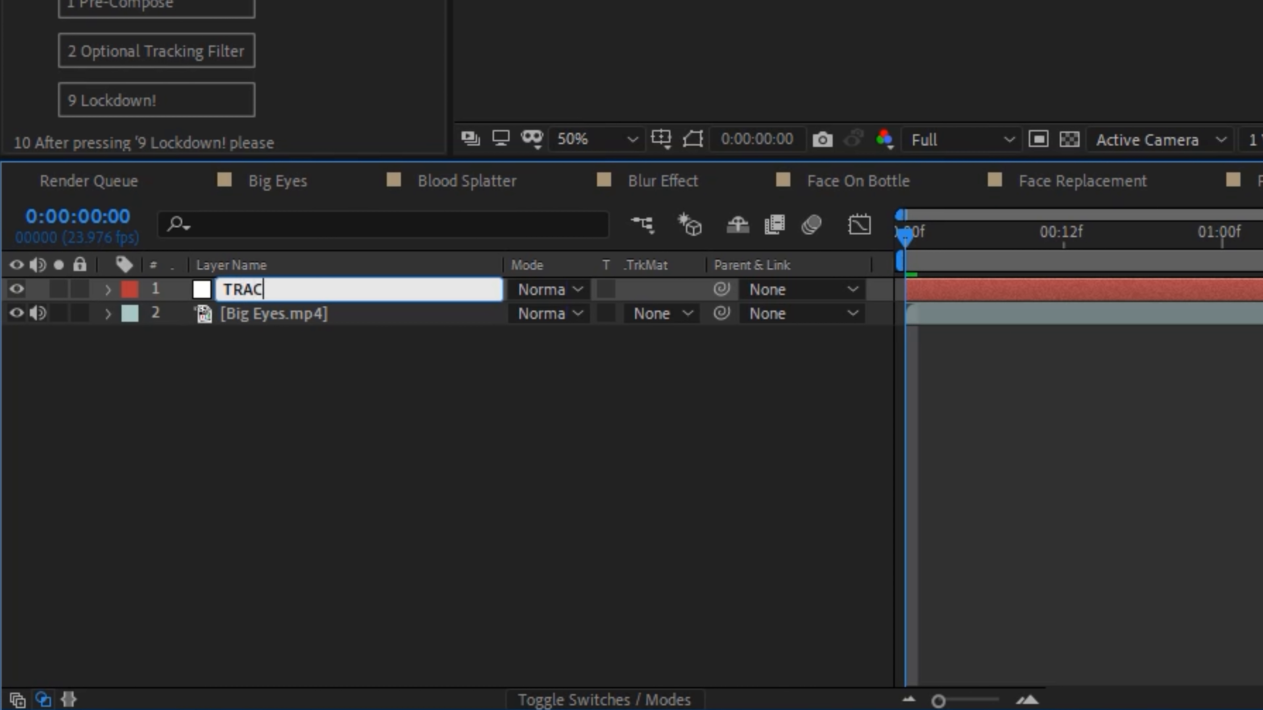
- Name the null layer TRACK LEFT and place a motion track point on the image-left pupil in Big Eyes.mp4
key("Return")
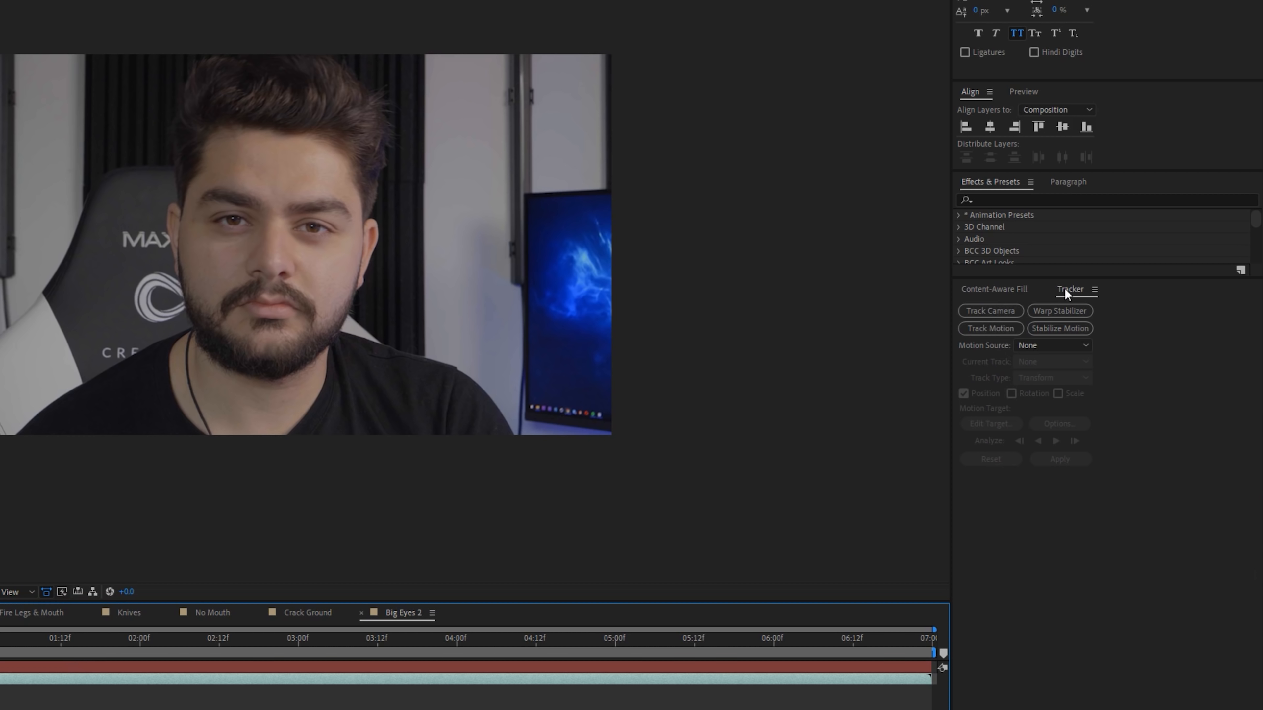
left_click(990, 328)
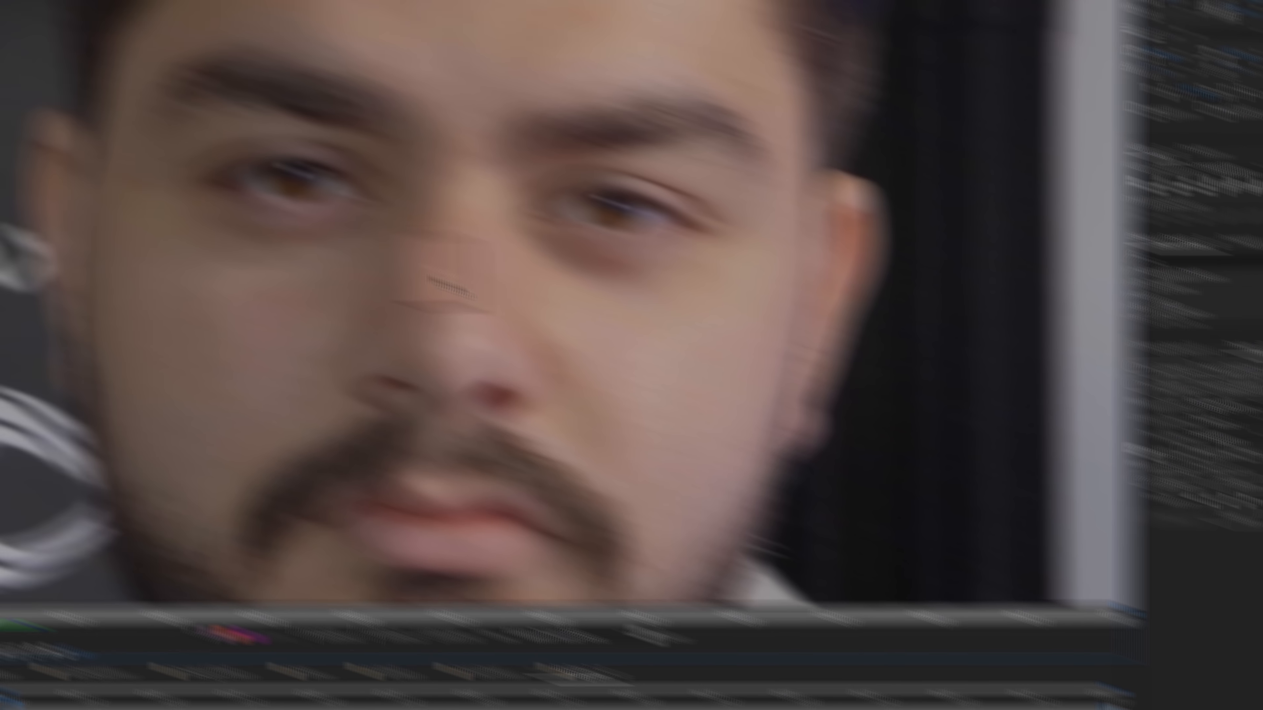
left_click_drag(278, 226, 135, 141)
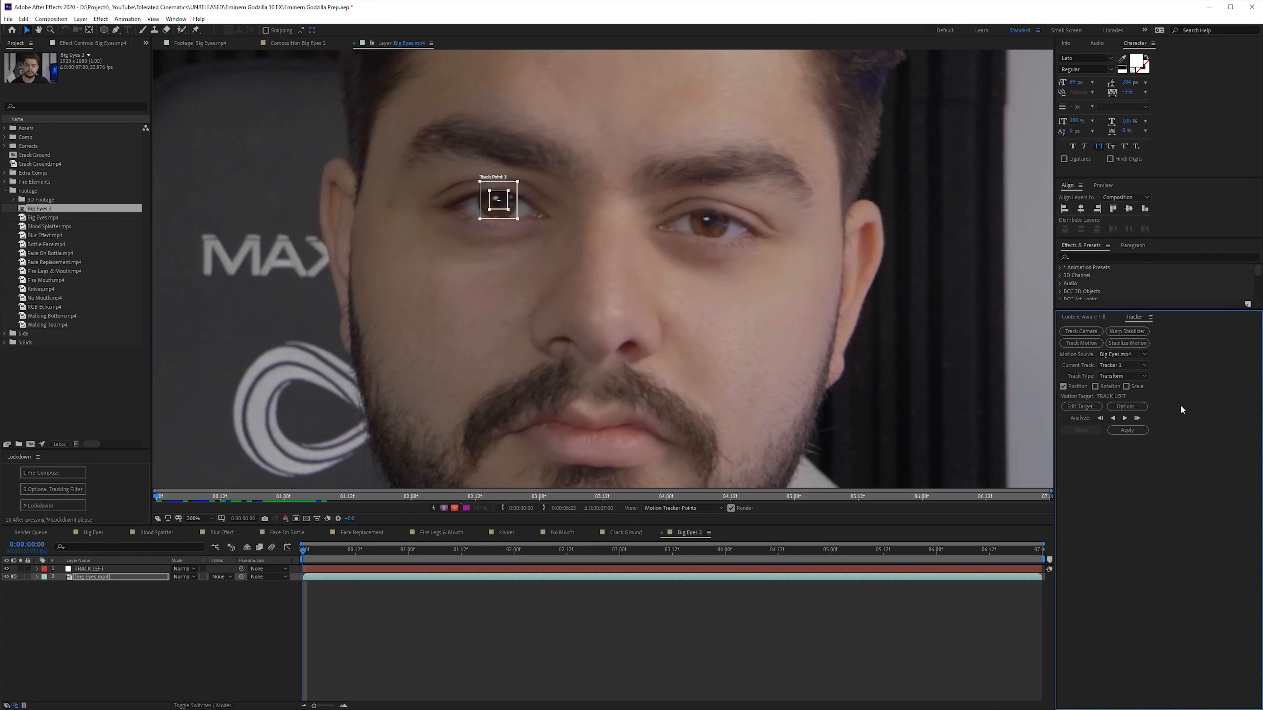
- Analyze the eye track forward and trim the composition to a work area ending at 0:00:04:14
left_click(1125, 418)
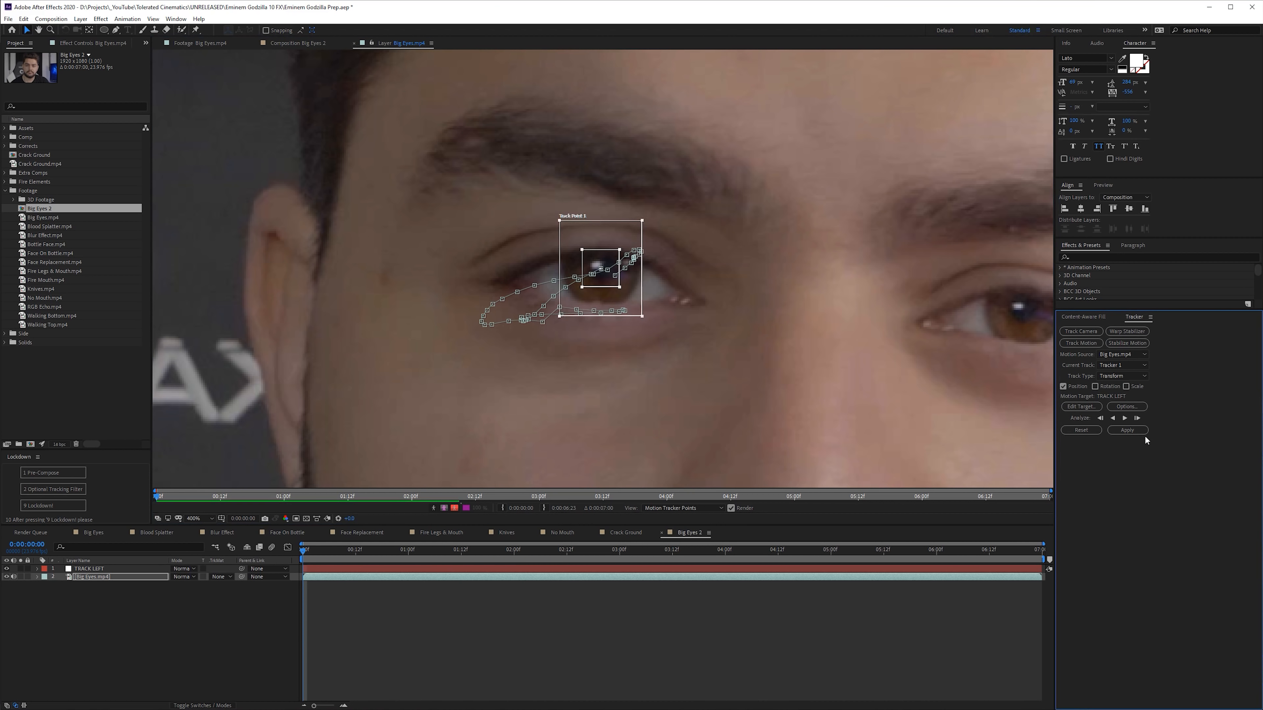
left_click(1125, 418)
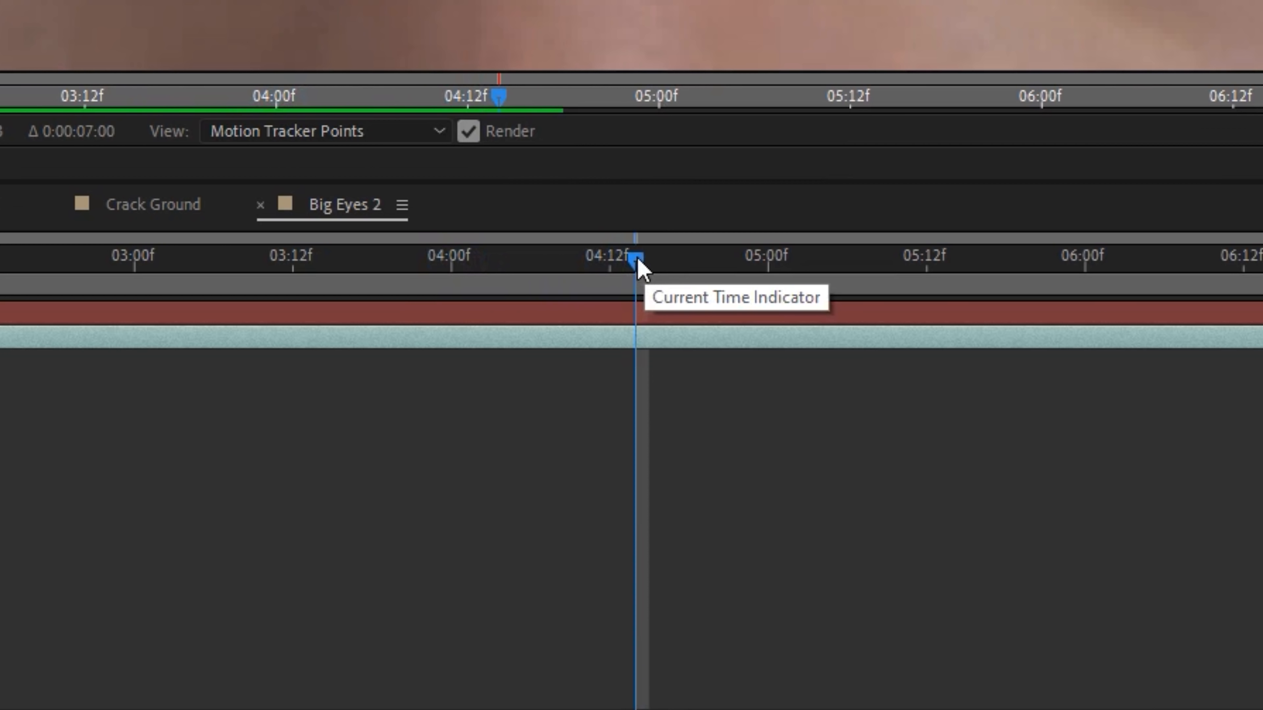
key("n")
right_click(764, 558)
left_click(798, 588)
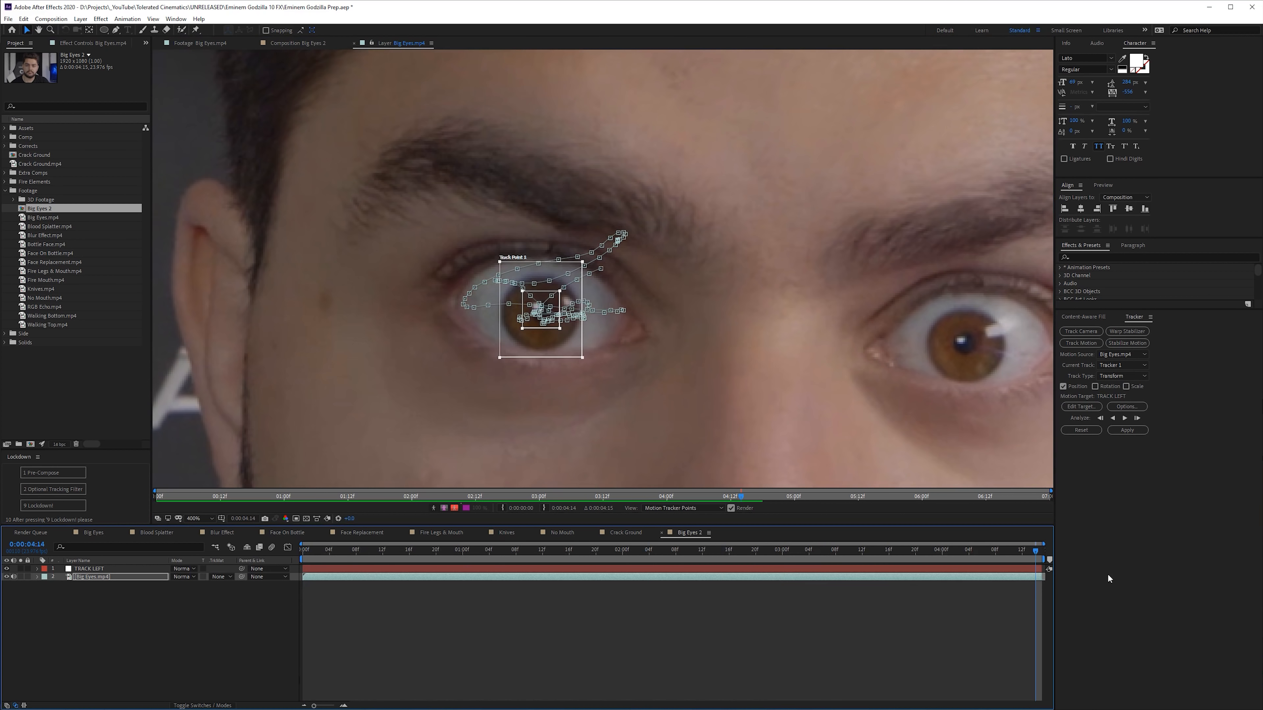
- Set the TRACK LEFT layer as the motion target and apply the tracking data in X and Y
left_click(1084, 406)
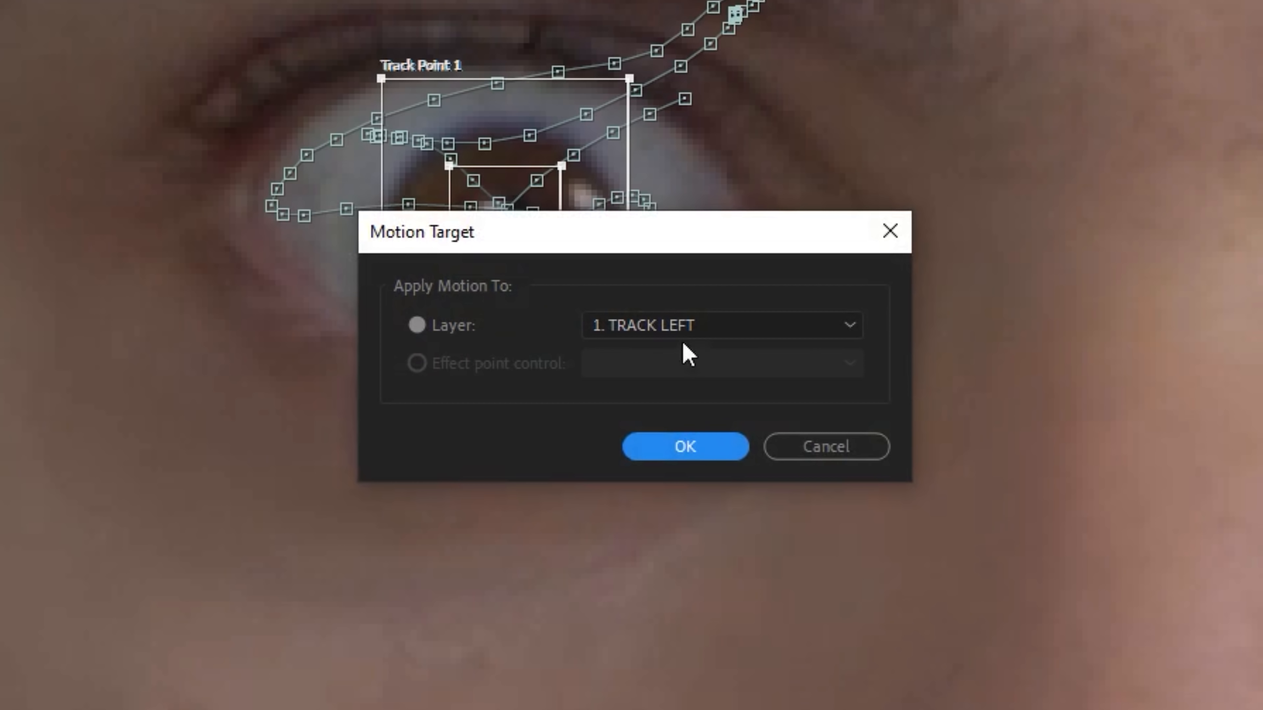
left_click(600, 345)
left_click(716, 368)
left_click(696, 446)
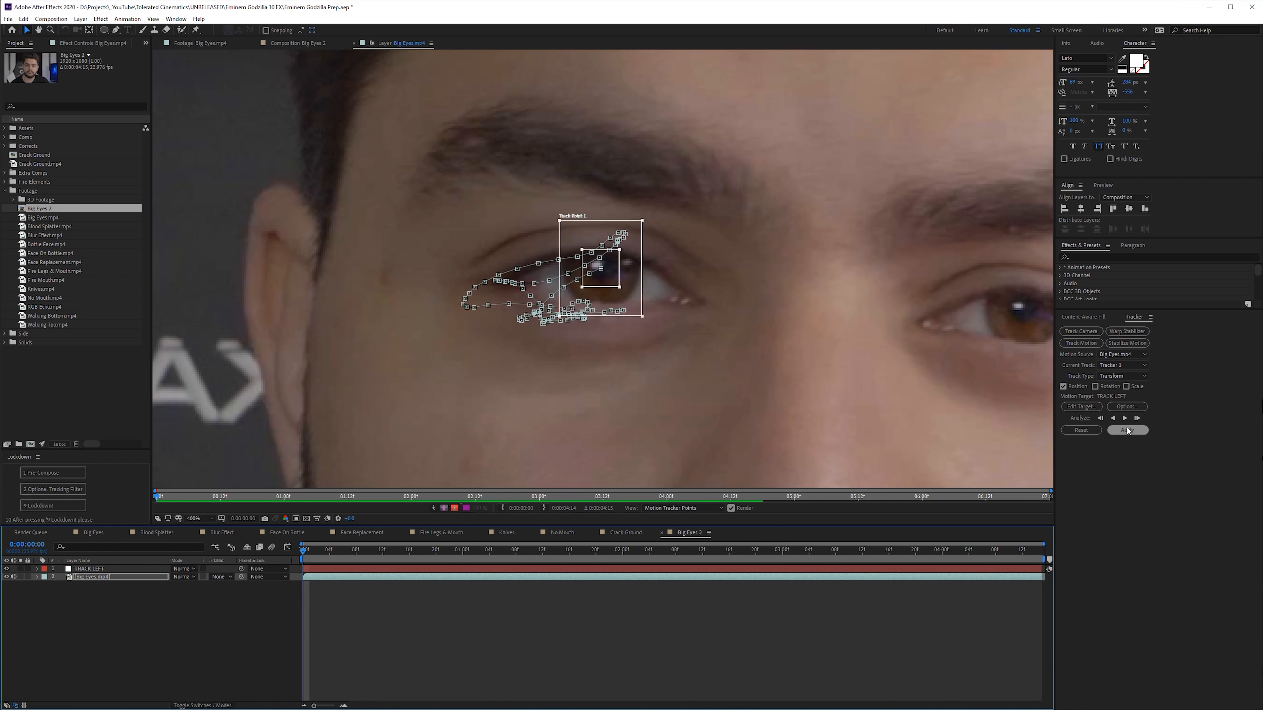
left_click(1127, 430)
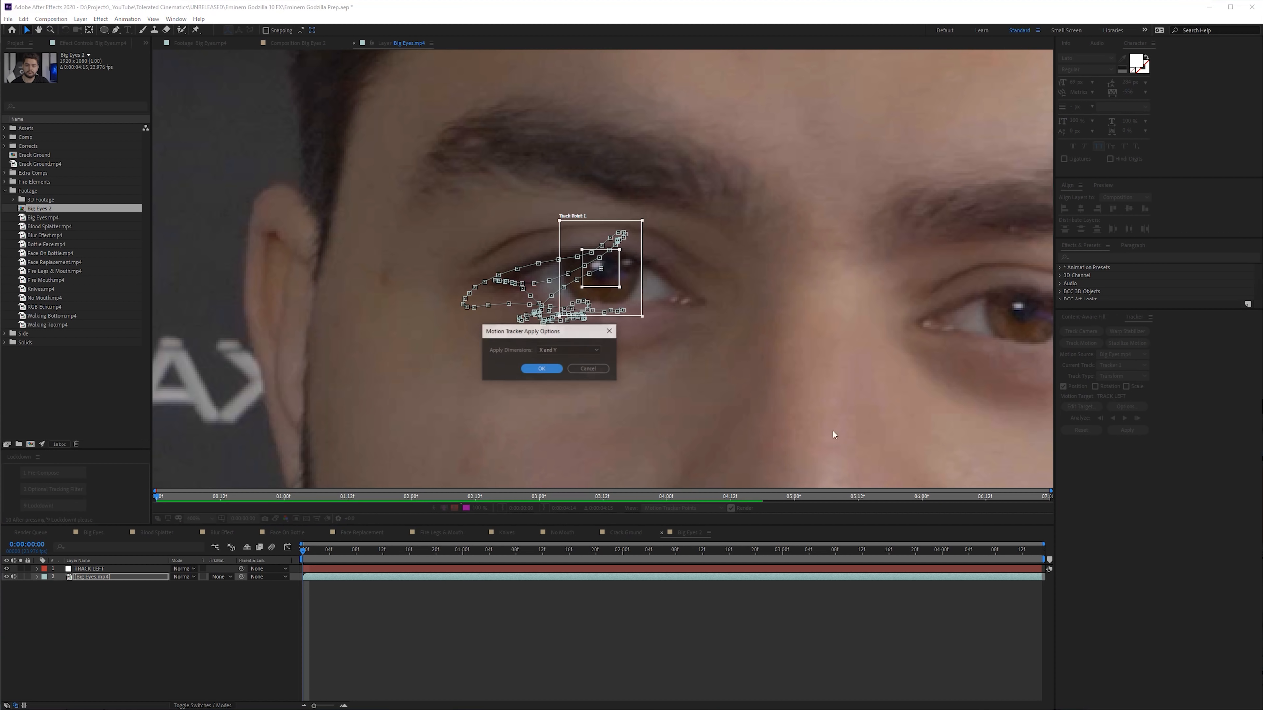
left_click(543, 369)
- Add an adjustment layer above Big Eyes.mp4 and apply the Liquify effect to it
right_click(114, 663)
mouse_move(155, 563)
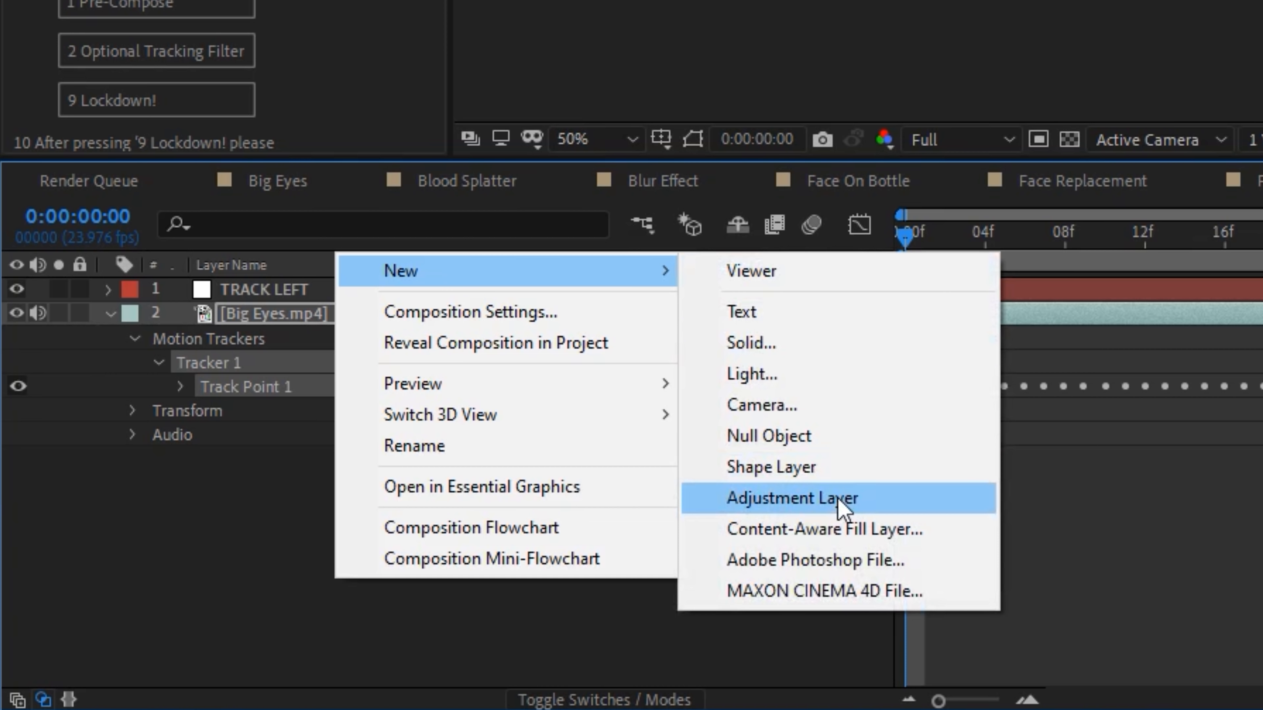
left_click(844, 502)
key("ctrl+space")
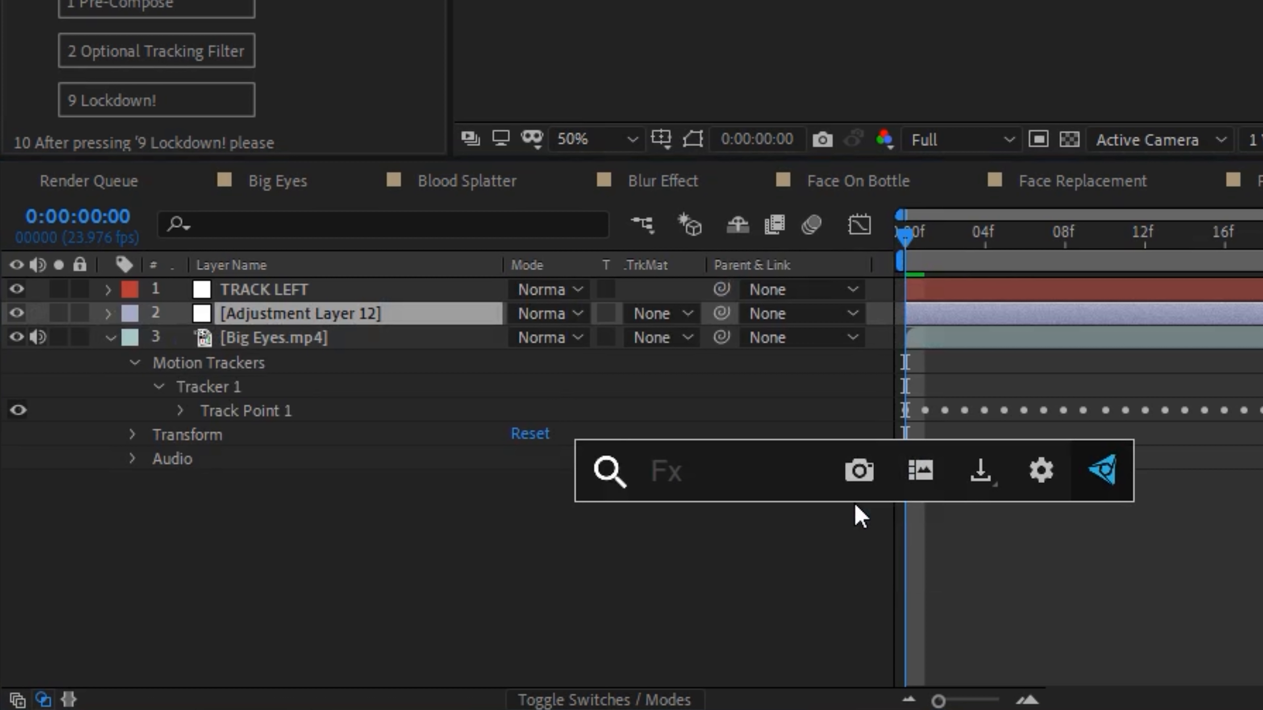
type("iquid")
key("BackSpace")
key("BackSpace")
left_click(860, 518)
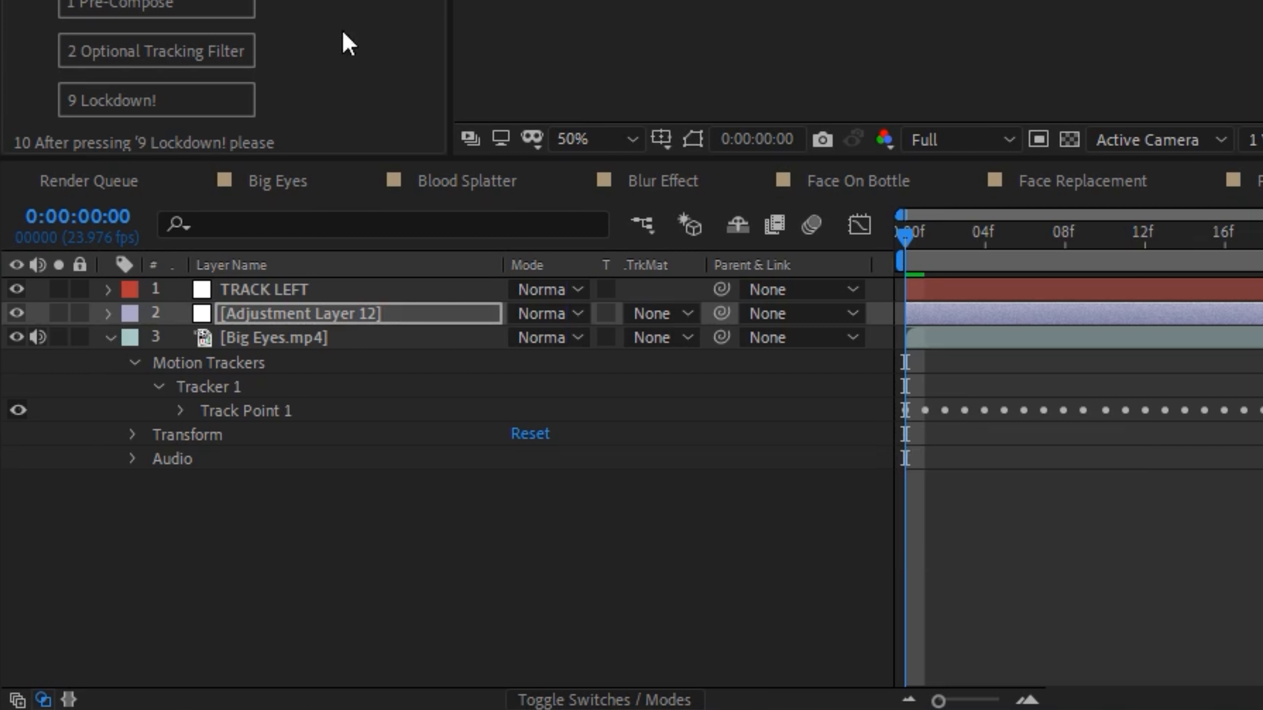
- Set the Distortion Mesh Offset expression to TRACK LEFT's position minus the Liquify effect's own Distortion Mesh Offset
left_click(312, 292)
key("u")
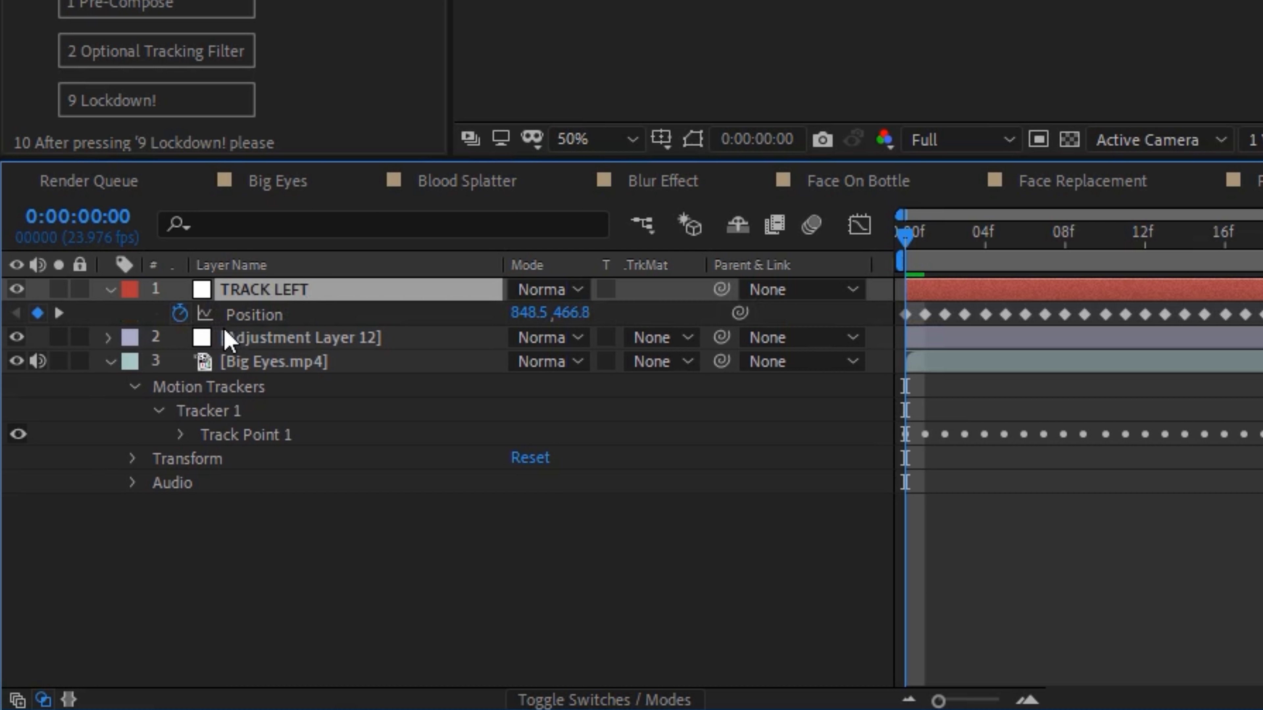
left_click(263, 345)
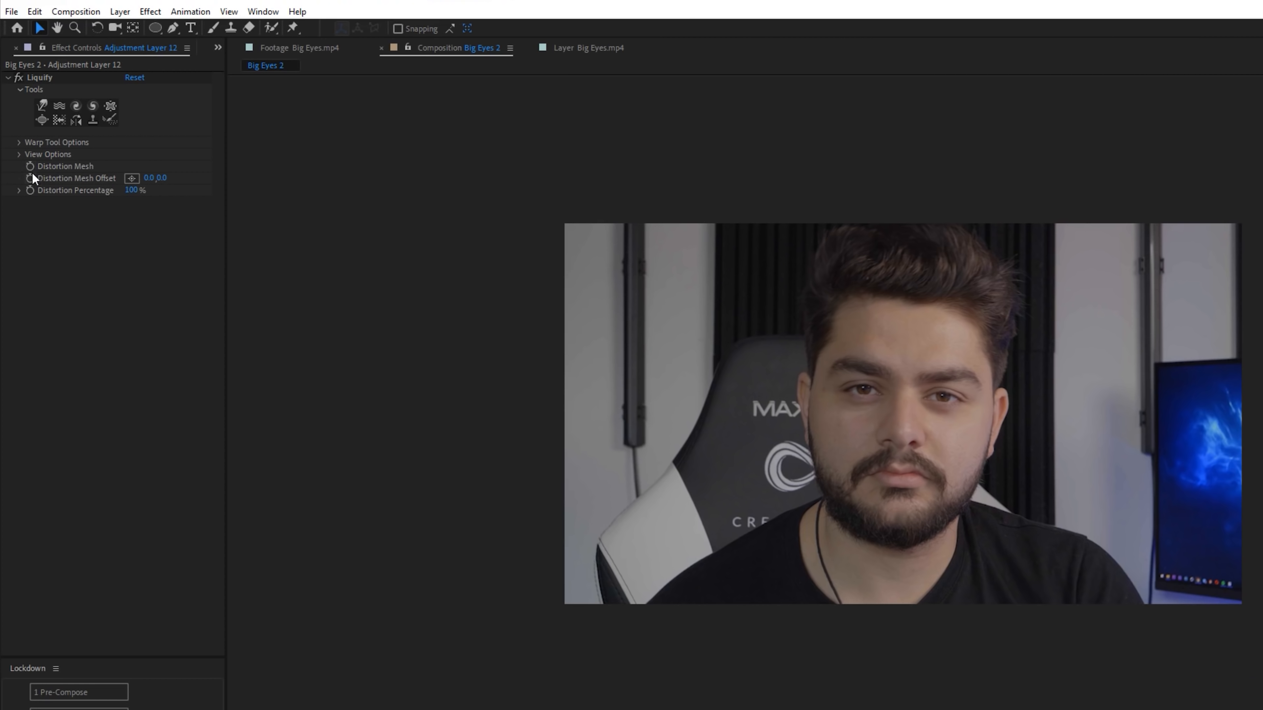
left_click(30, 178, "alt")
left_click_drag(591, 506, 308, 320)
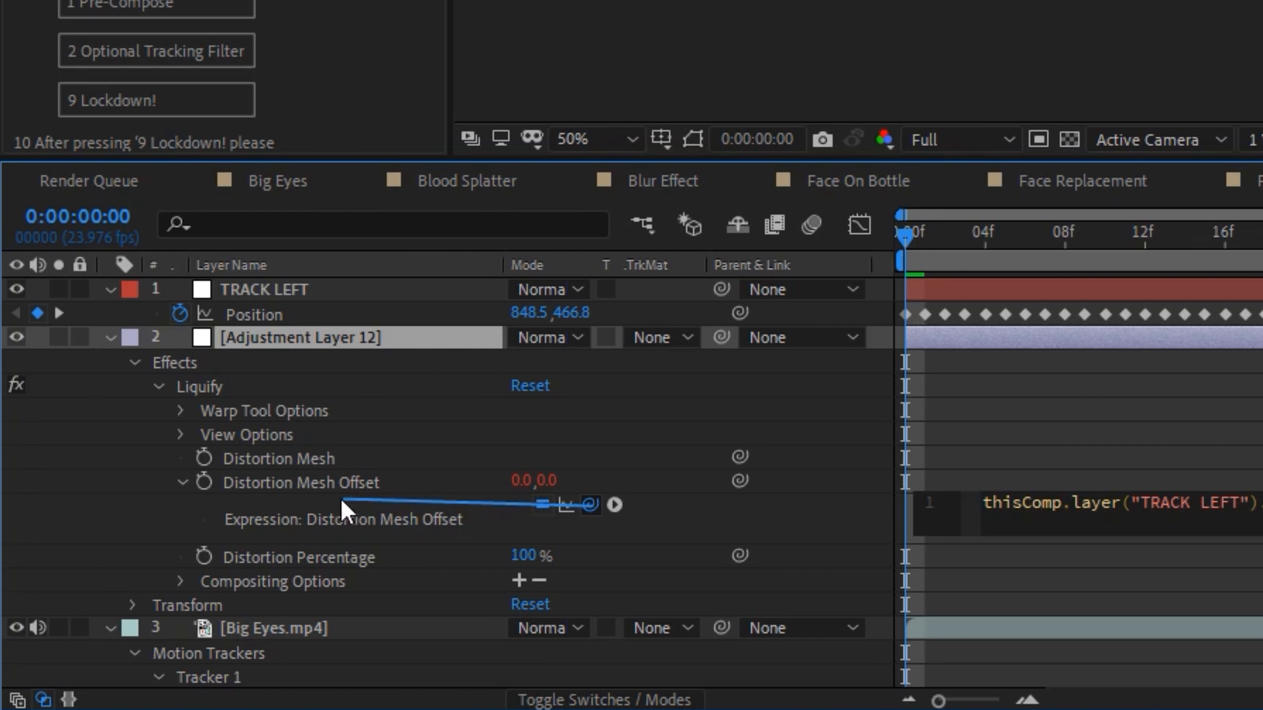
left_click_drag(342, 508, 299, 483)
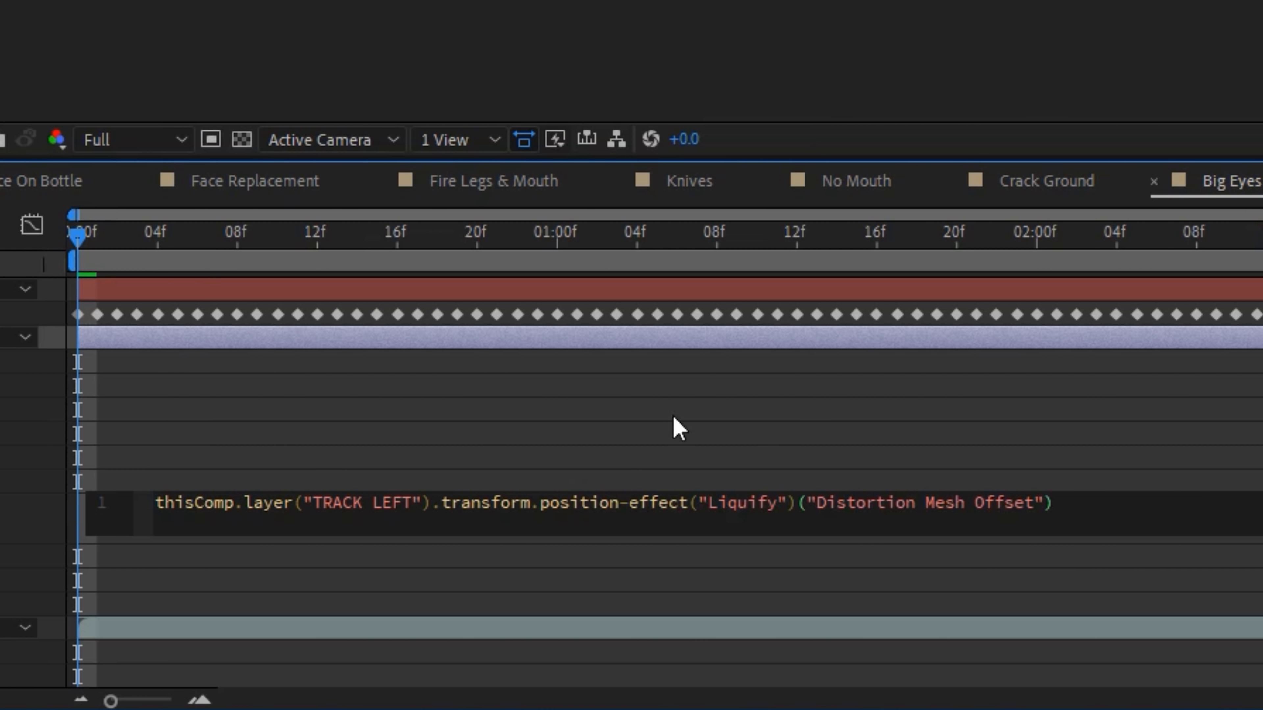
left_click(672, 417)
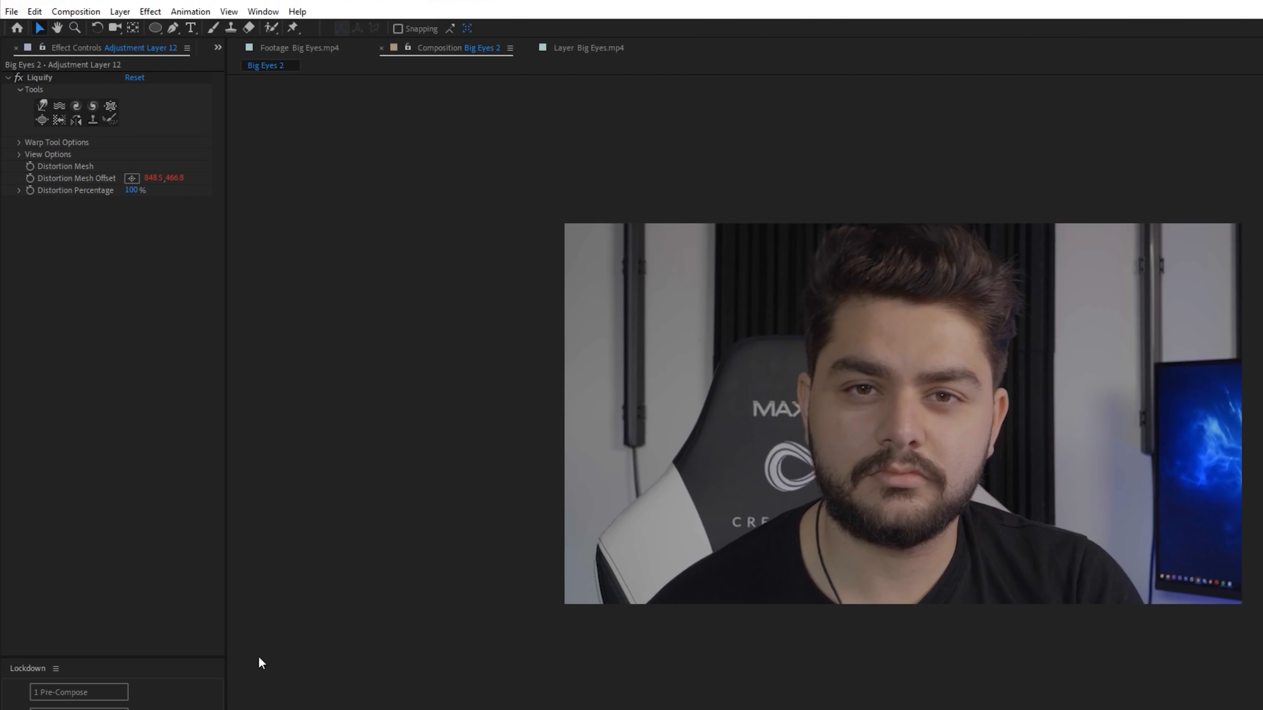
- Enlarge the tracked eye at the image's left with Liquify's Bloat tool, centred on the pupil
left_click(42, 104)
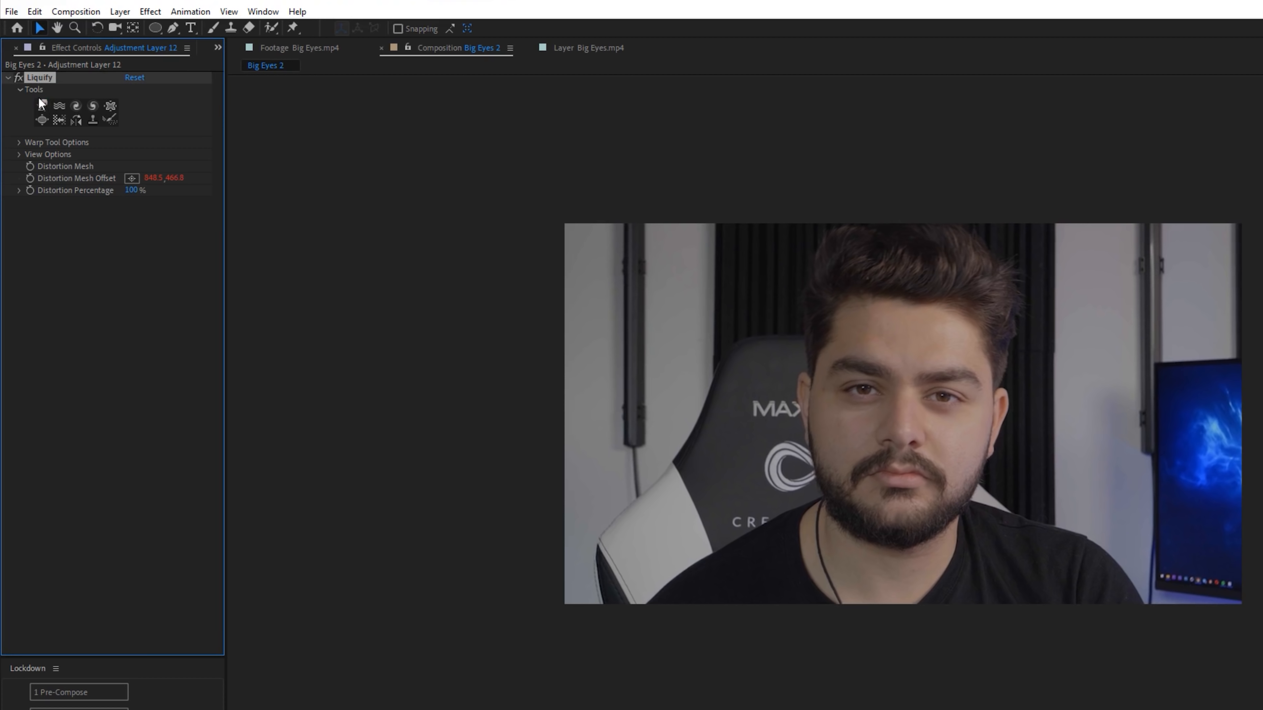
left_click(41, 121)
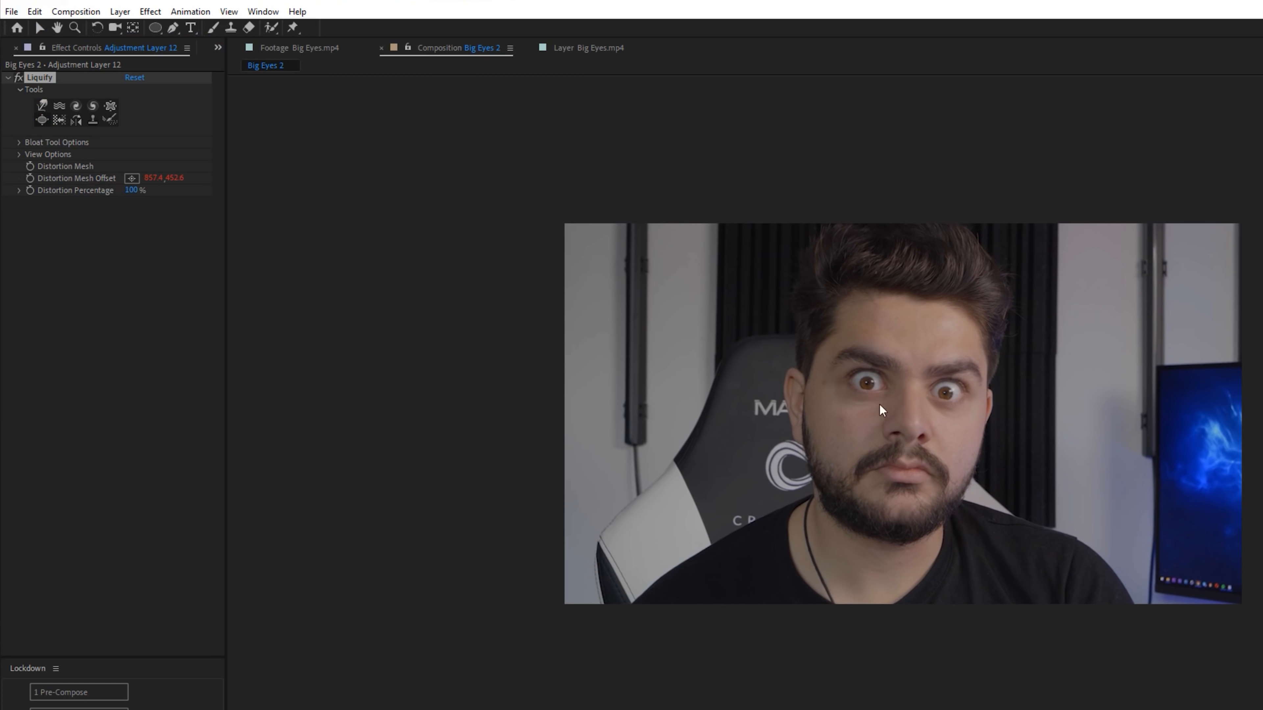
scroll(881, 409, "up", 4)
left_click(42, 120)
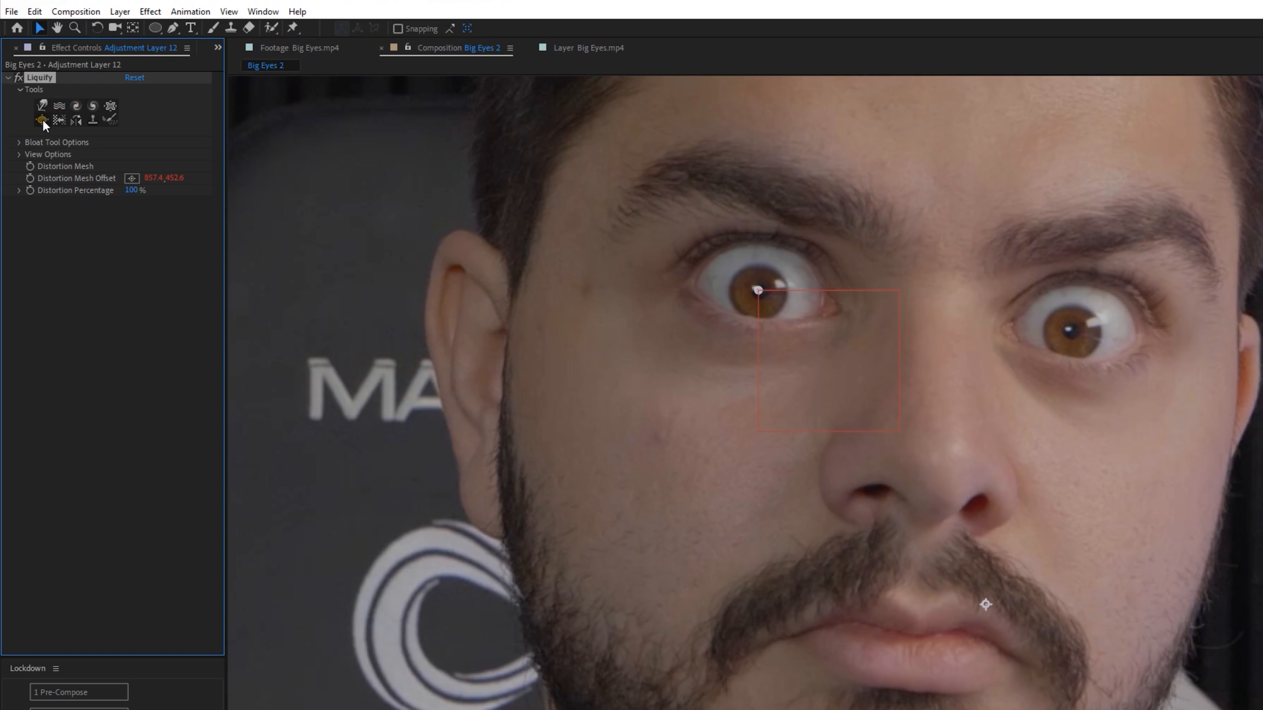
left_click(758, 291)
left_click_drag(758, 291, 758, 291)
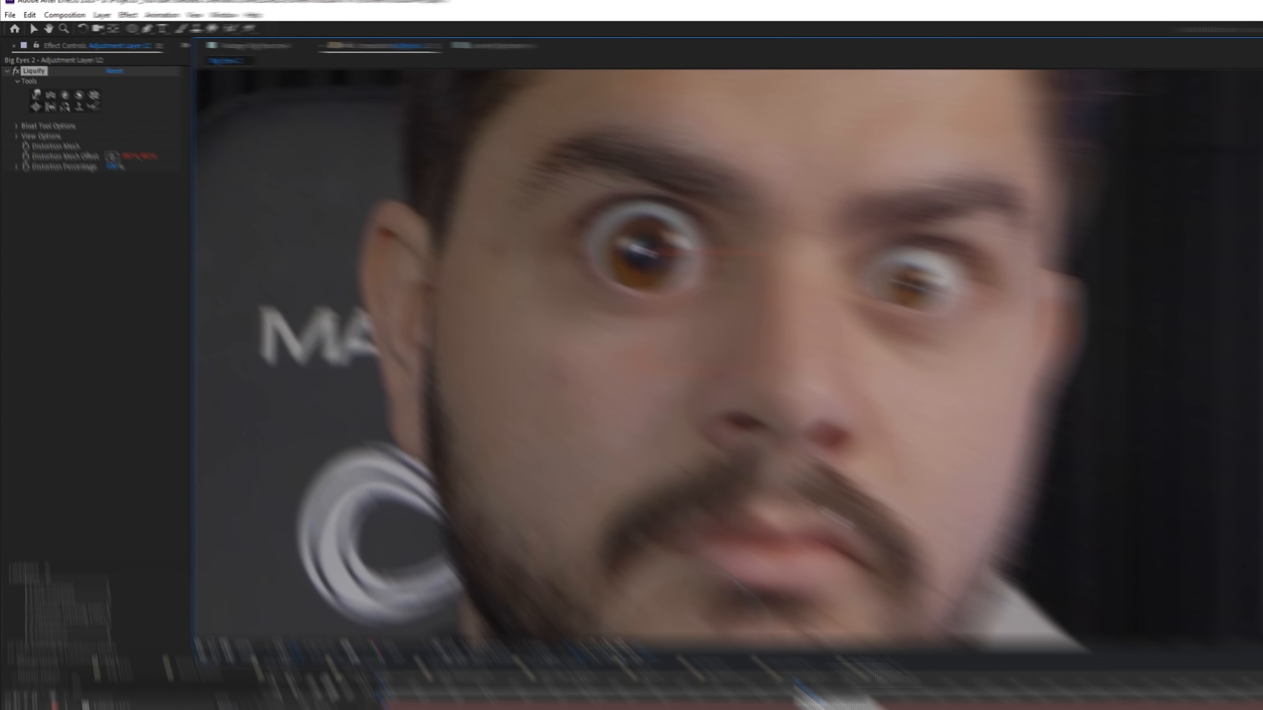
- Animate the Liquify Distortion Percentage with one keyframe at 0% and another at 100%
left_click_drag(636, 553, 450, 556)
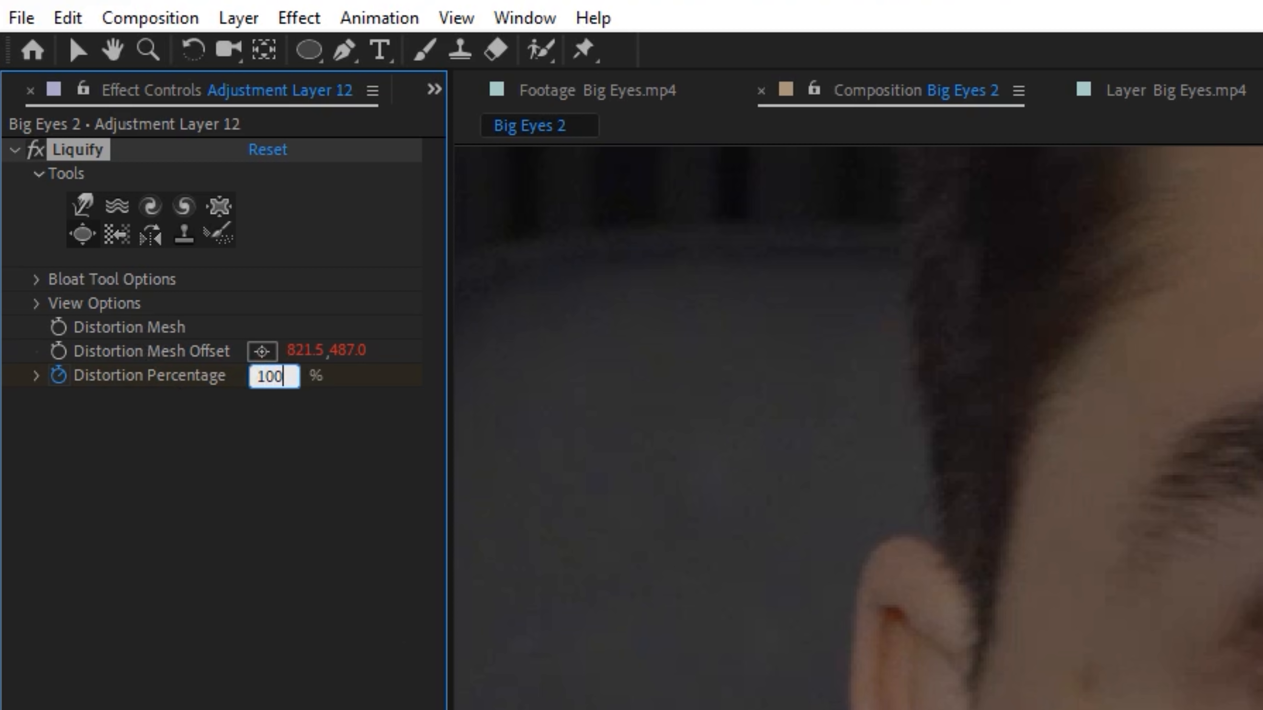
key("Return")
left_click(459, 122)
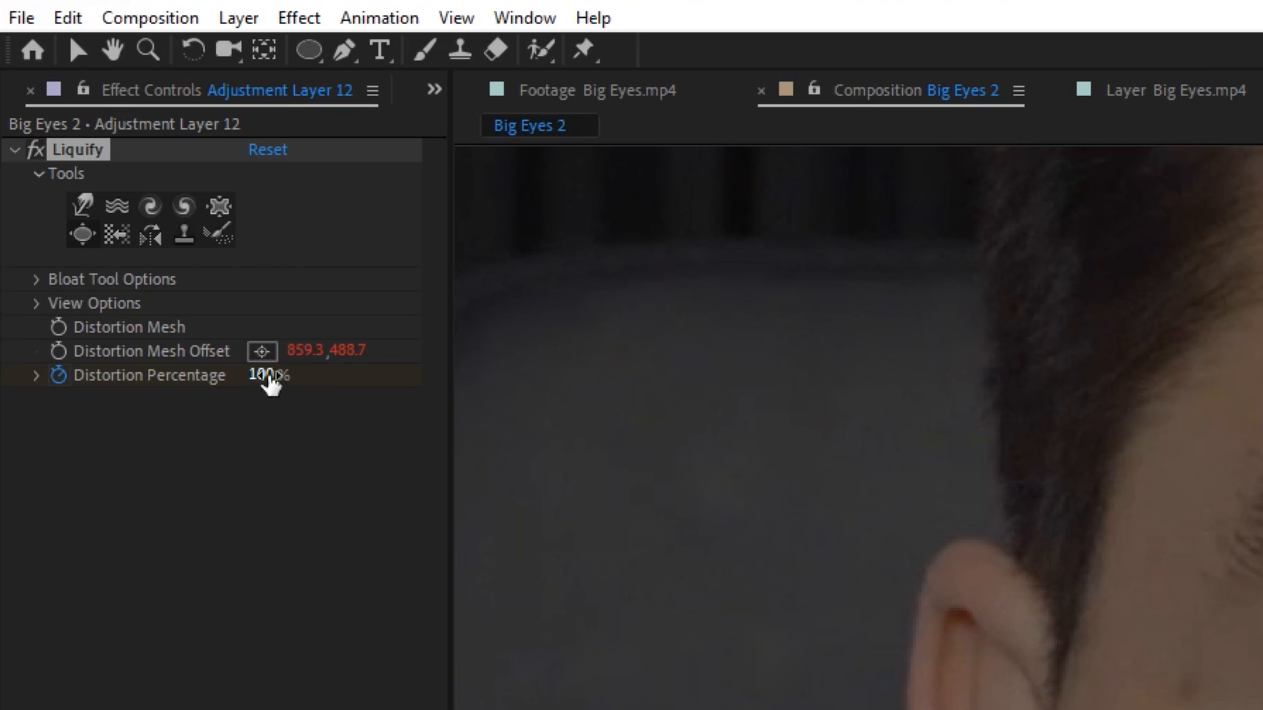
left_click(268, 377)
type("0")
key("Return")
left_click_drag(428, 556, 470, 557)
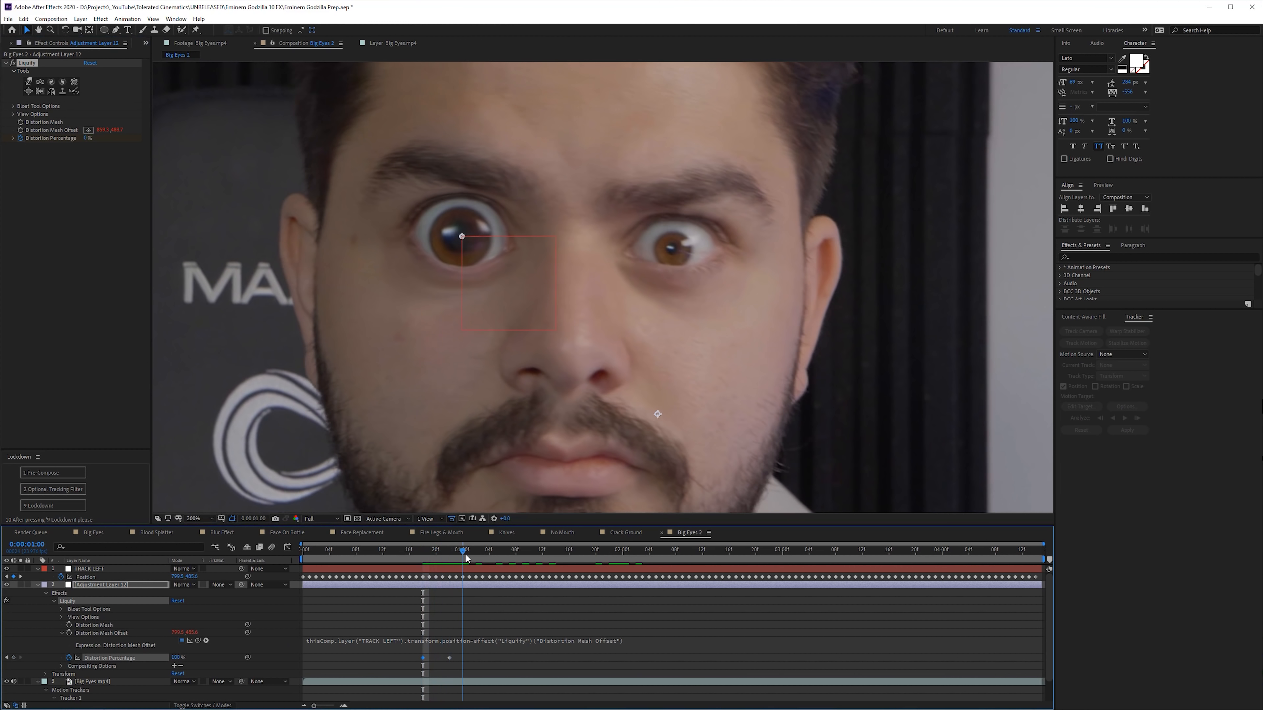
scroll(549, 434, "down", 1)
- Collapse the expanded properties of all layers in the Big Eyes 2 composition
left_click(554, 598)
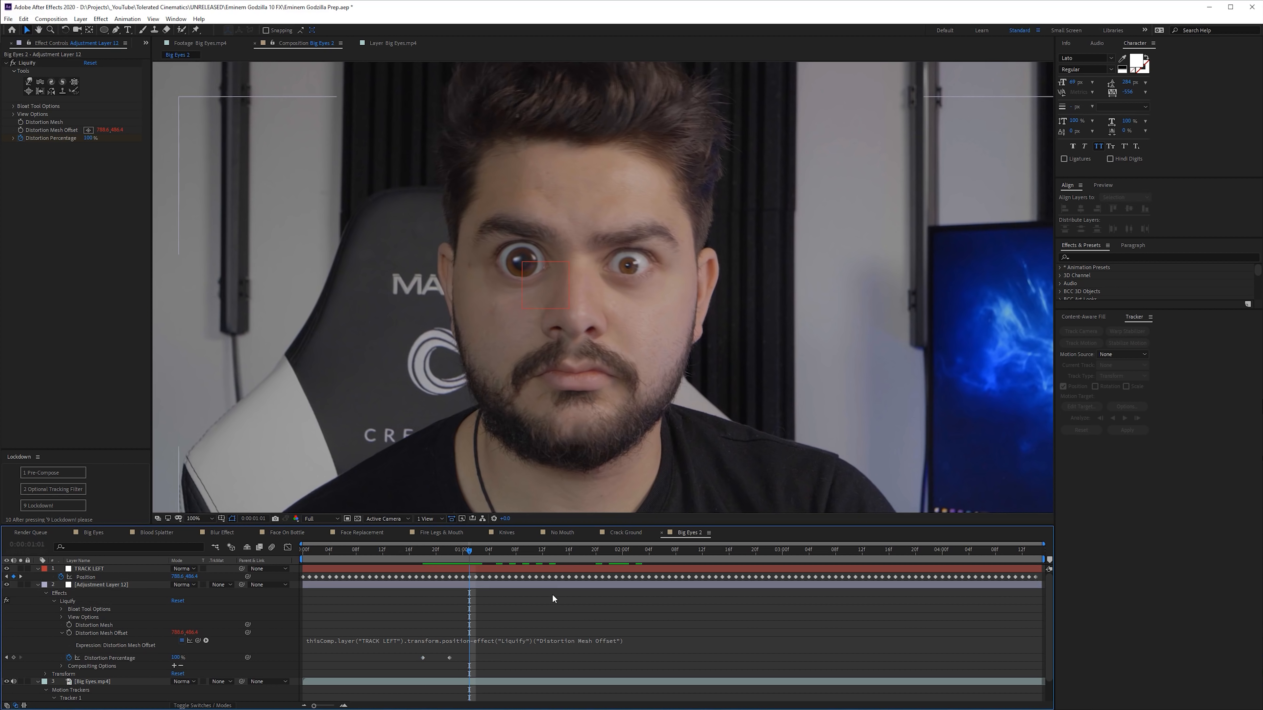
key("ctrl+a")
left_click(38, 585)
left_click(83, 596)
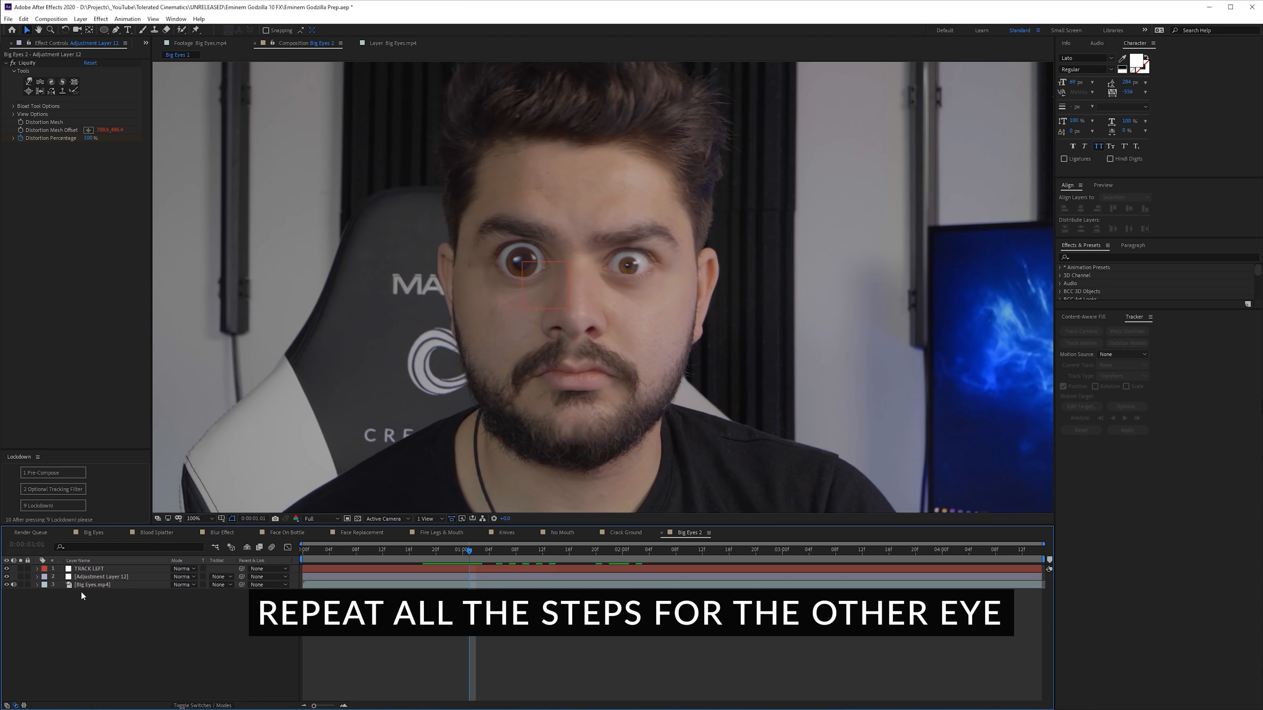
right_click(106, 631)
left_click(56, 640)
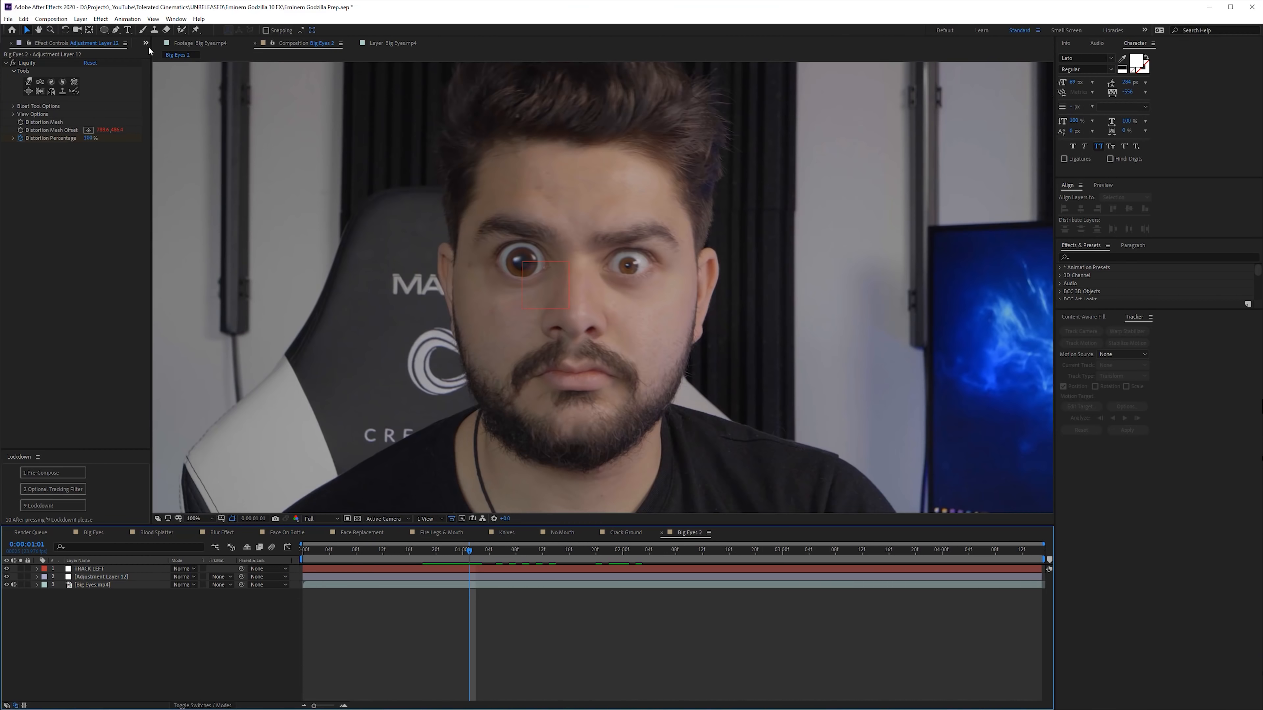
- Create a new composition from the Blood Splatter.mp4 footage
left_click(146, 44)
left_click(153, 57)
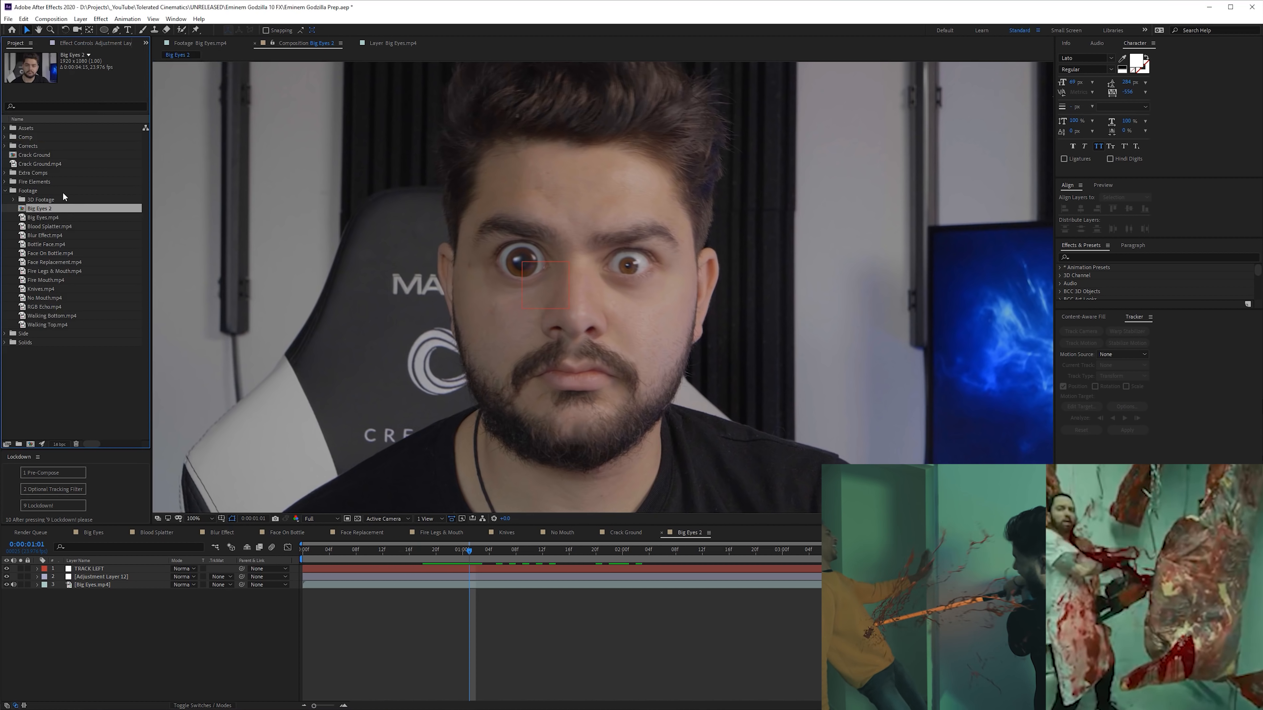
left_click_drag(41, 228, 31, 445)
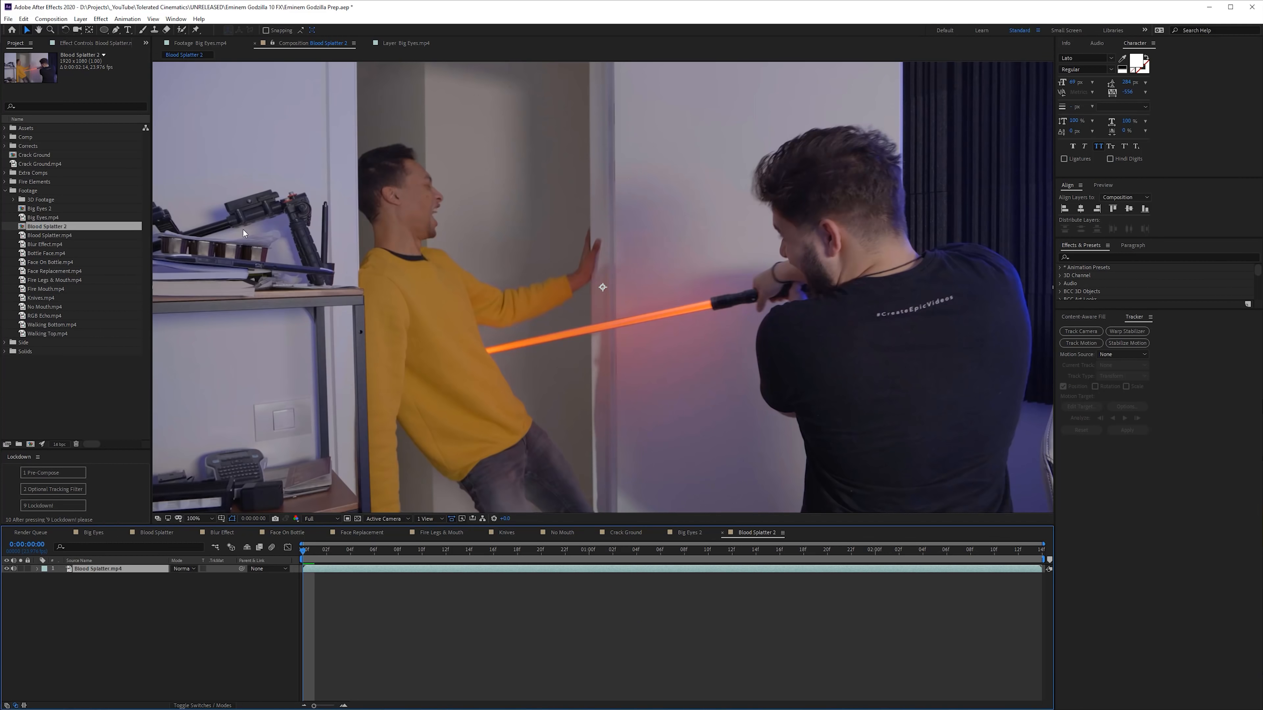
- Add Side_1.mov above Blood Splatter.mp4 and move its splatter near the man in the yellow sweater
left_click(5, 342)
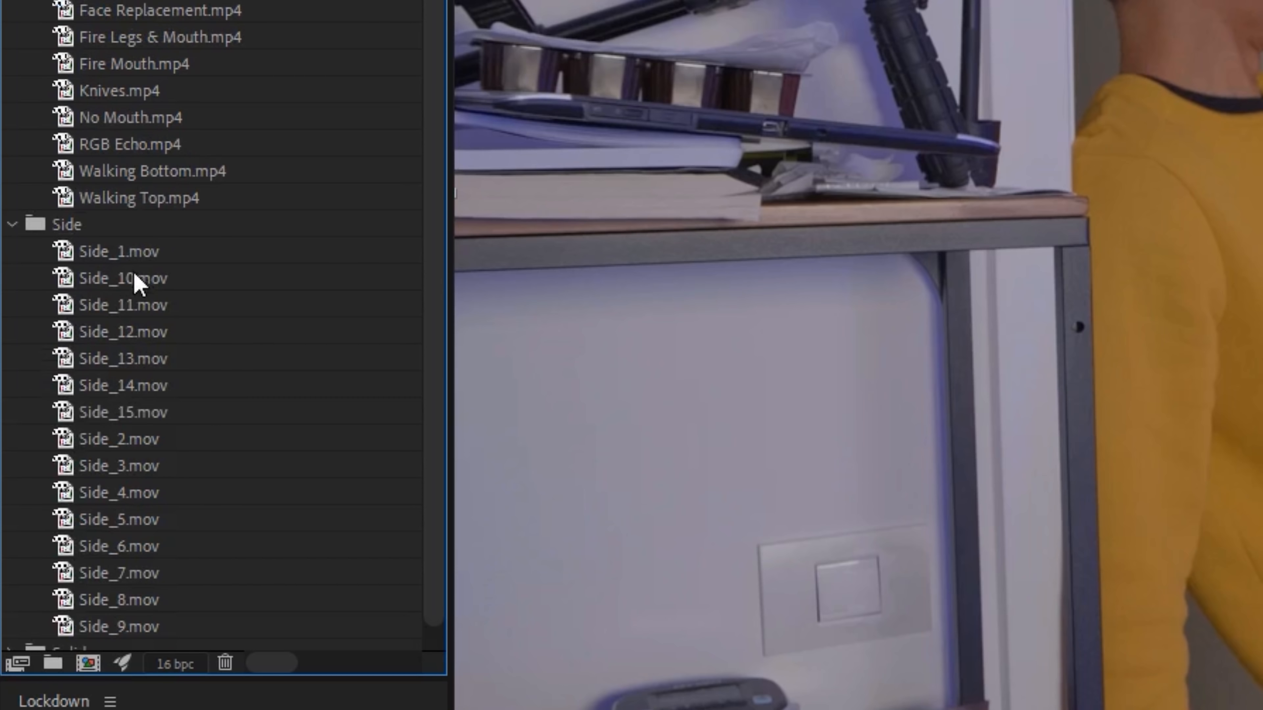
left_click_drag(119, 252, 350, 298)
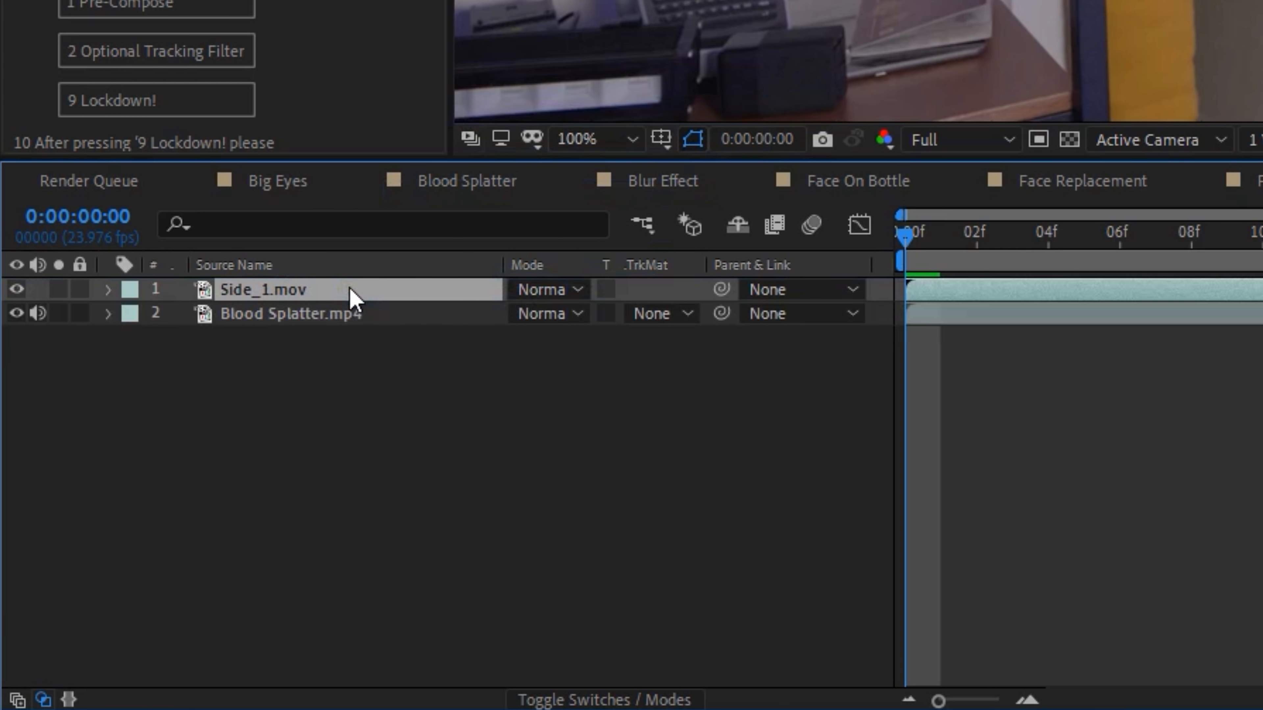
scroll(858, 61, "down", 1)
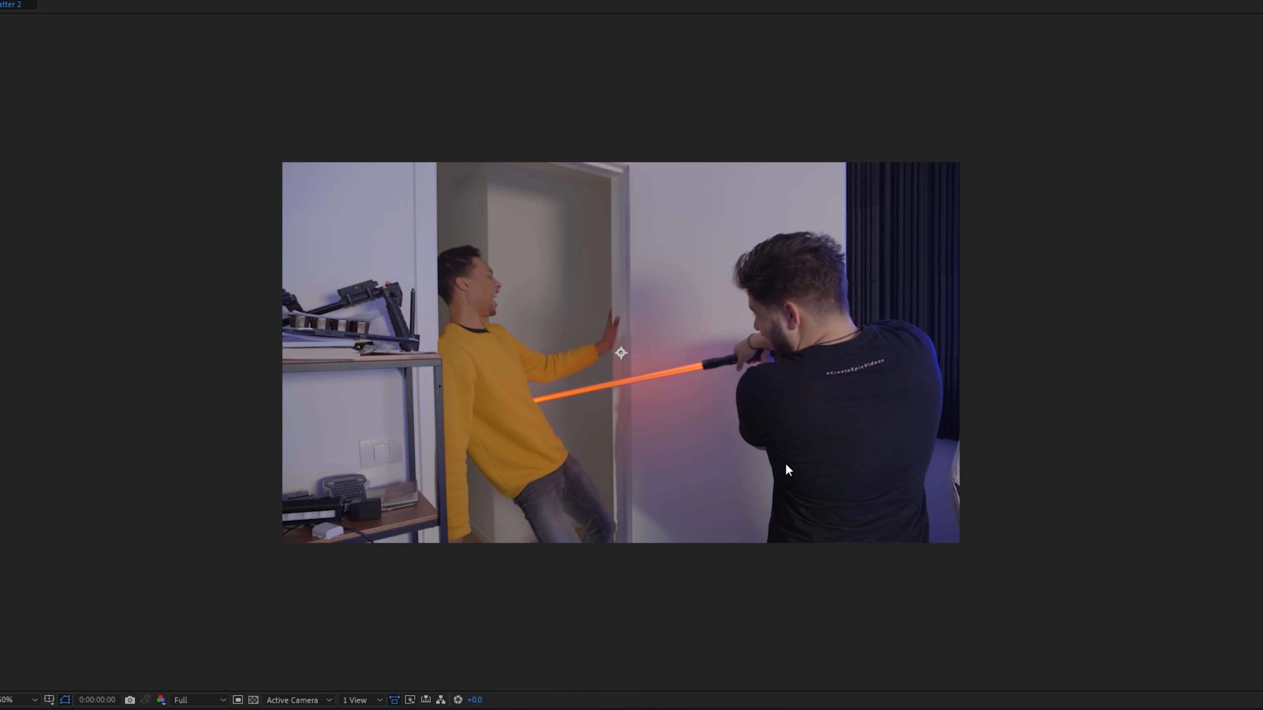
left_click_drag(810, 289, 733, 376)
key("space")
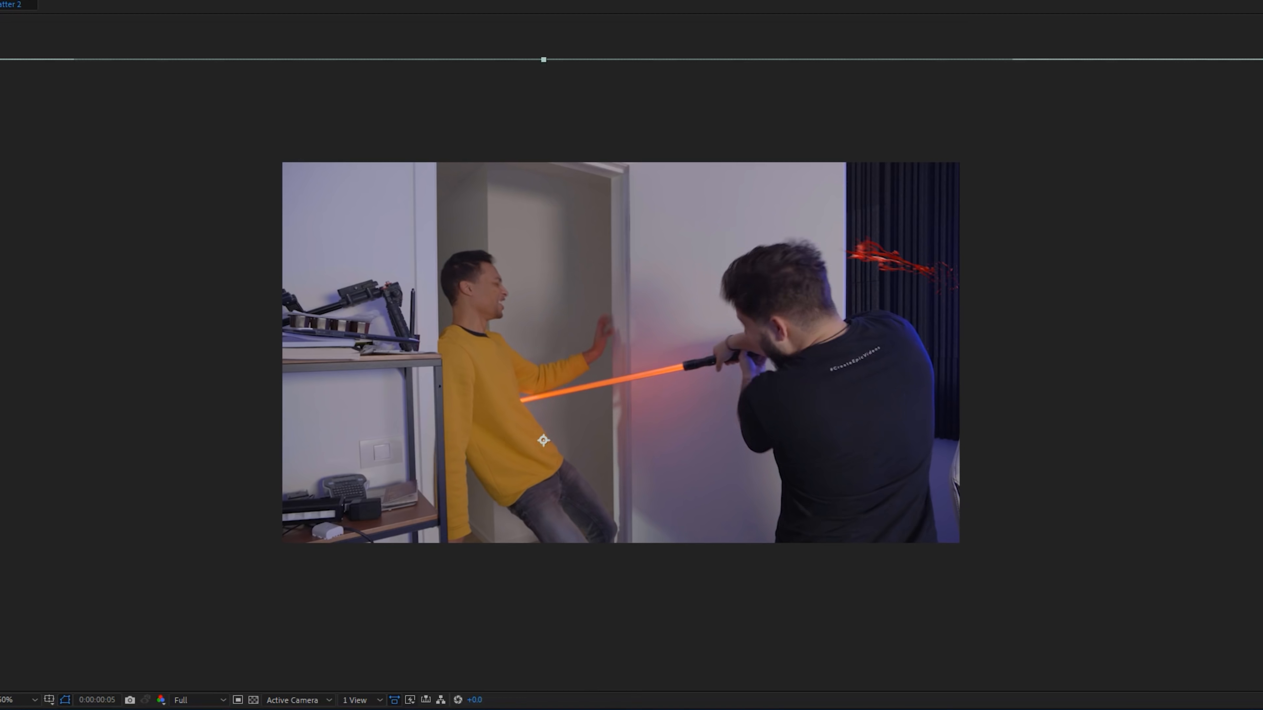
left_click_drag(831, 377, 595, 312)
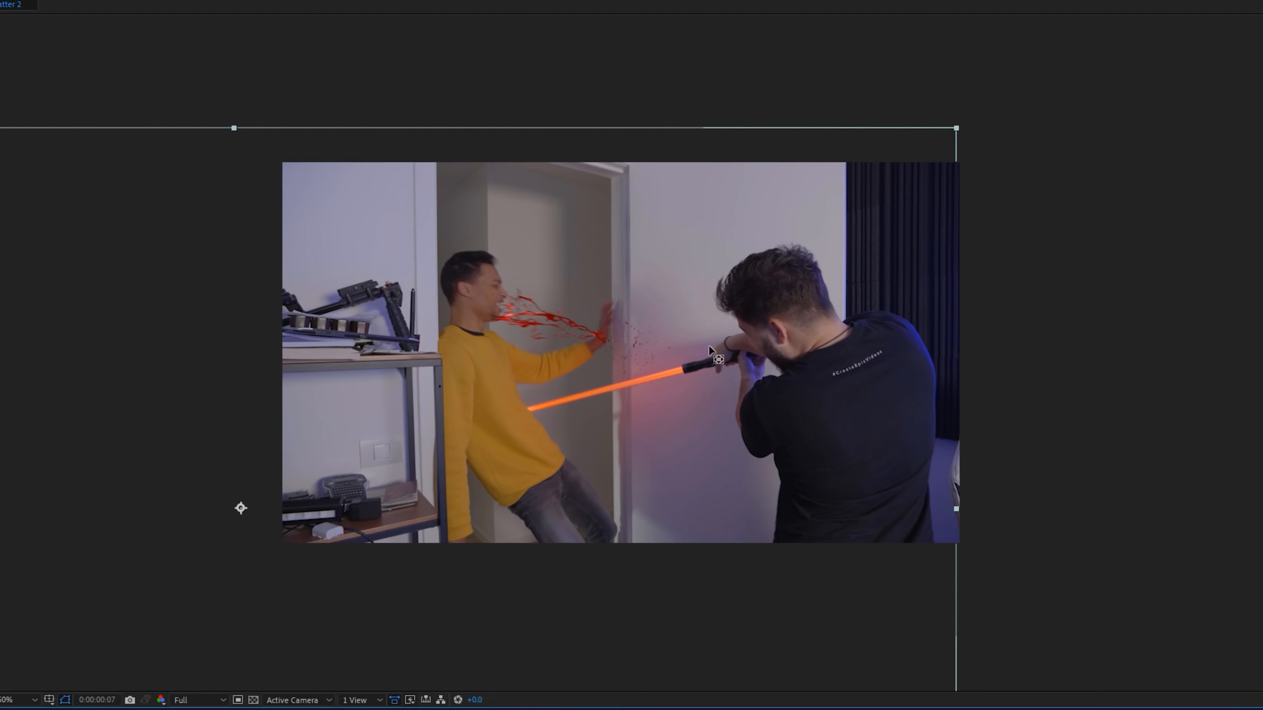
- Flip Side_1.mov horizontally about an anchor point on the splatter and move the blood to the lightsaber's impact point
key("Page_Up")
key("Page_Up")
key("Page_Up")
key("Page_Up")
key("Page_Up")
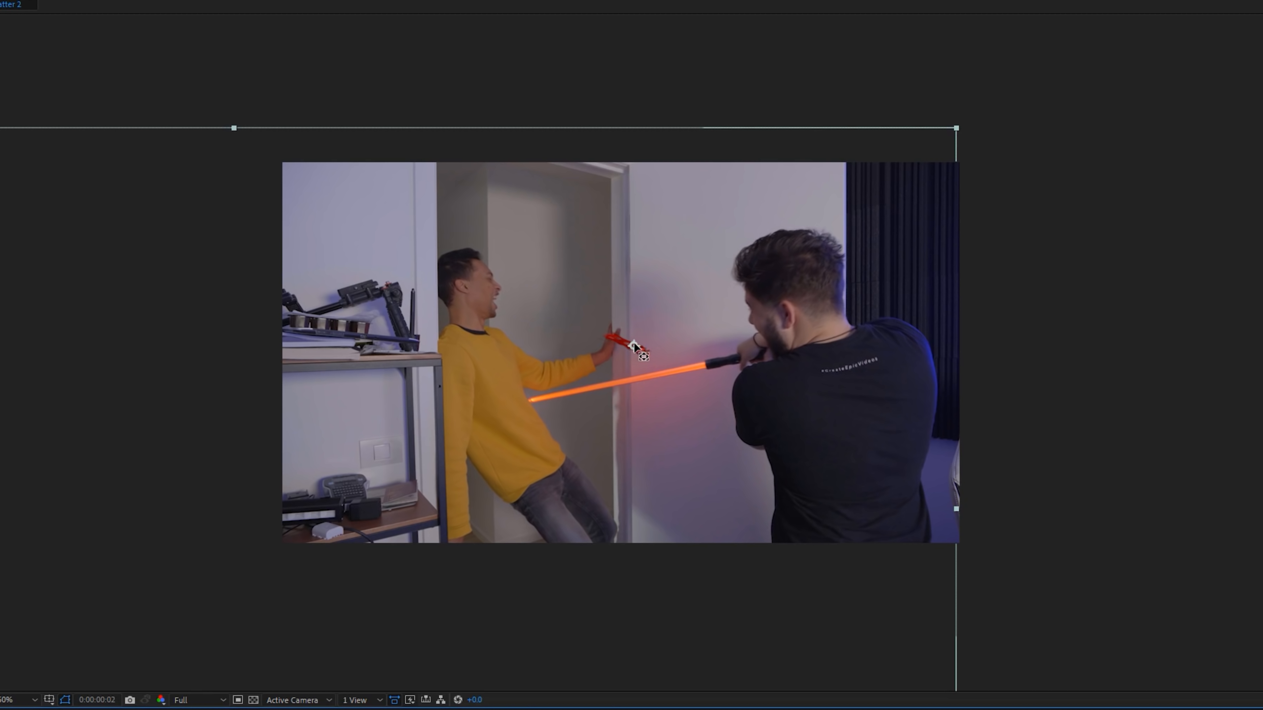
right_click(613, 422)
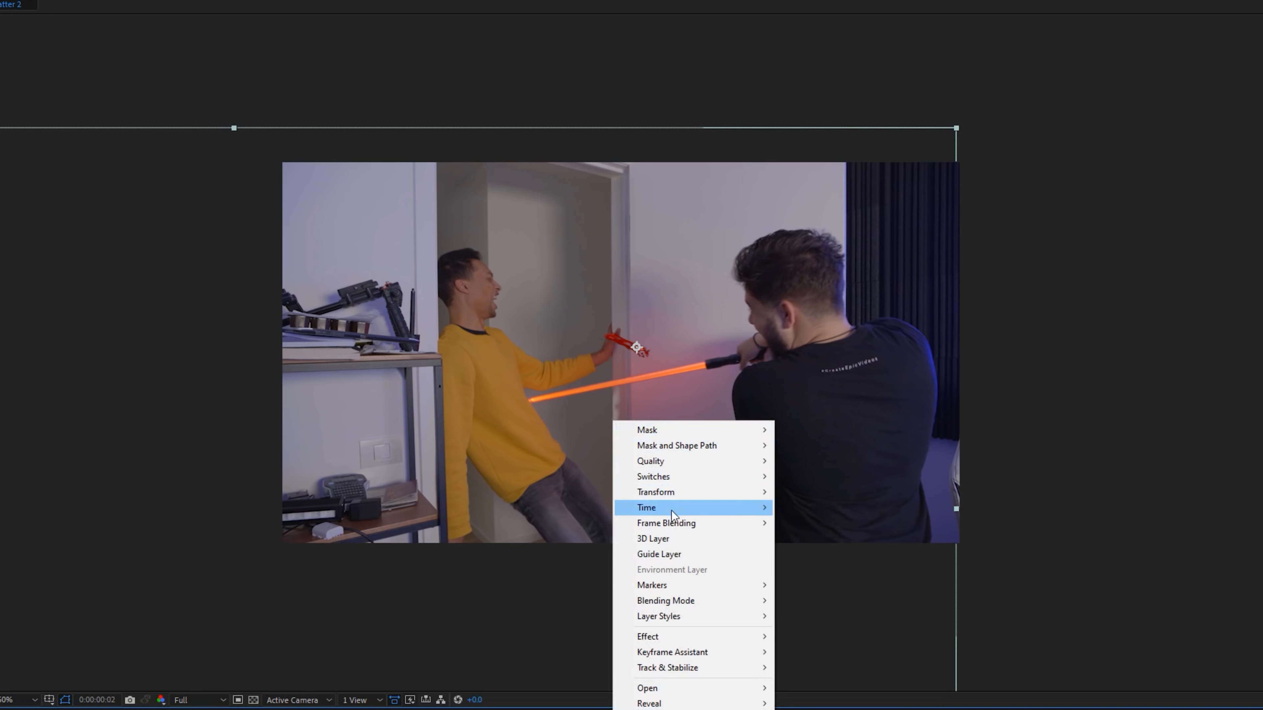
mouse_move(696, 492)
left_click(824, 612)
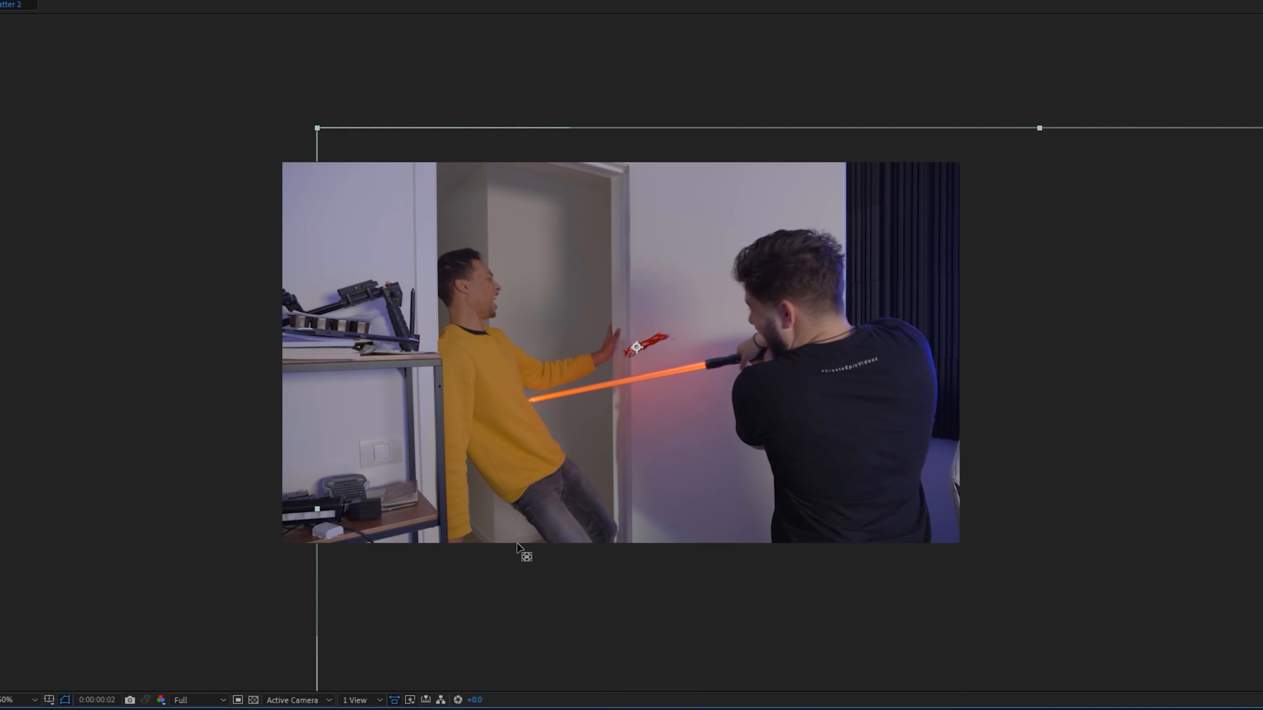
left_click_drag(615, 409, 542, 456)
- Add Side_10.mov above Side_1.mov and flip the new splatter horizontally
left_click_drag(330, 552, 383, 559)
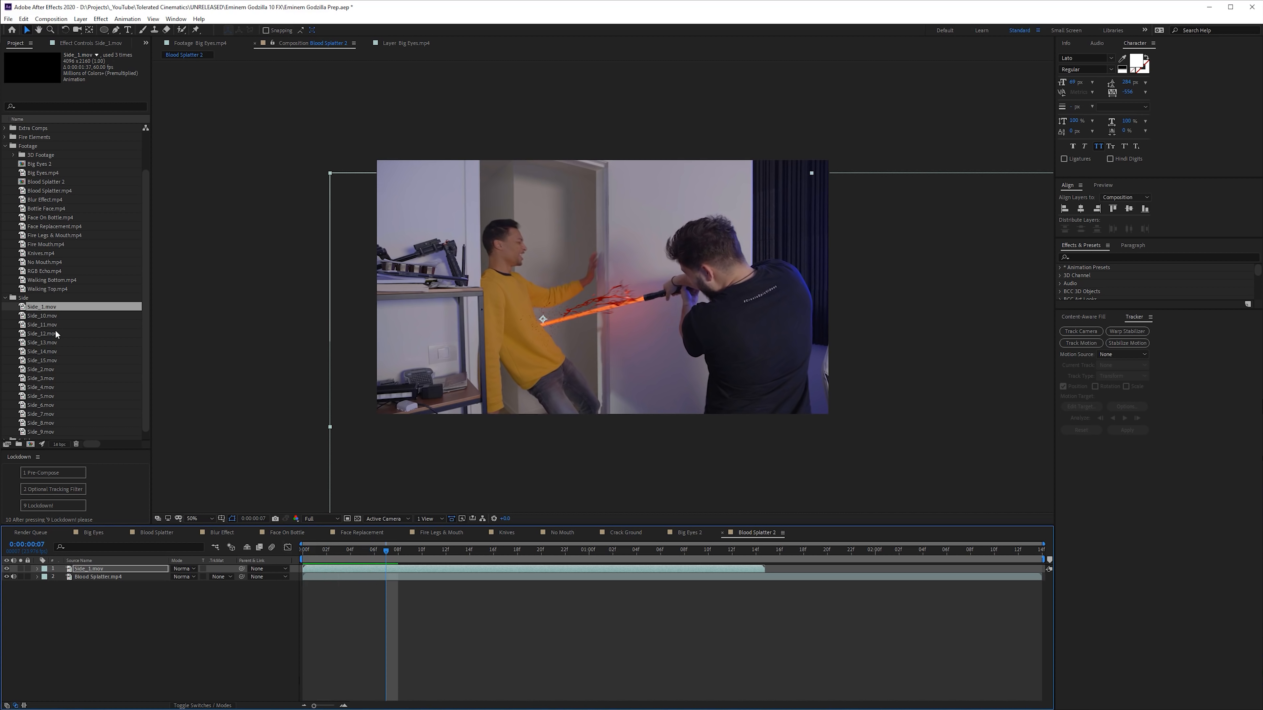
left_click_drag(43, 316, 117, 566)
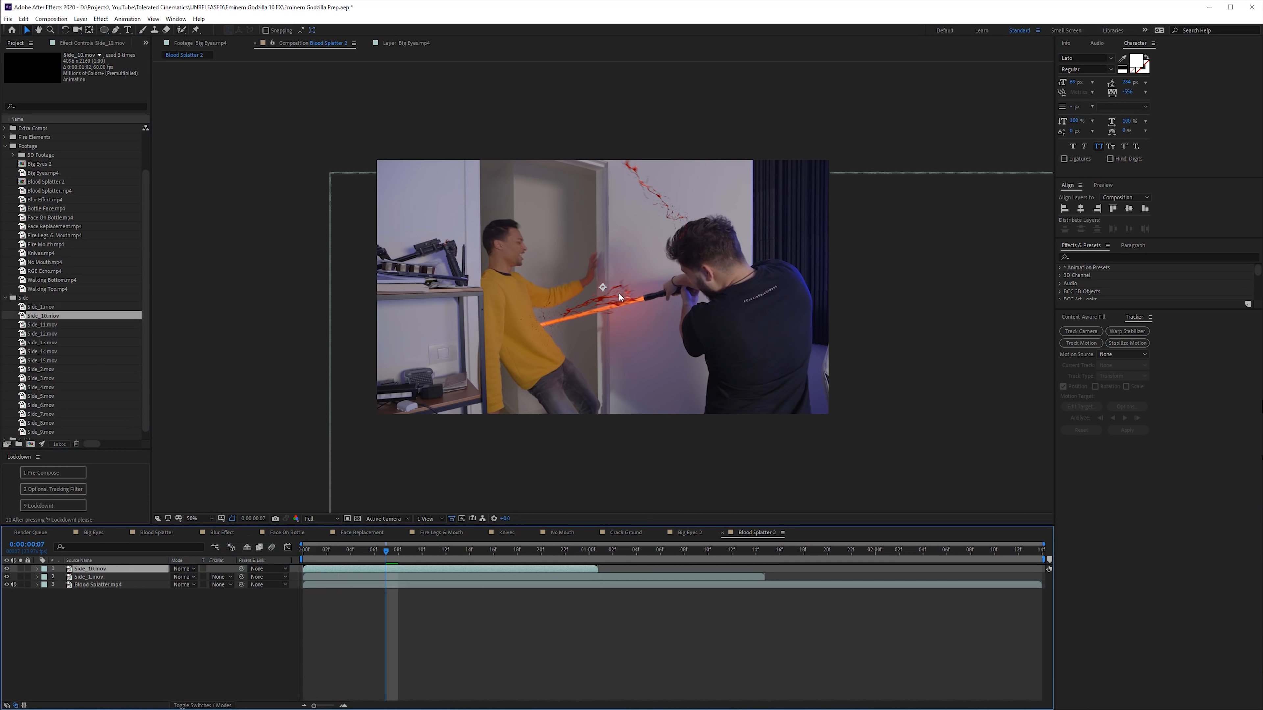
right_click(648, 285)
mouse_move(676, 333)
left_click(786, 412)
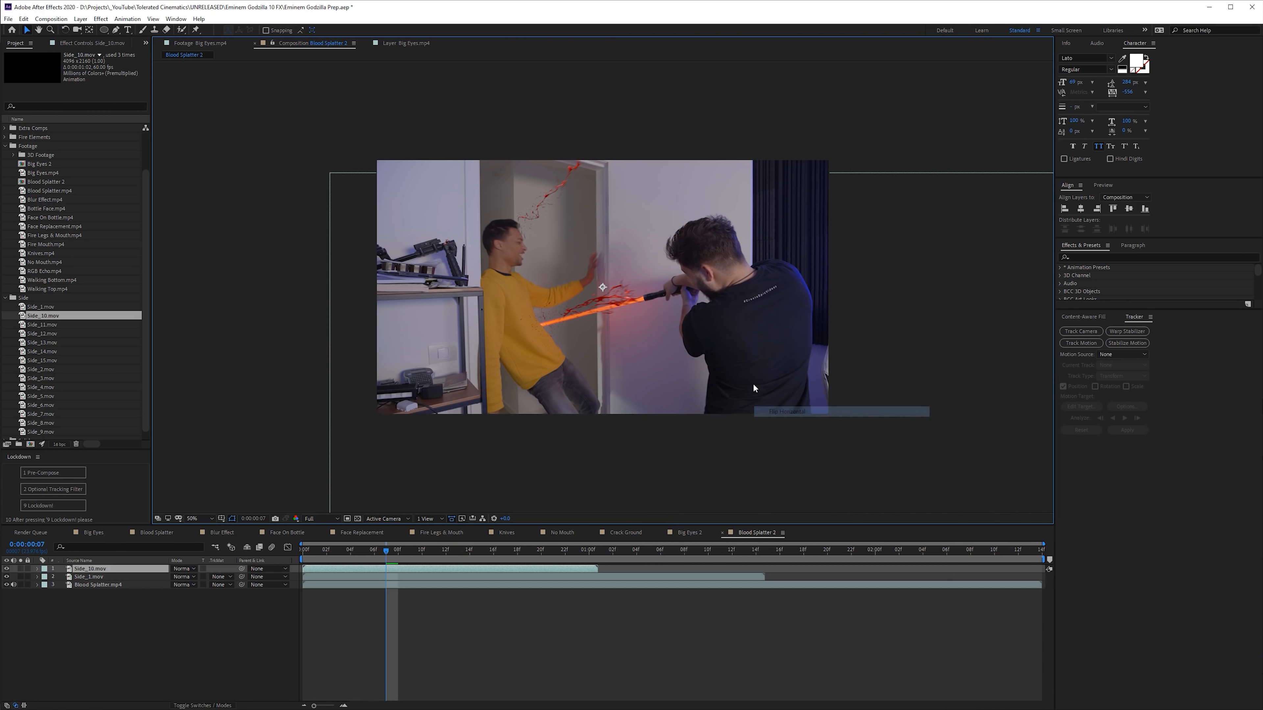
- Move Side_10.mov's splatter to the lightsaber's impact point and delay the layer to start at about frame 3
left_click_drag(684, 325, 697, 409)
left_click_drag(378, 570, 390, 570)
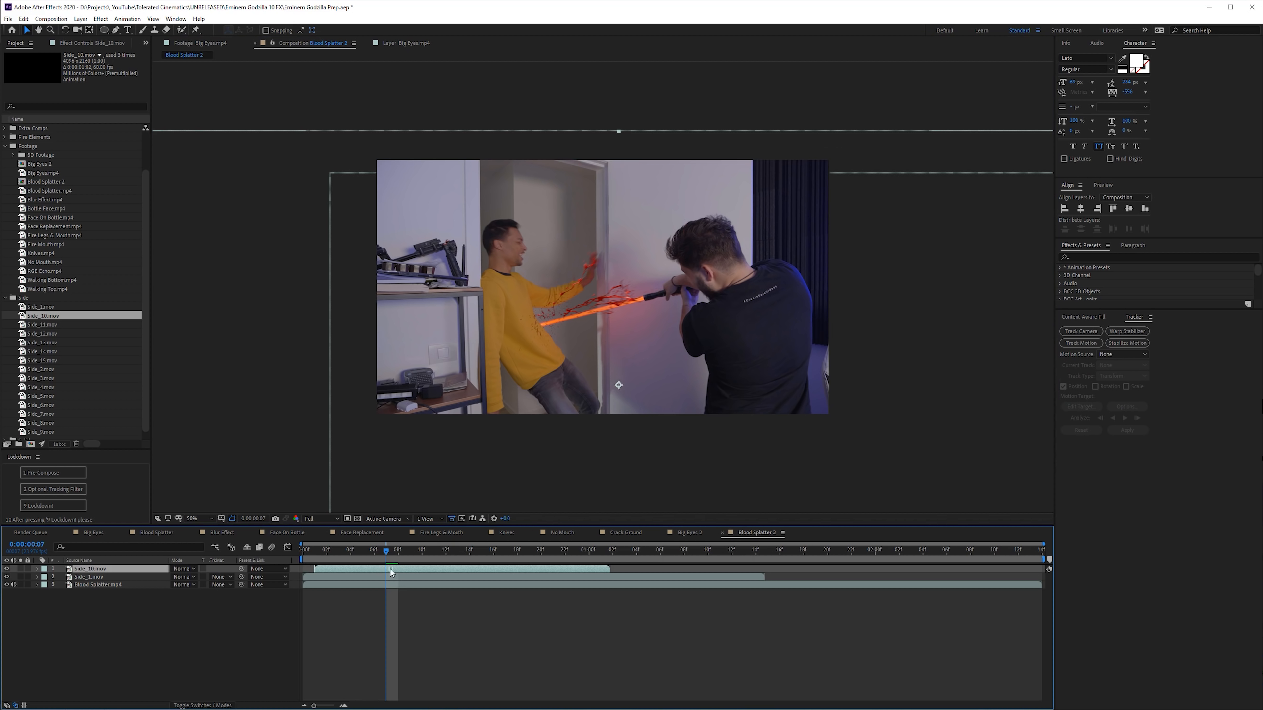
left_click_drag(537, 330, 544, 329)
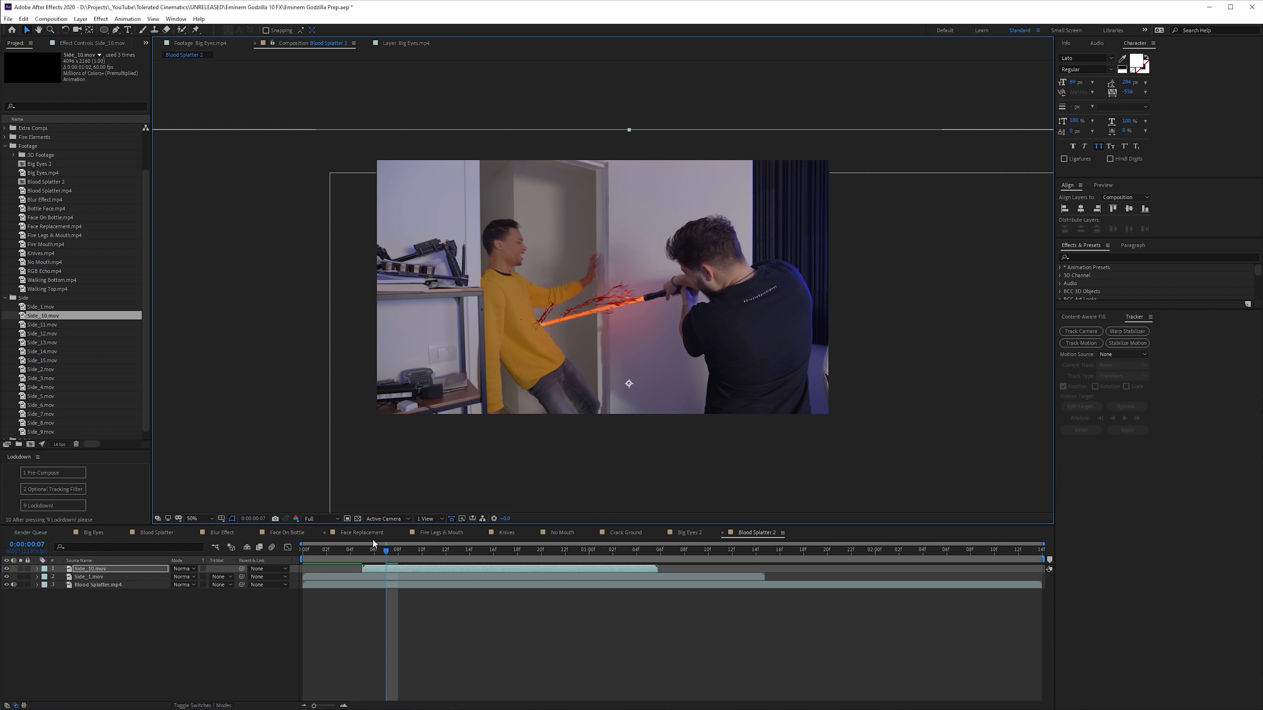
left_click_drag(377, 550, 271, 551)
key("space")
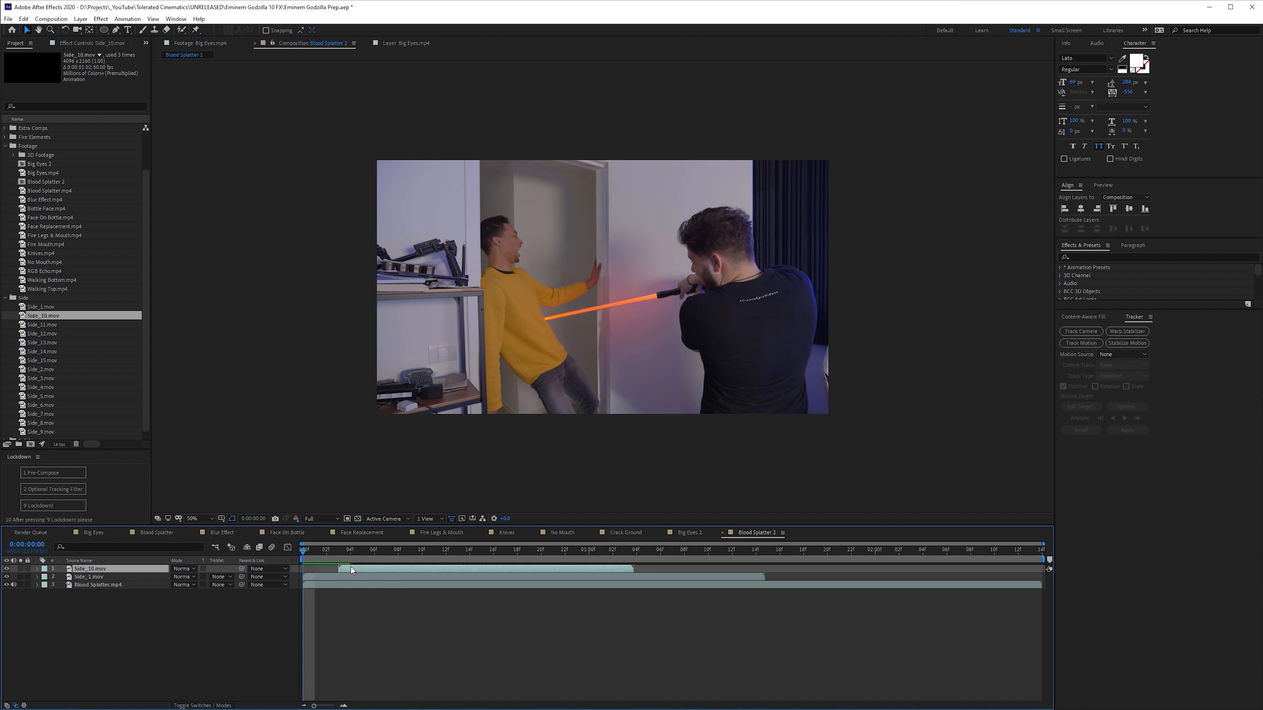
- Add Side_11.mov above Side_10.mov and set the current time to frame 7
left_click_drag(43, 325, 97, 568)
left_click_drag(803, 298, 642, 325)
right_click(563, 302)
left_click(487, 367)
left_click_drag(339, 551, 389, 560)
- Flip Side_11.mov horizontally and move its splatter to the lightsaber's impact point
right_click(531, 240)
mouse_move(560, 287)
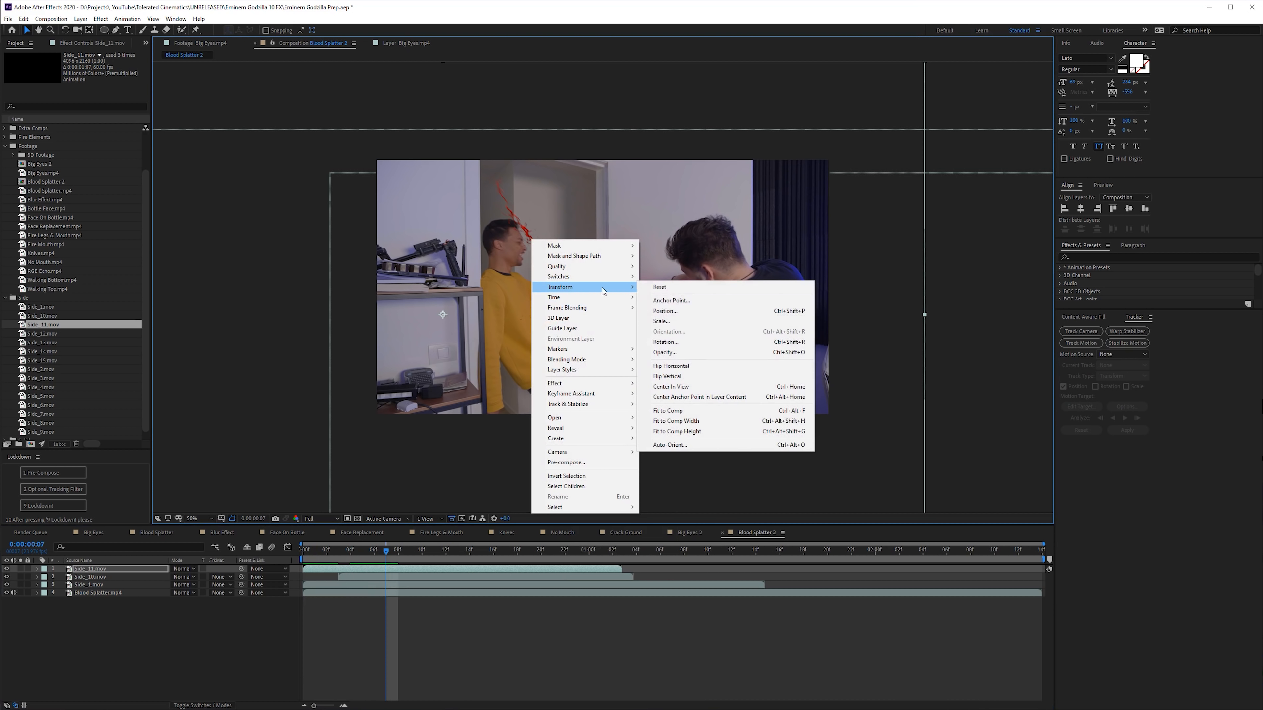
left_click(667, 367)
left_click_drag(612, 292, 696, 321)
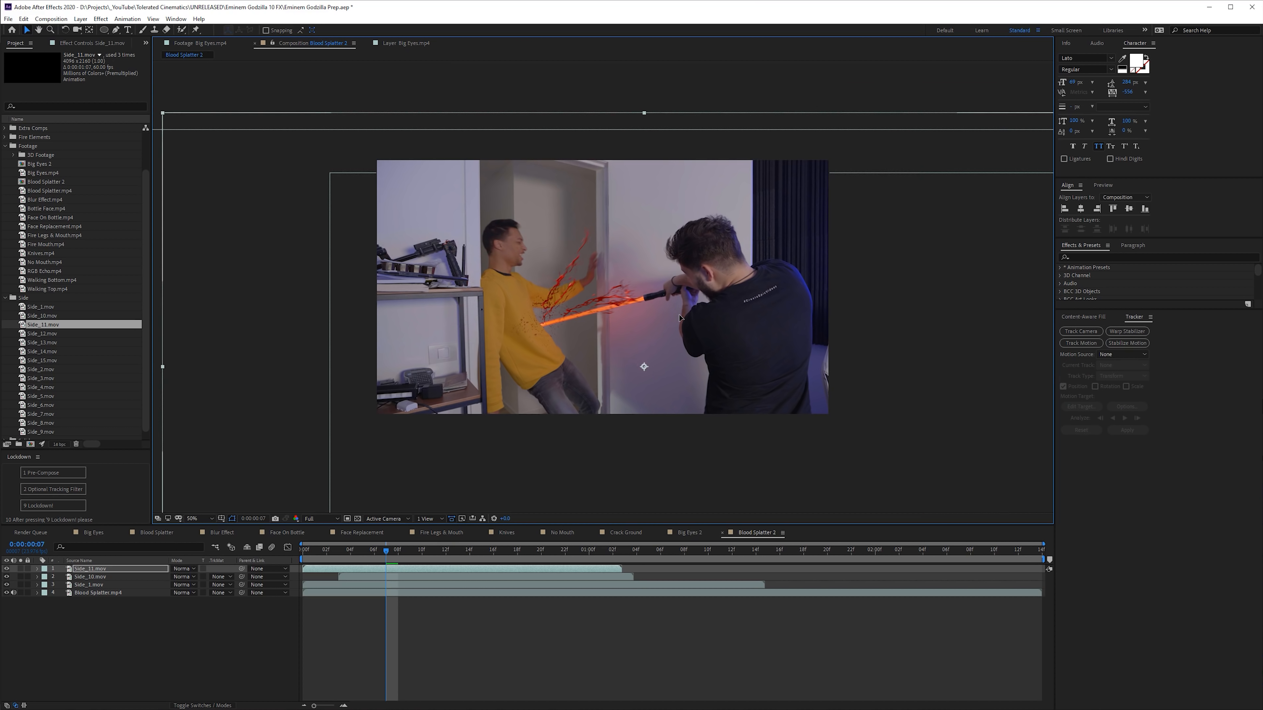
- Delay Side_11.mov to start at about frame 4 and refine its splatter's position at the impact point
mouse_move(390, 552)
left_mouse_down()
mouse_move(361, 555)
mouse_move(389, 572)
left_mouse_up()
left_click(369, 553)
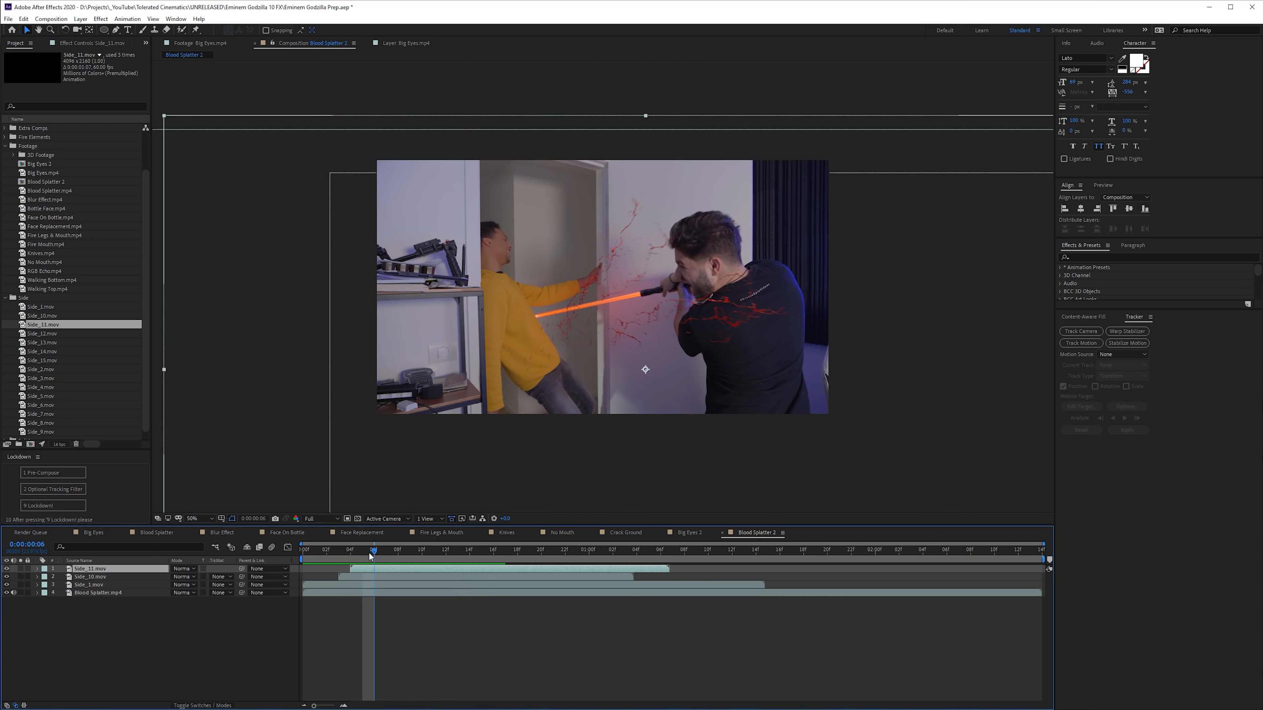
left_click_drag(528, 336, 540, 329)
key("space")
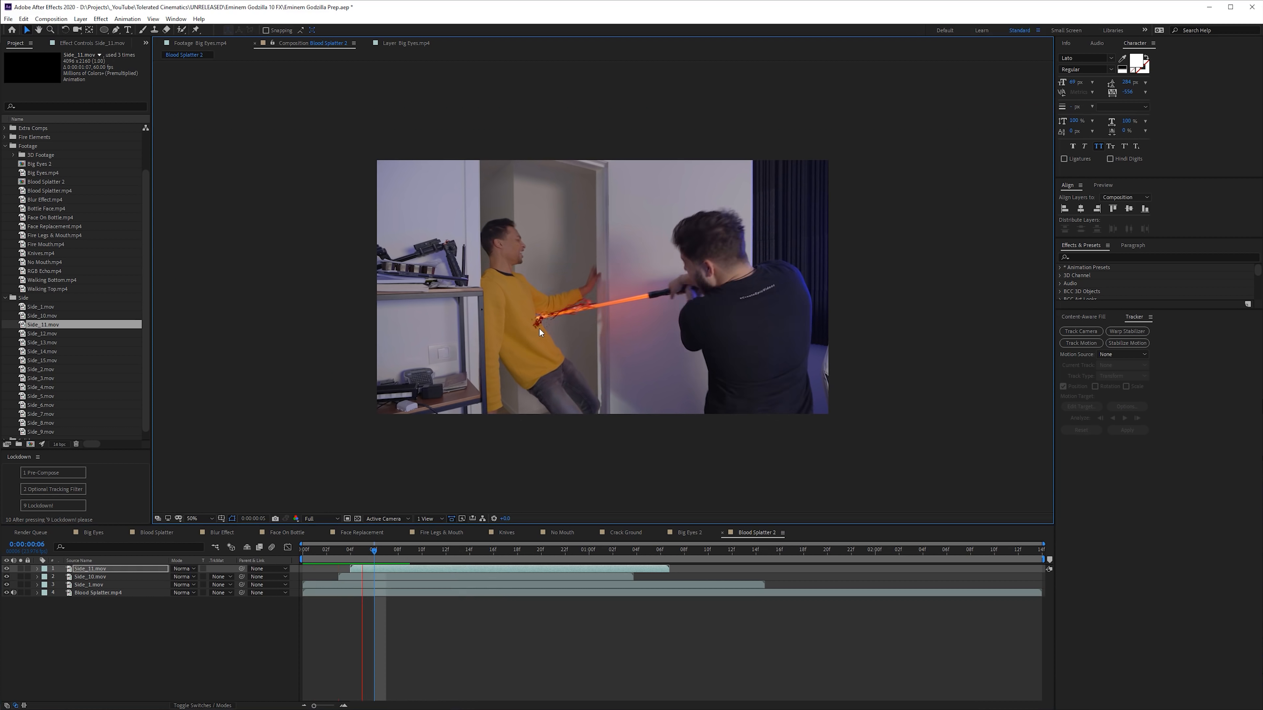
left_click(371, 555)
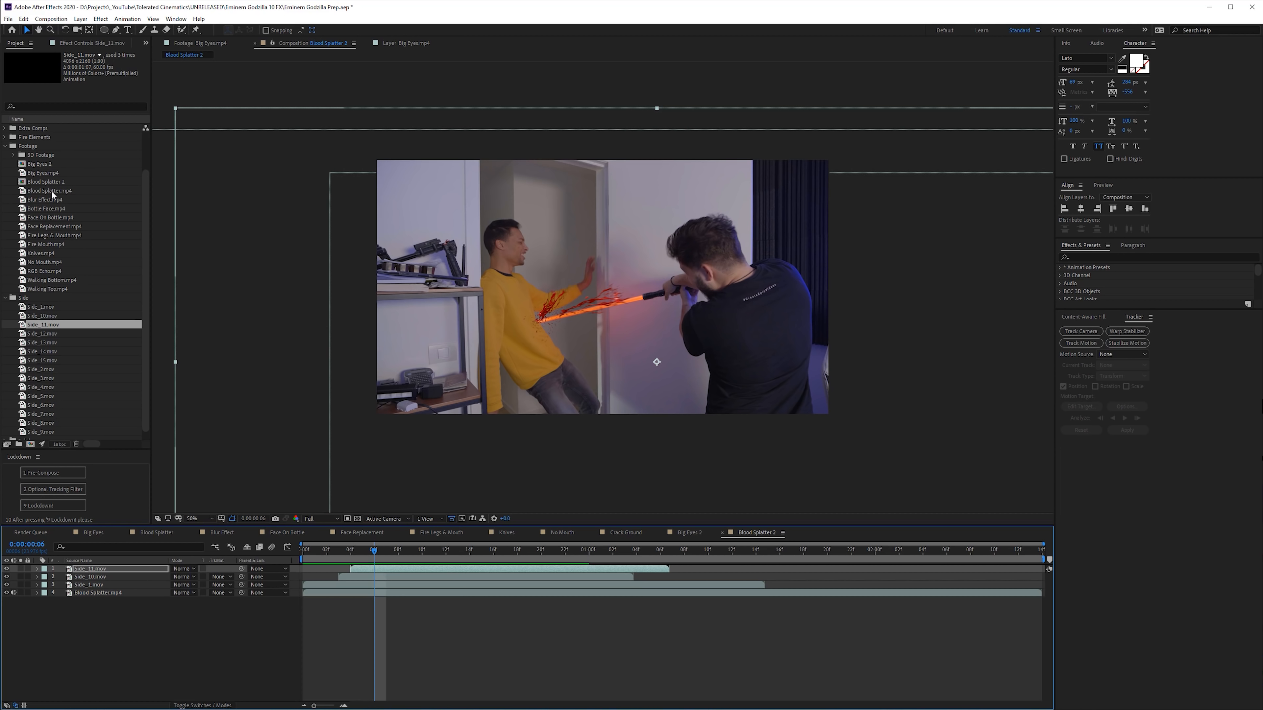
- Create a new composition from the Blur Effect.mp4 footage
left_click_drag(42, 199, 31, 447)
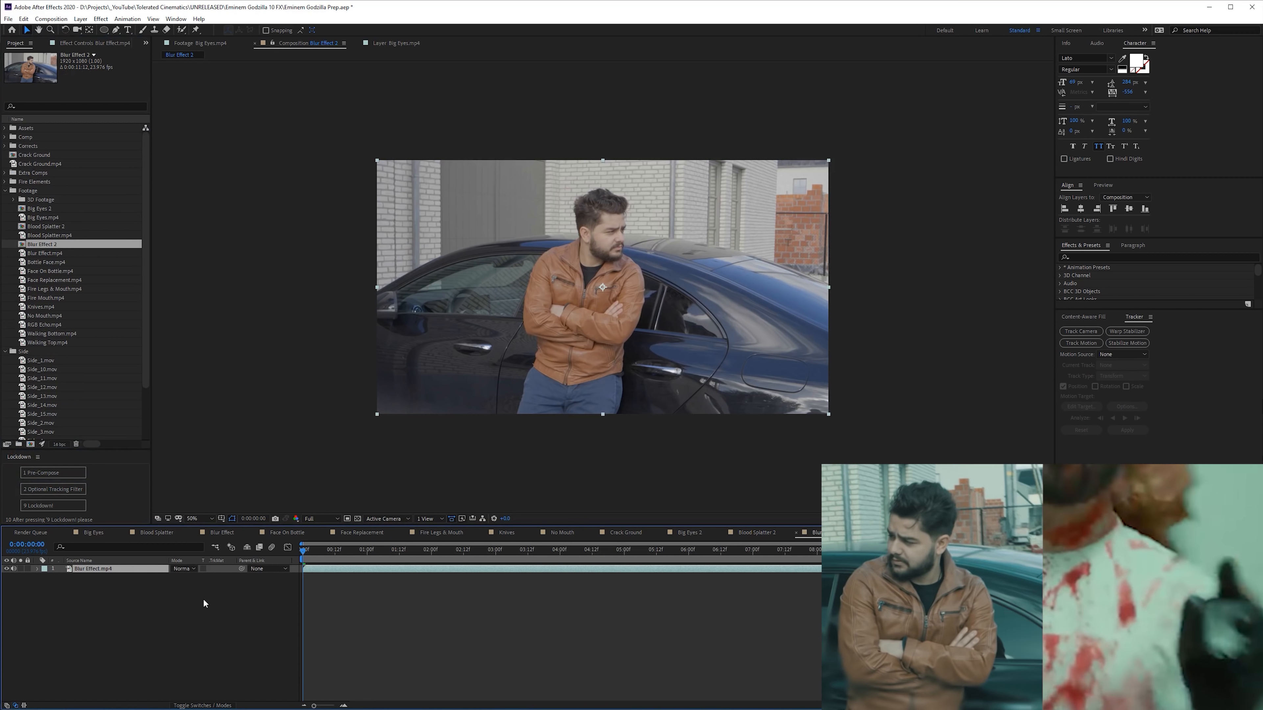
key("slash")
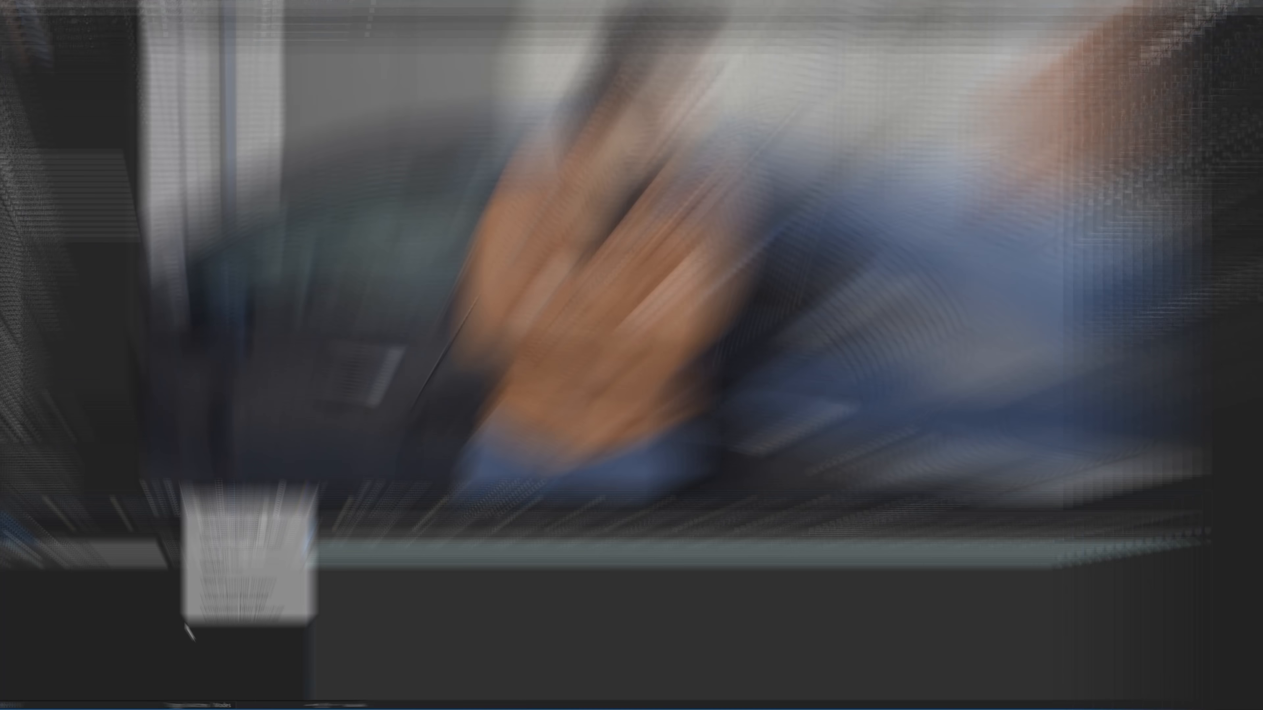
- Add a 1920 x 1080 px solid named Fractal Noise above the Blur Effect.mp4 layer
right_click(97, 149)
mouse_move(251, 169)
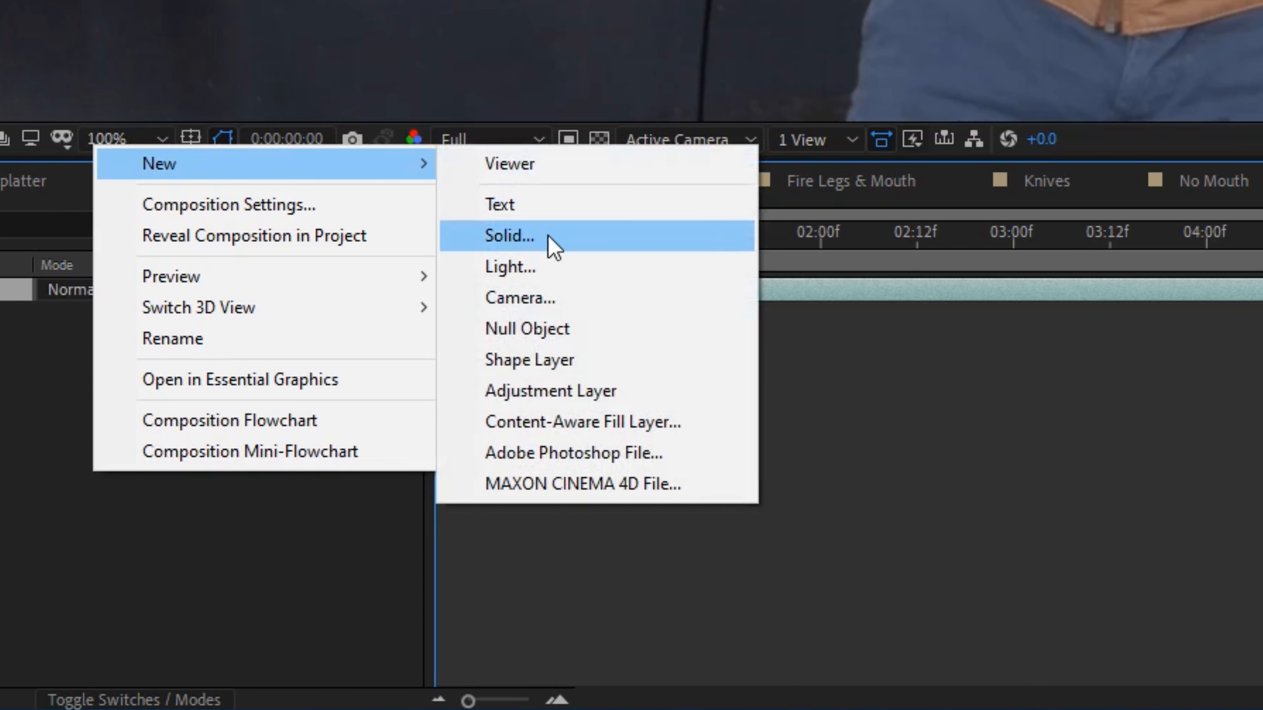
left_click(550, 245)
type("Fractal Nois")
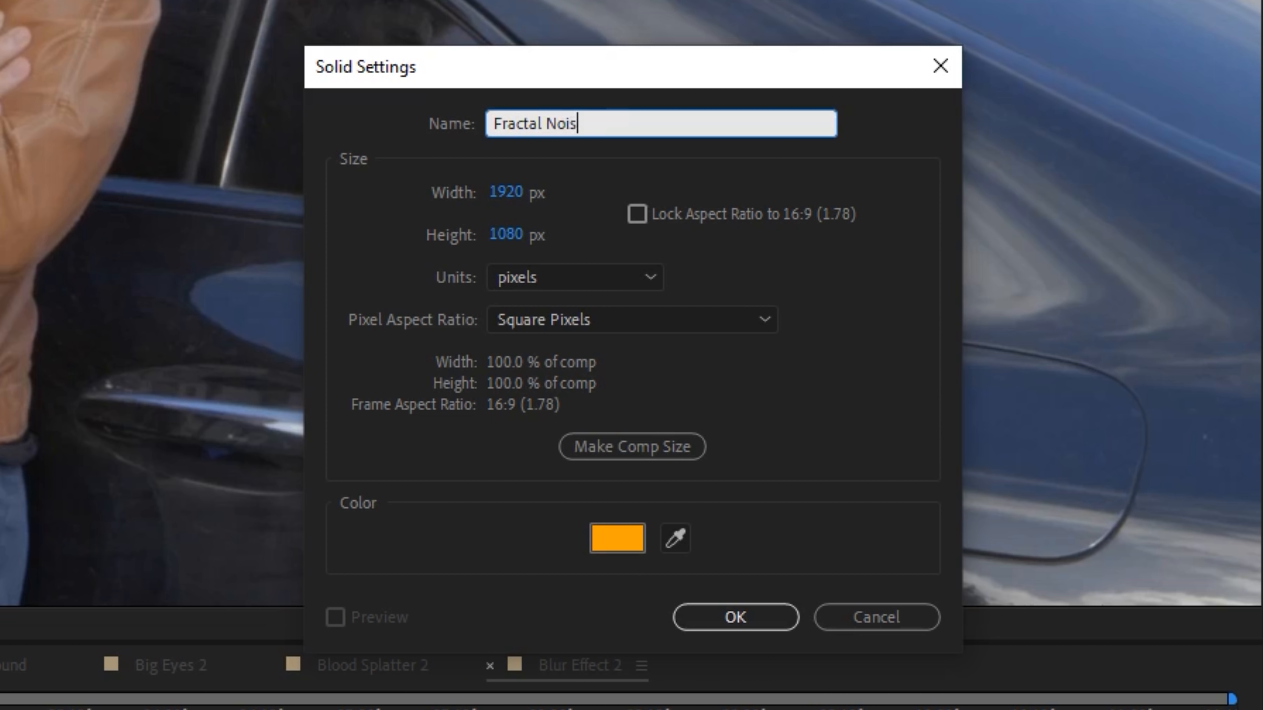
key("Return")
- Apply the Fractal Noise effect to the new solid
key("ctrl+space")
type("fra")
key("Down")
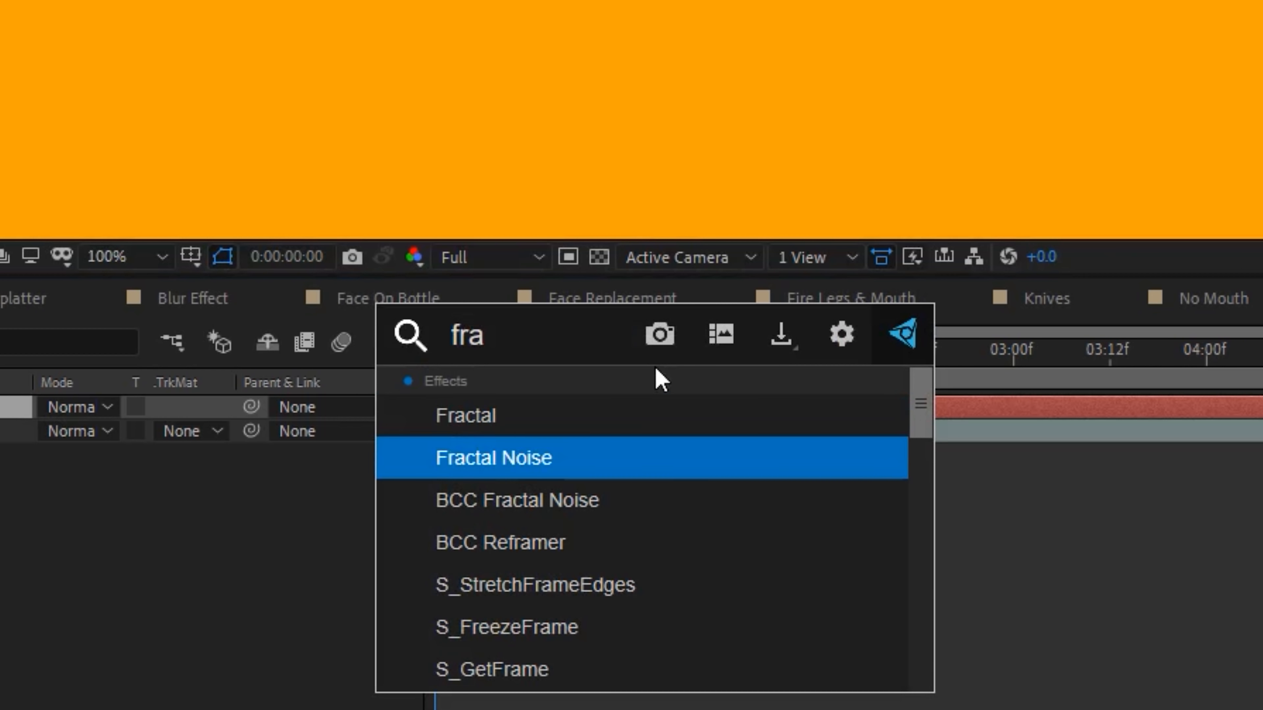
key("Return")
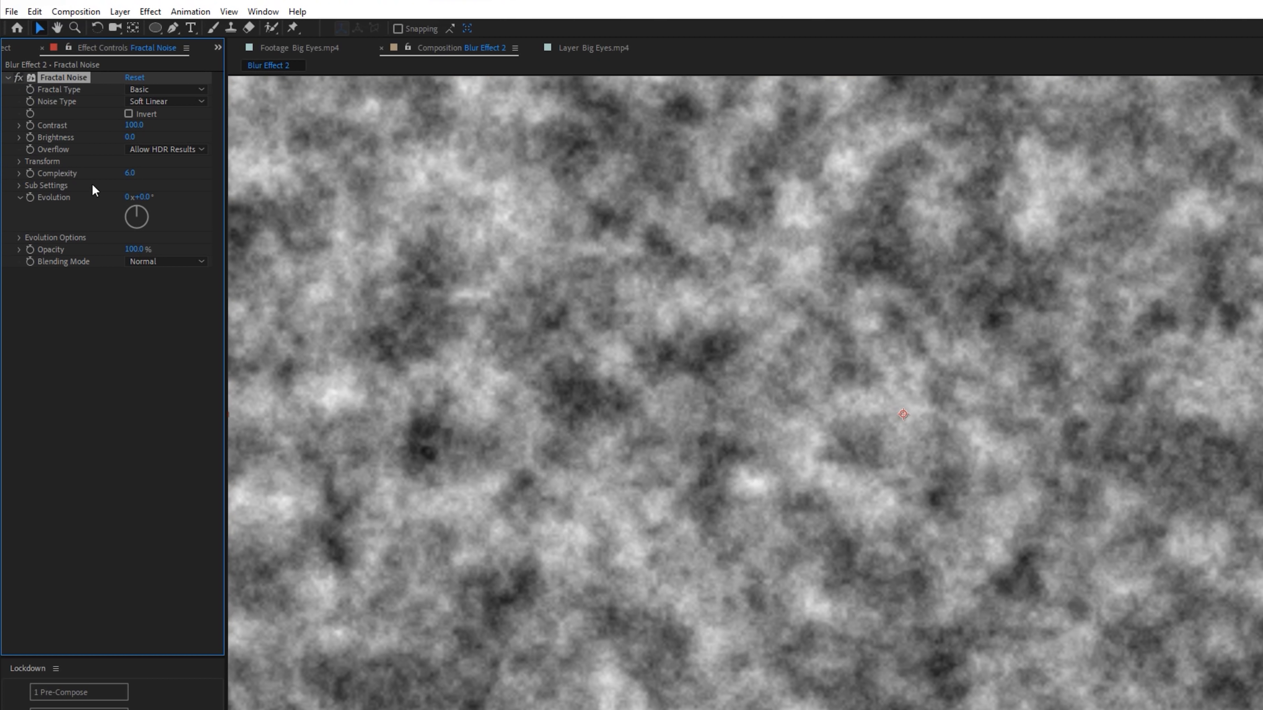
- Set the Fractal Noise scale to 700, contrast to 451 and brightness to -12
left_click(20, 161)
left_click(136, 198)
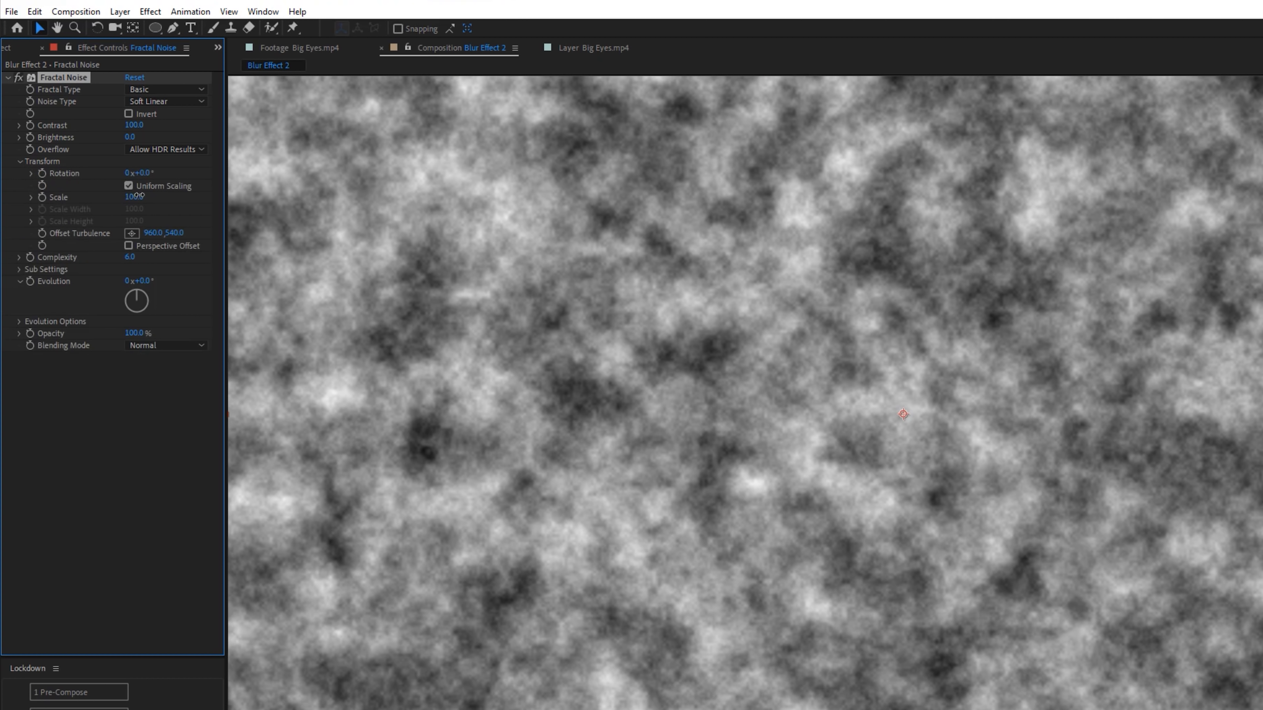
type("700")
key("Return")
left_click_drag(134, 125, 396, 145)
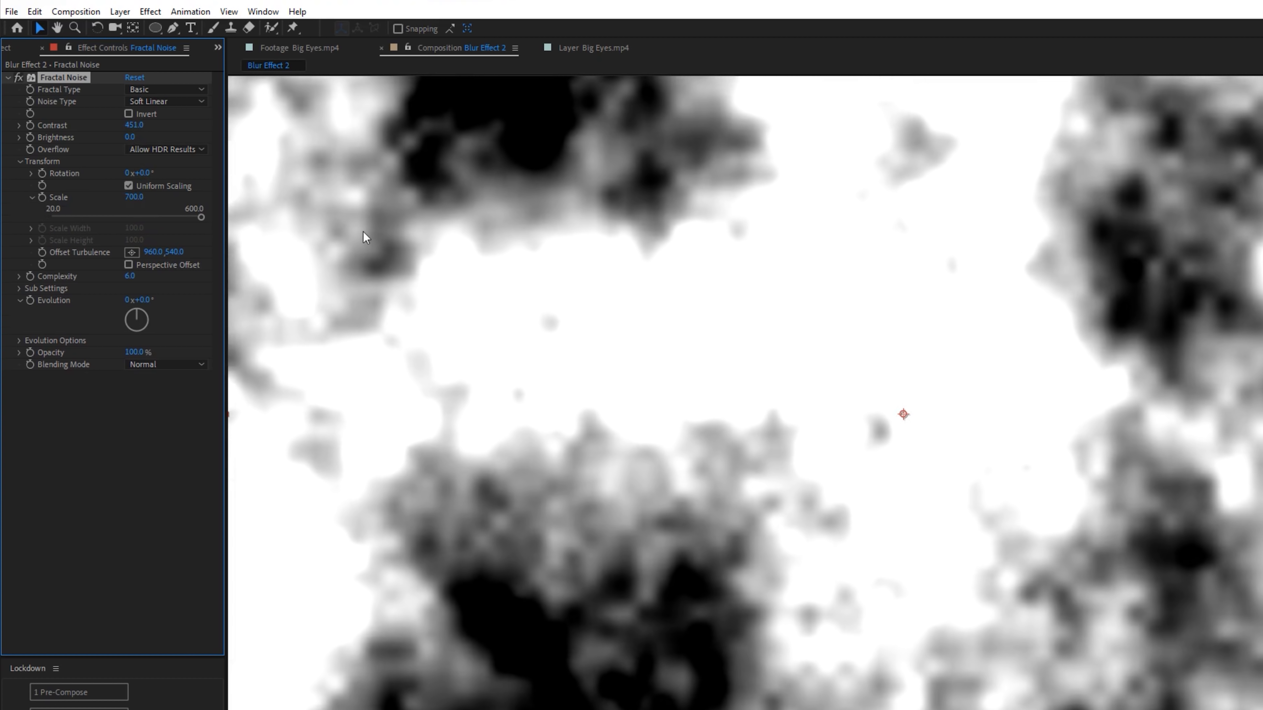
mouse_move(144, 137)
left_mouse_down()
mouse_move(164, 138)
mouse_move(131, 138)
left_mouse_up()
scroll(715, 429, "down", 2)
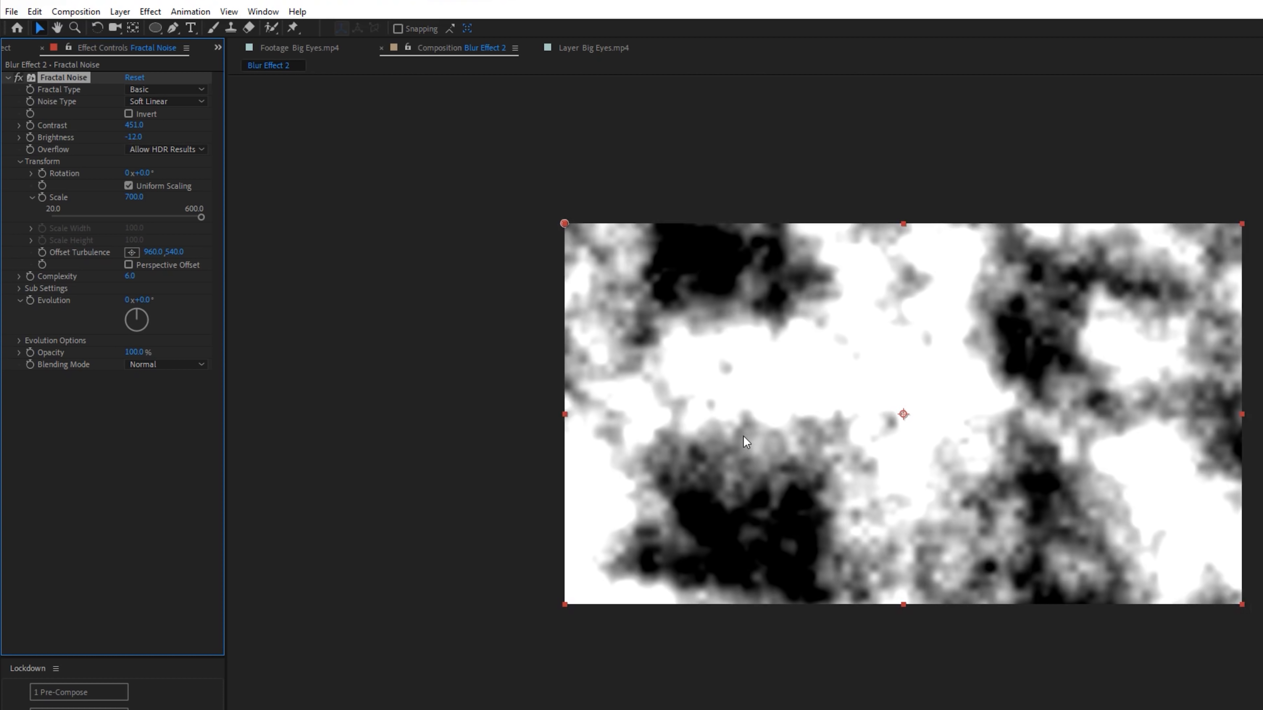
- Enable an expression on the Evolution property of Fractal Noise
left_click(30, 301)
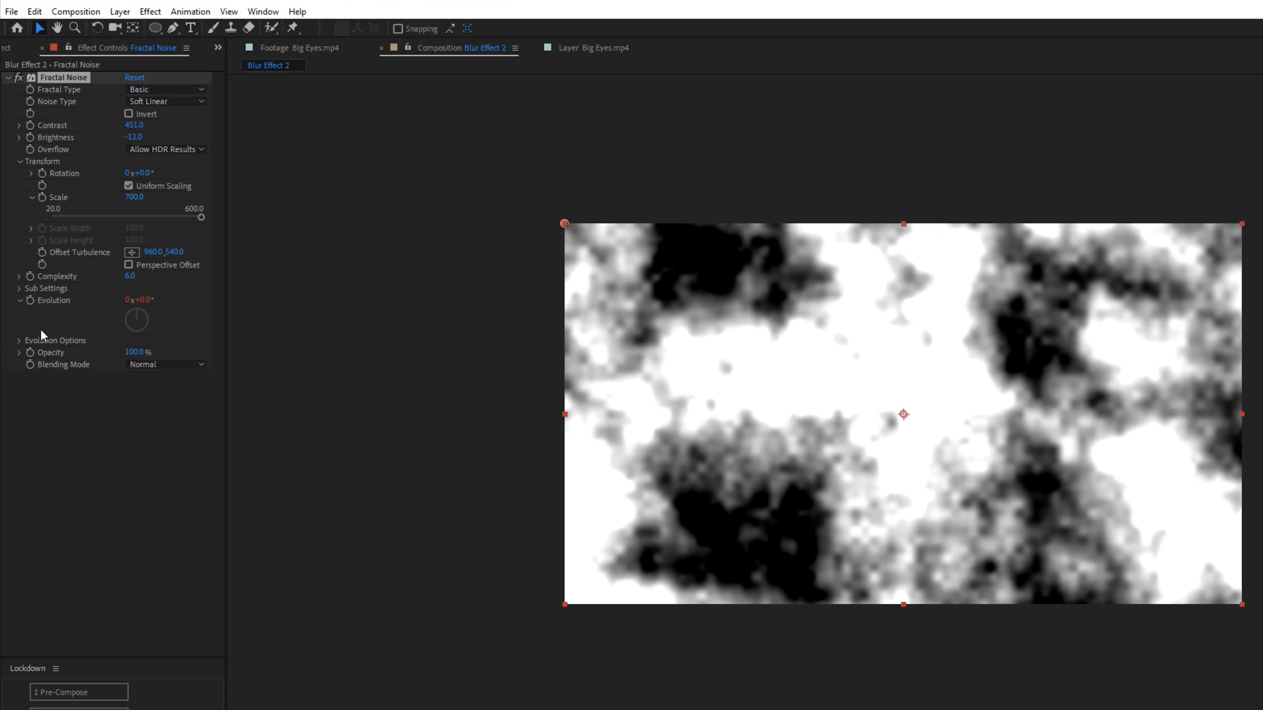
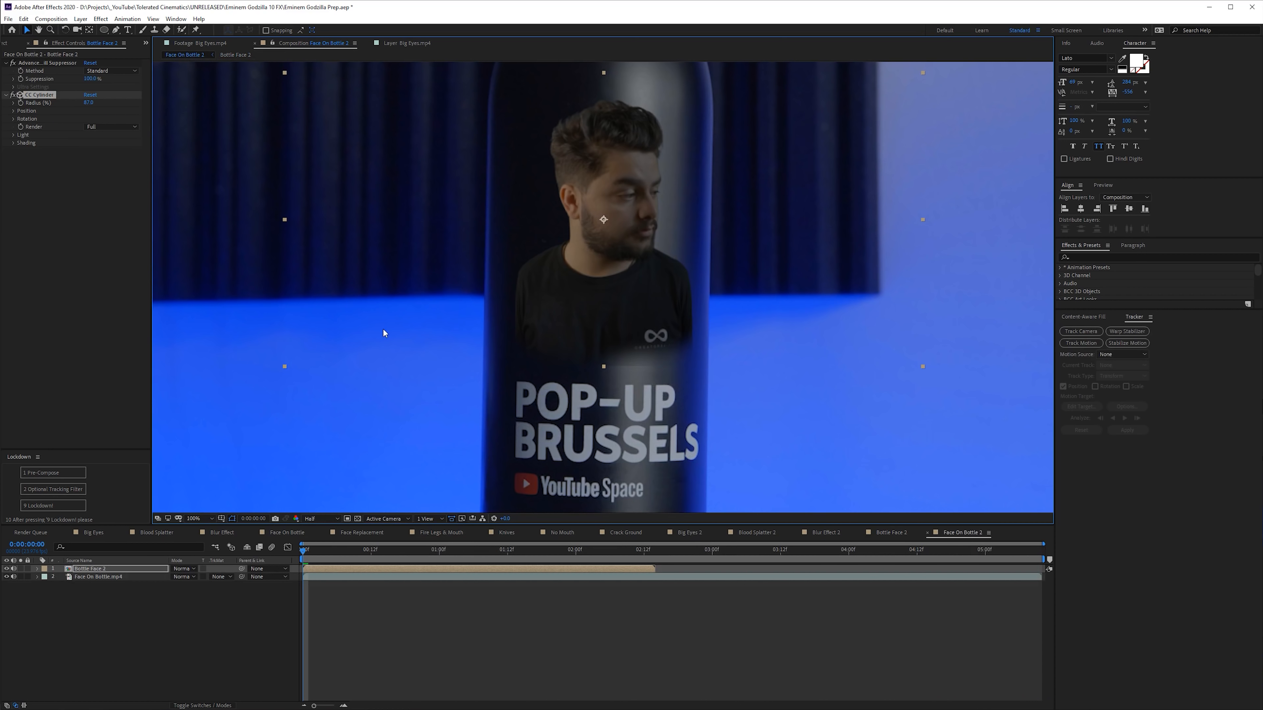
- Inspect the masked, keyed clip and its mask feather inside the Bottle Face 2 composition, and return to Face On Bottle 2
double_click(394, 568)
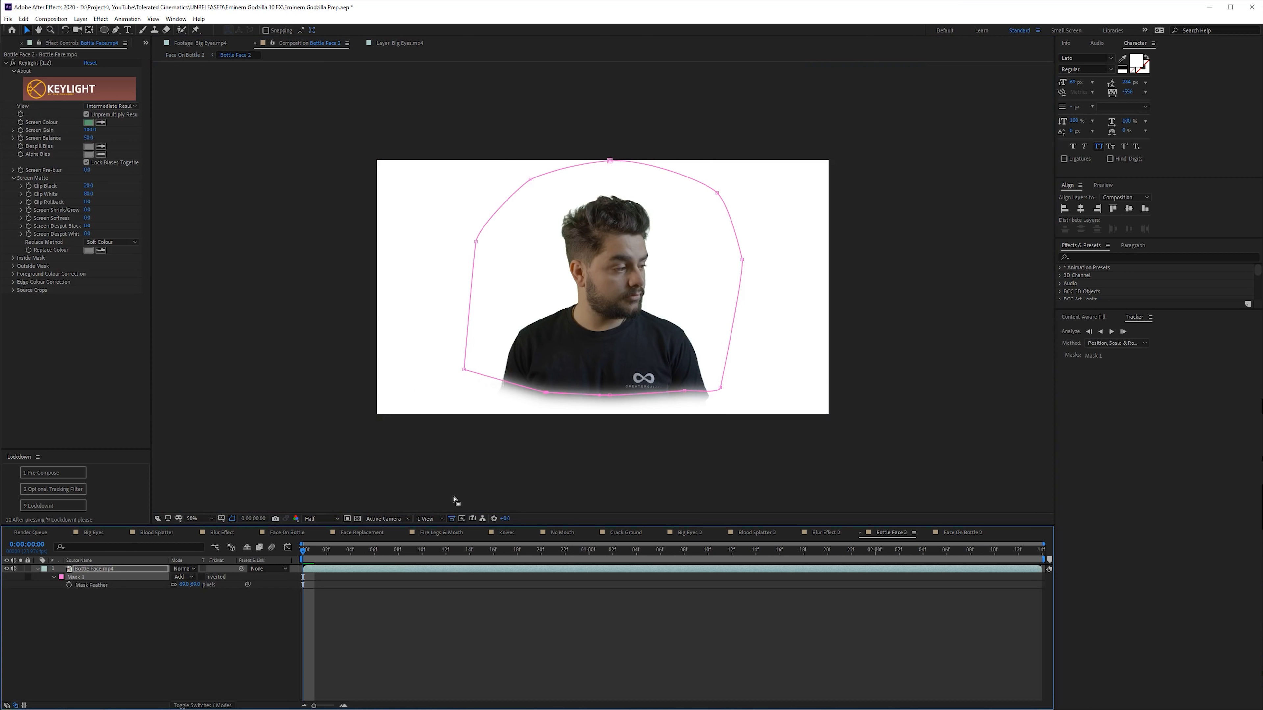
key("f")
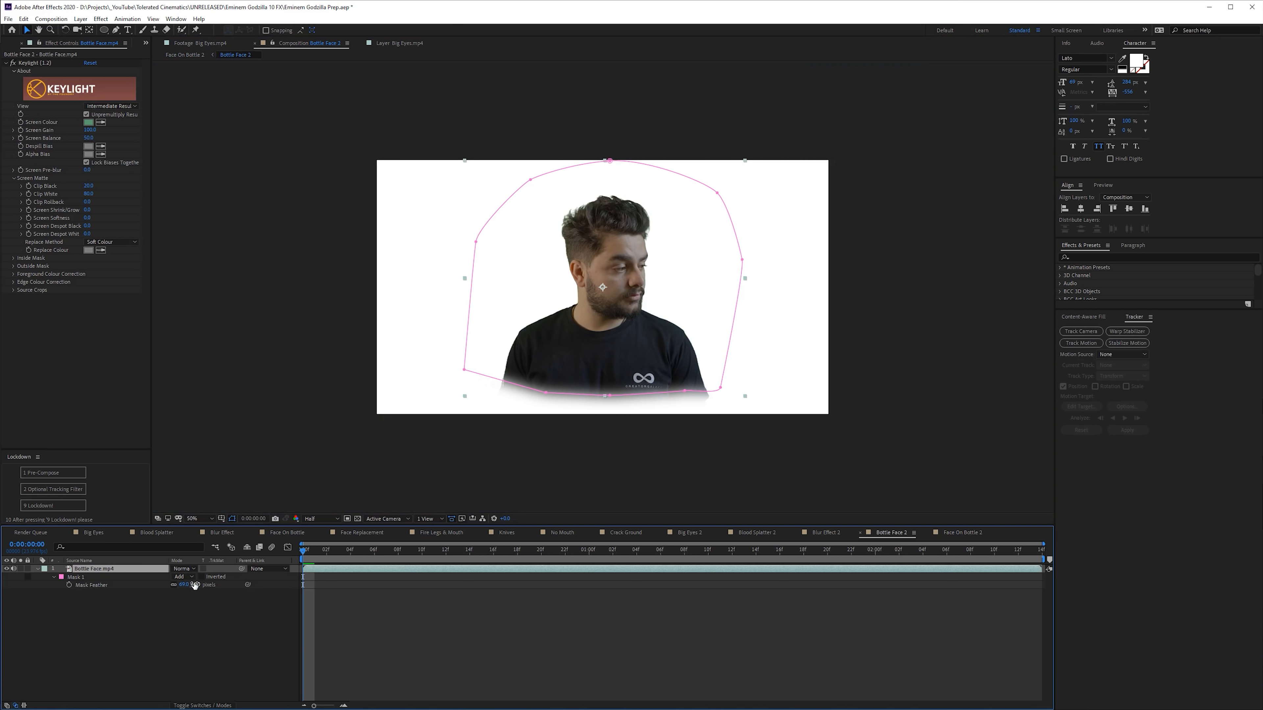
left_click(183, 54)
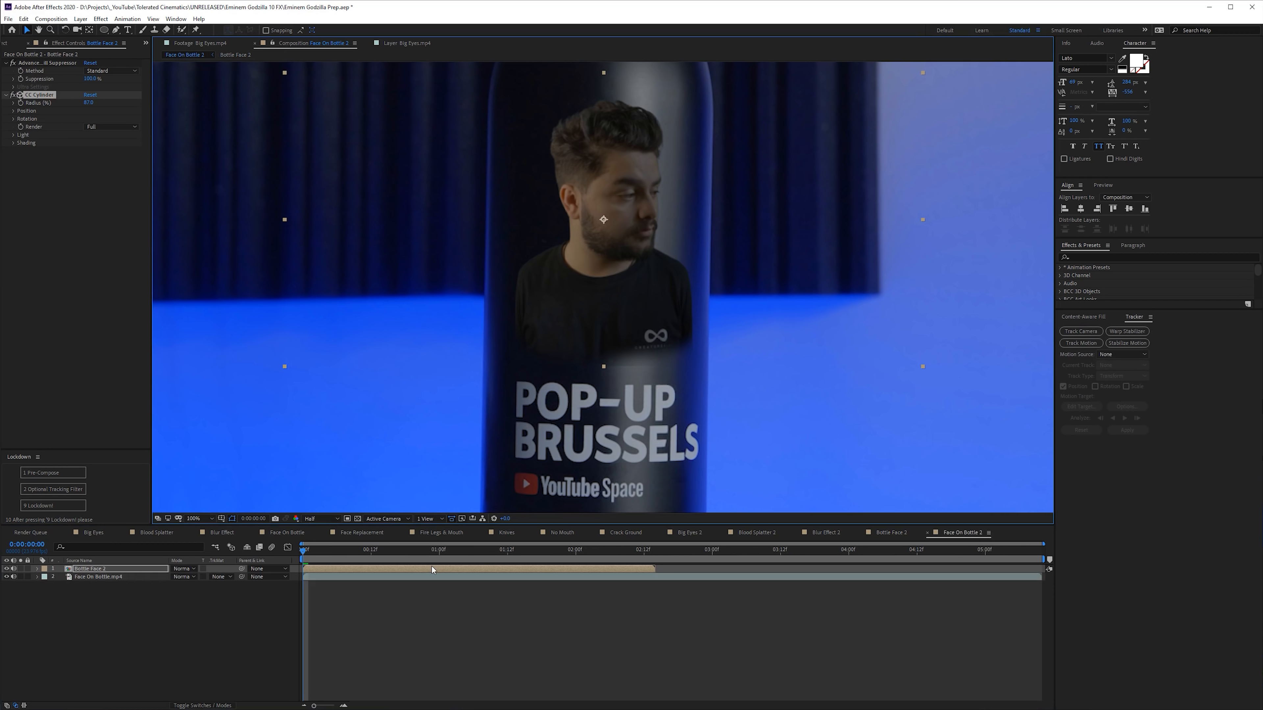
- Apply the CC Light Sweep effect to the Bottle Face 2 layer
key("ctrl+space")
type("cc ")
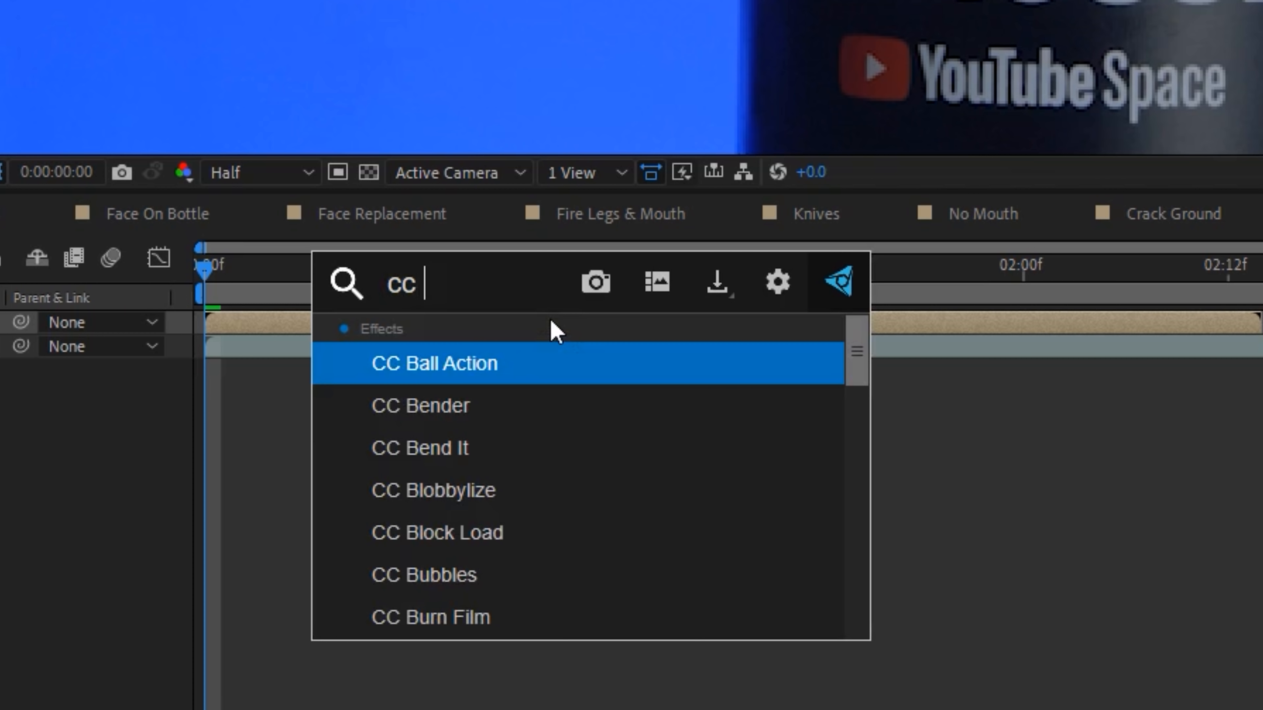
type("light sw")
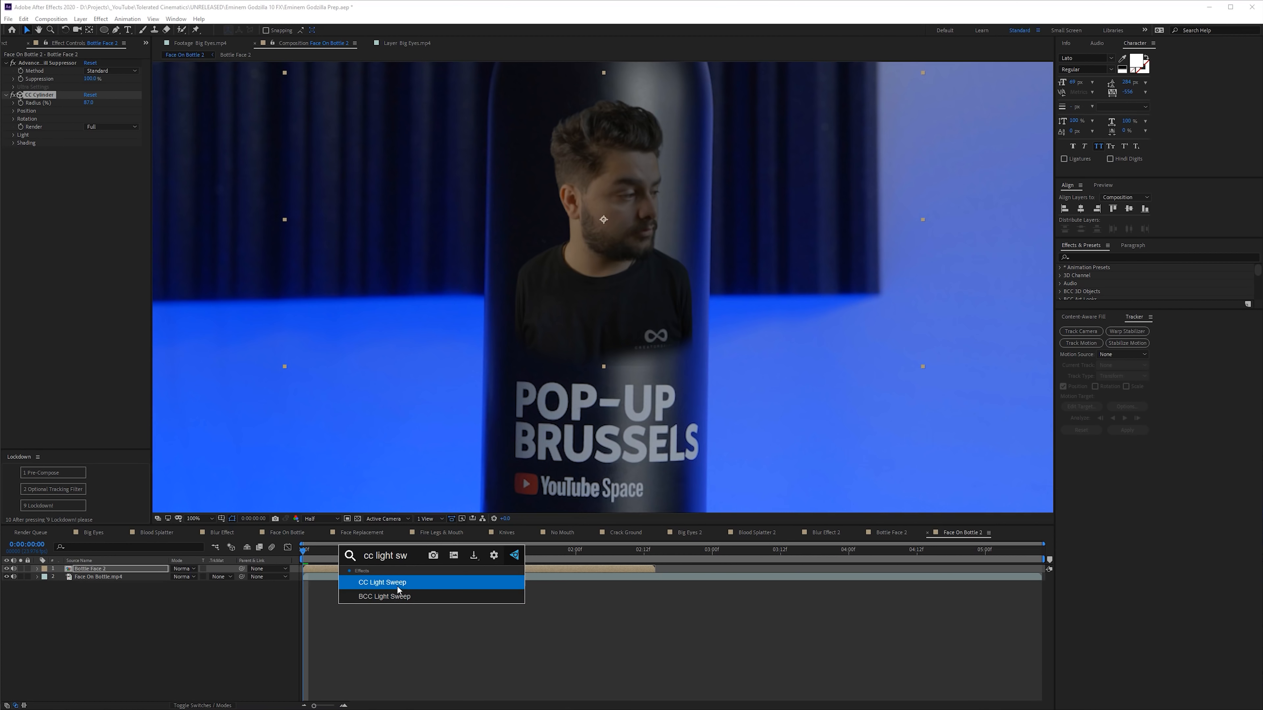
left_click(397, 584)
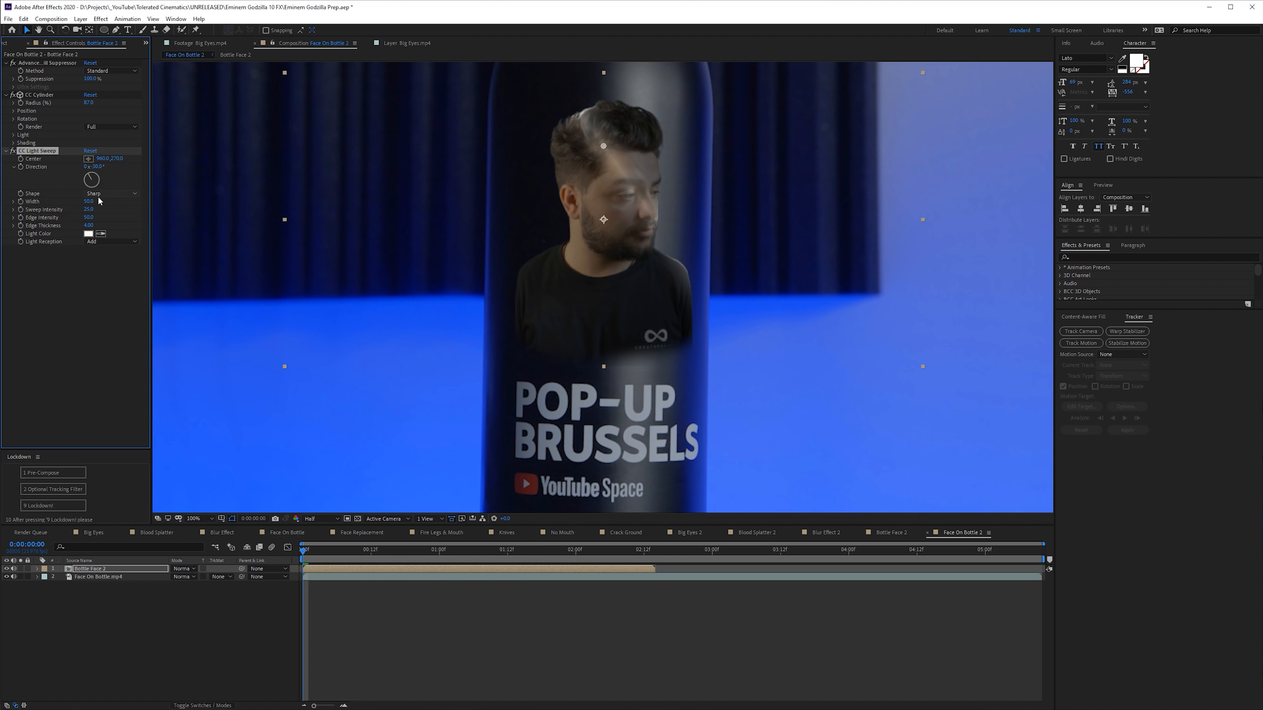
- Set the light sweep direction to 0° and width to 120, and shift its center to about 1091.7, 266.5 over the bottle's highlight
type("0")
key("Return")
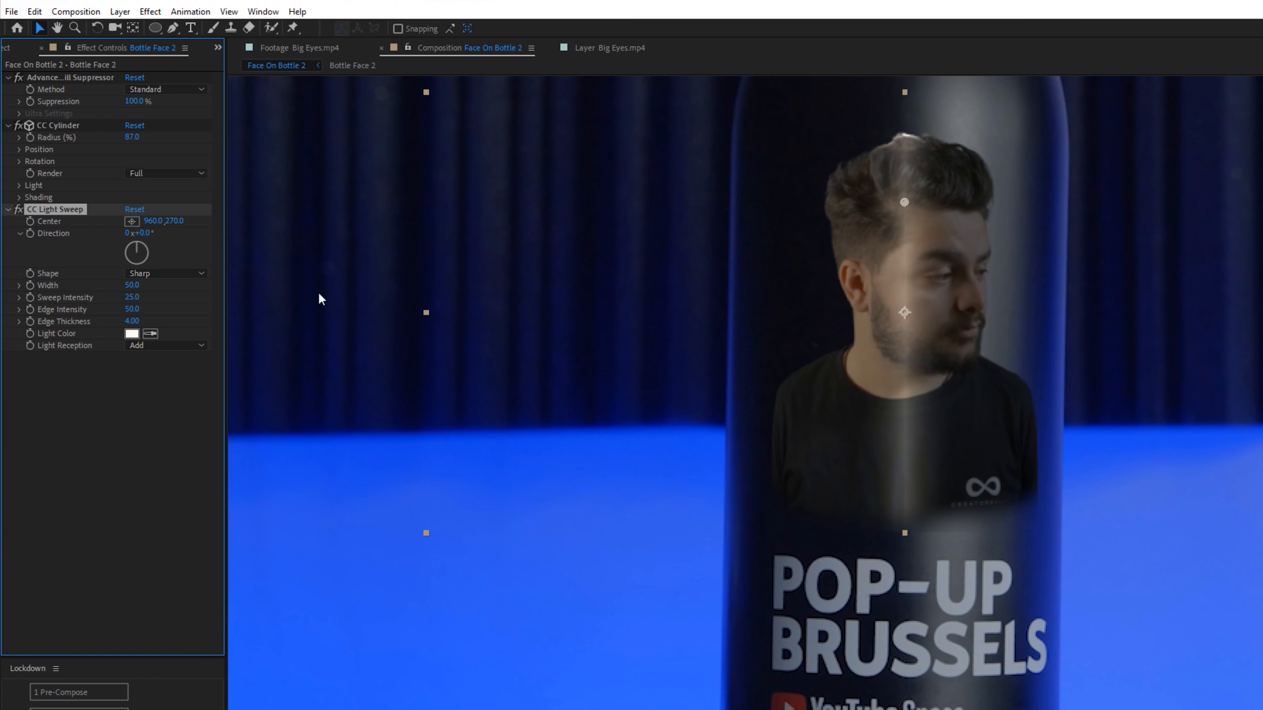
left_click_drag(132, 297, 154, 313)
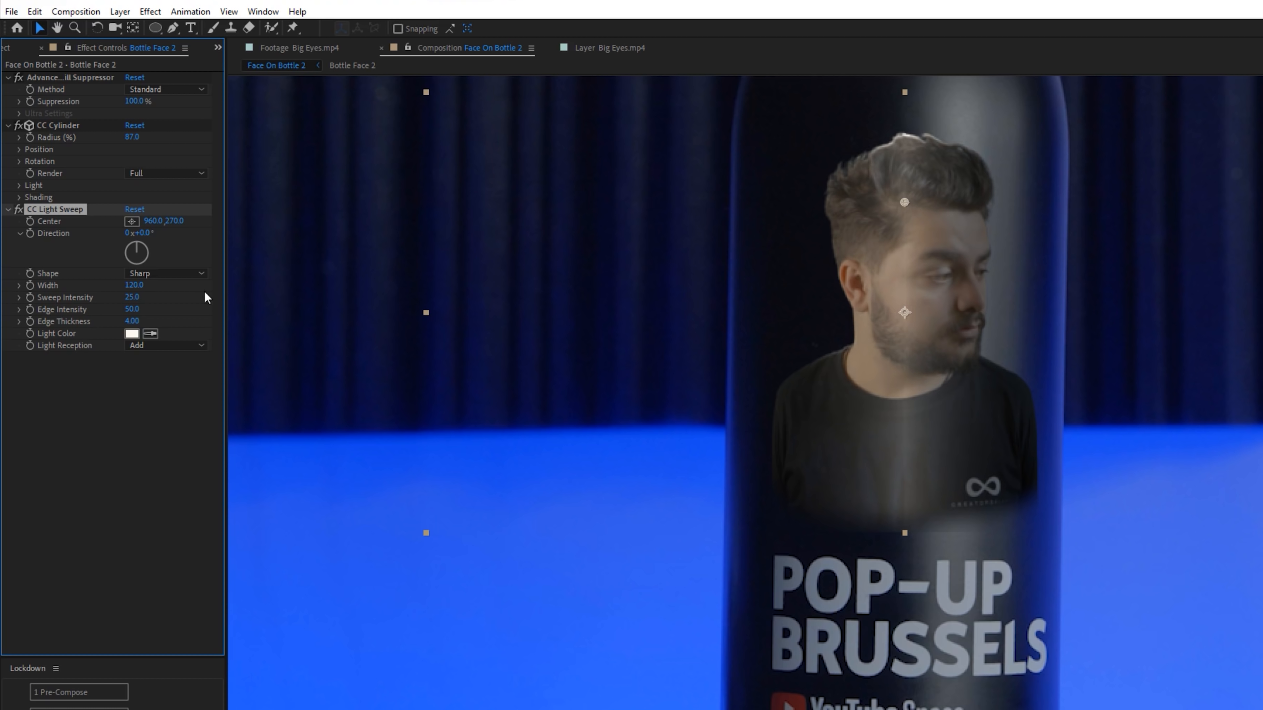
left_click_drag(903, 202, 973, 202)
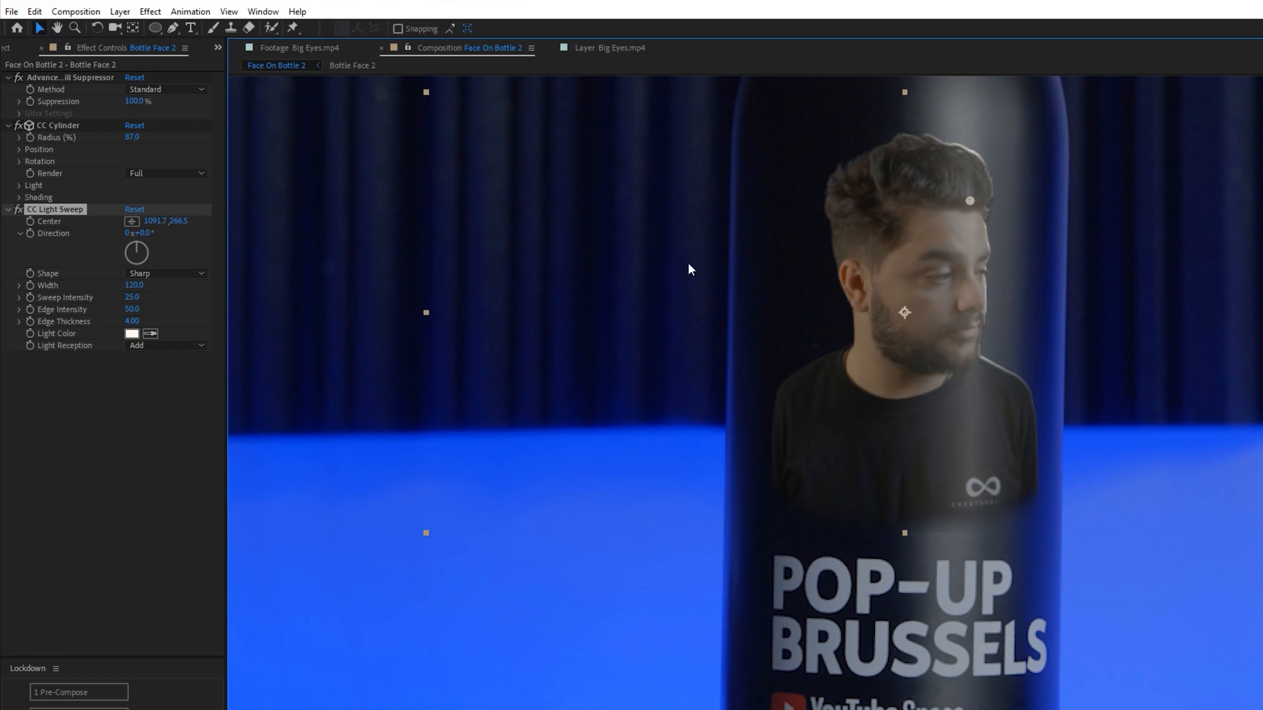
- Add the Cartoon effect to the Bottle Face 2 layer and place it above CC Light Sweep in the effect order
key("ctrl+space")
type("cart")
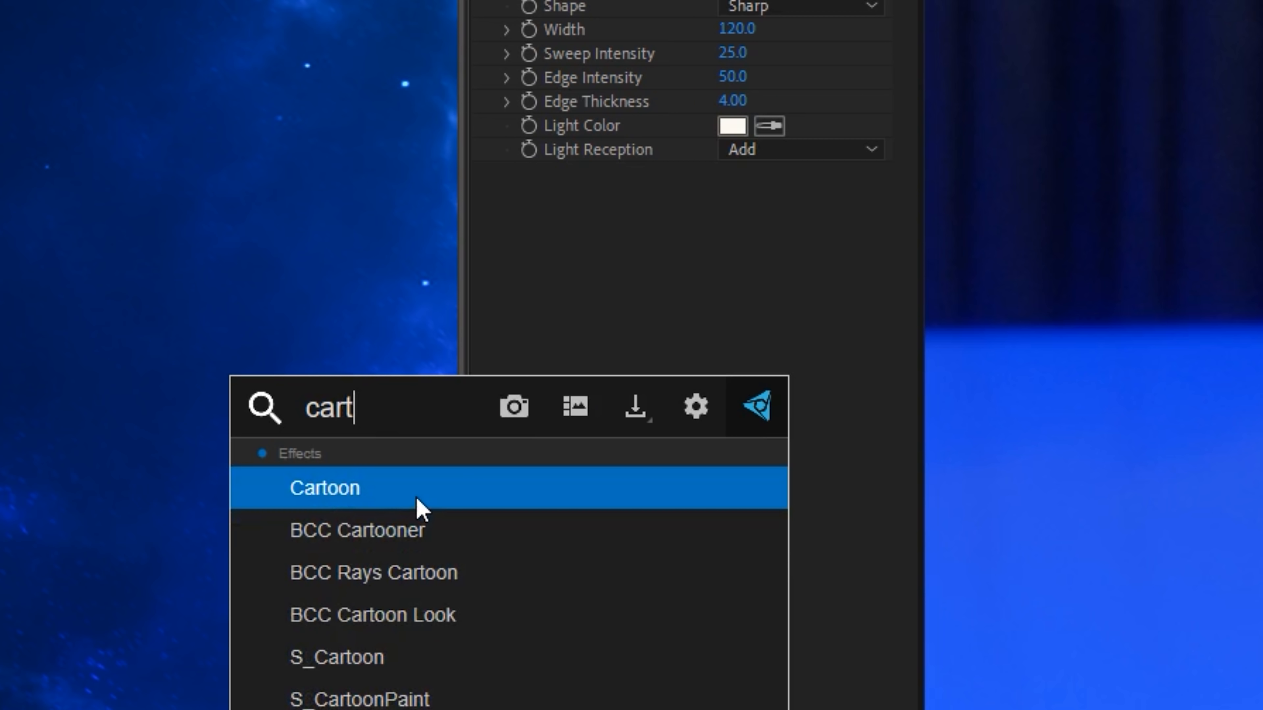
key("Return")
left_click_drag(549, 175, 547, 0)
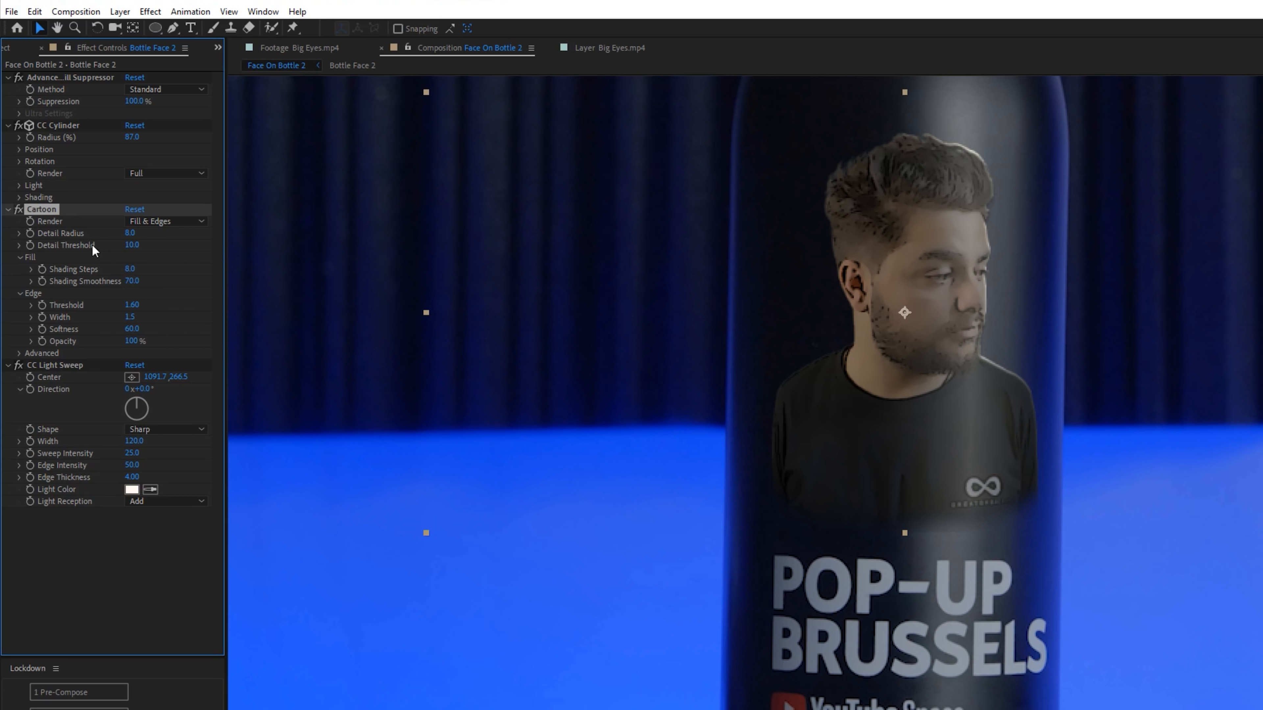
- Set the Cartoon effect's shading steps to 2, edge threshold to 2.39 and shading smoothness to 65.4
left_click(129, 268)
type("2")
key("Return")
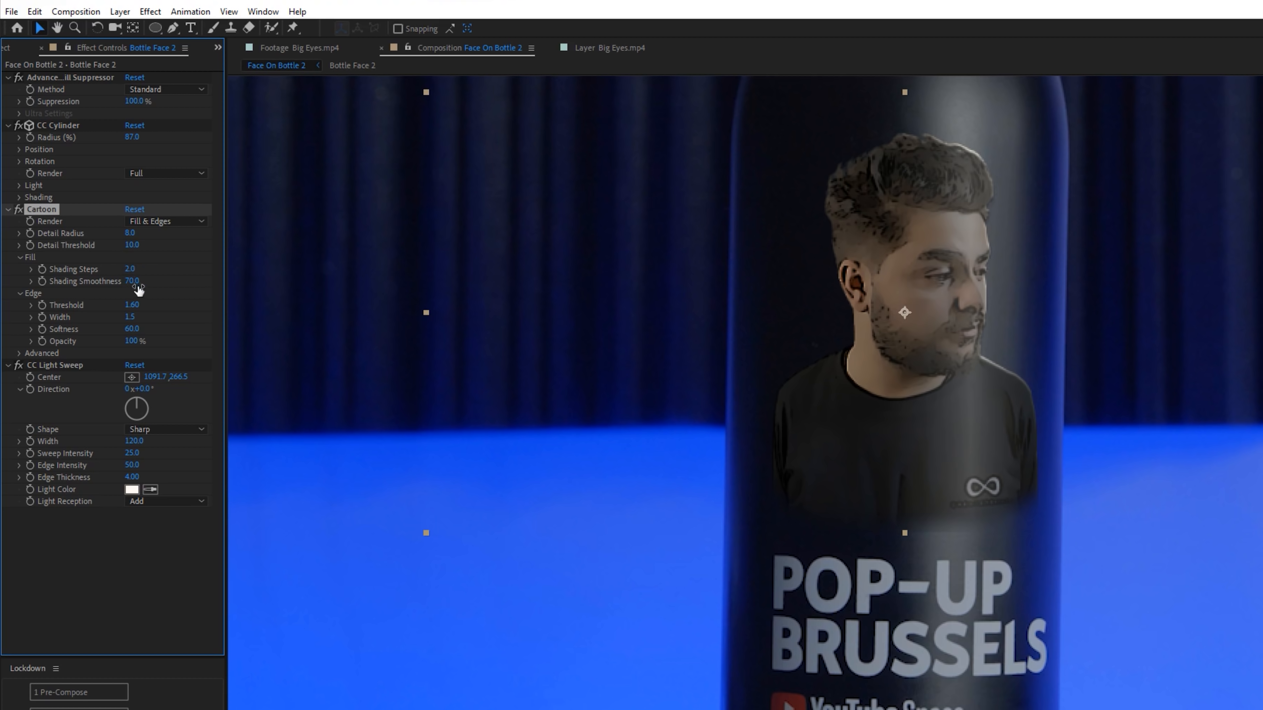
left_click_drag(113, 310, 201, 316)
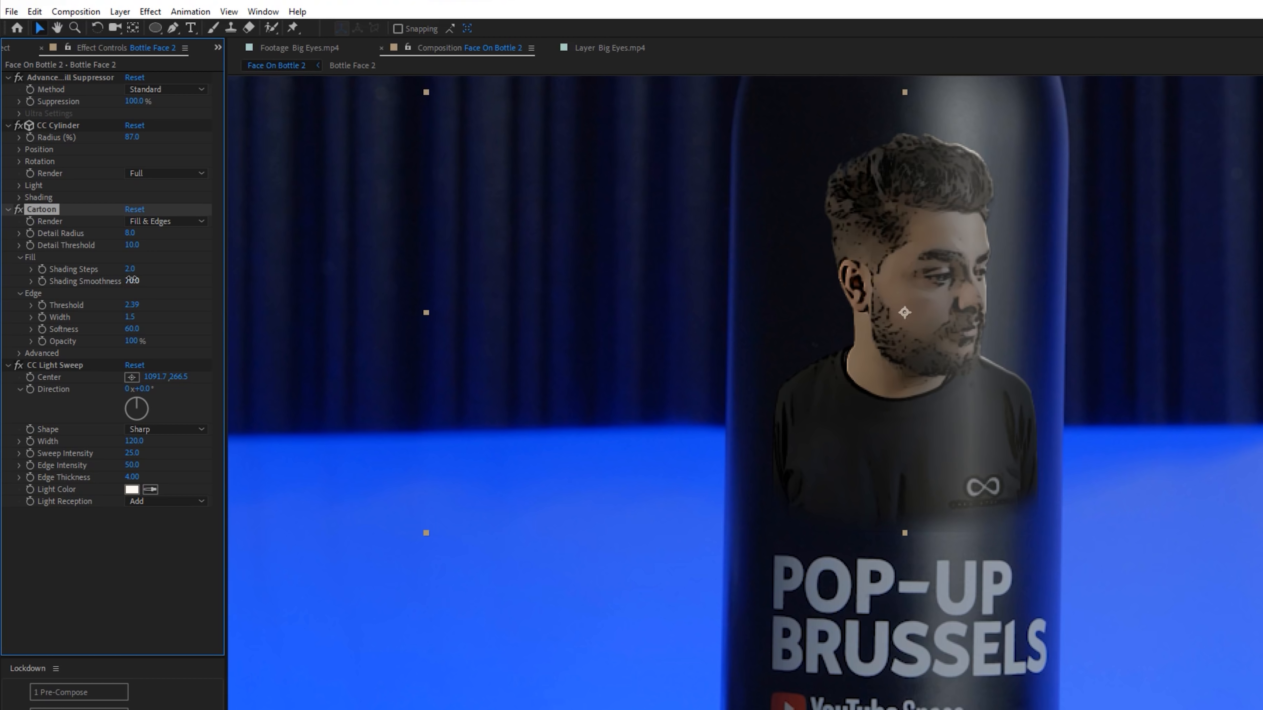
left_click_drag(112, 280, 103, 281)
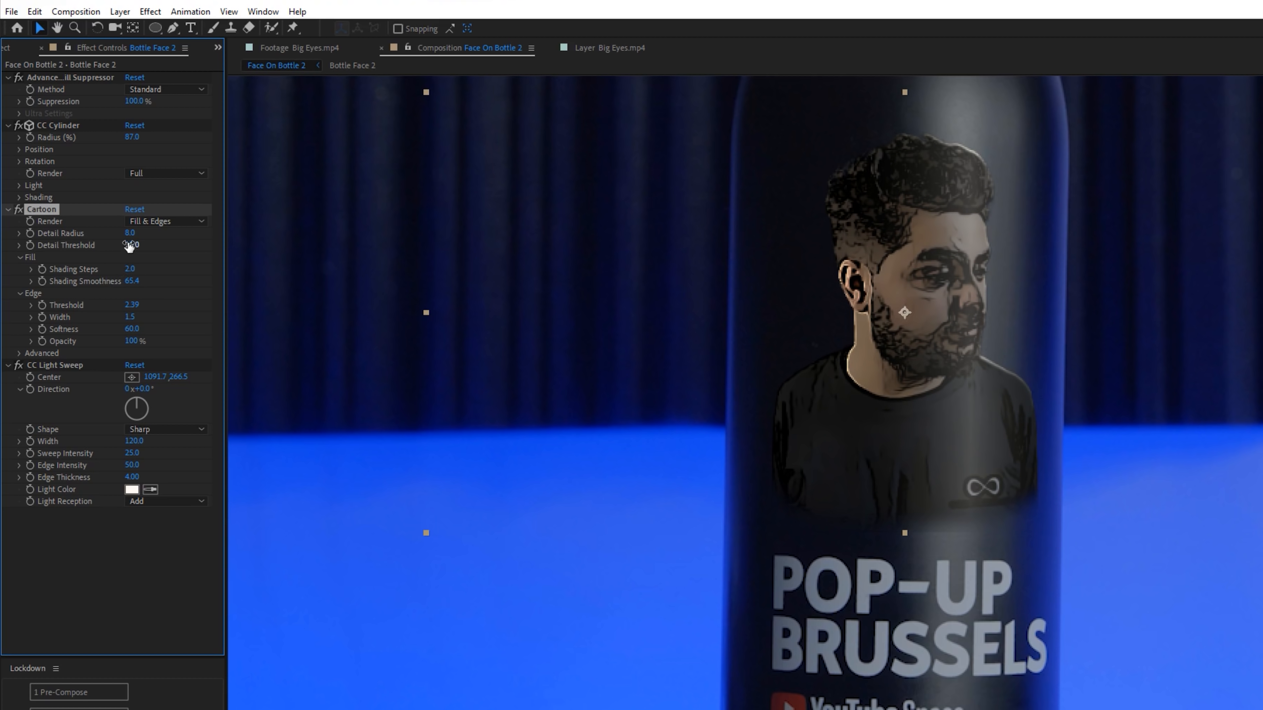
- Apply Curves to the Bottle Face 2 layer and raise the RGB curve's highlights and shadows to brighten the face
key("ctrl+space")
type("cur")
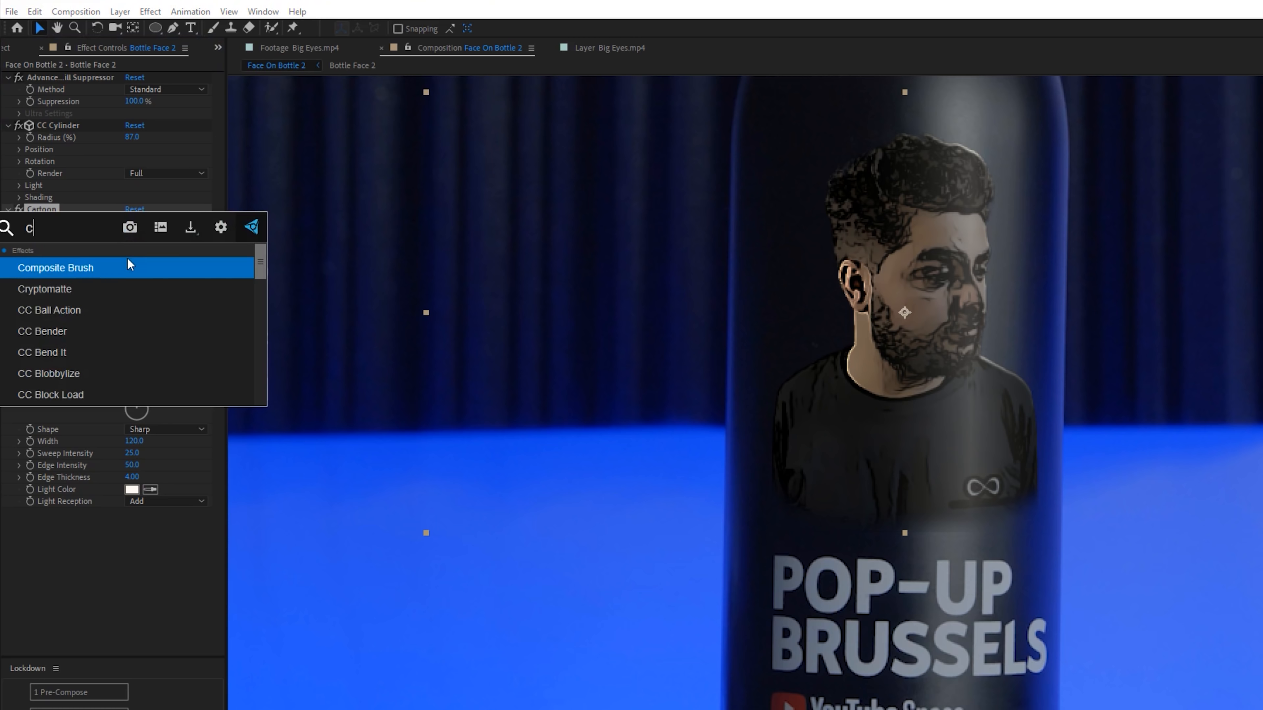
left_click(69, 271)
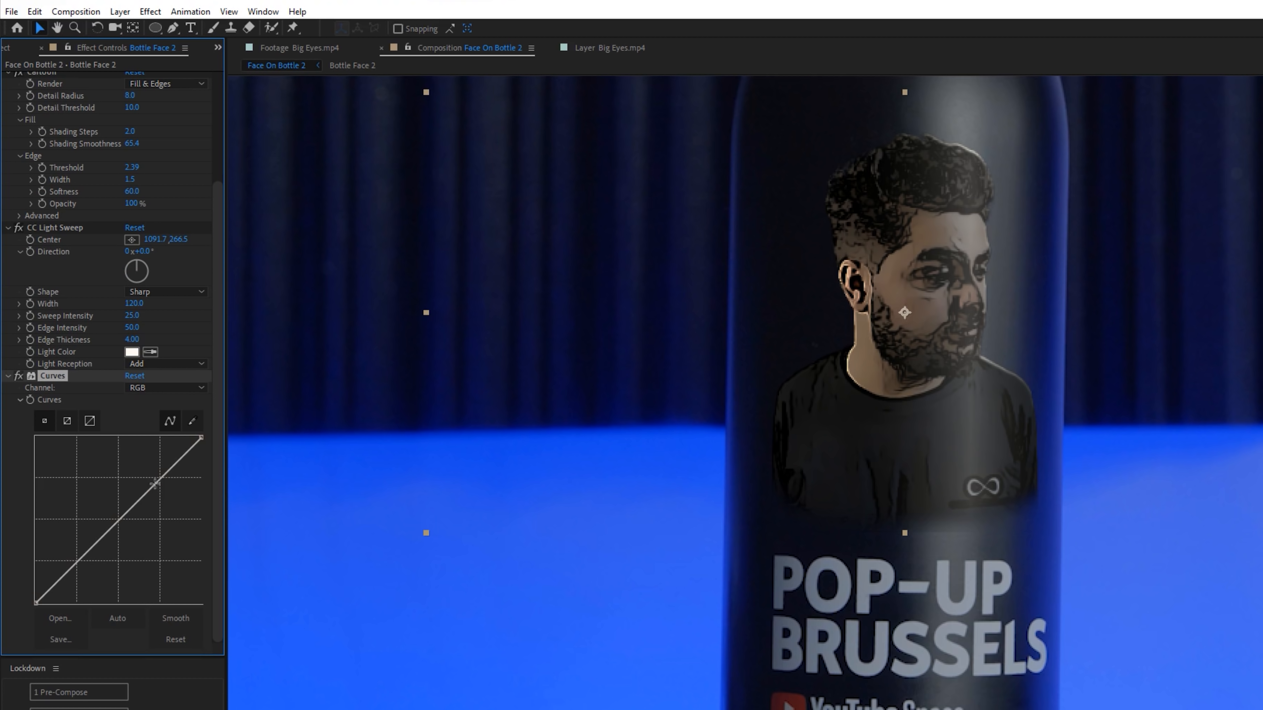
left_click_drag(152, 486, 140, 468)
left_click_drag(82, 555, 79, 539)
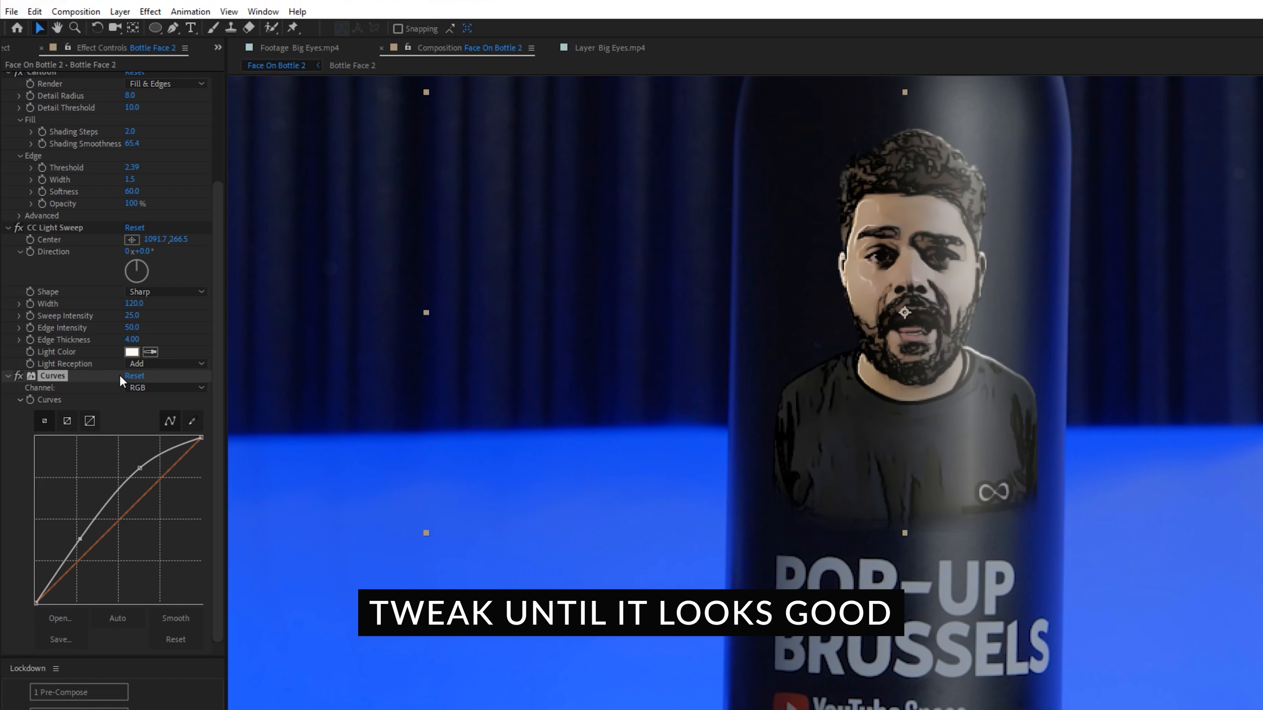
- Fine-tune the Cartoon effect's edge threshold and check the face at 0:00:01:17
scroll(119, 373, "up", 3)
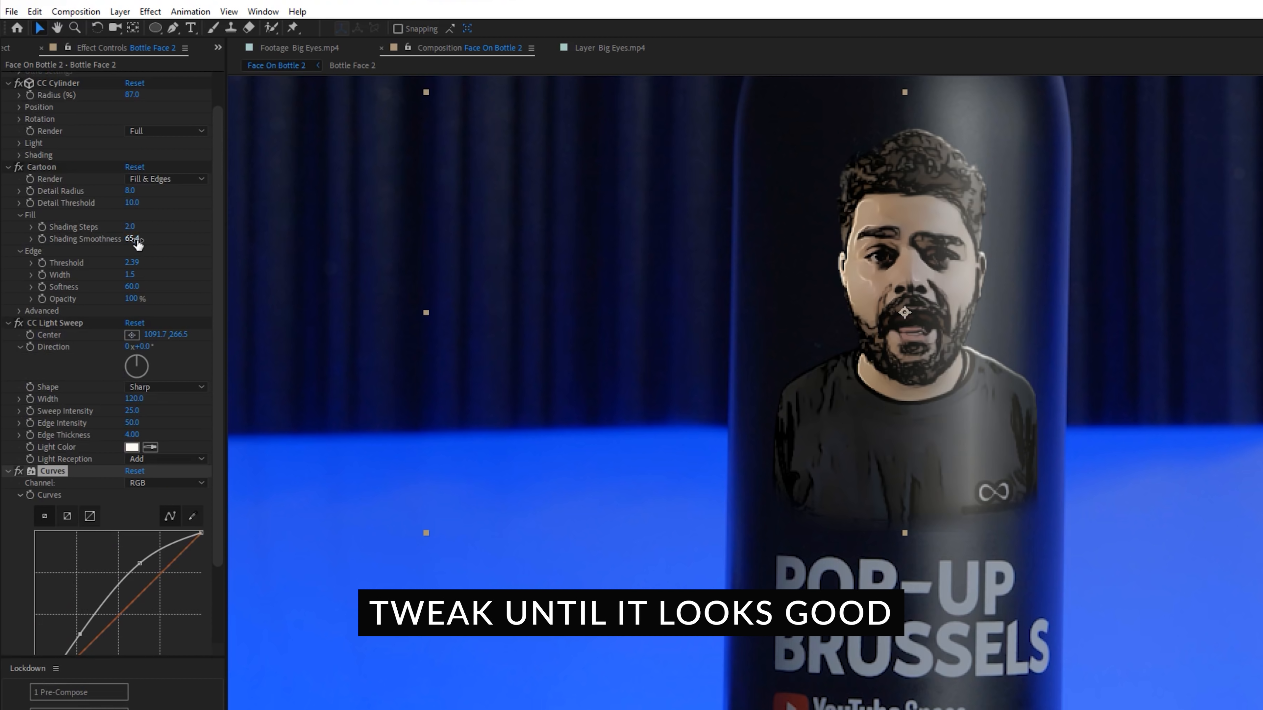
left_click_drag(132, 267, 144, 265)
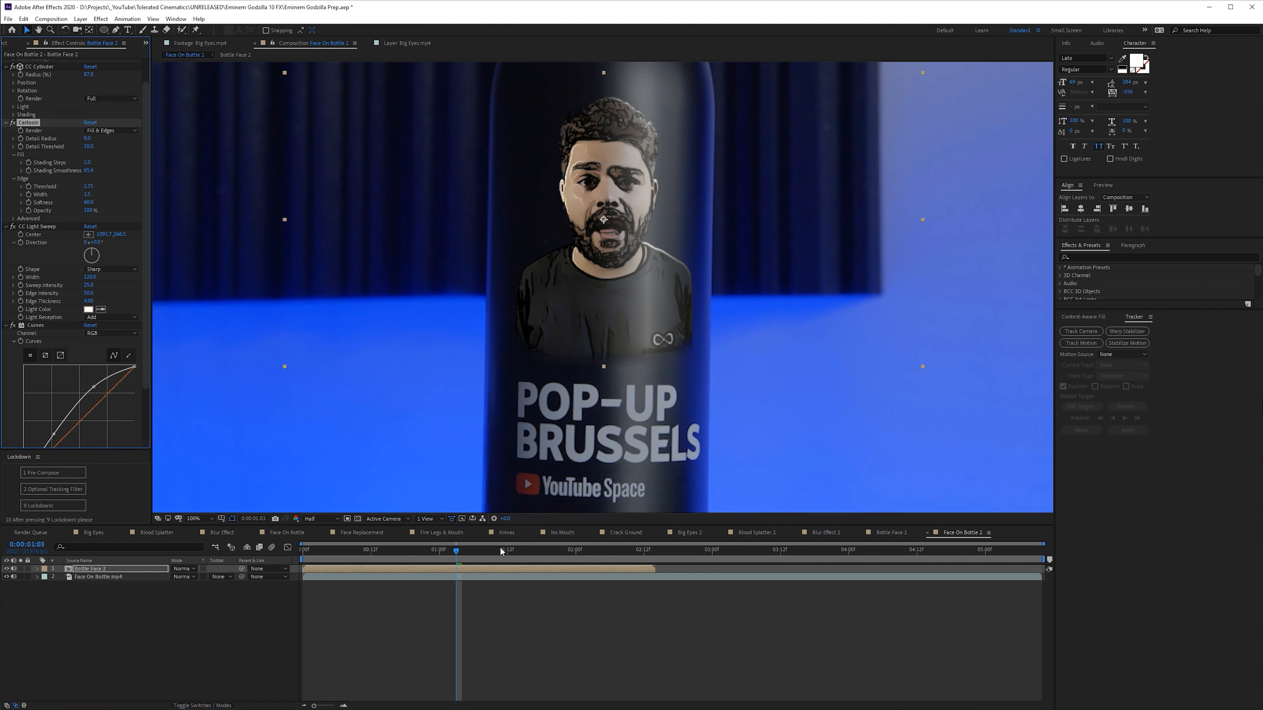
left_click(536, 551)
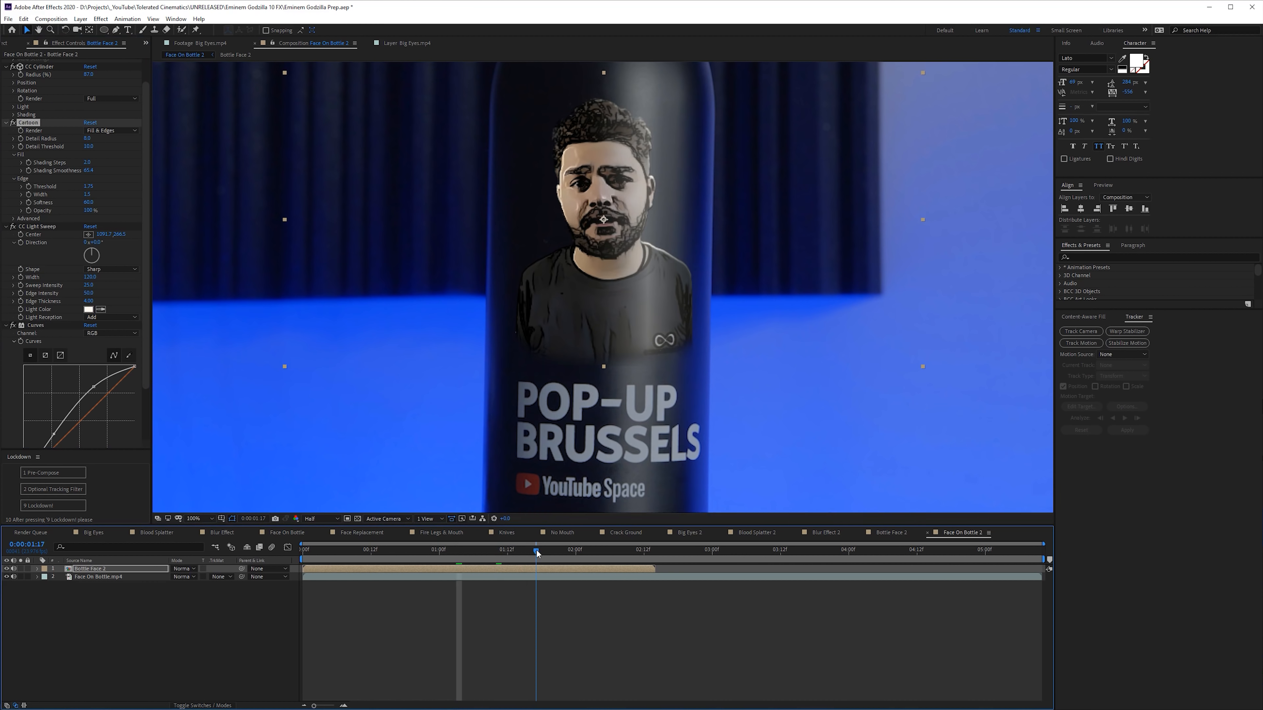
- Lower the Bottle Face 2 layer's opacity to blend the face into the bottle, and preview the composite
left_click(340, 568)
key("t")
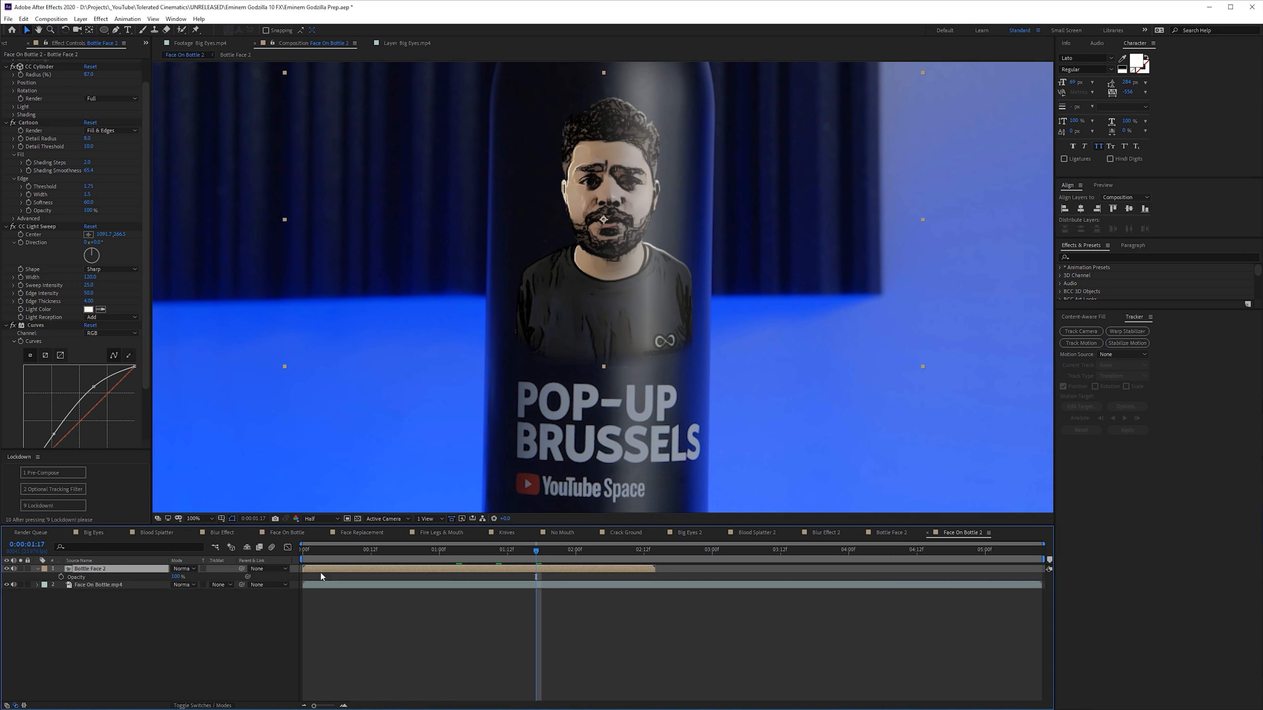
left_click_drag(174, 577, 146, 576)
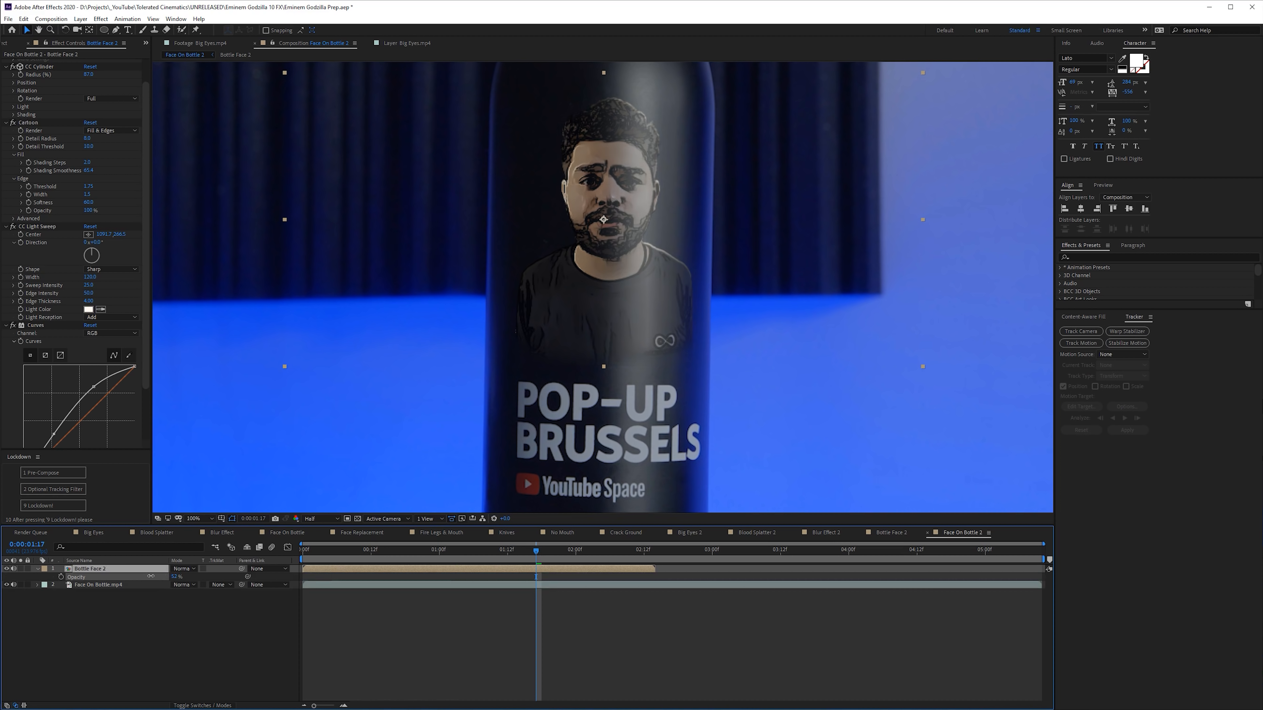
left_click(451, 657)
key("space")
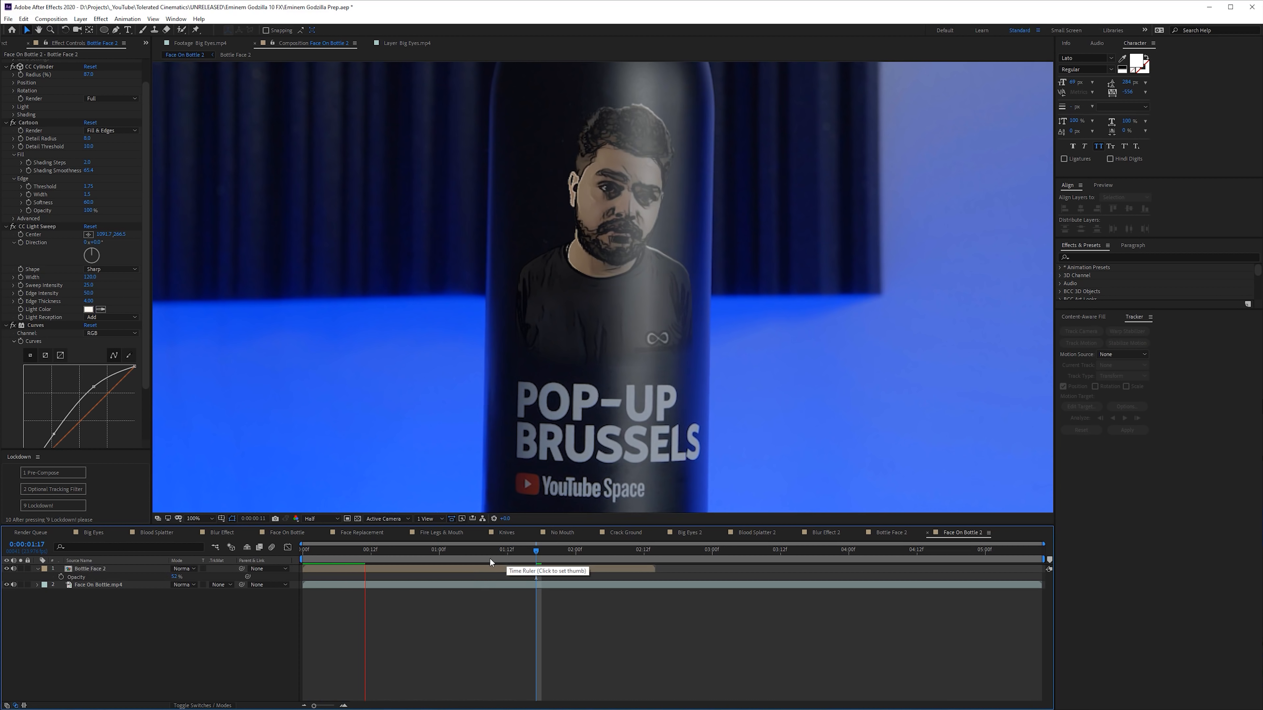
left_click(490, 559)
- Create a new composition from Face Replacement.mp4 and trim the footage to end at about 0:00:01:10
key("ctrl+0")
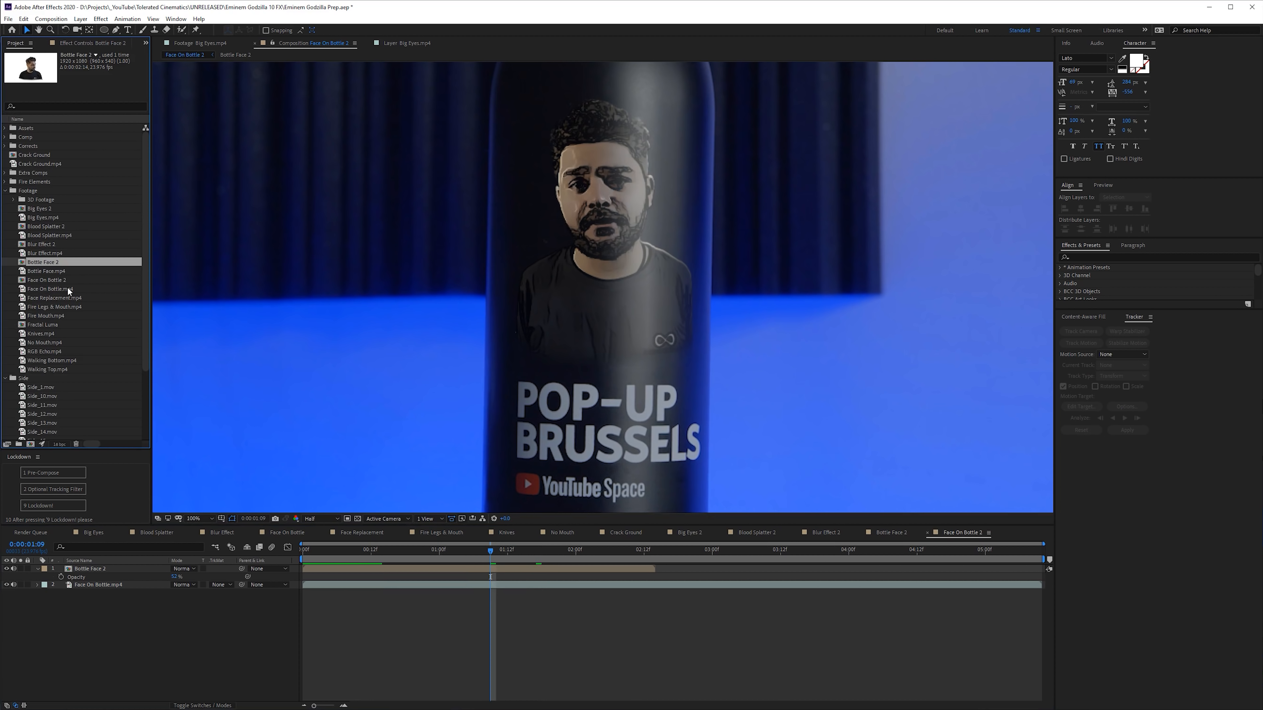
left_click_drag(31, 302, 33, 448)
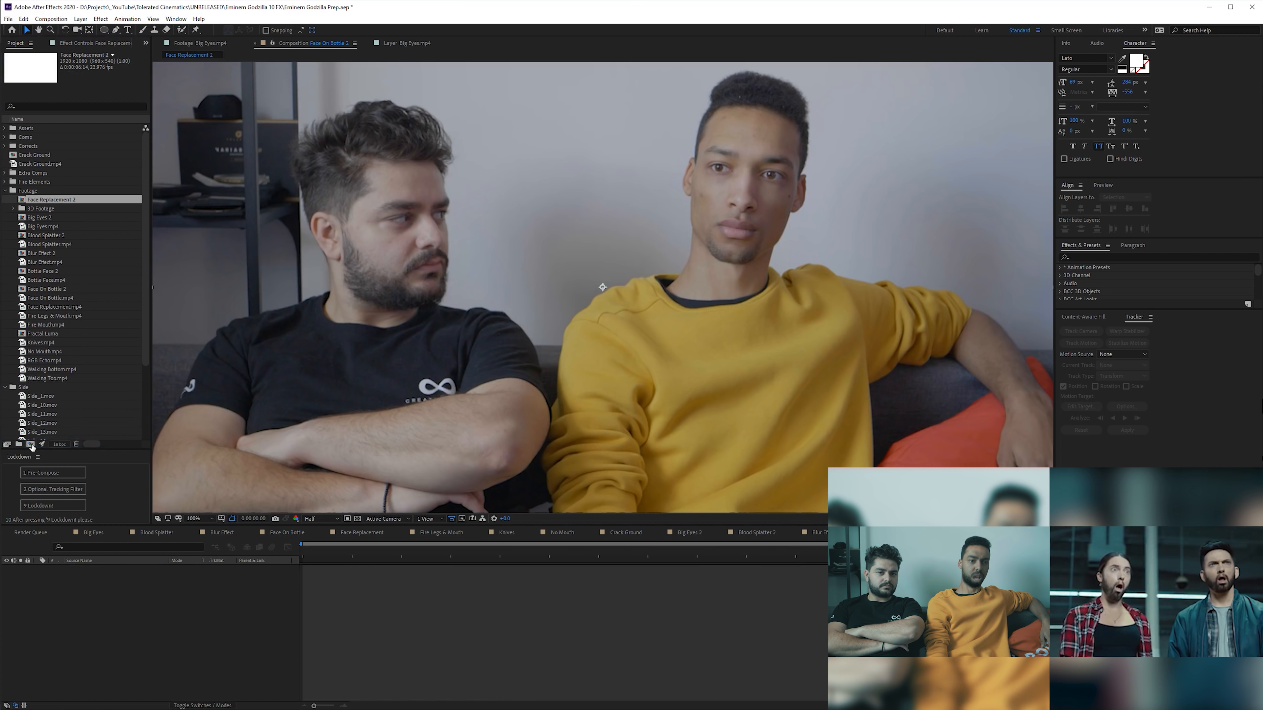
left_click_drag(404, 553, 460, 572)
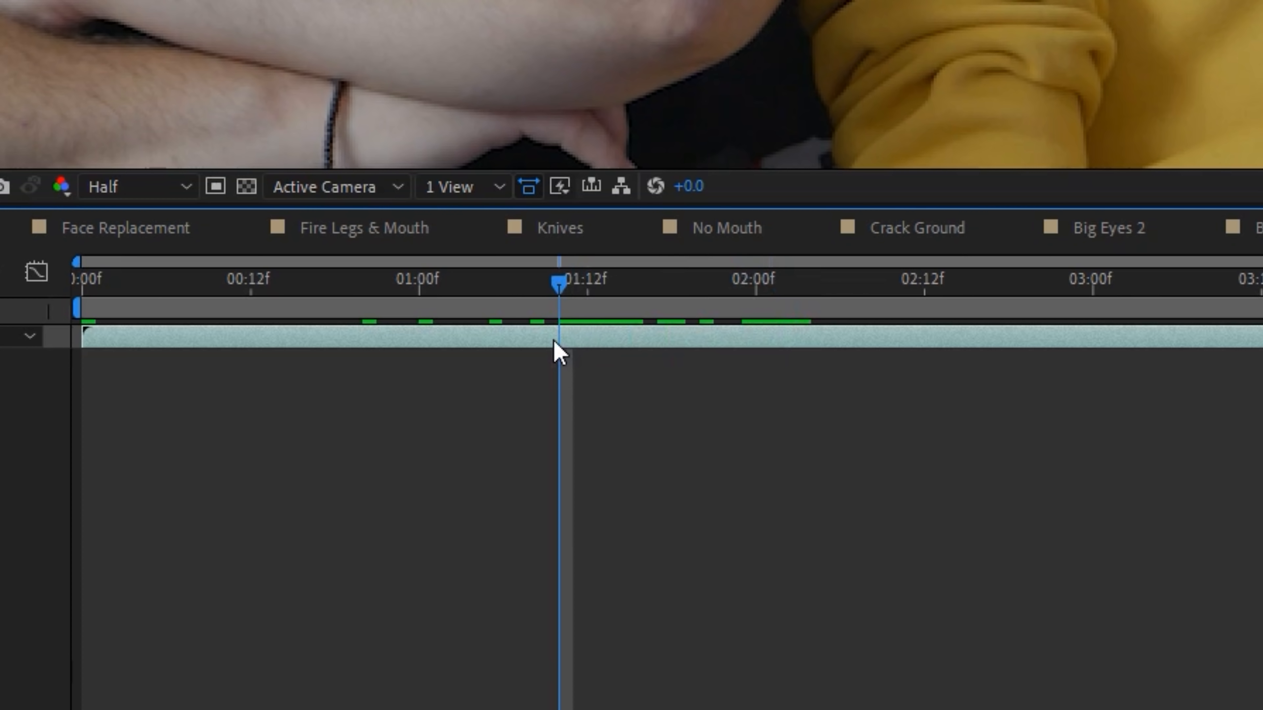
key("n")
right_click(550, 305)
left_click(621, 384)
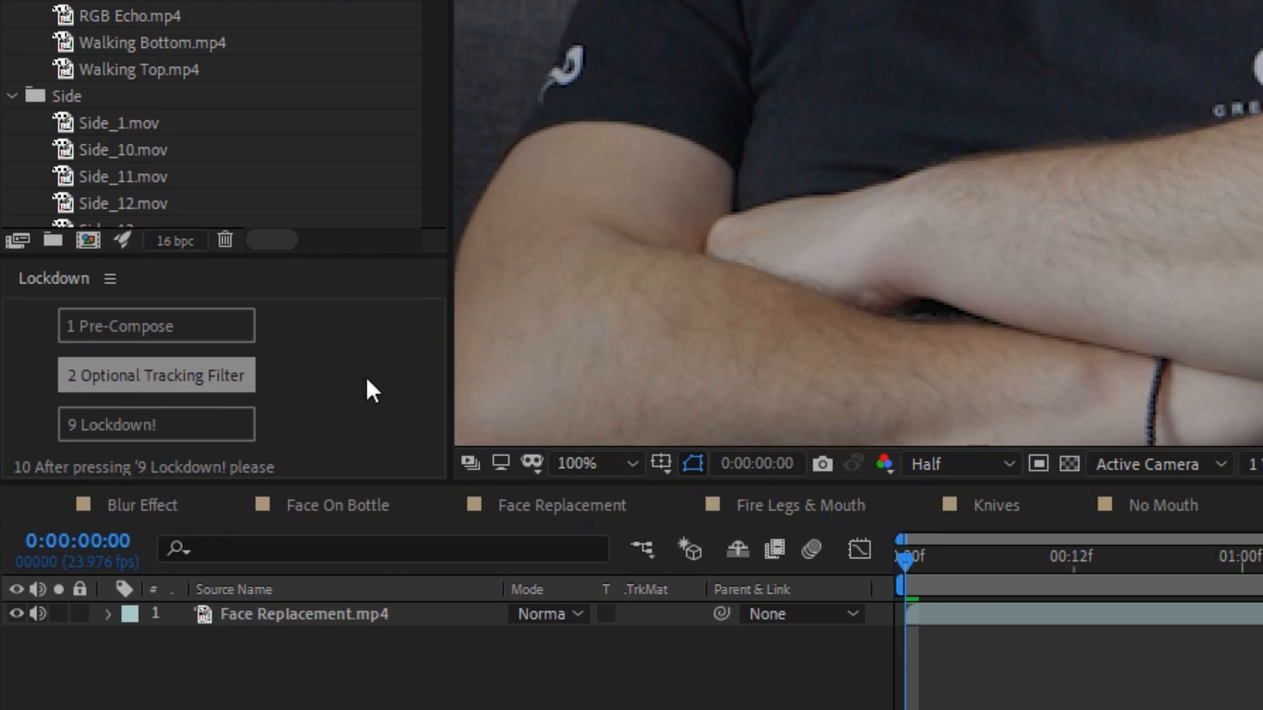
- Pre-compose Face Replacement.mp4 for Lockdown with the optional tracking filter, and adjust the filter's Fast Box Blur radius
left_click(1057, 616)
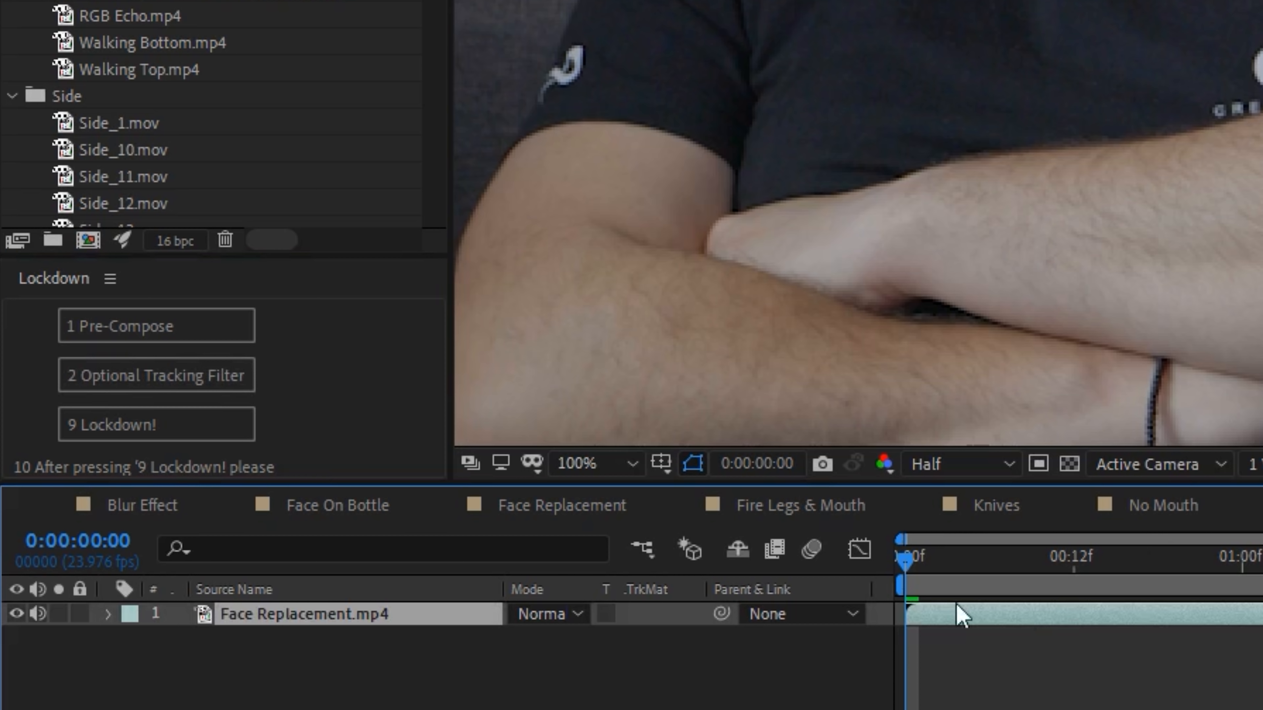
left_click(175, 385)
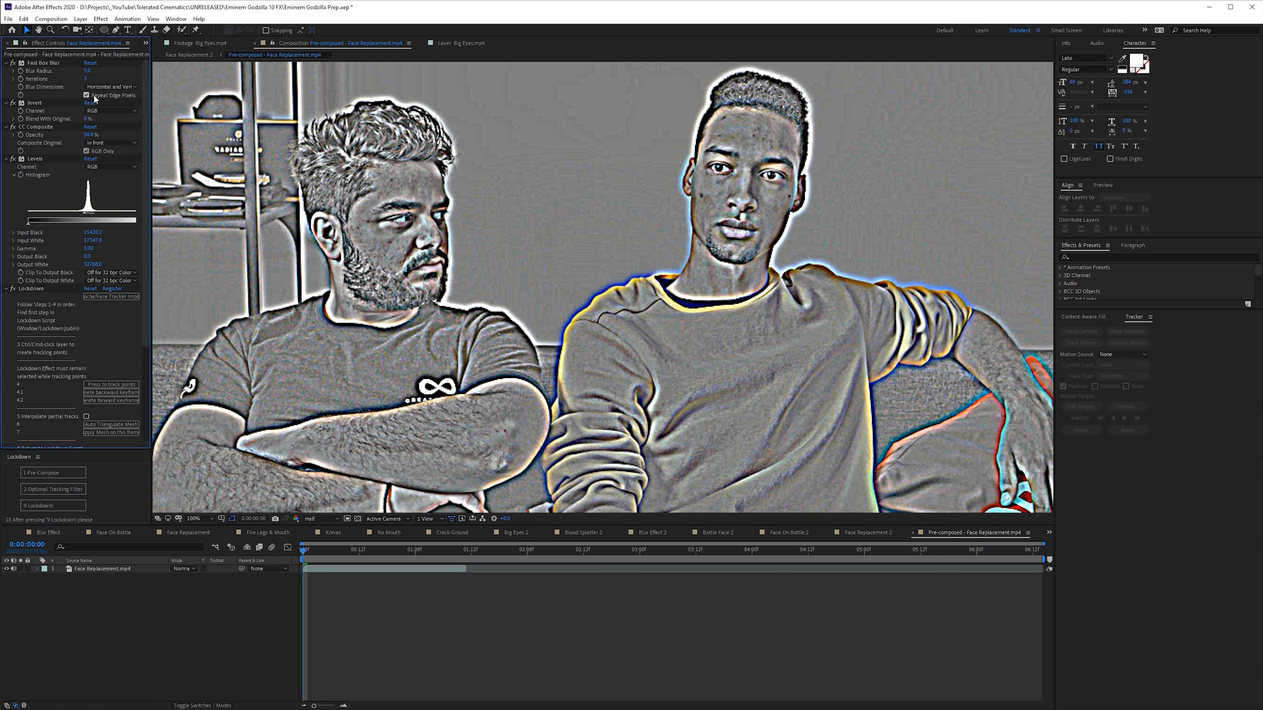
key("Return")
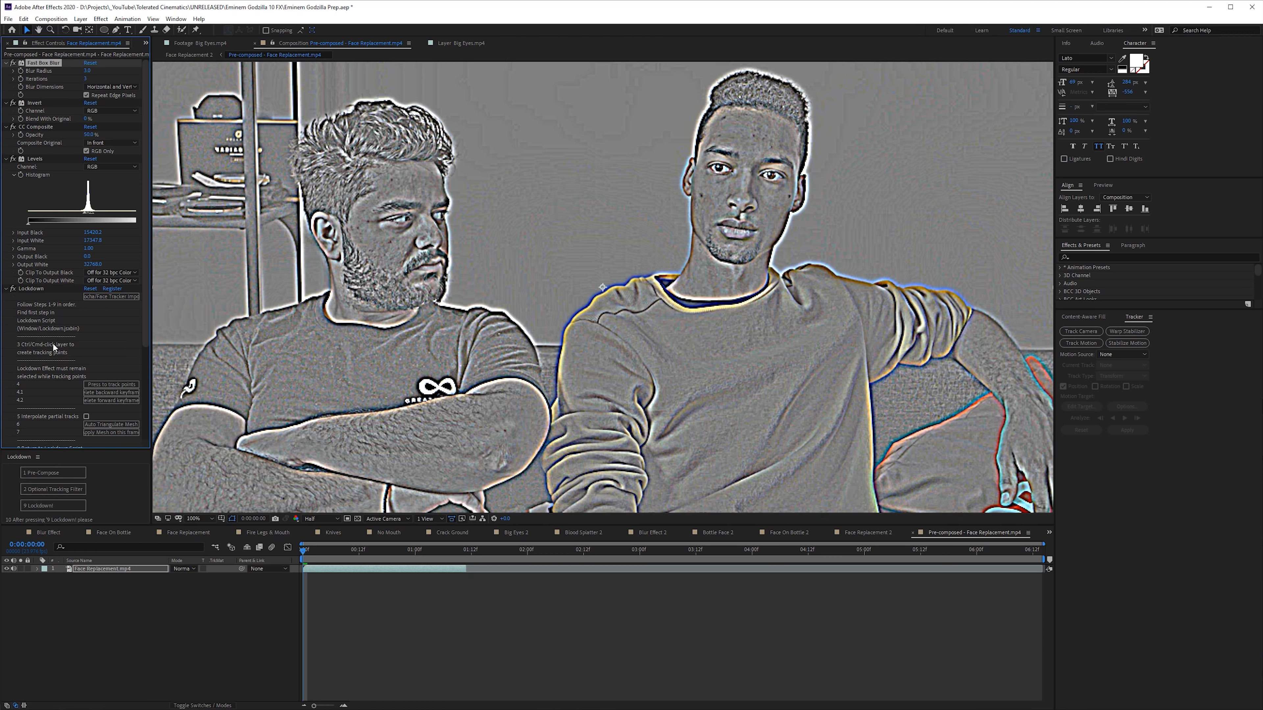
- Track points on Face Replacement.mp4 with the Lockdown effect and run Lockdown to generate the stabilized composition
scroll(54, 344, "down", 2)
left_click(36, 246)
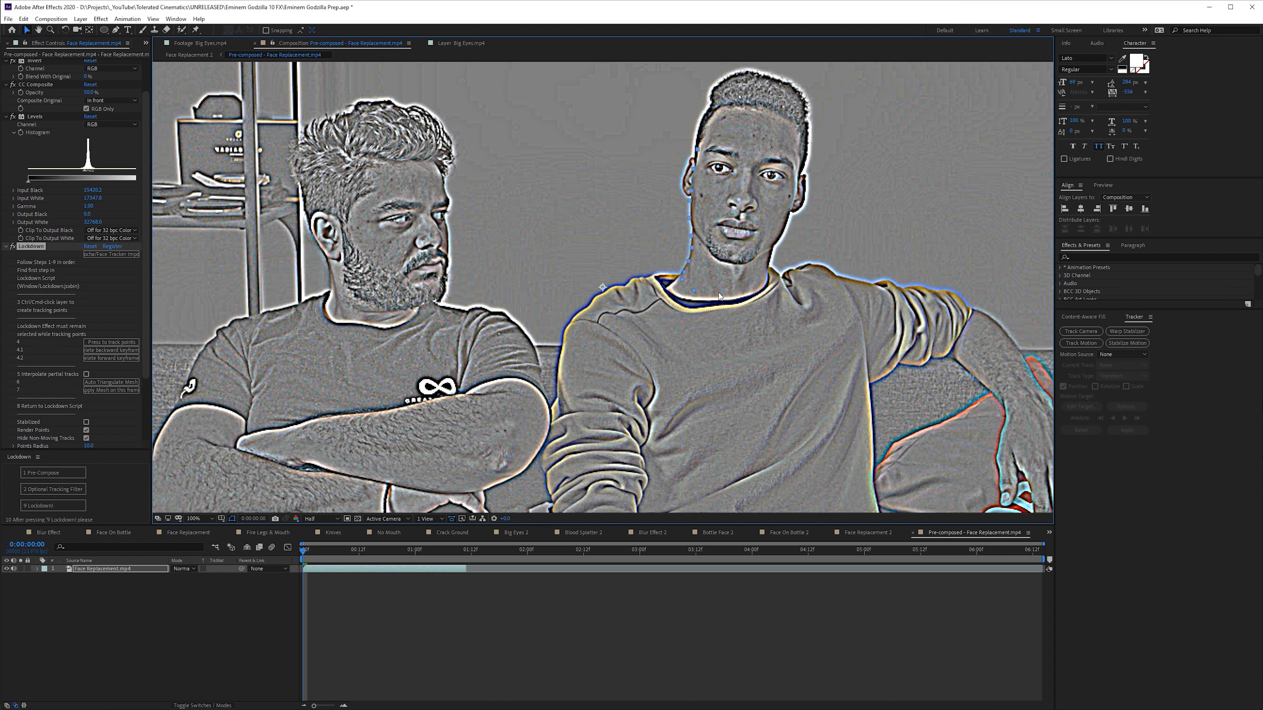
left_click(51, 505)
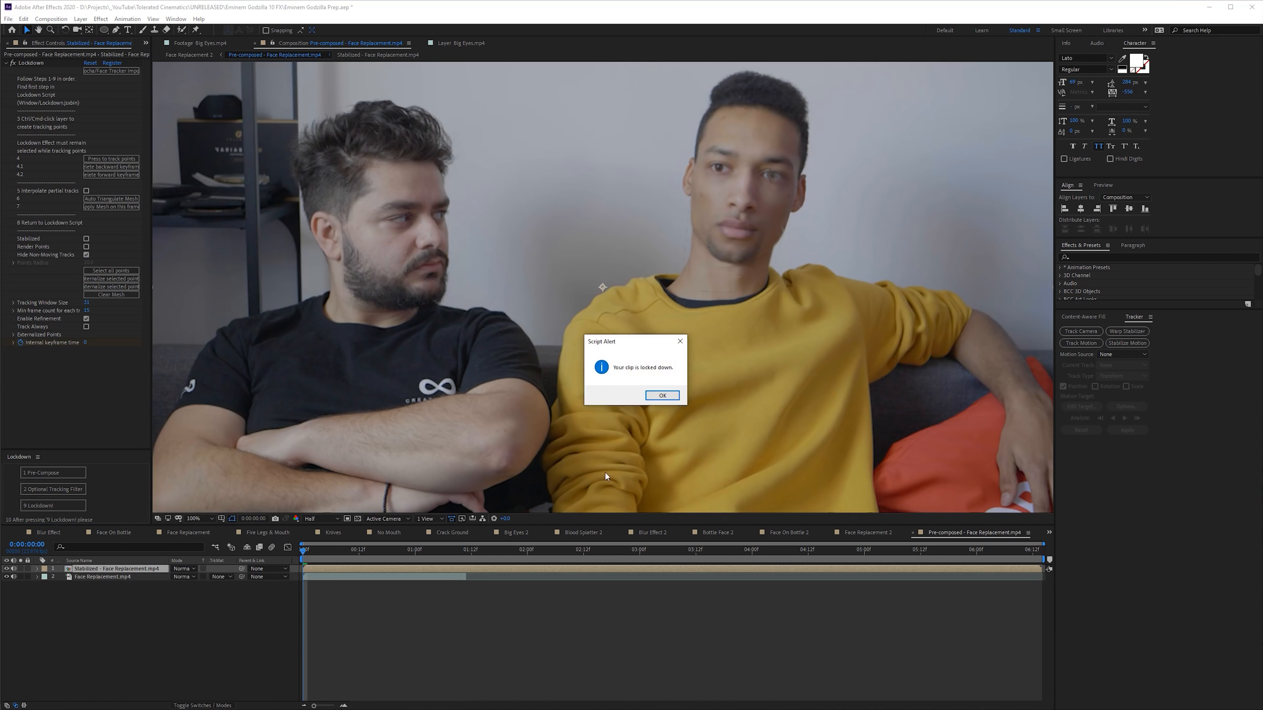
left_click(662, 396)
- Open the Stabilized - Face Replacement.mp4 composition and scrub through its footage
double_click(339, 570)
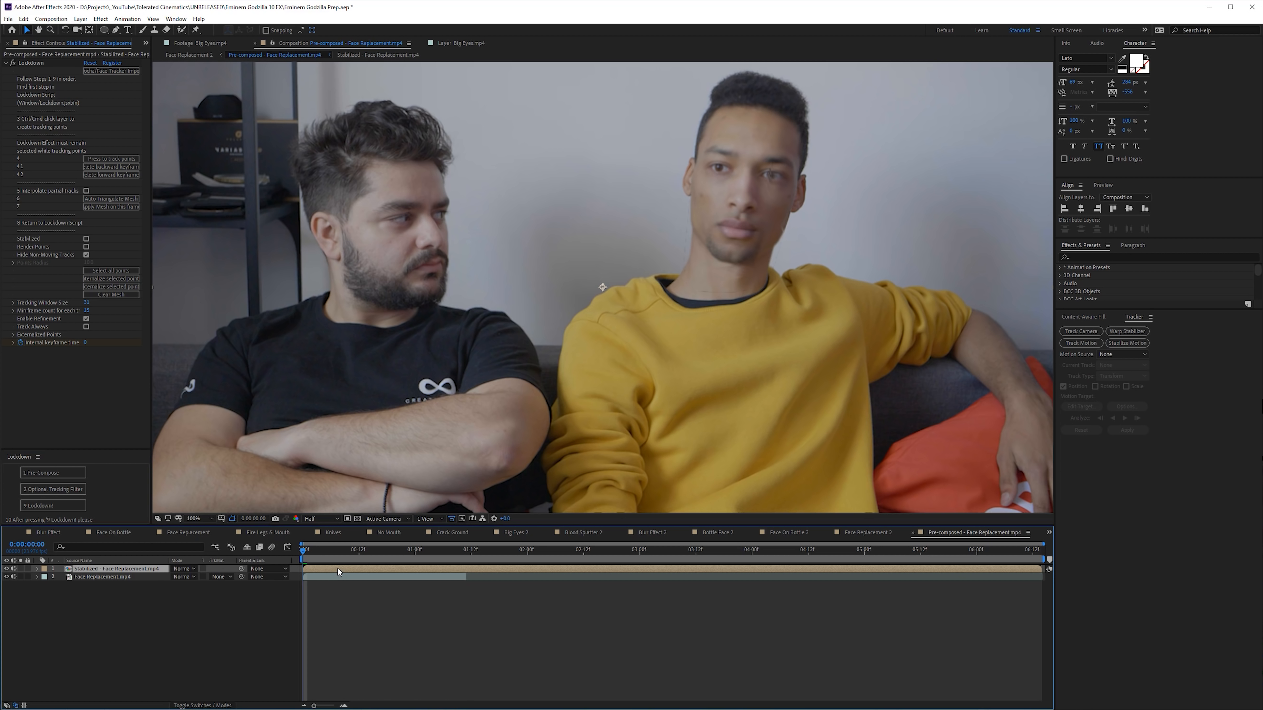
left_click_drag(315, 555, 458, 577)
left_click(411, 570)
- View the exported still frame of the stabilized face footage from the project, and return to the stabilized composition
left_click(145, 43)
left_click(155, 57)
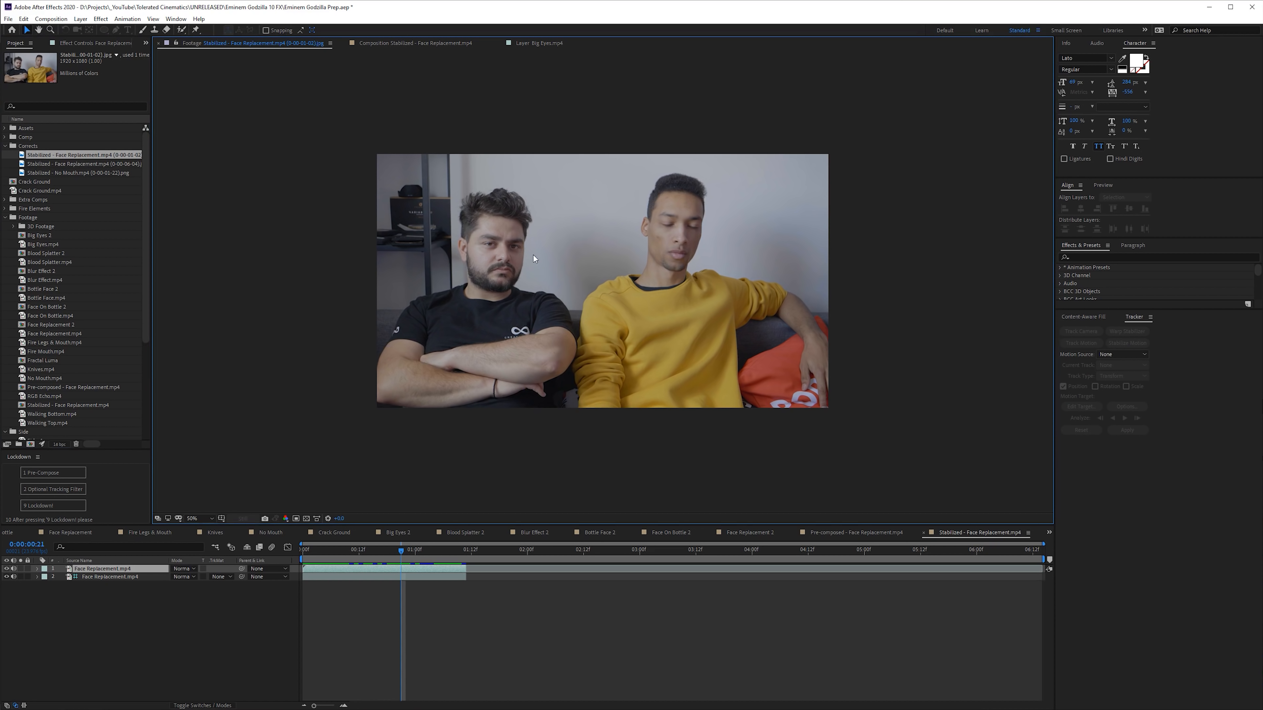
left_click(832, 530)
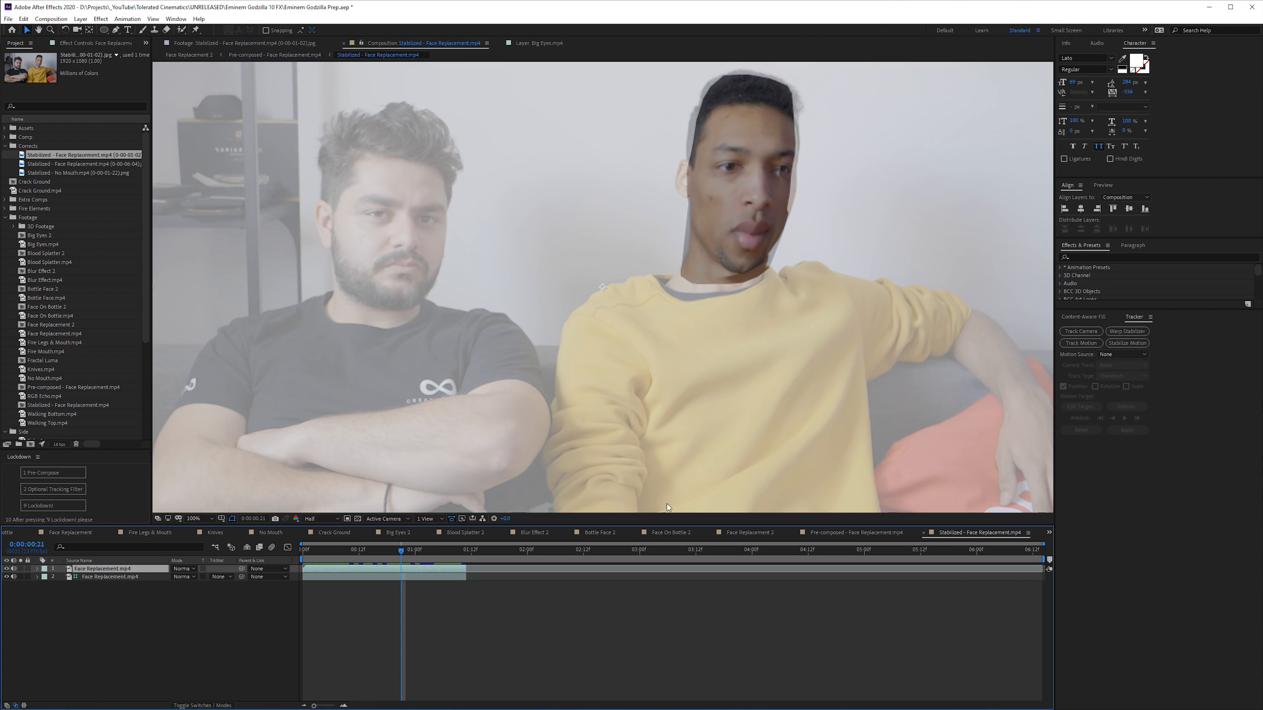
- Add the exported Stabilized - Face Replacement.mp4 still as the top layer and mask around the face of the man in black
left_click_drag(73, 159, 104, 579)
left_click(343, 51)
left_click(1094, 462)
left_click_drag(1034, 535, 1034, 539)
left_click_drag(1030, 623, 1029, 645)
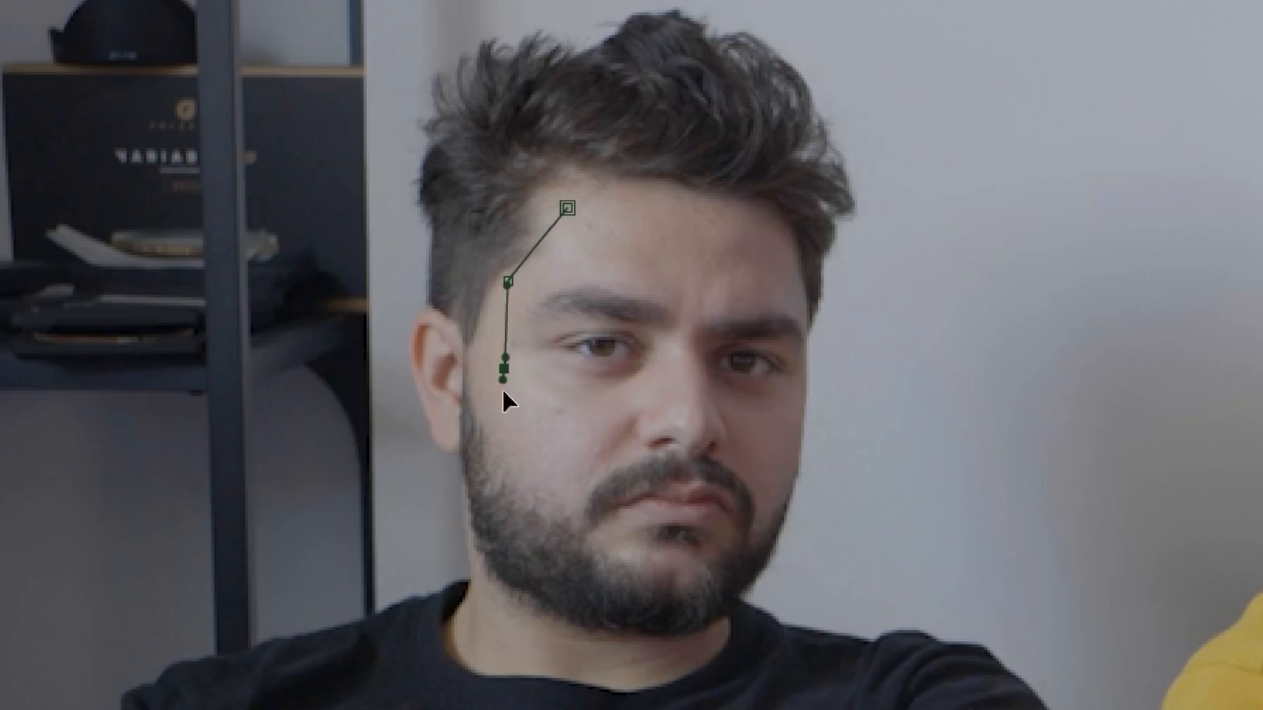
key("ctrl+z")
left_click(464, 381)
left_click(465, 434)
left_click(470, 517)
left_click(481, 573)
left_click(508, 607)
left_click(566, 643)
left_click(669, 647)
left_click(783, 521)
left_click(803, 441)
left_click(803, 378)
left_click(804, 305)
left_click(756, 245)
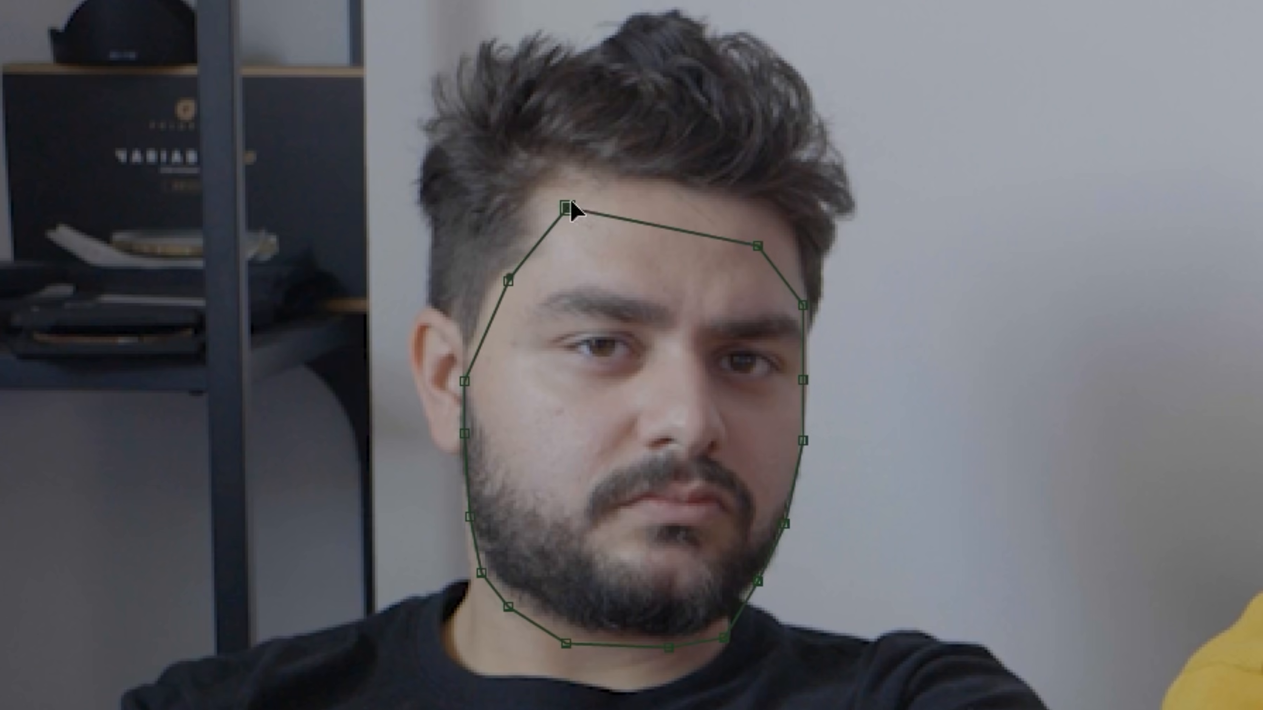
left_click(567, 207)
- Draw elliptical masks over both eyes and the mouth on the still layer, and set these three masks to Subtract
left_click(309, 53)
left_click_drag(1129, 598, 1179, 632)
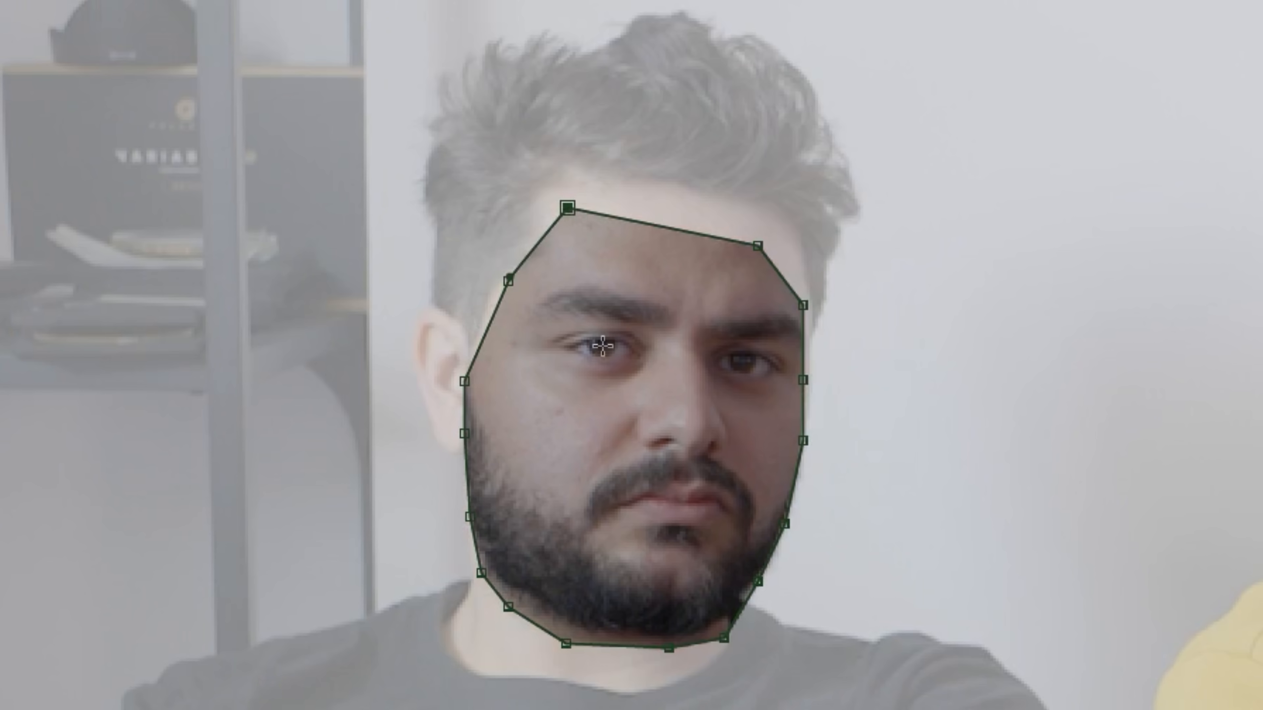
left_click_drag(652, 379, 656, 381)
left_click_drag(744, 359, 789, 391)
left_click_drag(677, 515, 737, 546)
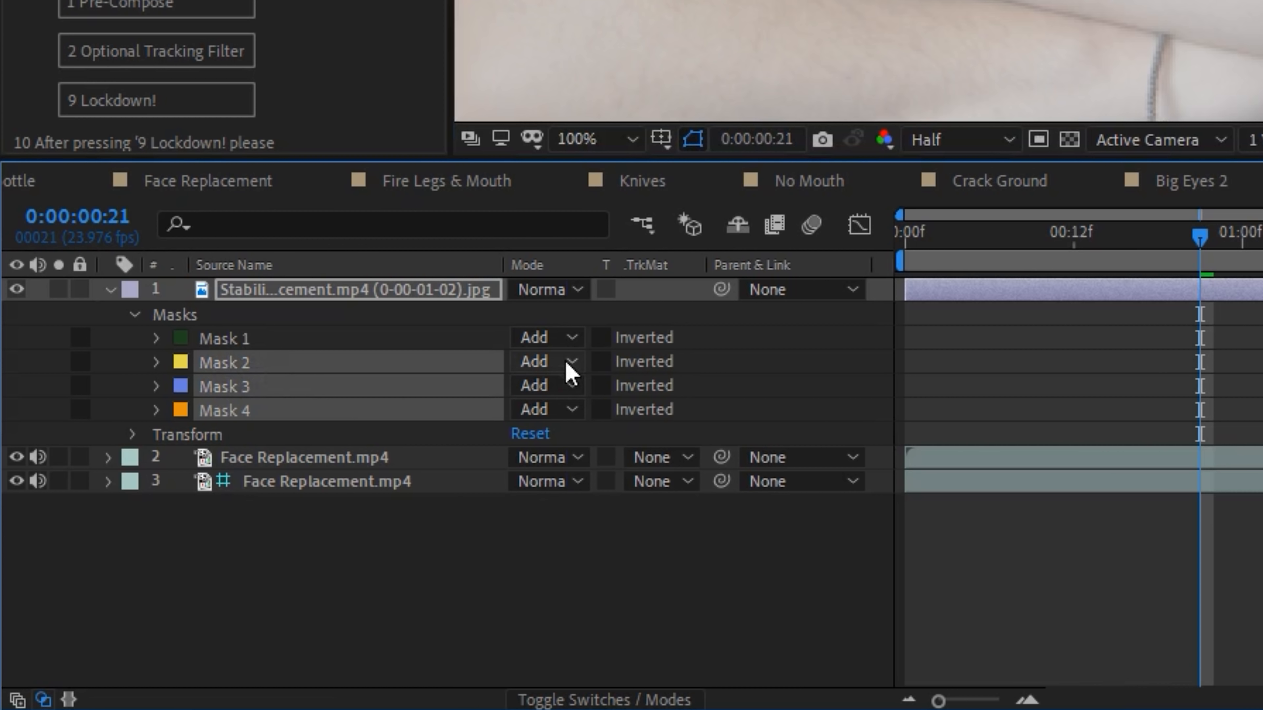
left_click(190, 593)
left_click(198, 624)
- Feather the eye and mouth masks by 5 pixels and the face outline mask by 15 pixels
left_click(326, 339, "shift")
key("f")
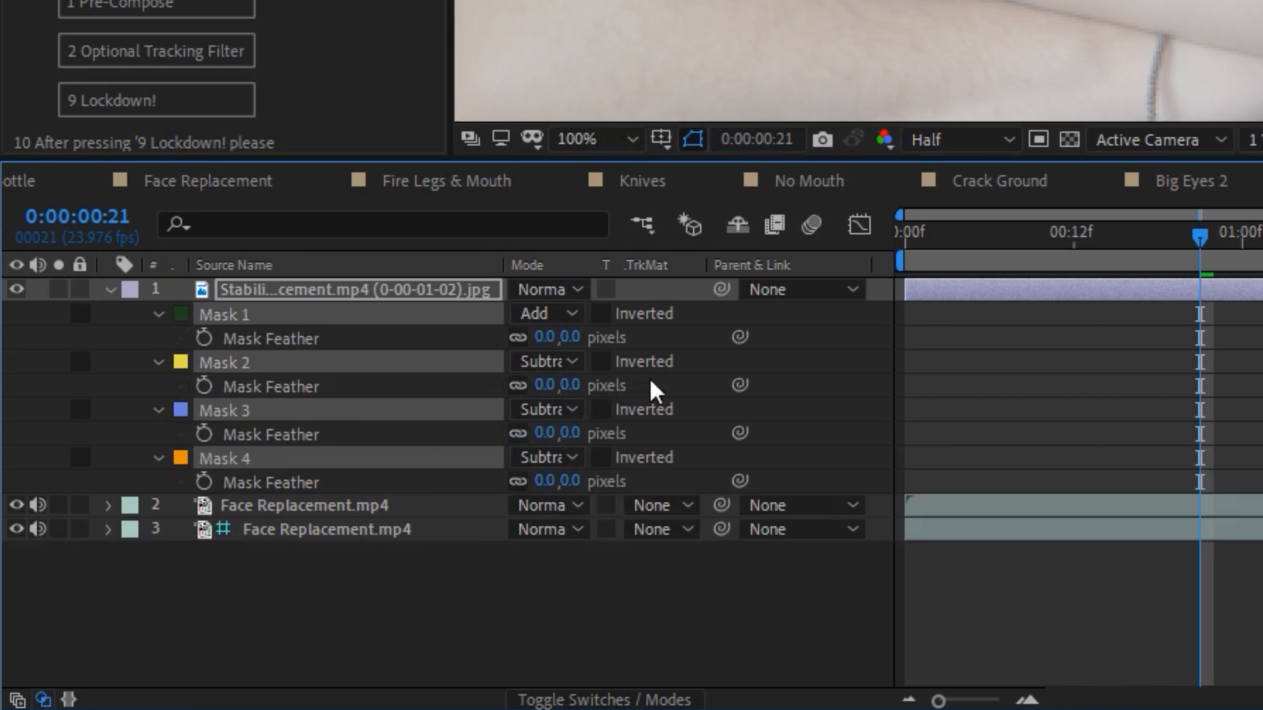
left_click_drag(575, 384, 595, 383)
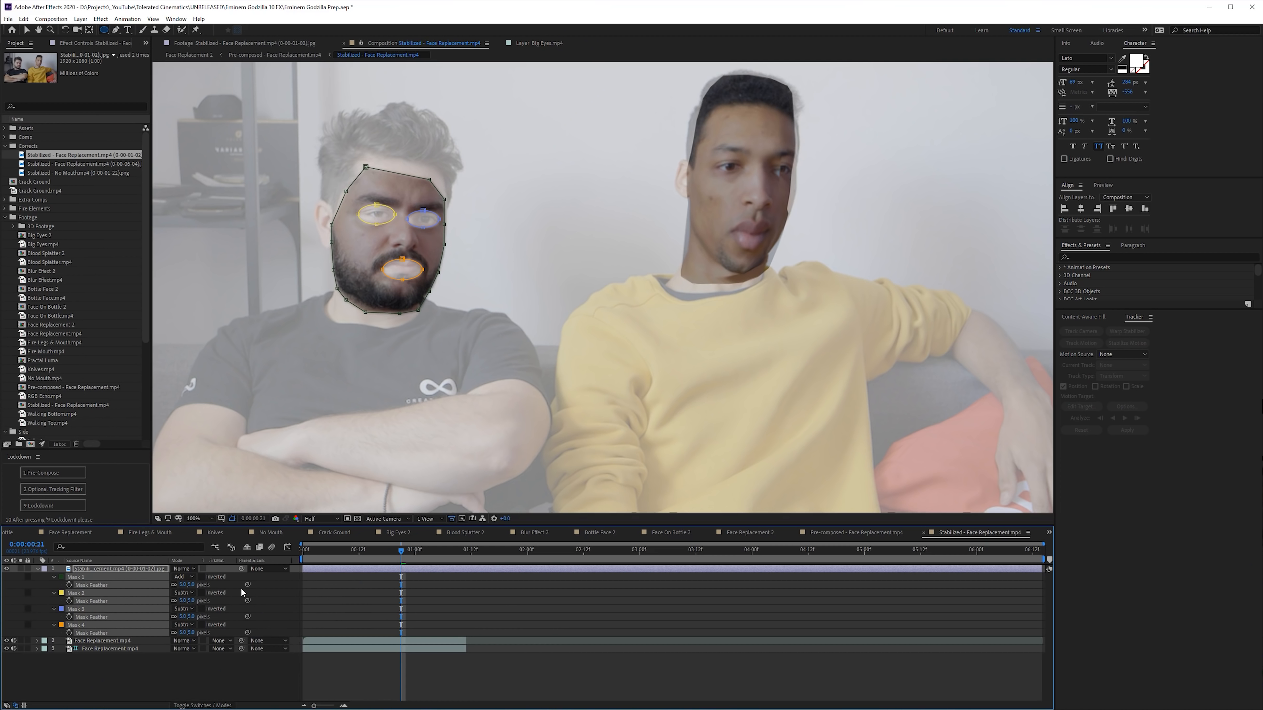
key("F2")
left_click_drag(189, 588, 196, 586)
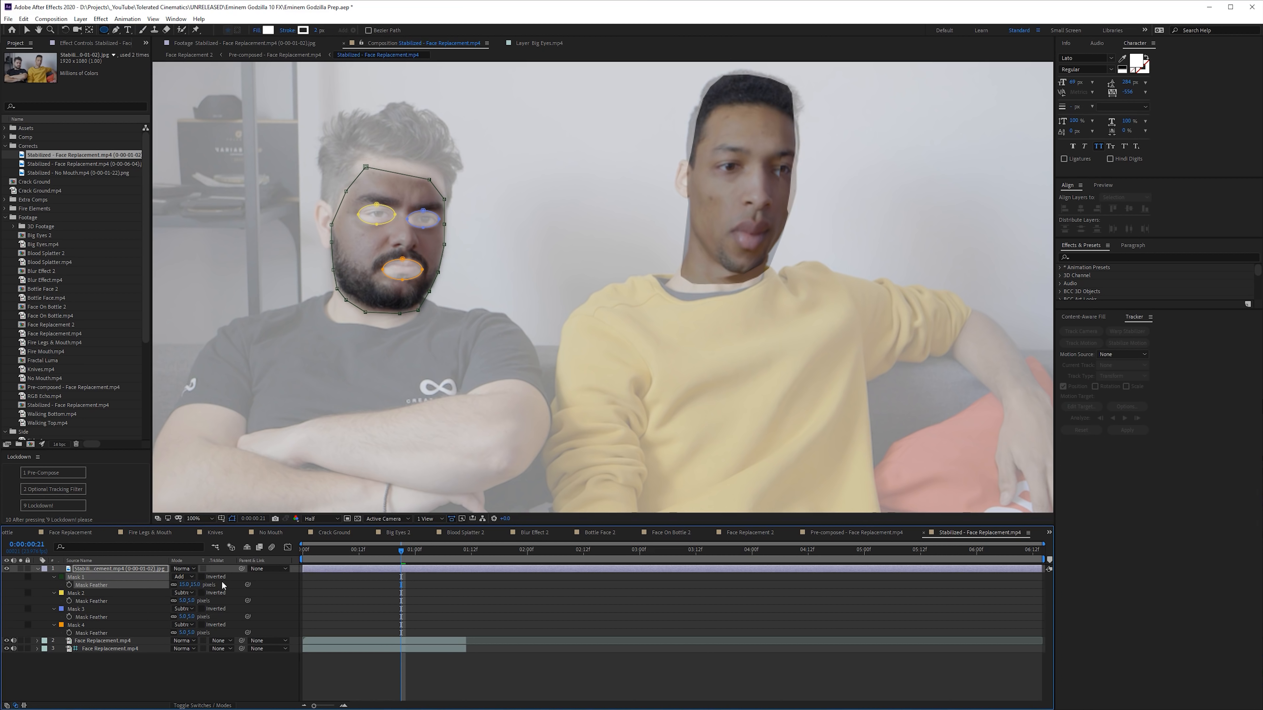
left_click(255, 579)
- Position the masked still over the face of the man in yellow, refining its alignment at different points in the footage
left_click(99, 570)
left_click(38, 569)
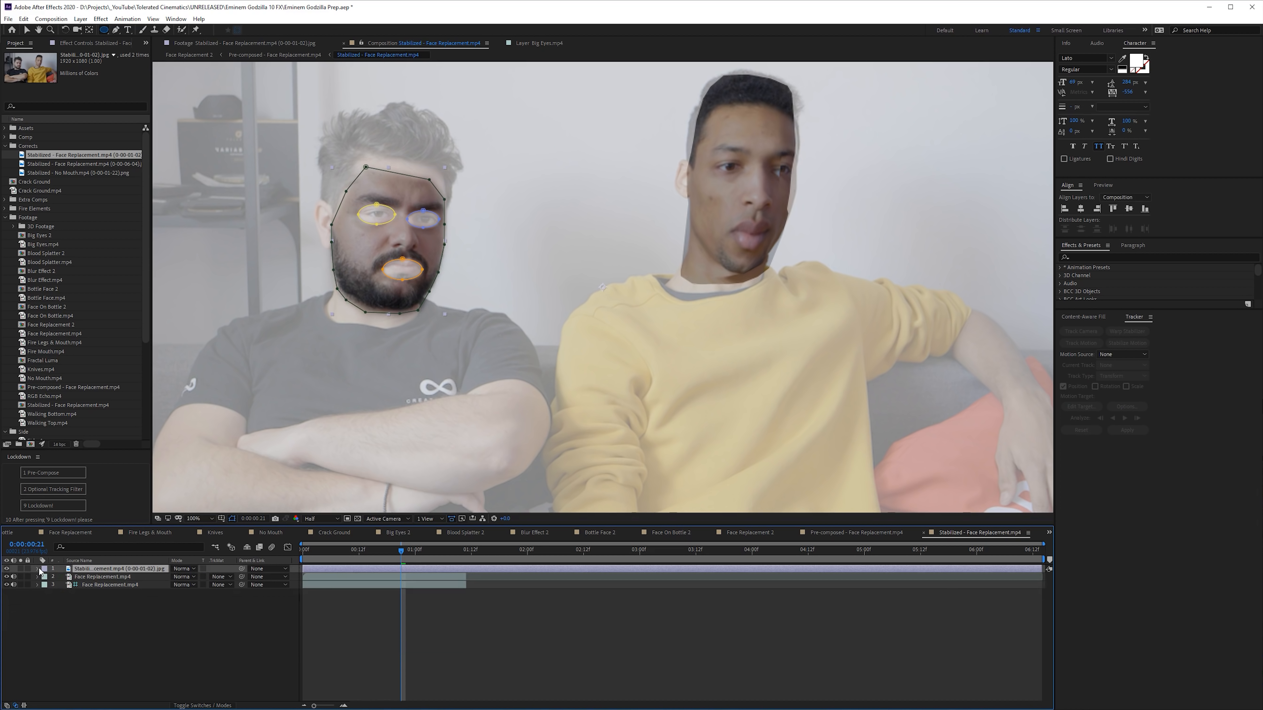
key("v")
left_click_drag(601, 287, 729, 209)
key("v")
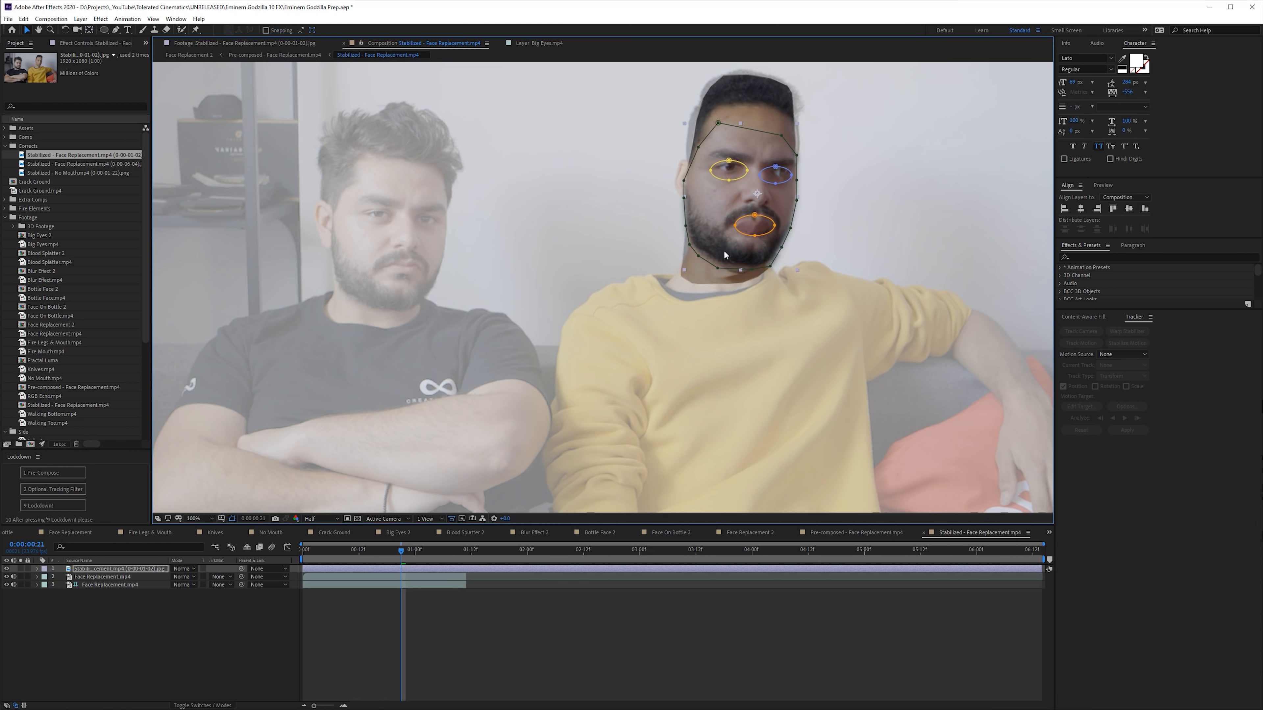
left_click_drag(432, 559, 460, 556)
left_click_drag(766, 205, 769, 203)
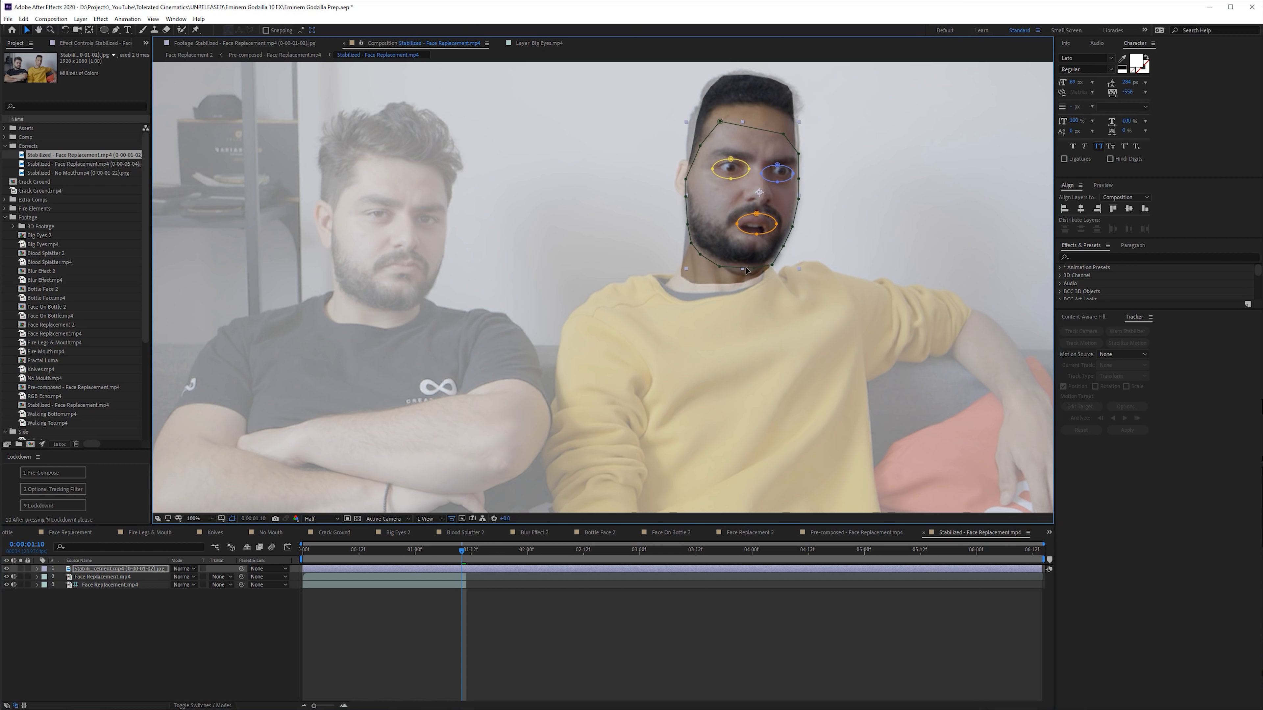
left_click_drag(742, 276, 749, 255)
left_click_drag(457, 554, 381, 553)
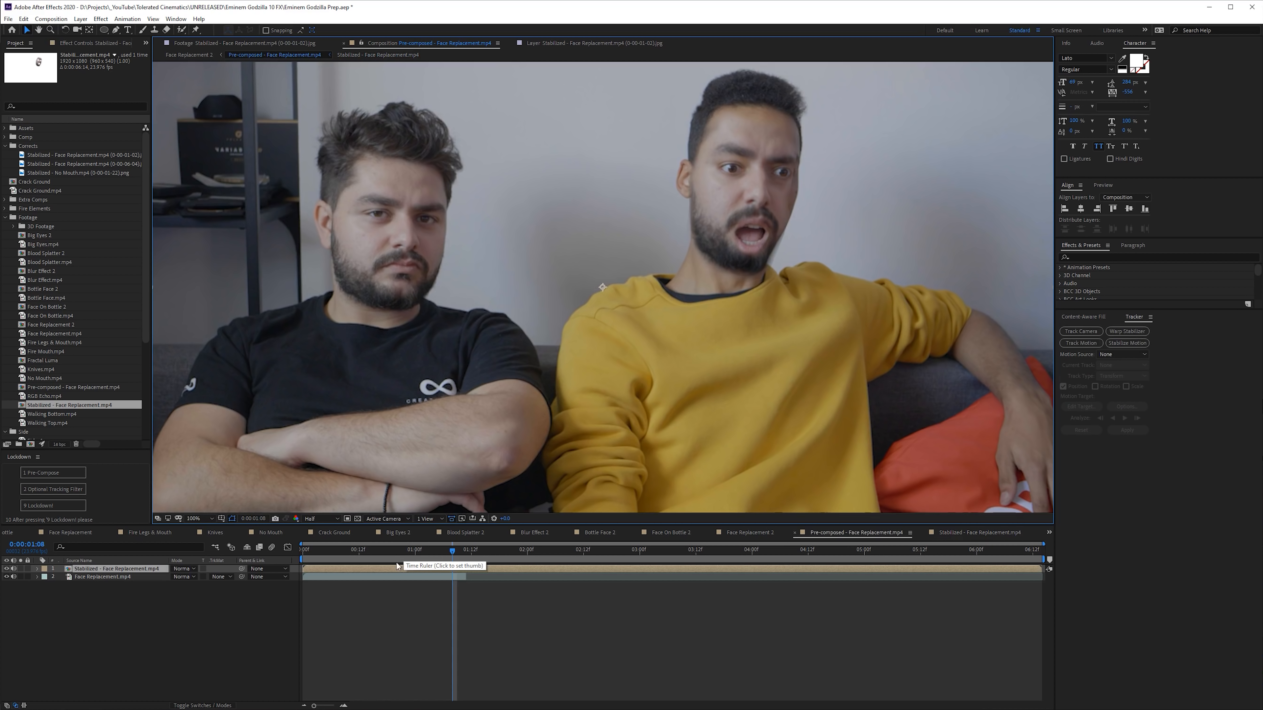
- Apply Curves to the Stabilized - Face Replacement.mp4 layer, lowering the RGB highlights, raising the red channel and lowering the blue channel
left_click_drag(449, 552, 365, 565)
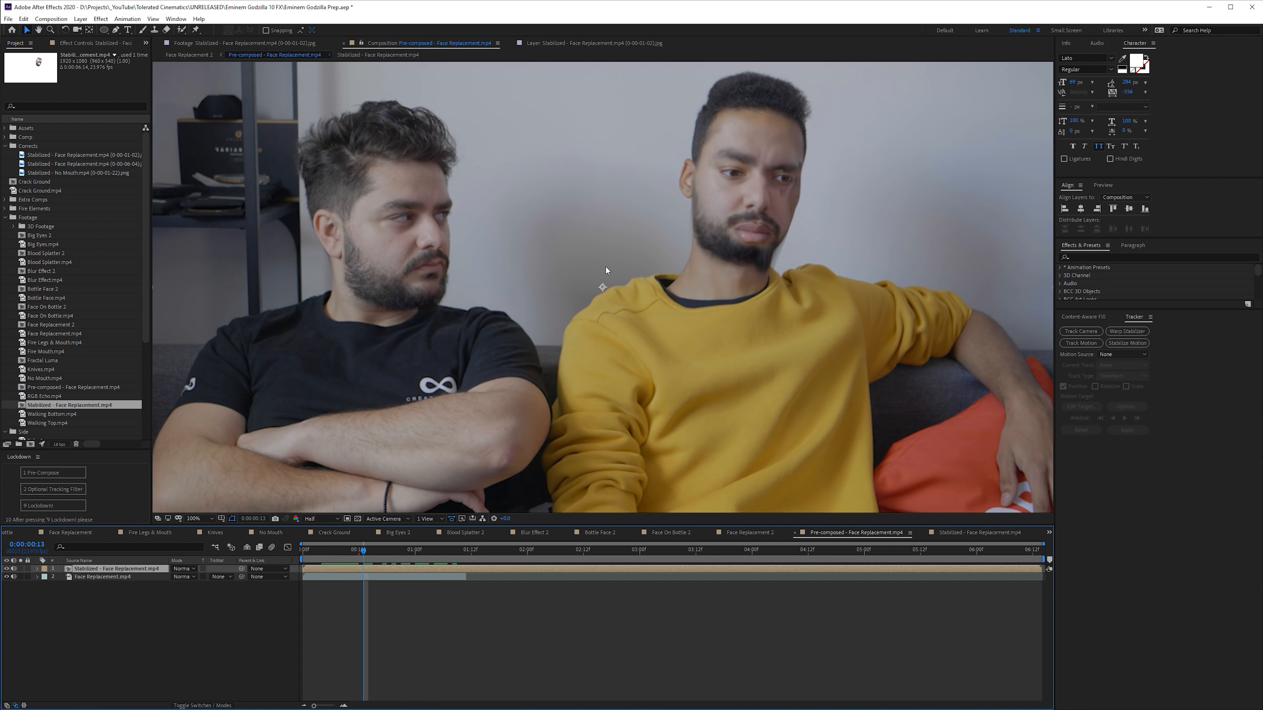
key("ctrl+space")
type("cur")
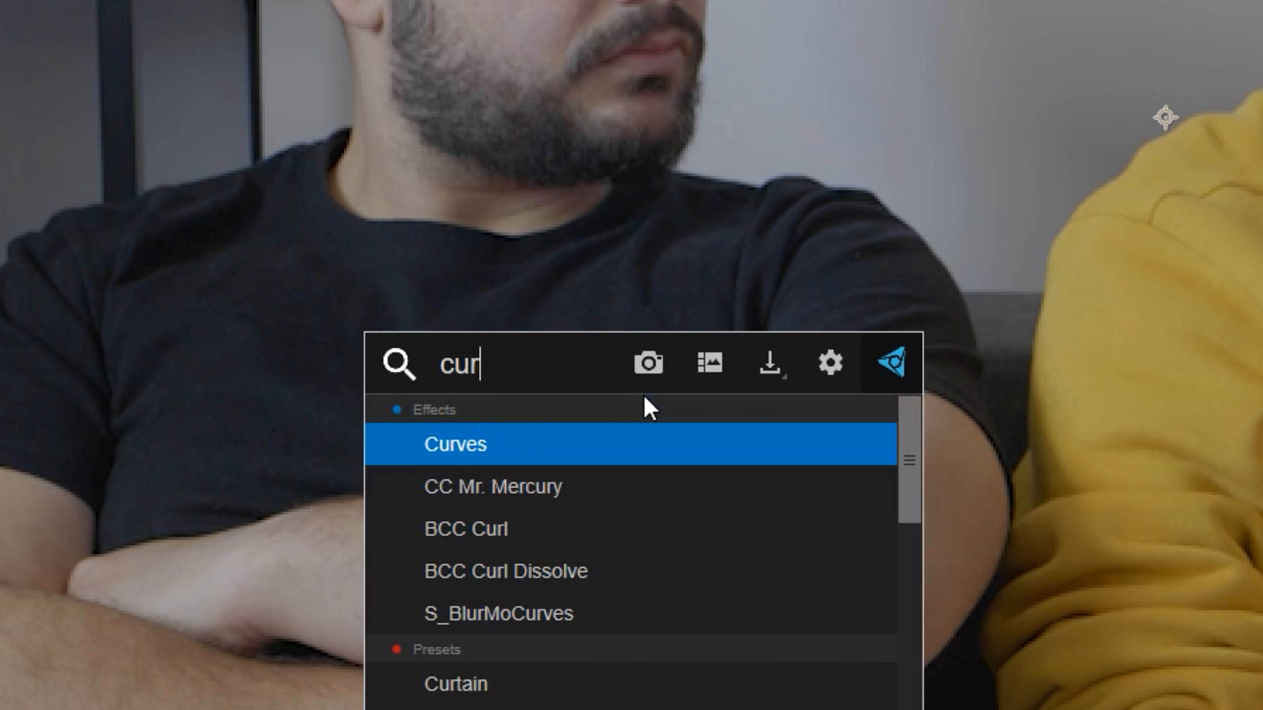
key("Return")
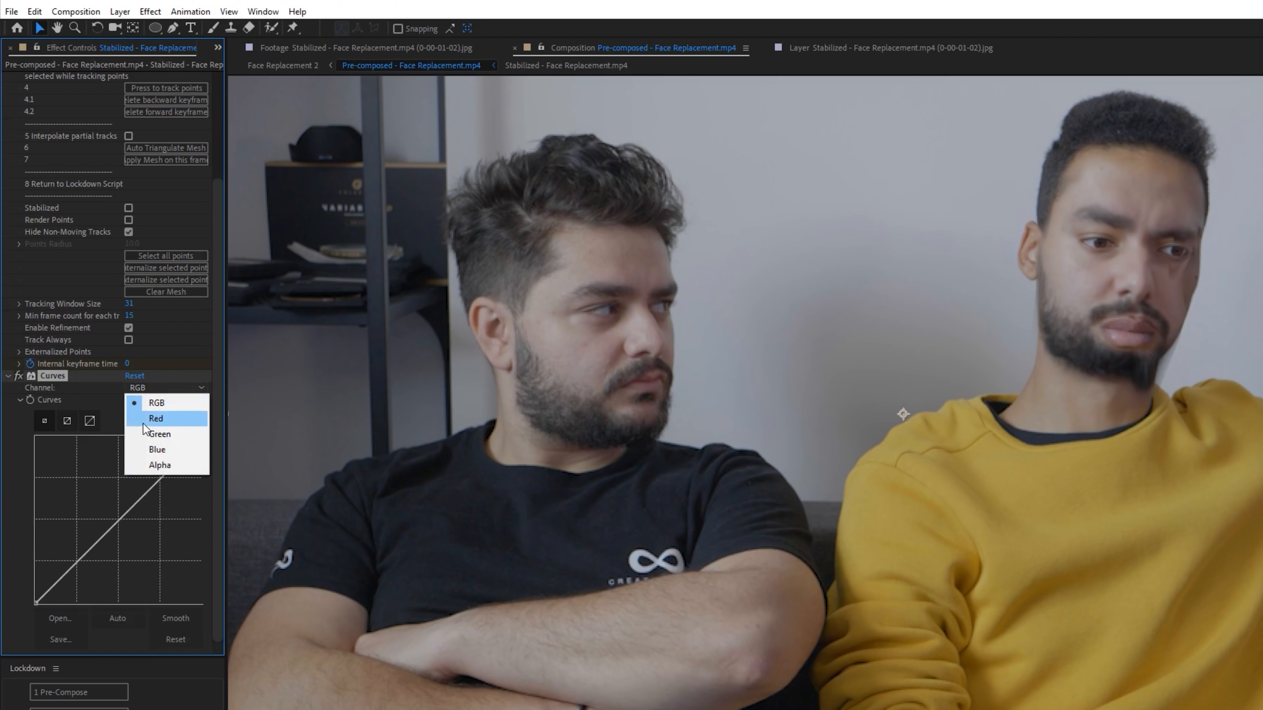
left_click_drag(200, 439, 201, 449)
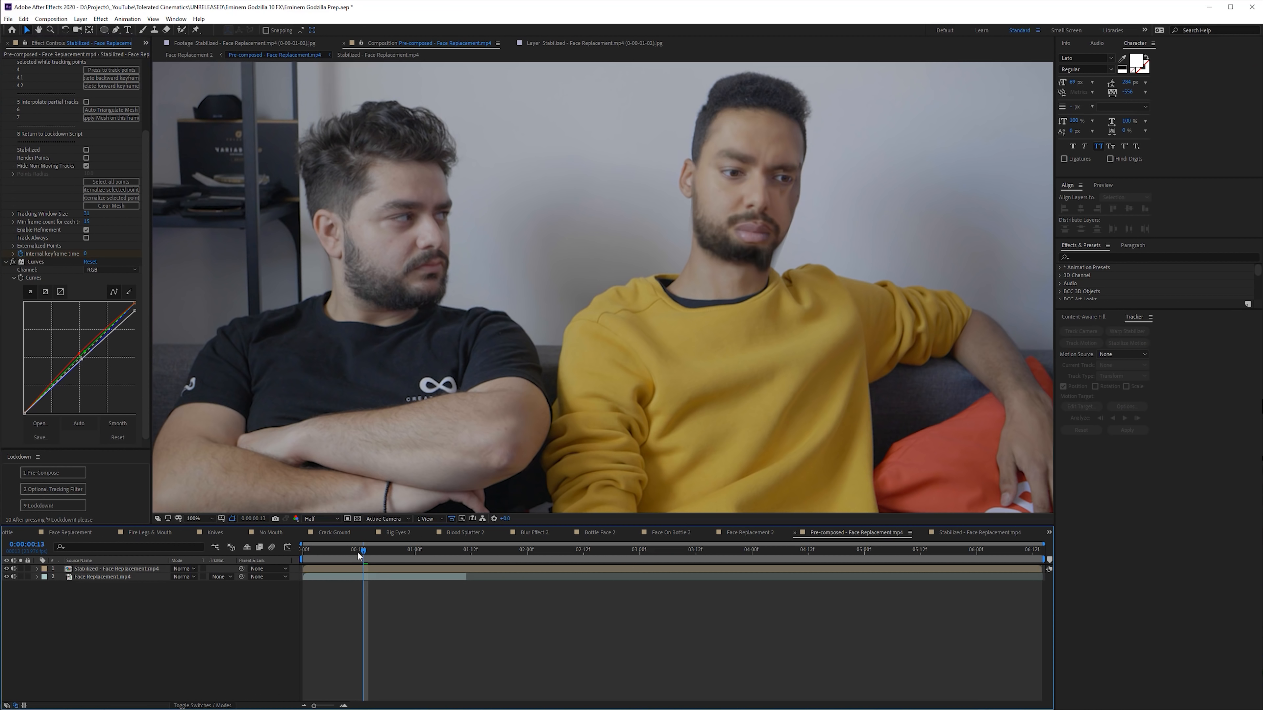
- Check the replaced face up close and at different frames of the pre-composed shot
left_click_drag(358, 551, 312, 552)
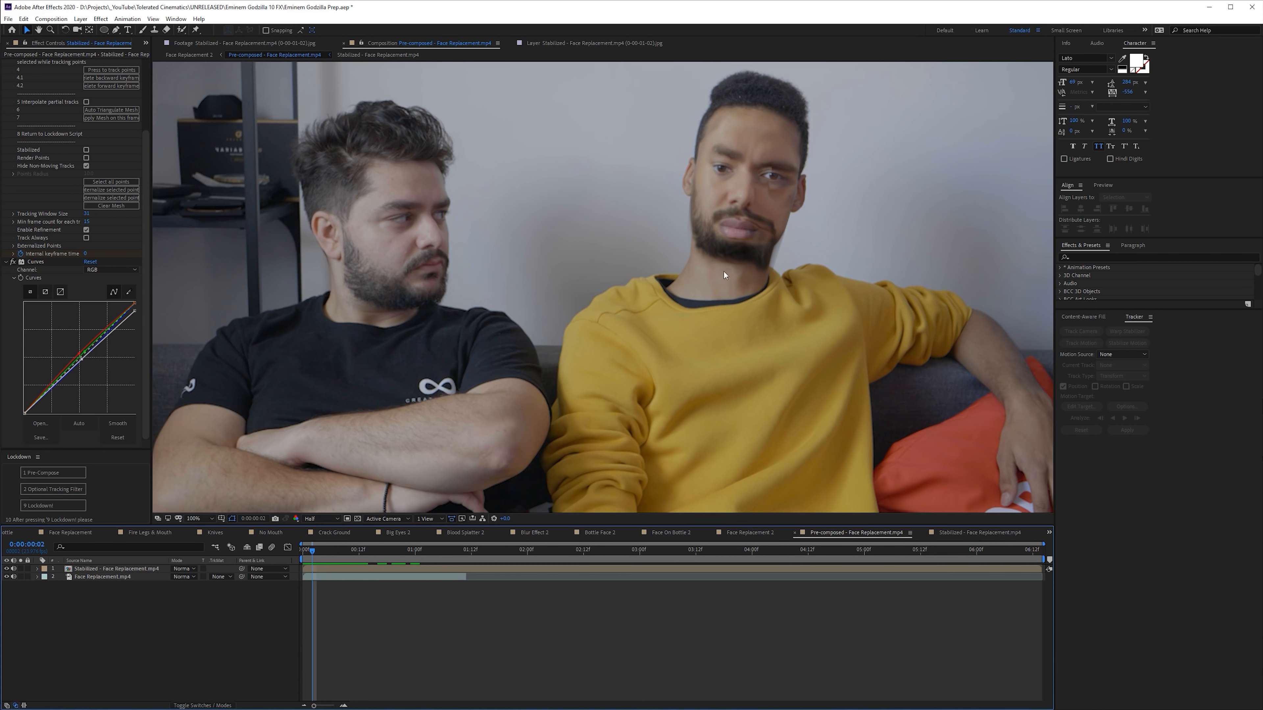
key("period")
left_click_drag(895, 133, 682, 273)
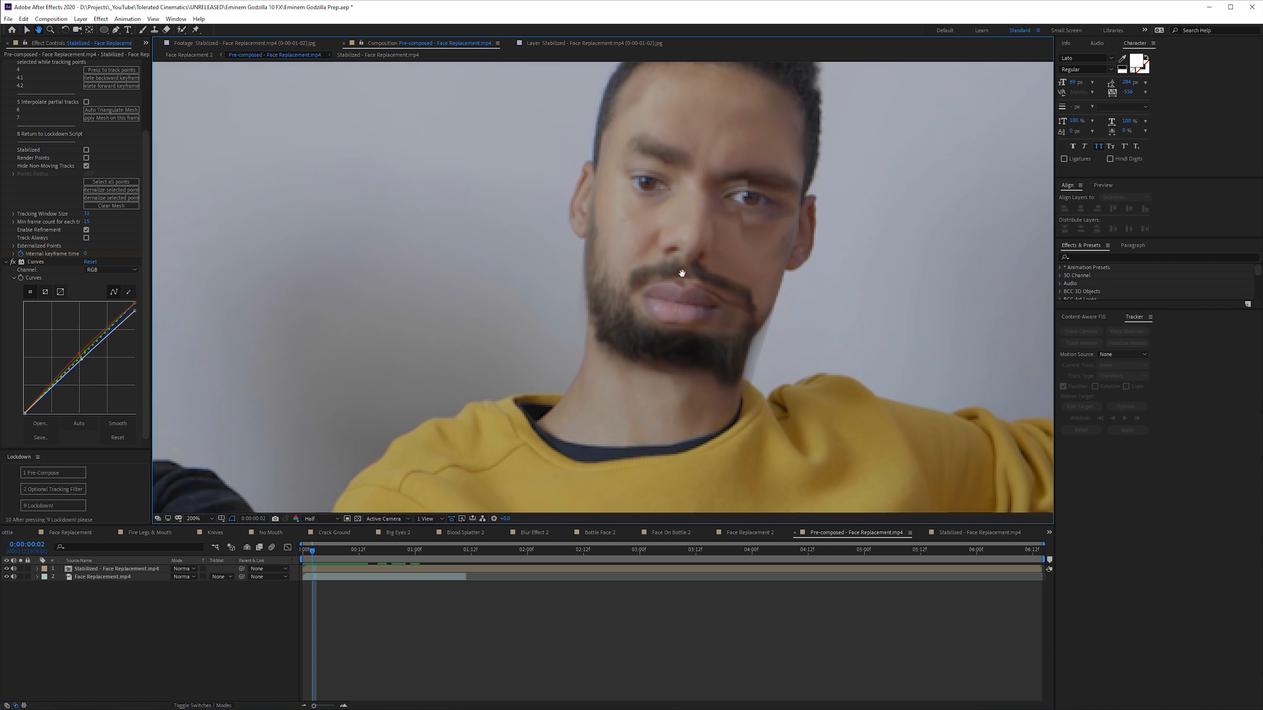
key("comma")
left_click_drag(361, 565, 226, 577)
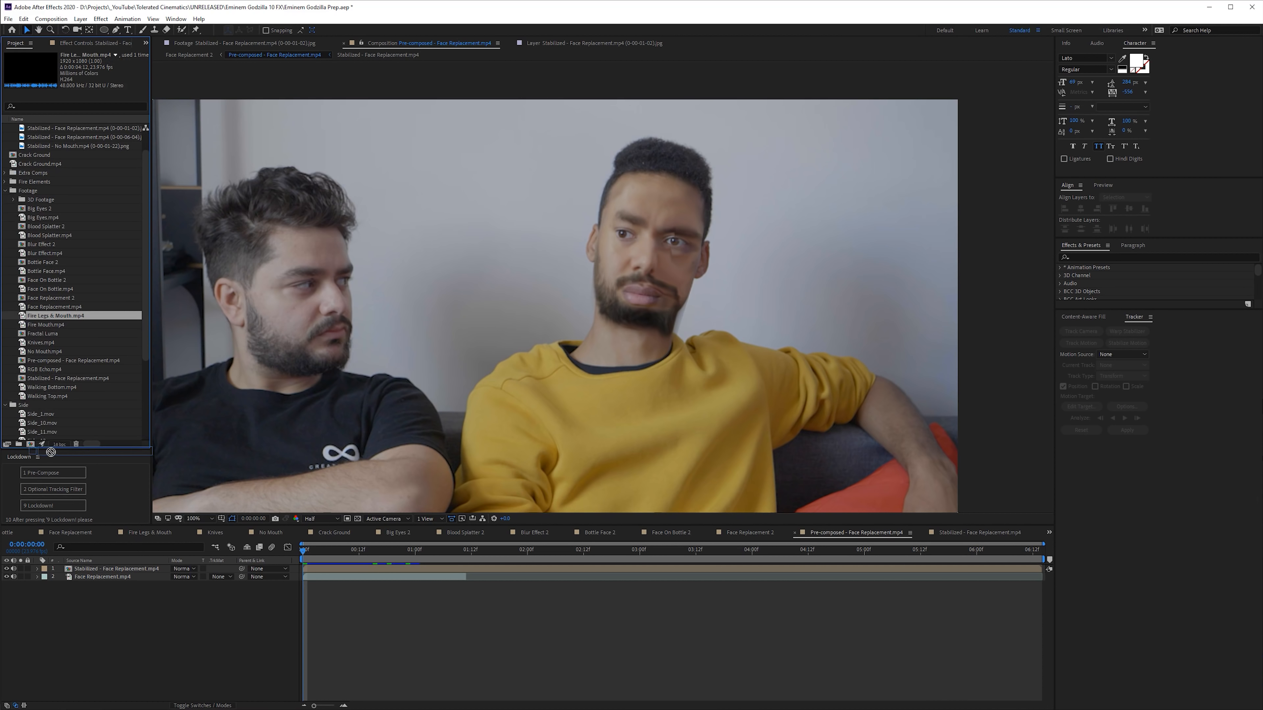
- Create a new composition from Fire Legs & Mouth.mp4, fit it in the viewer and scrub through the footage
left_click_drag(51, 452, 29, 444)
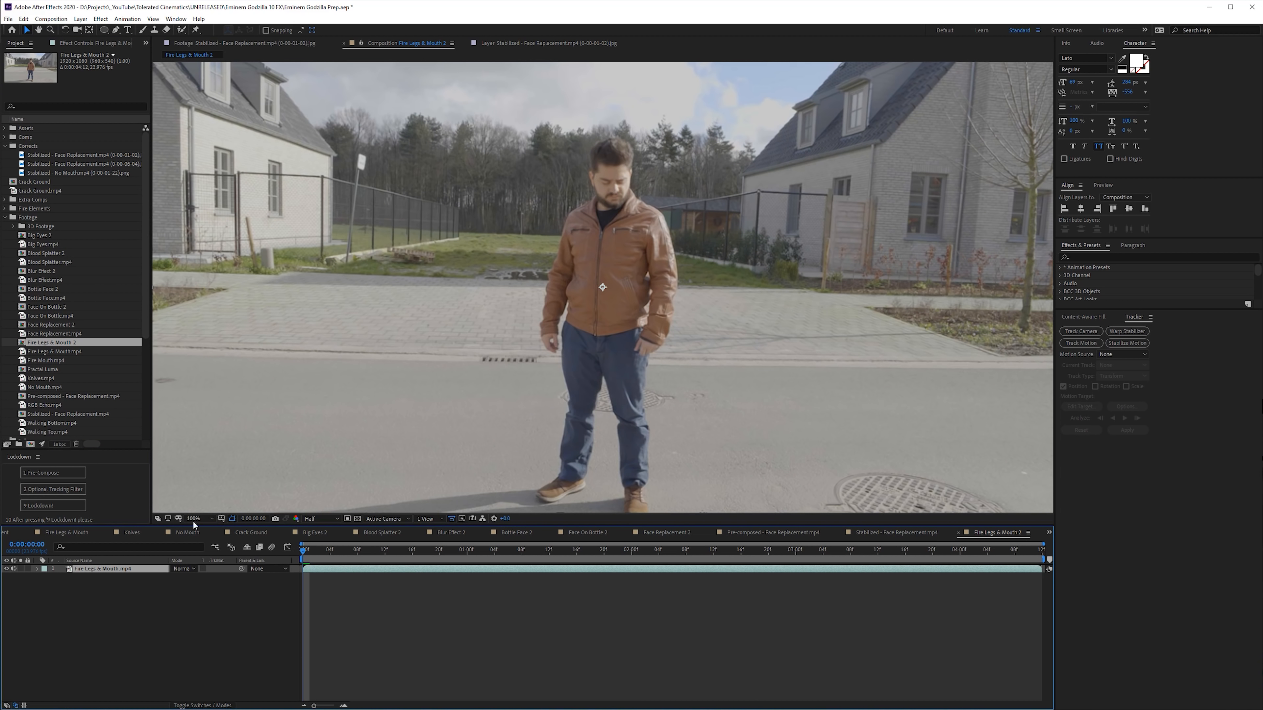
key("shift+slash")
left_click_drag(304, 550, 213, 540)
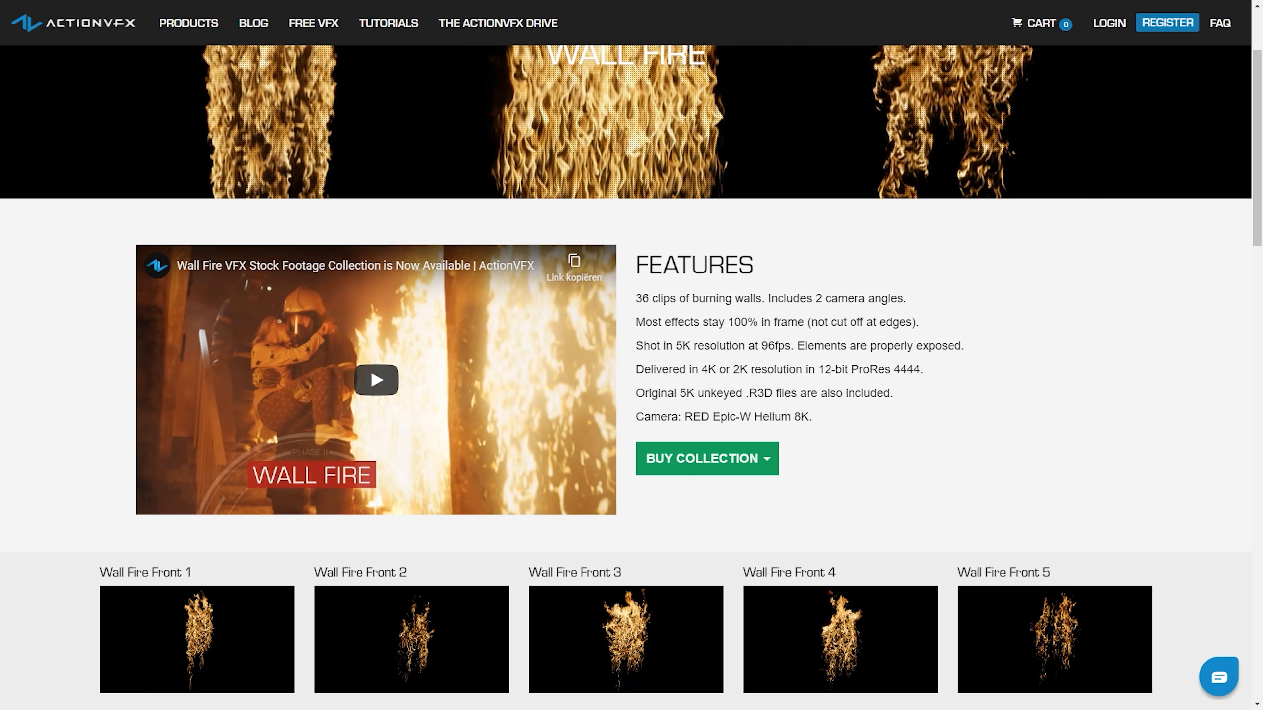
- Switch to the ActionVFX website and browse the clips in the Wall Fire collection
scroll(627, 378, "down", 3)
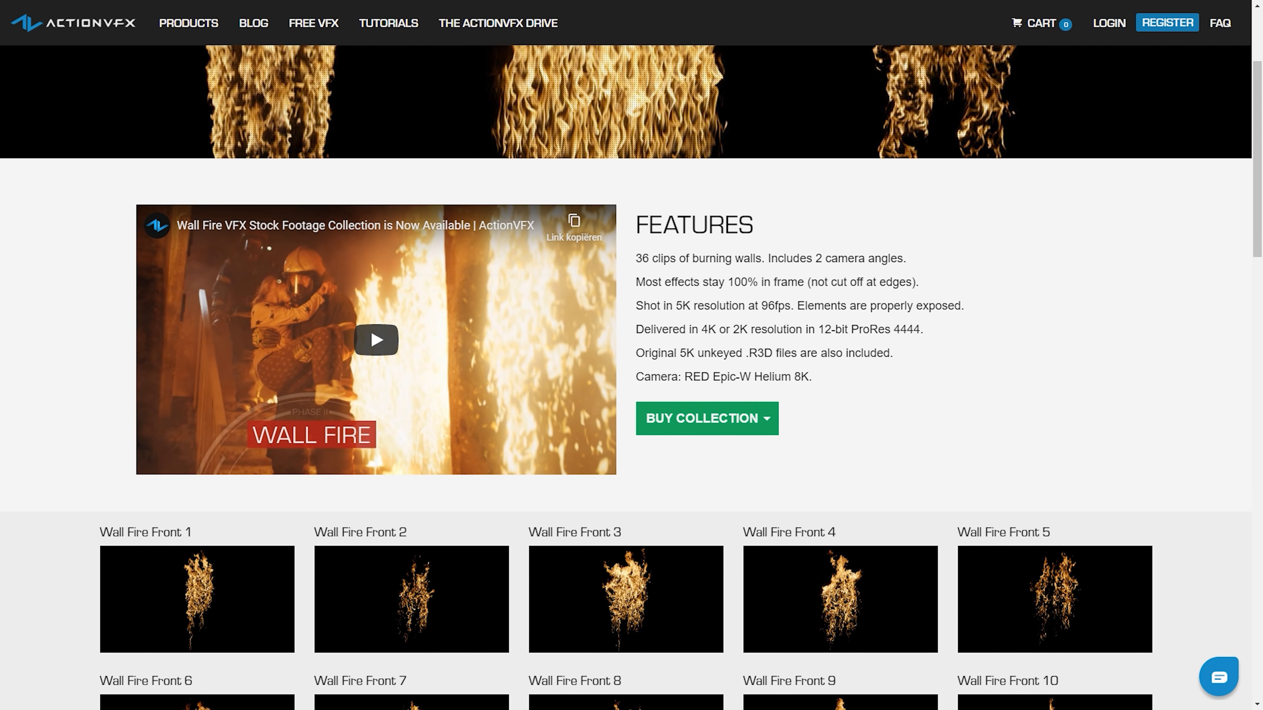
scroll(626, 378, "down", 2)
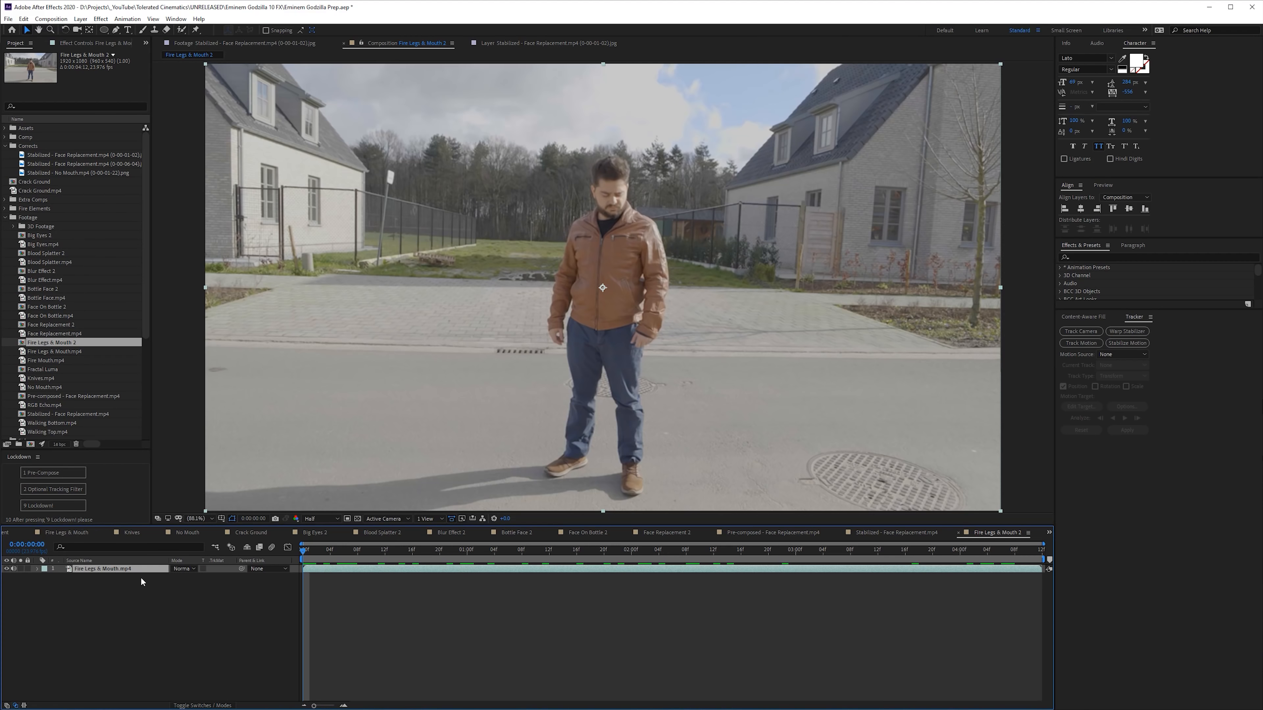
- Switch to After Effects and apply the Mocha AE effect to the Fire Legs & Mouth.mp4 layer
key("ctrl+space")
type("mocha")
key("Down")
key("Return")
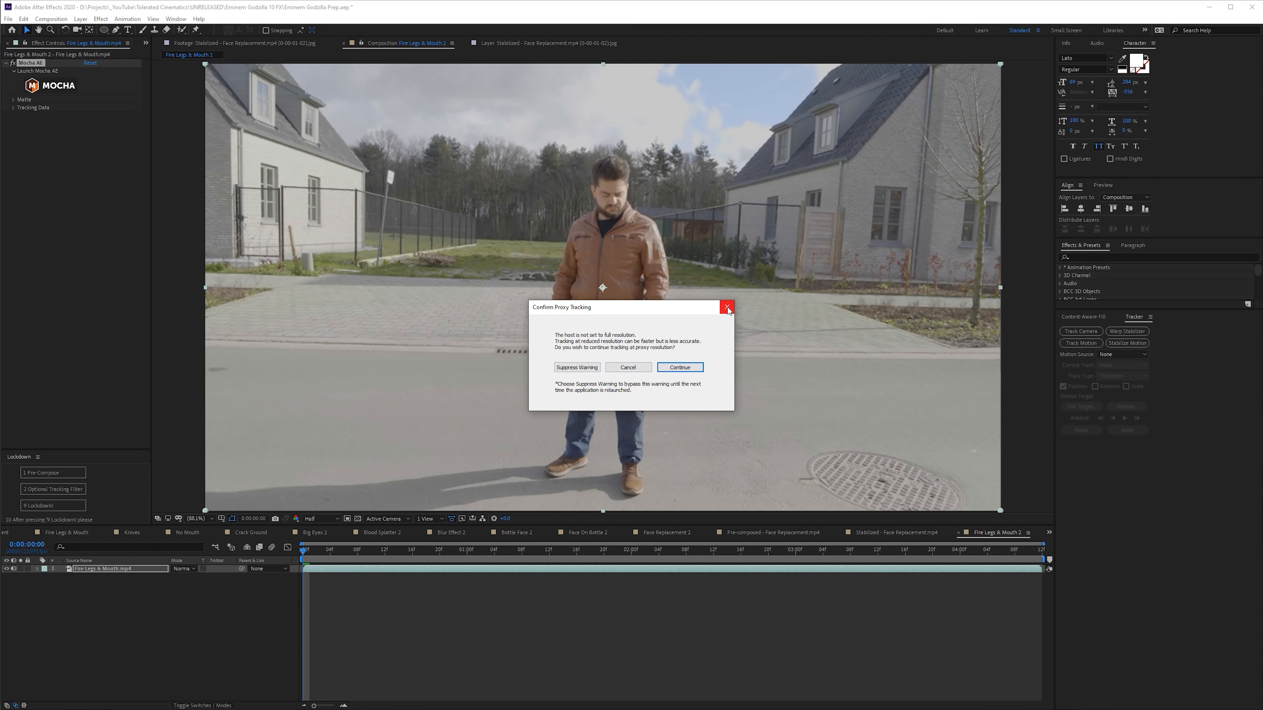
- Set the Fire Legs & Mouth 2 composition's preview resolution to Full and launch Mocha AE for tracking
left_click(727, 308)
left_click(386, 43)
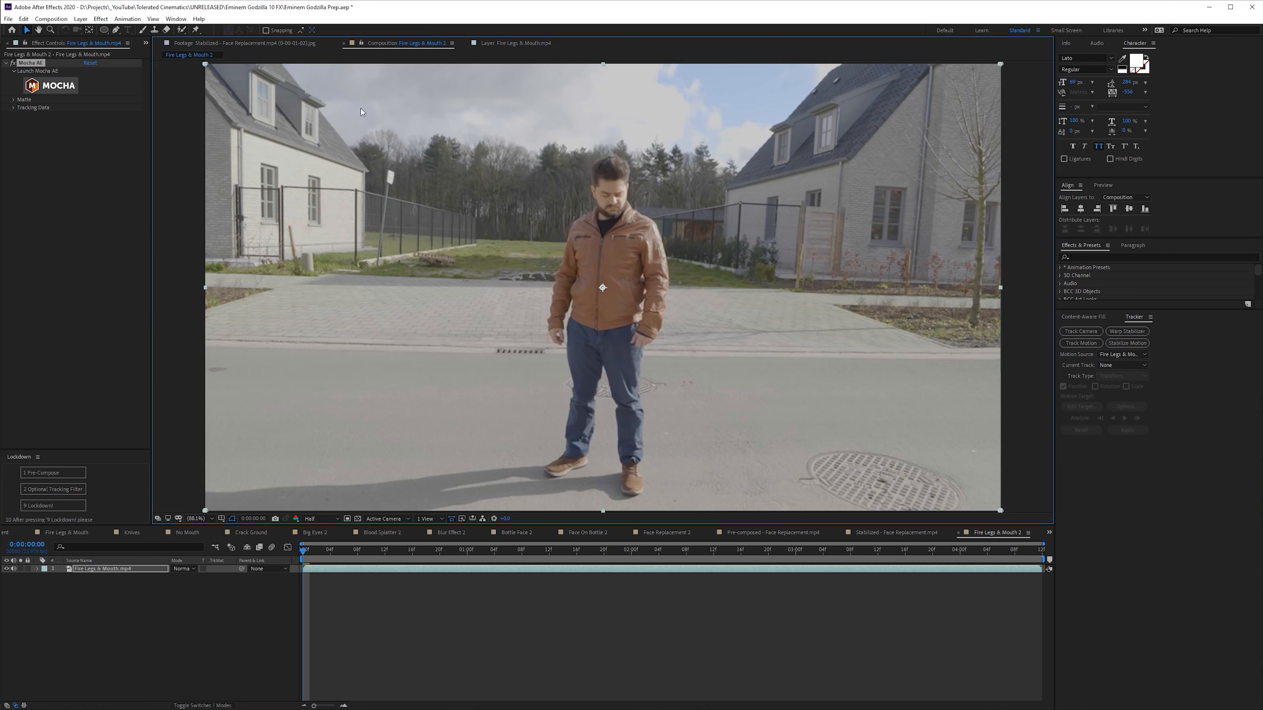
left_click(314, 520)
left_click(319, 535)
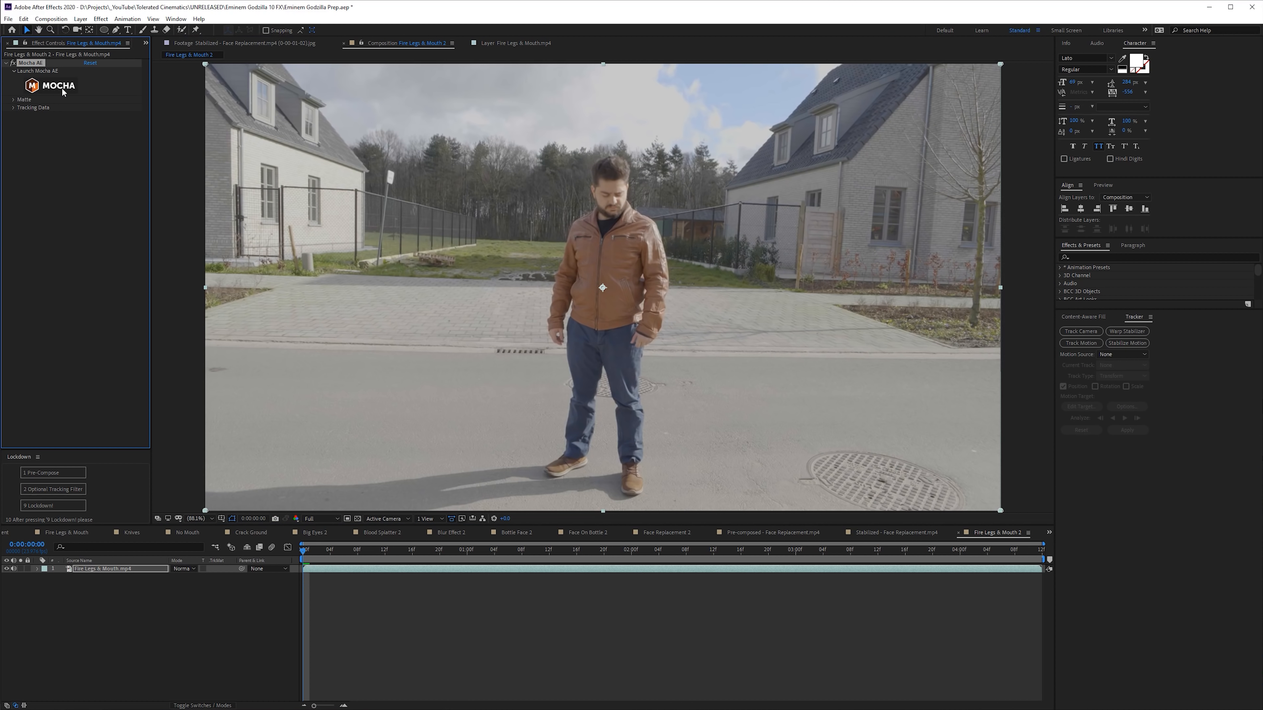
left_click(63, 91)
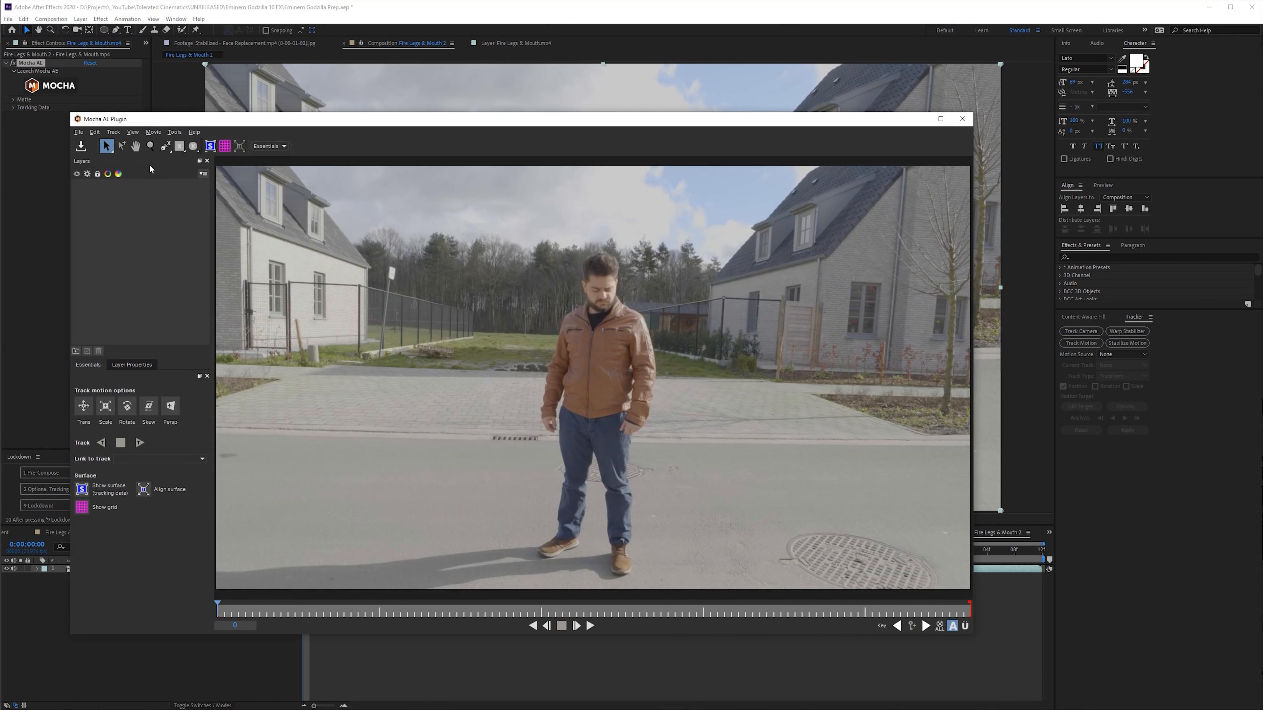
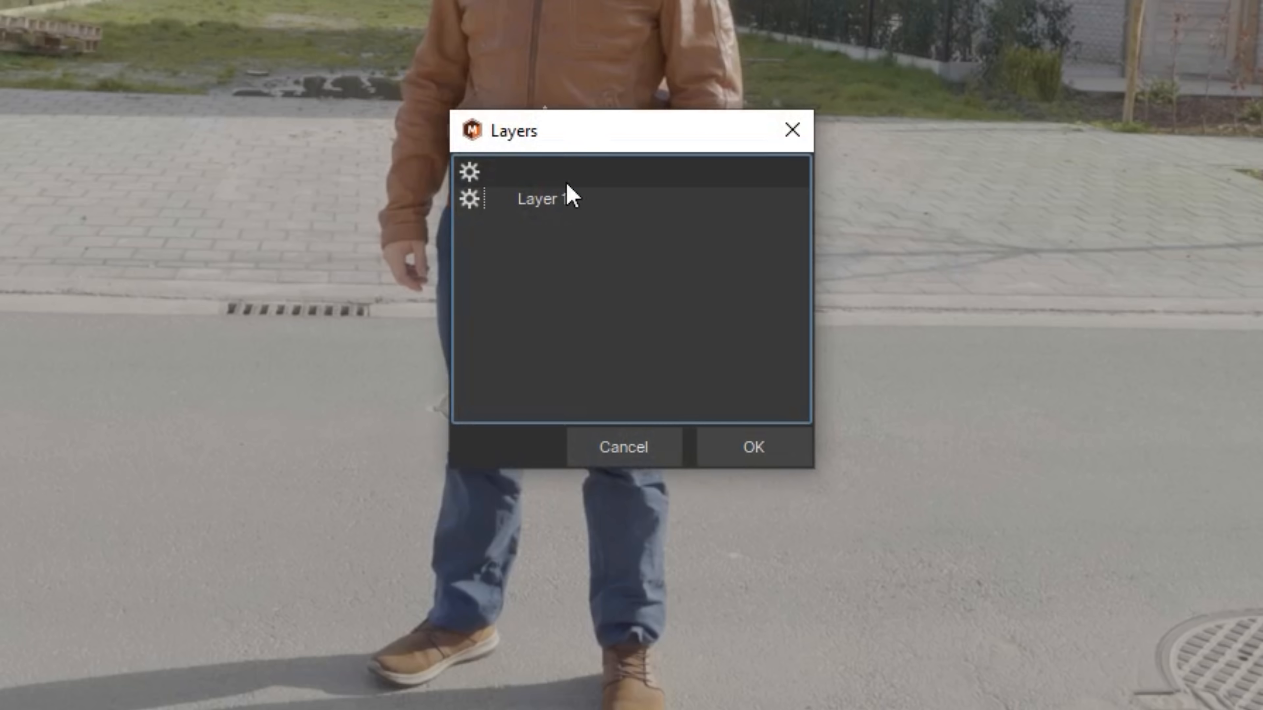
- Create track data from Mocha's Layer 1, set Export Option to Transform with Null 8 as the target layer, and apply the export
left_click(552, 207)
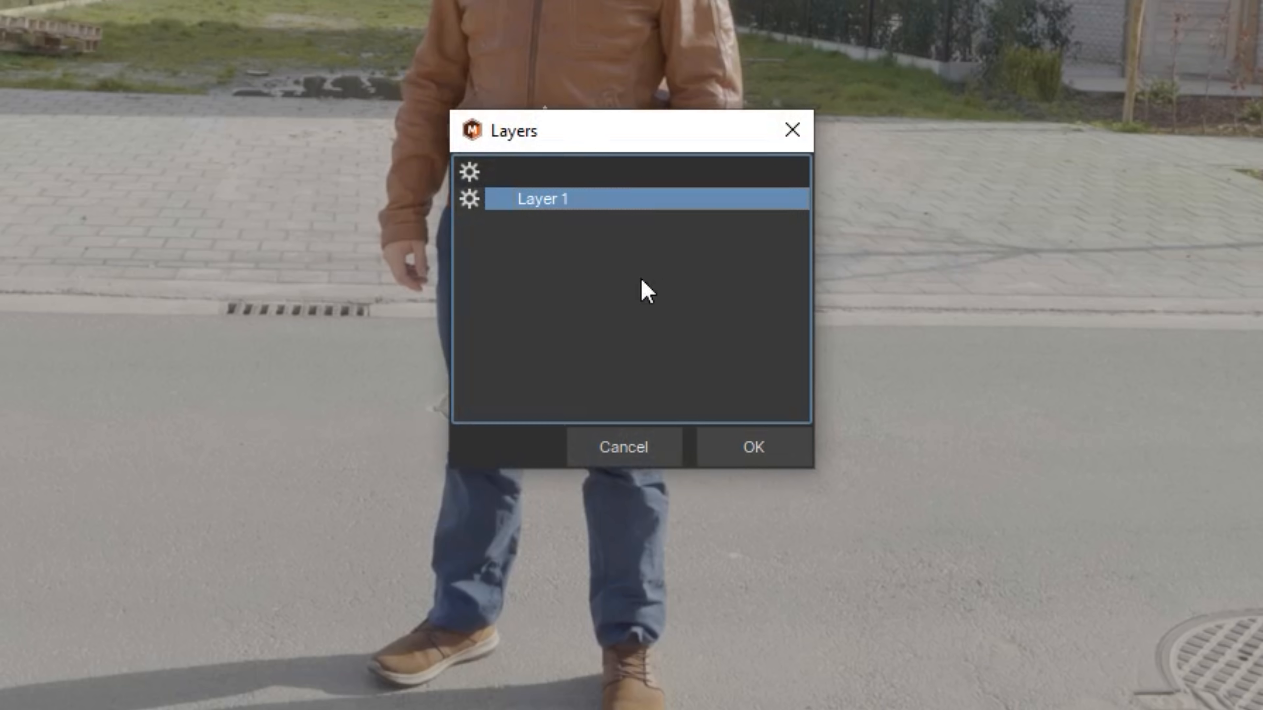
left_click(749, 449)
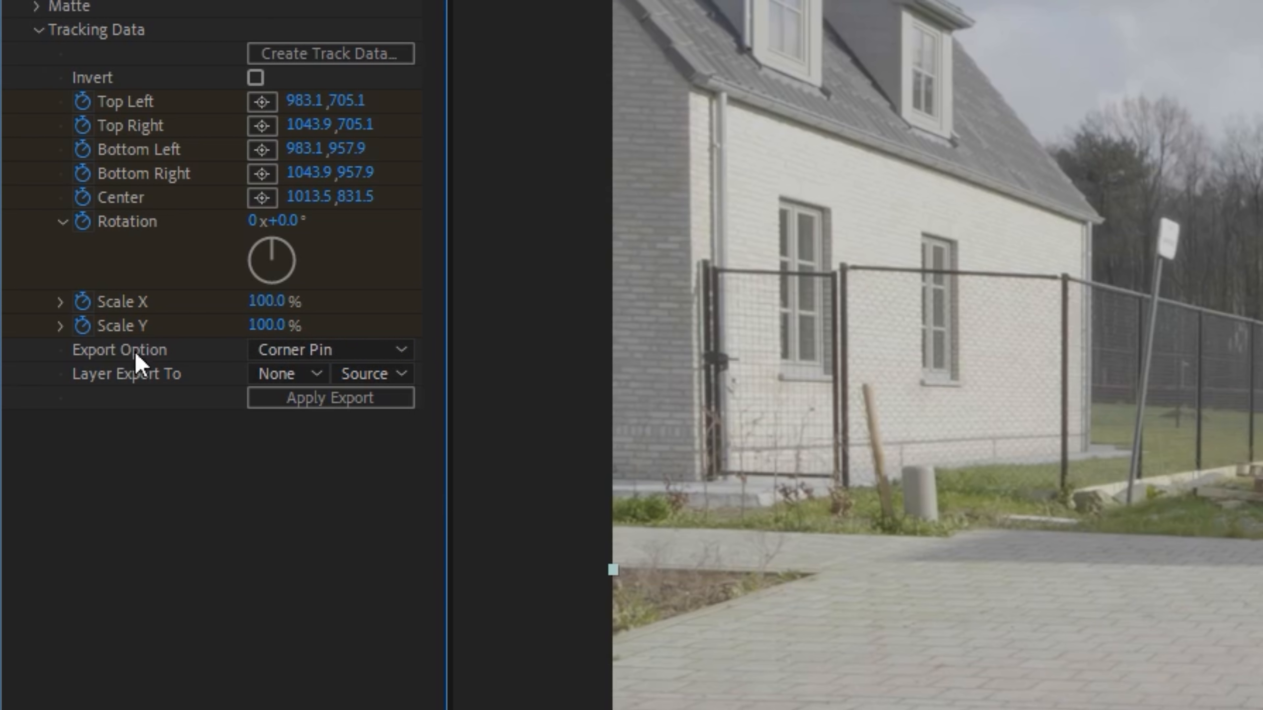
left_click(293, 353)
left_click(331, 442)
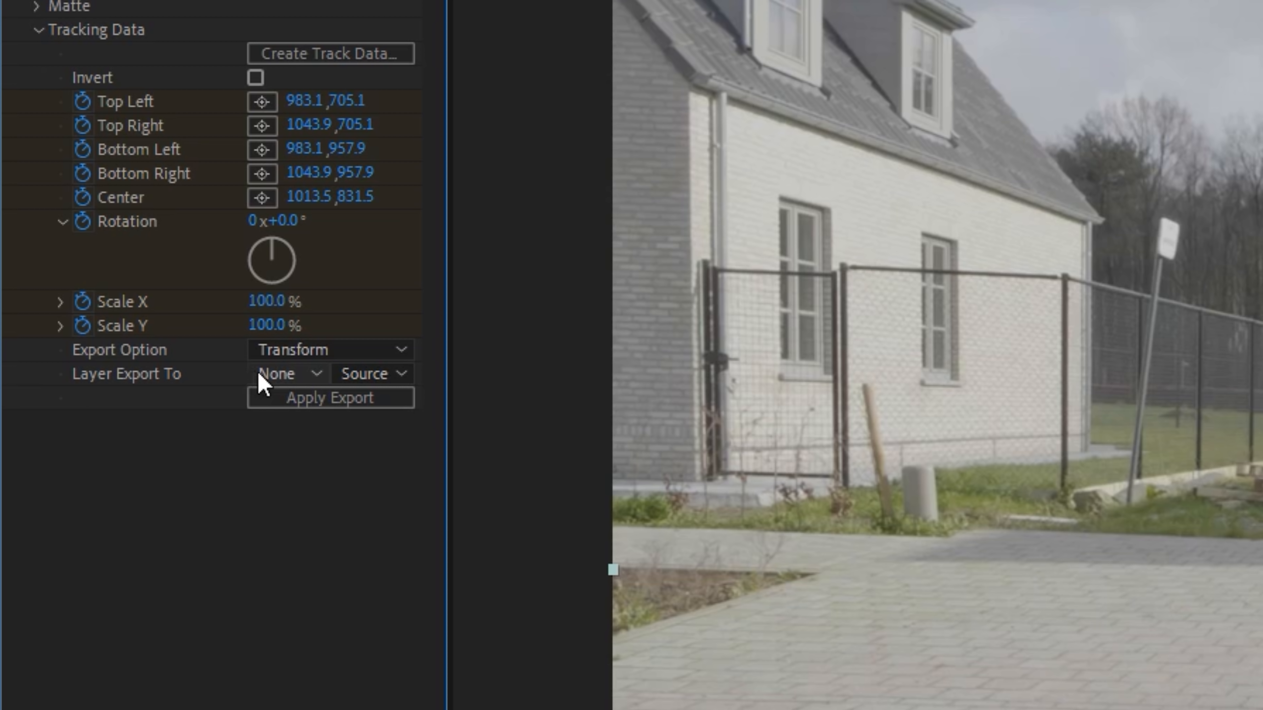
left_click(273, 374)
left_click(357, 448)
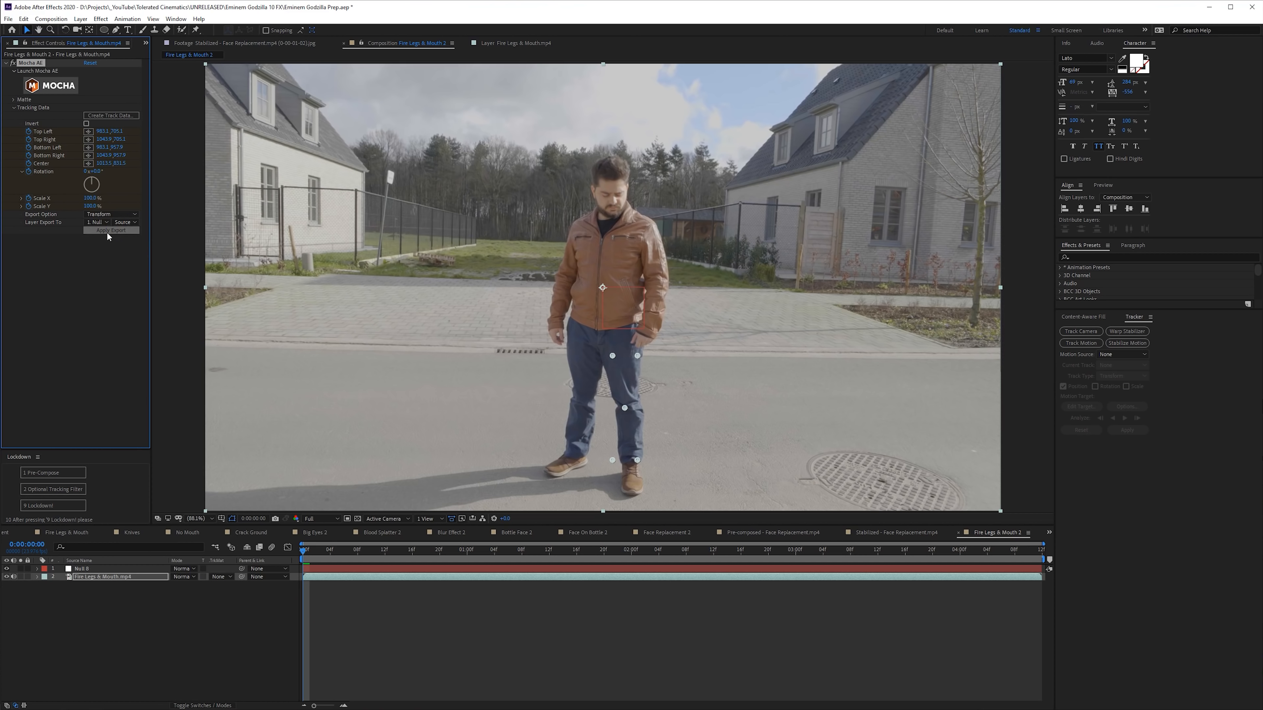
left_click(107, 231)
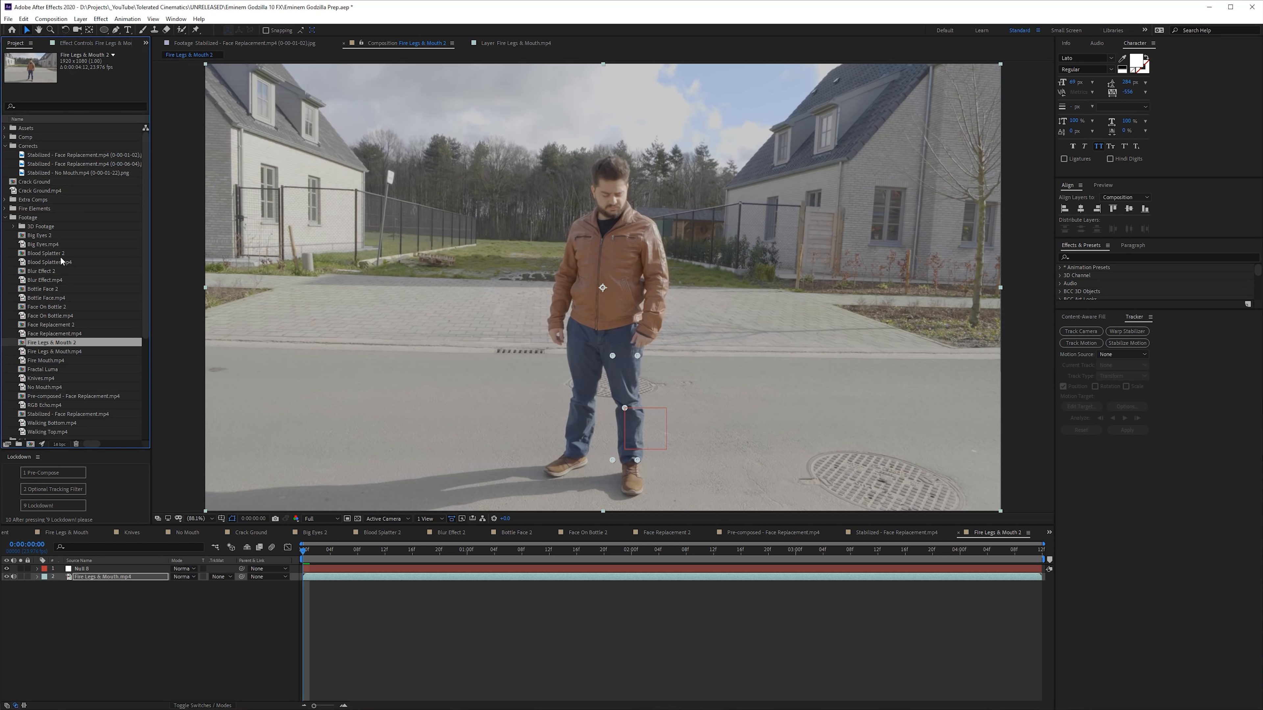
- Preview the wide wall, wall corner and narrow wall fire clips in the Fire Elements folder
left_click(6, 208)
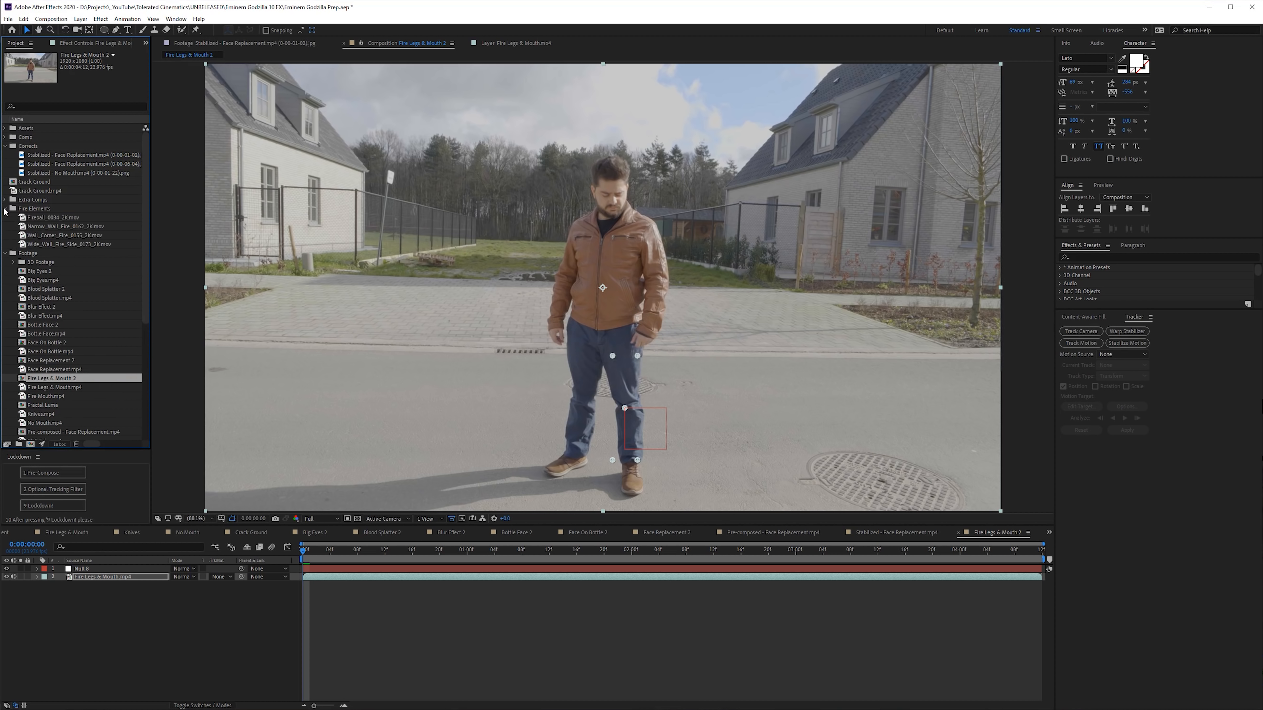
double_click(58, 241)
left_click_drag(235, 502, 534, 505)
double_click(52, 236)
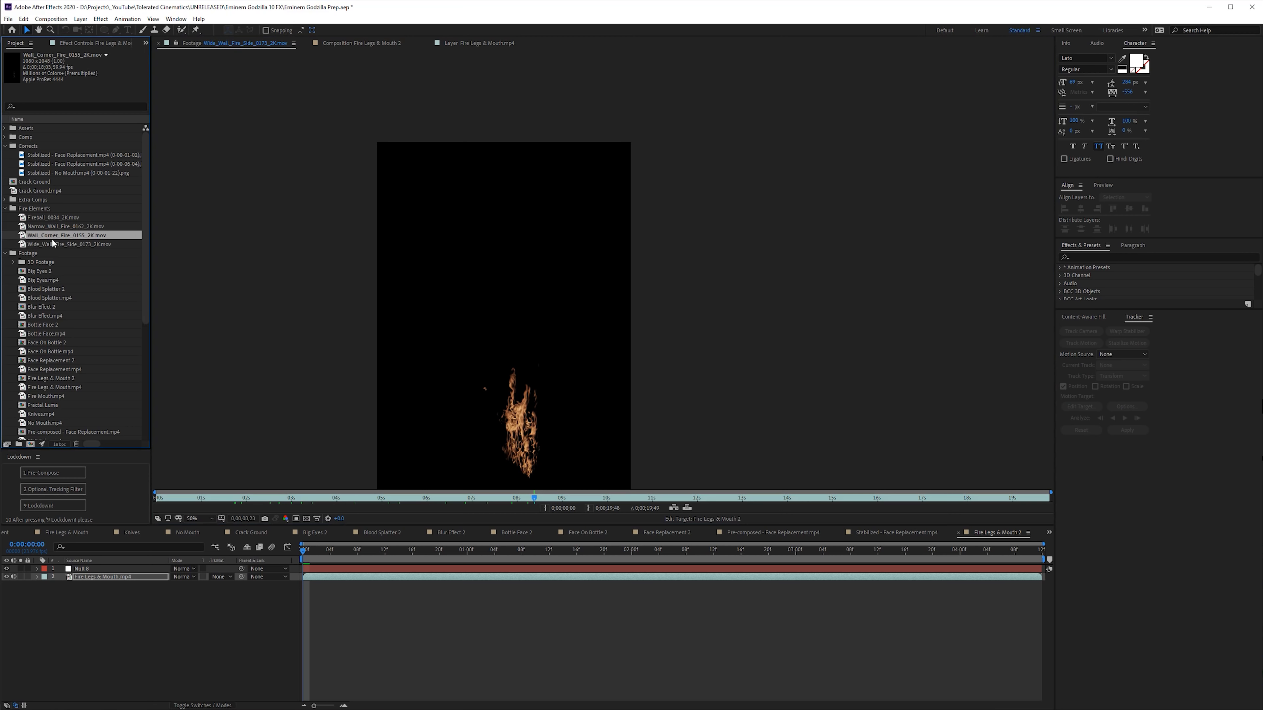
double_click(50, 226)
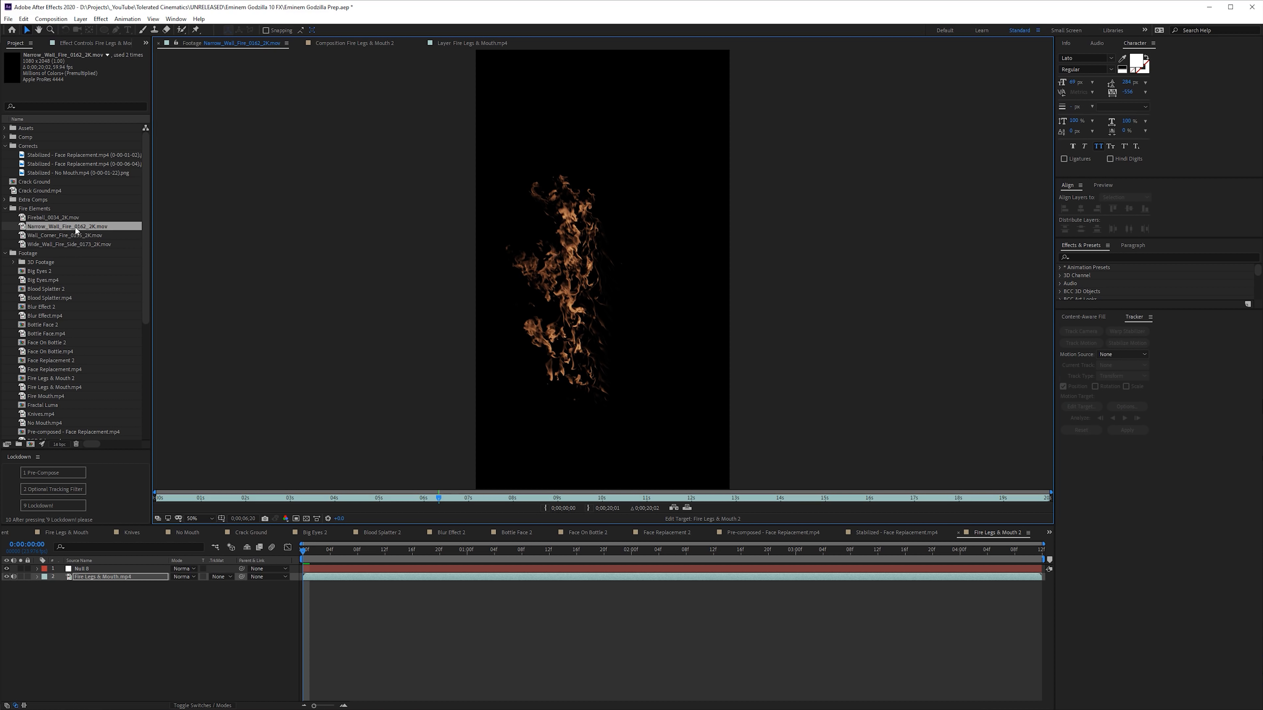
- Add Narrow_Wall_Fire_0162_2K.mov above the Fire Legs & Mouth.mp4 layer and position the flames over the man's left leg
left_click_drag(78, 226, 118, 577)
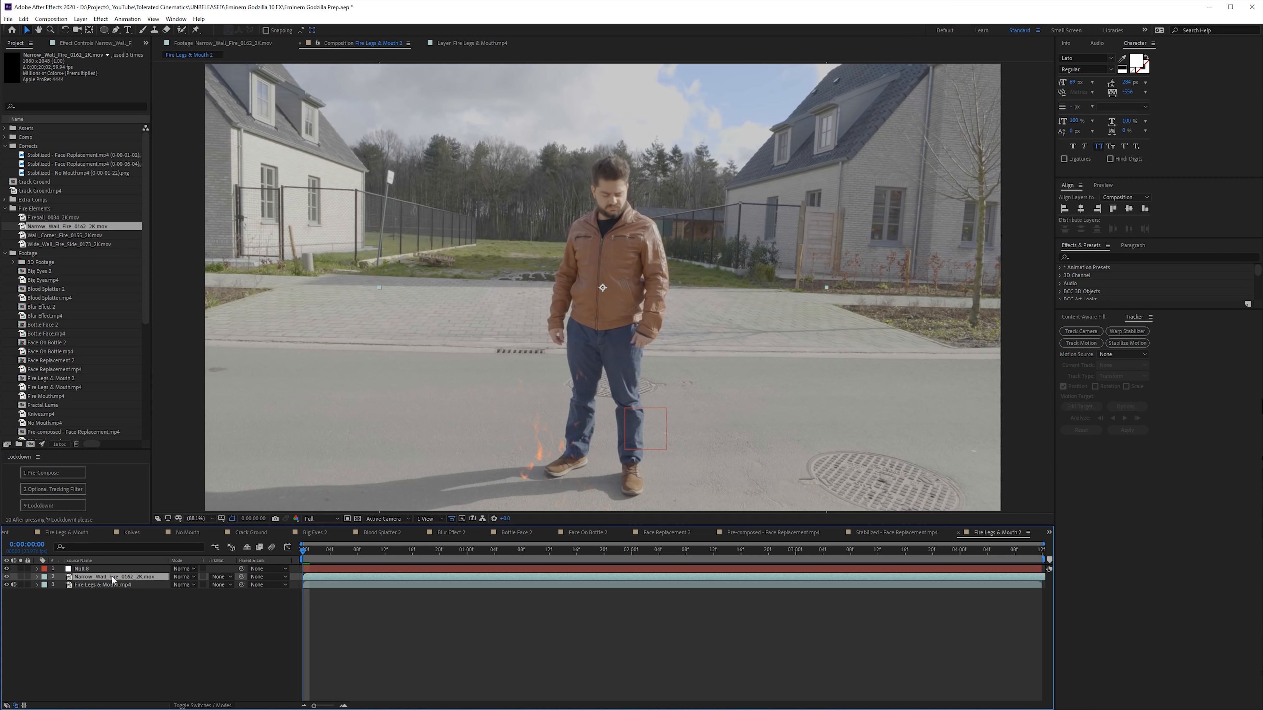
left_click_drag(592, 404, 655, 387)
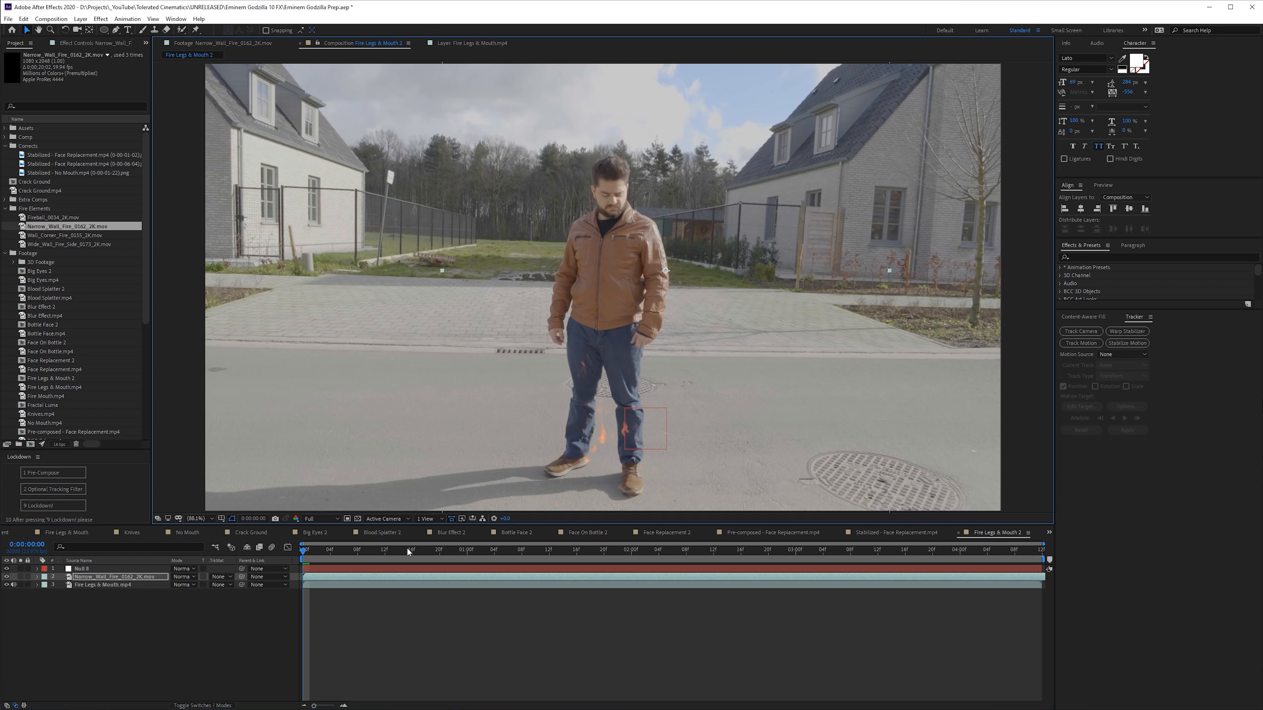
left_click_drag(472, 574, 373, 574)
left_click_drag(632, 432, 653, 446)
- Scale the Narrow_Wall_Fire_0162_2K.mov layer to 53% and realign it with the man's left leg
scroll(845, 259, "down", 1)
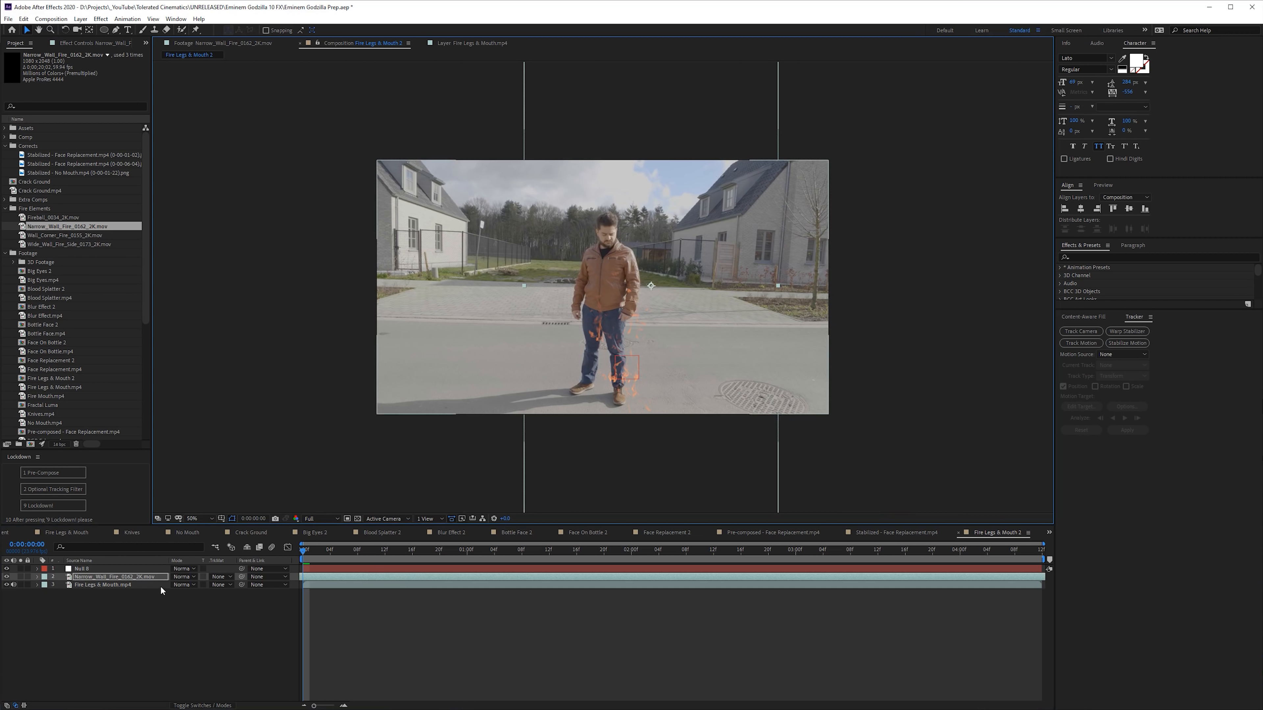
key("s")
left_click_drag(191, 585, 175, 585)
scroll(567, 425, "up", 1)
left_click_drag(708, 349, 665, 404)
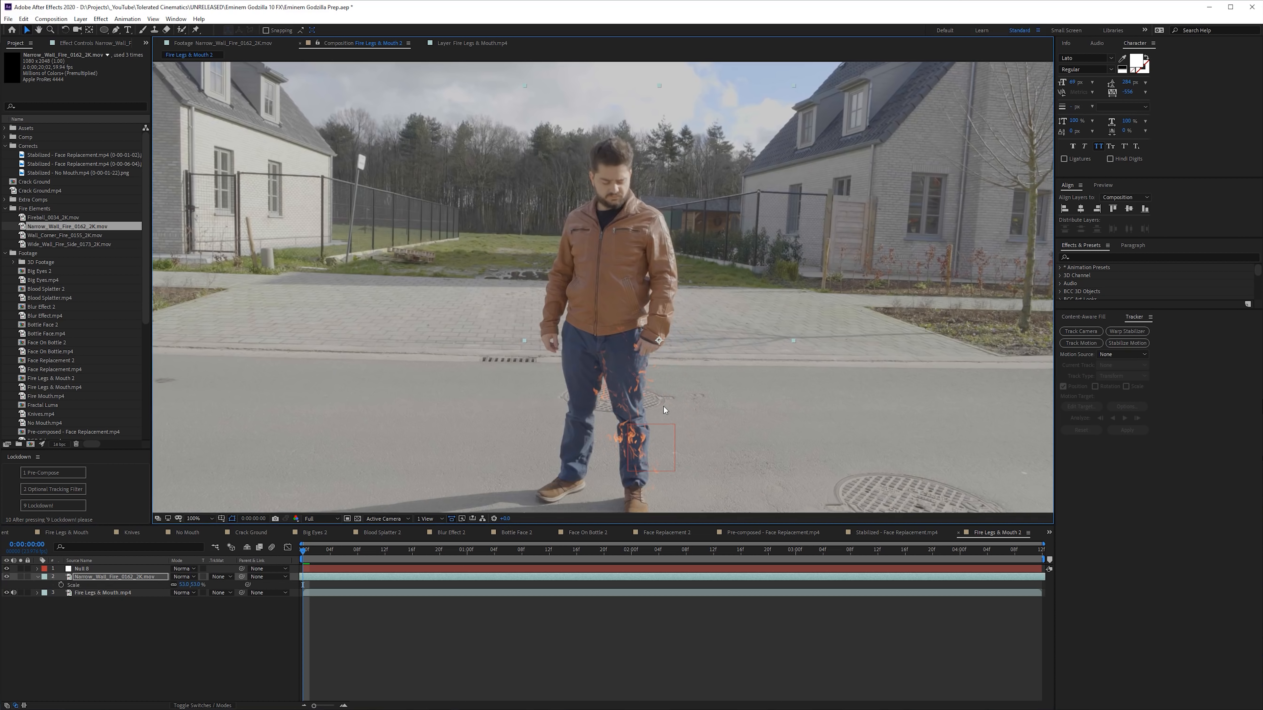
- Apply the Solid Composite effect to the fire layer and set its color to near-black 111111
key("ctrl+space")
type("solid")
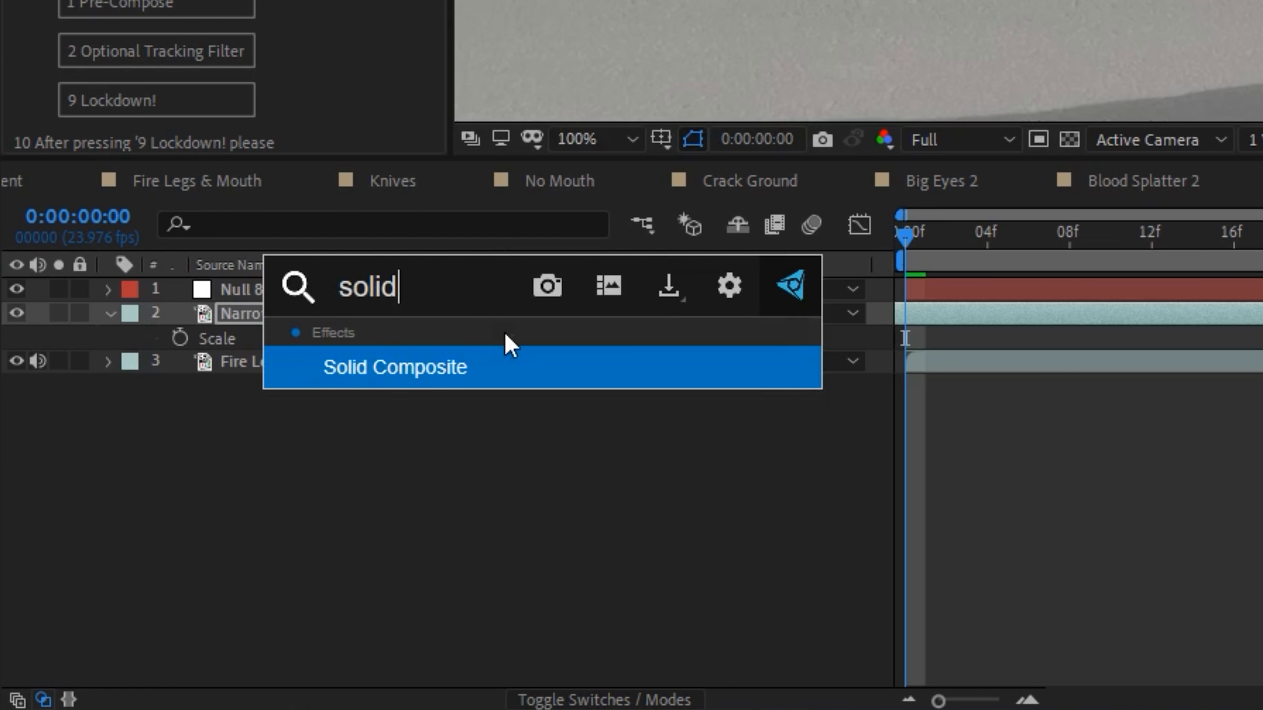
key("Return")
left_click(262, 200)
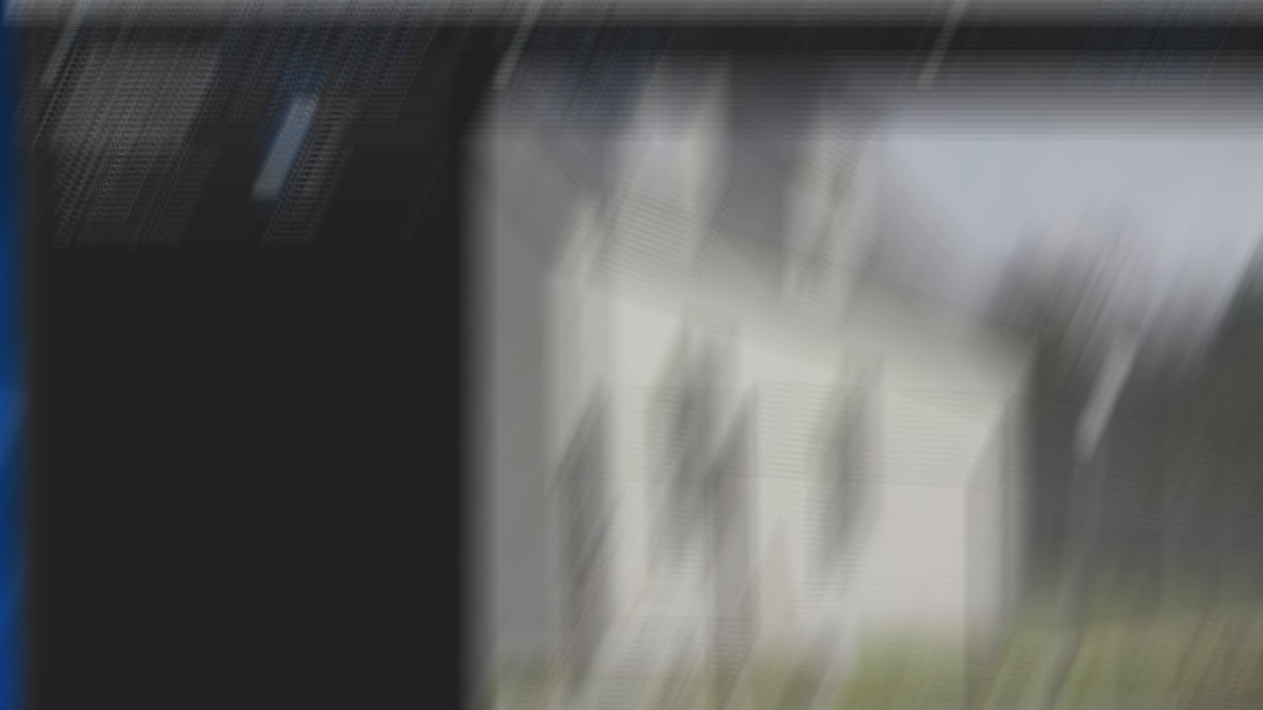
left_click_drag(164, 463, 127, 512)
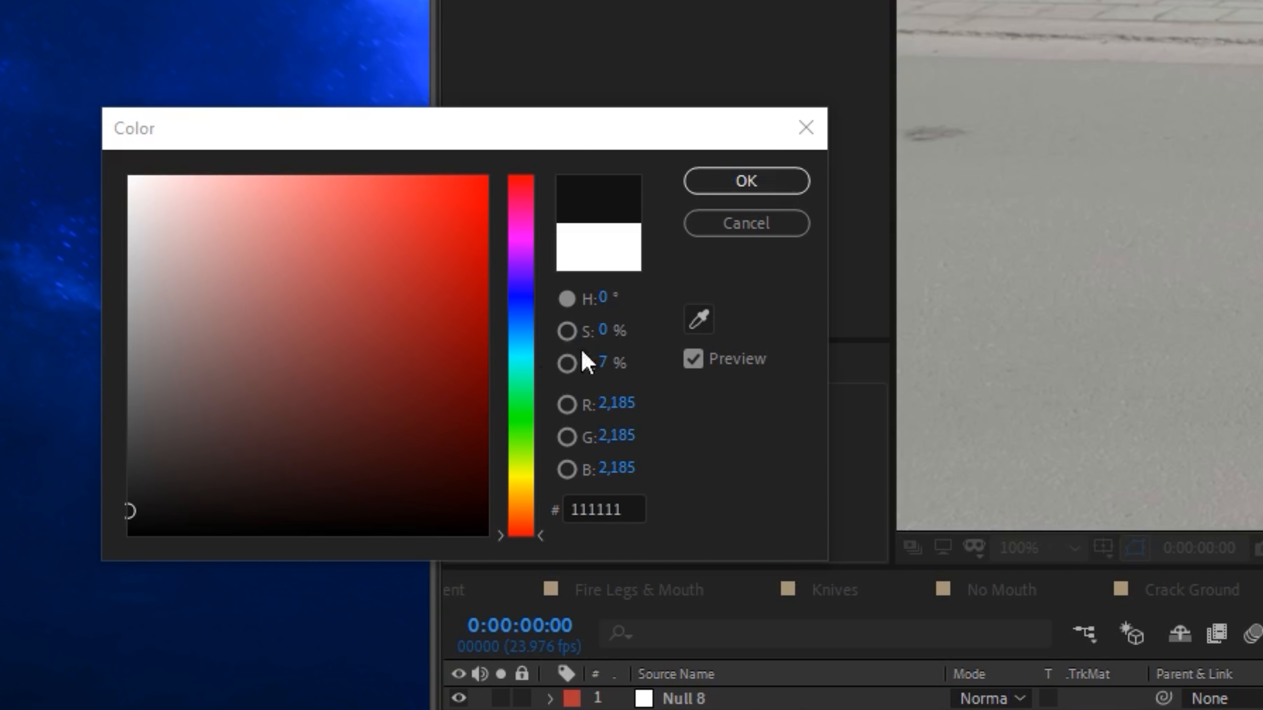
left_click(741, 180)
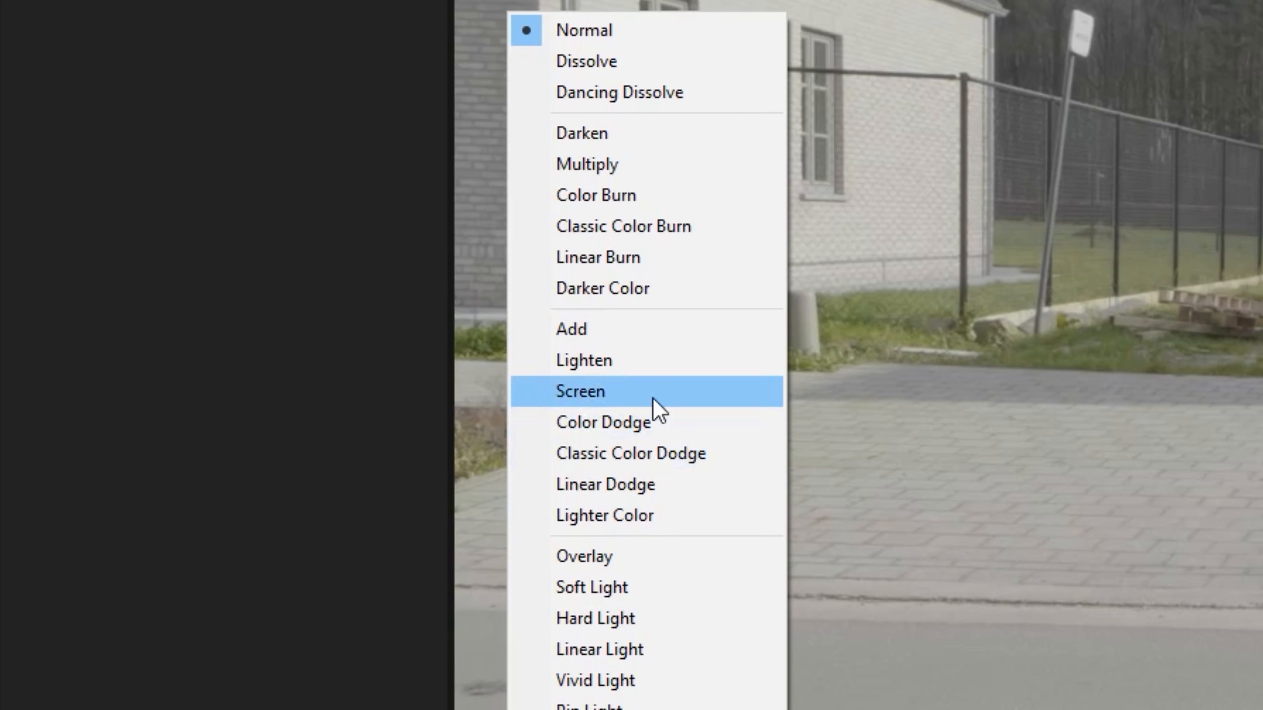
- Set the fire layer's blending mode to Screen and parent it to Null 8, checking the result along the timeline
left_click(653, 398)
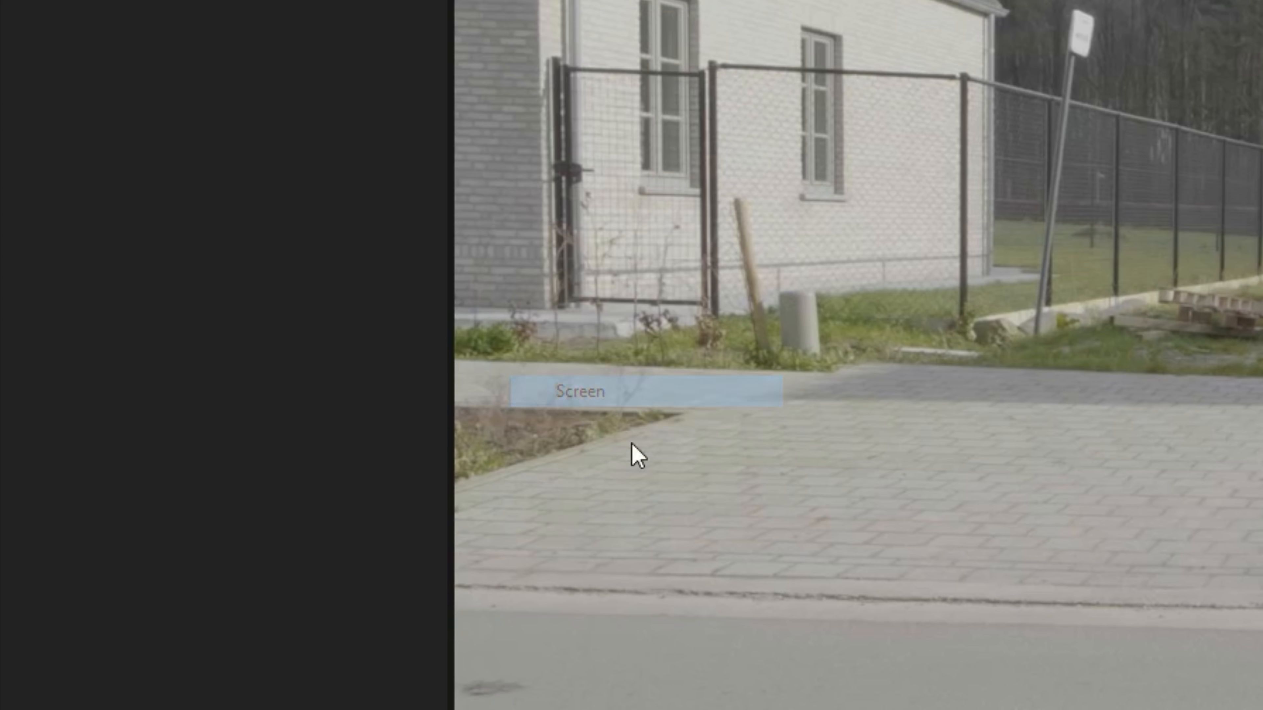
left_click_drag(721, 365, 315, 350)
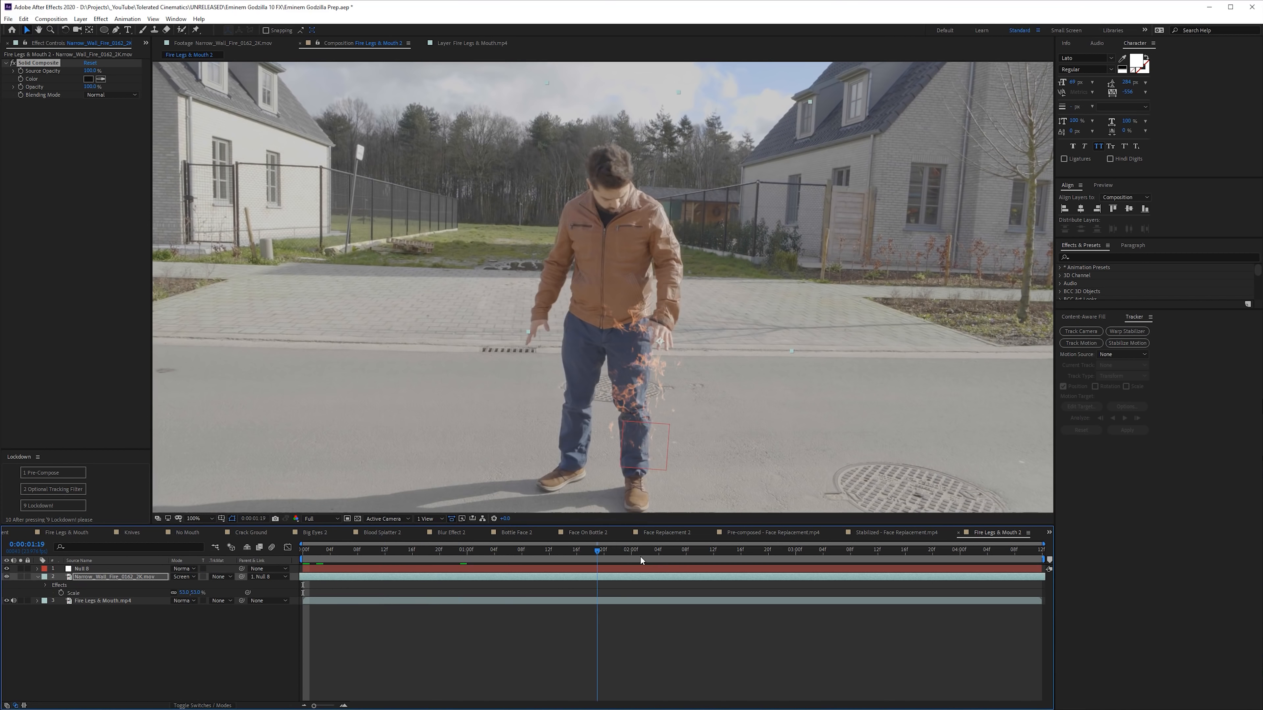
left_click_drag(641, 557, 728, 580)
- Reposition the fire layer on the man's left leg and shrink it to about 36.7 by 41.3% to fit the leg
left_click_drag(604, 377, 638, 447)
left_click_drag(695, 551, 358, 557)
left_click_drag(662, 471, 629, 463)
left_click_drag(327, 556, 980, 570)
key("comma")
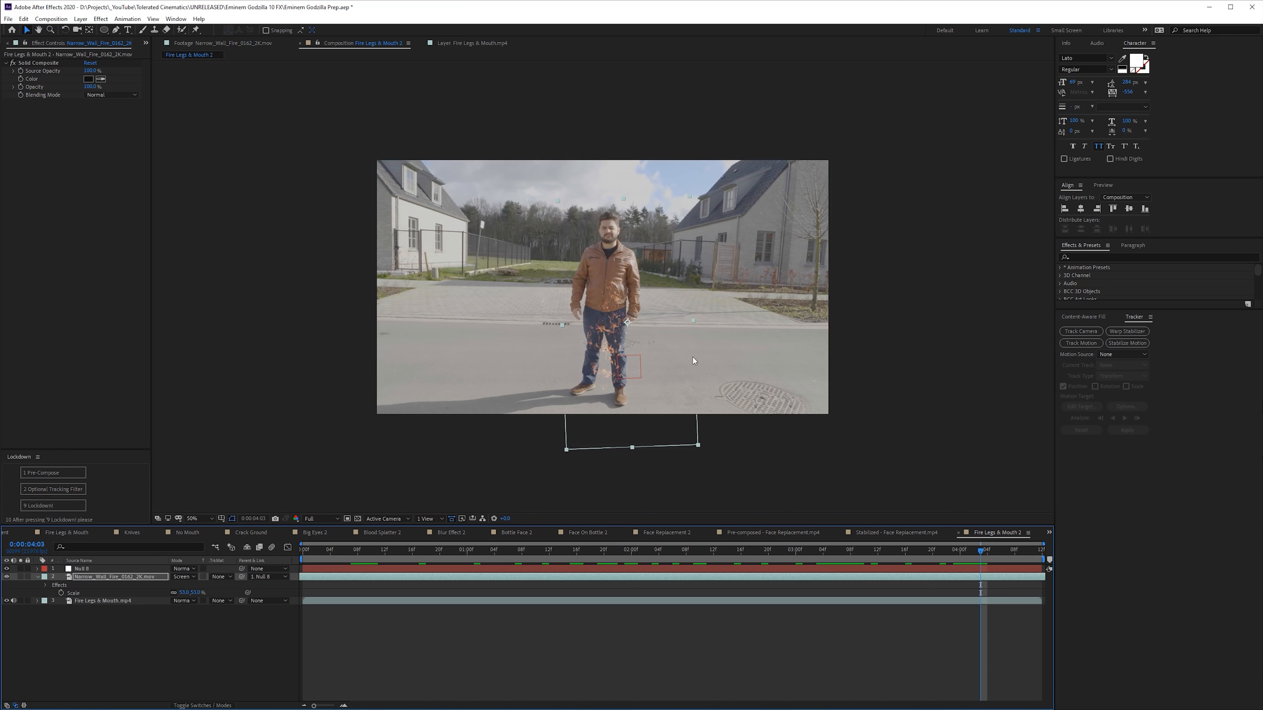
left_click_drag(699, 446, 679, 426)
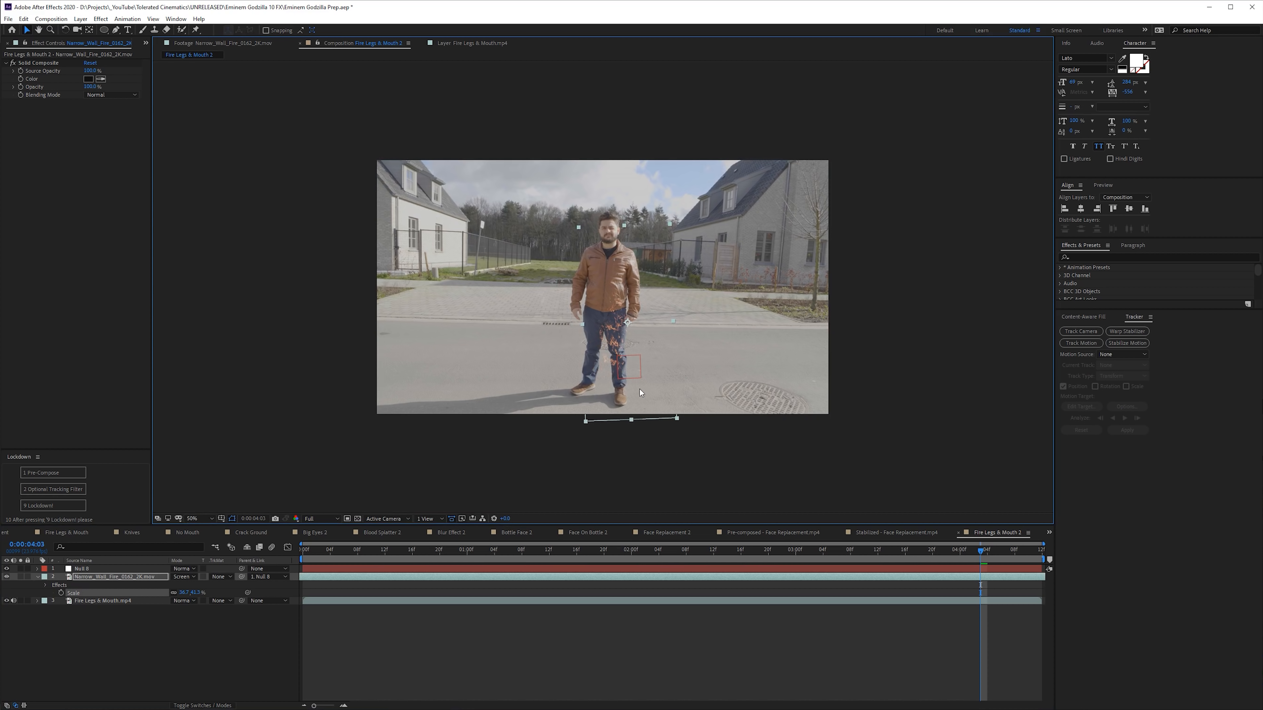
key("period")
left_click_drag(537, 562, 467, 576)
- Add a Curves effect above Solid Composite on the fire layer and moderately raise its Alpha channel curve
key("ctrl+space")
type("cur")
key("Return")
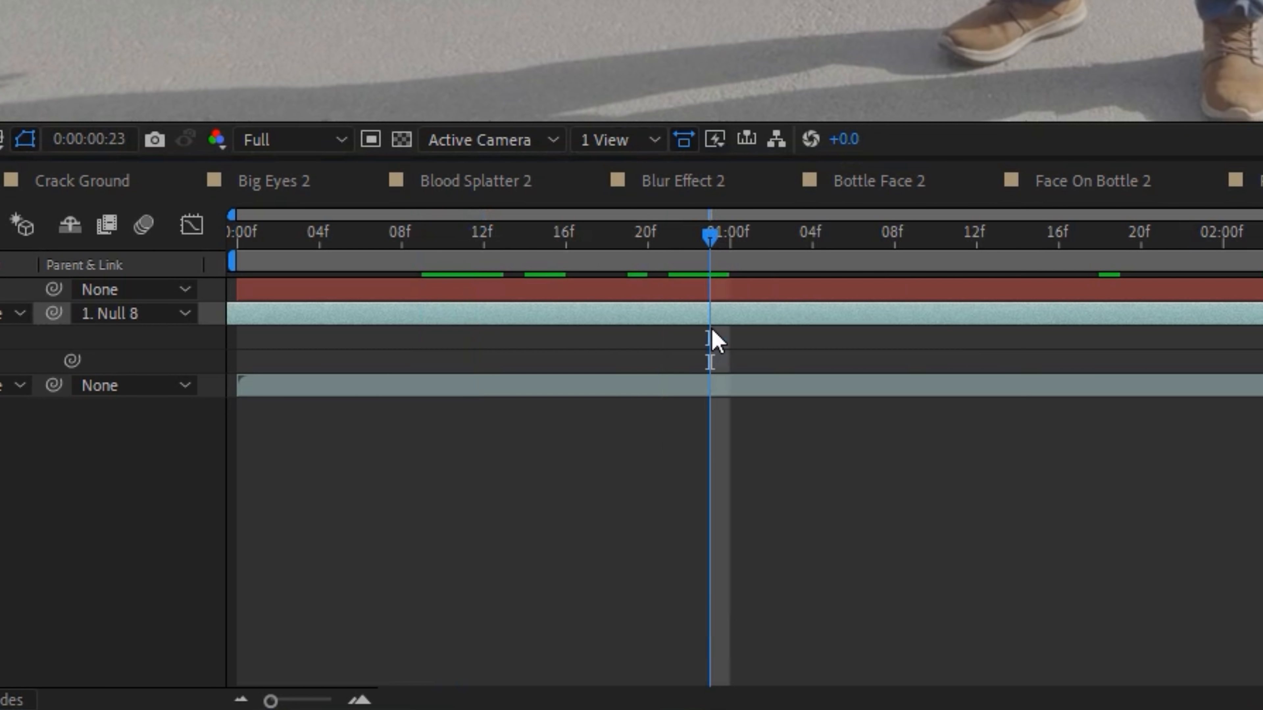
left_click(165, 150)
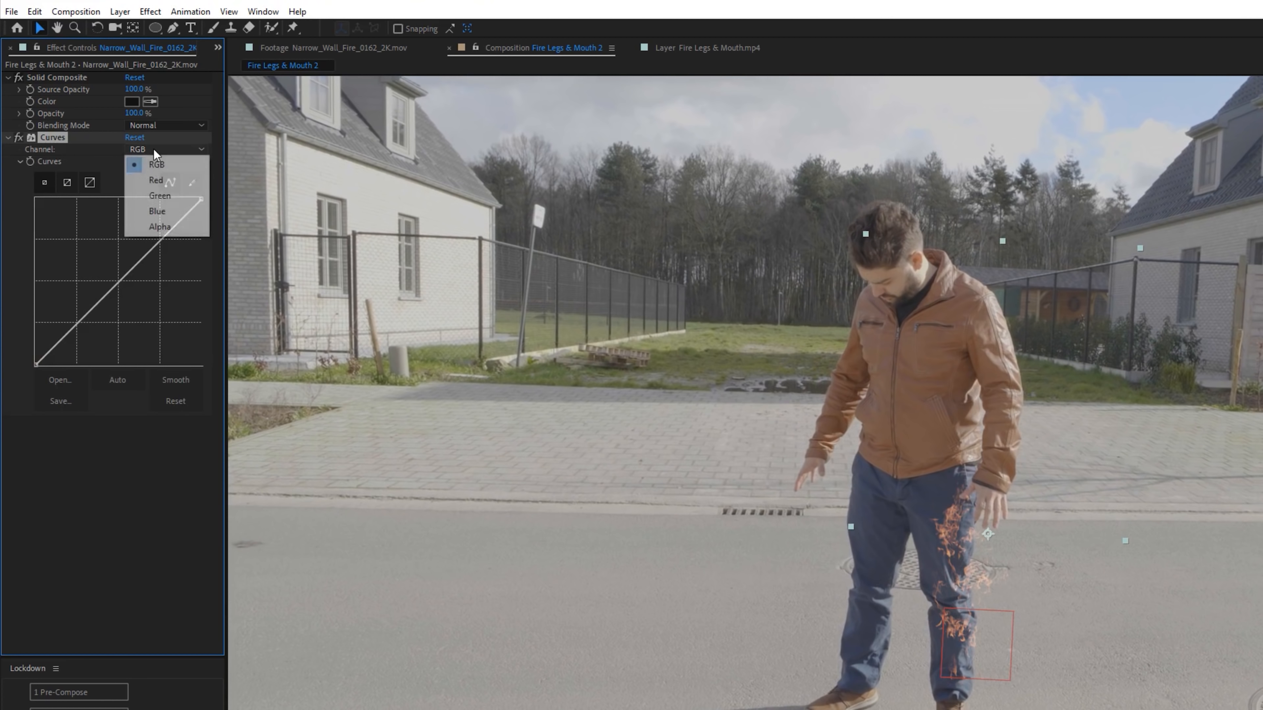
left_click(158, 227)
left_click_drag(119, 281, 62, 258)
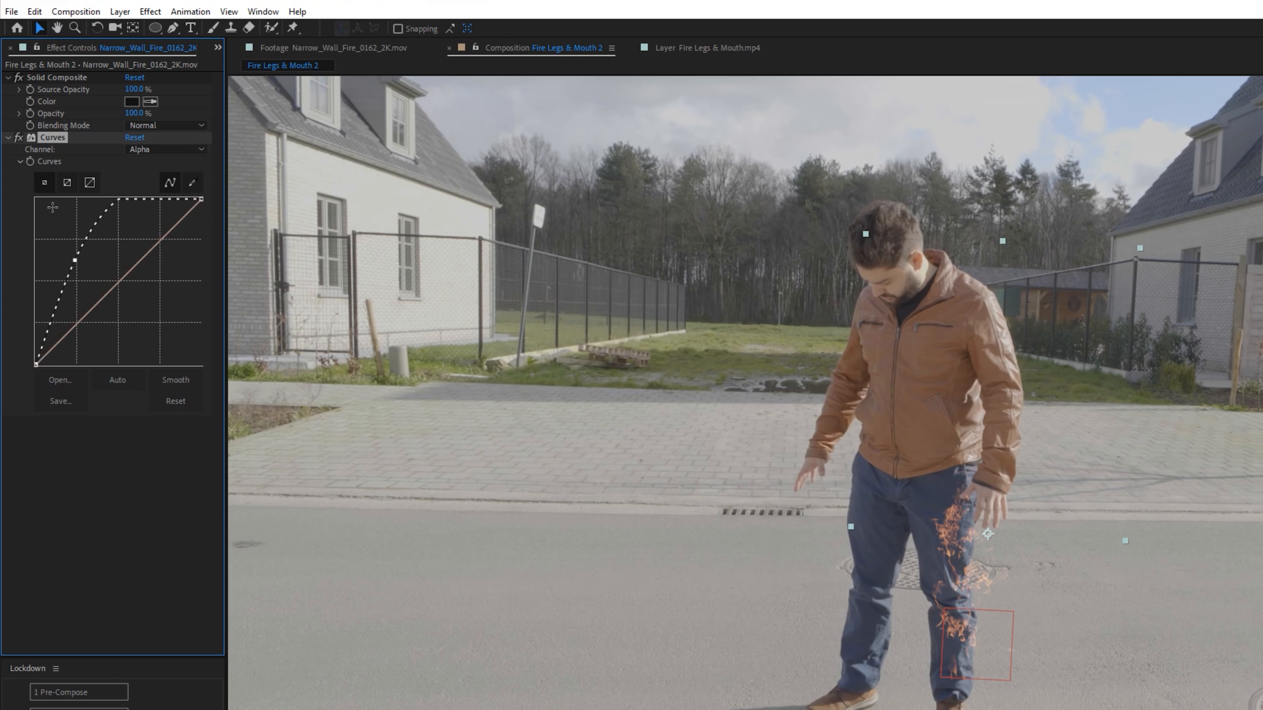
left_click_drag(51, 141, 54, 80)
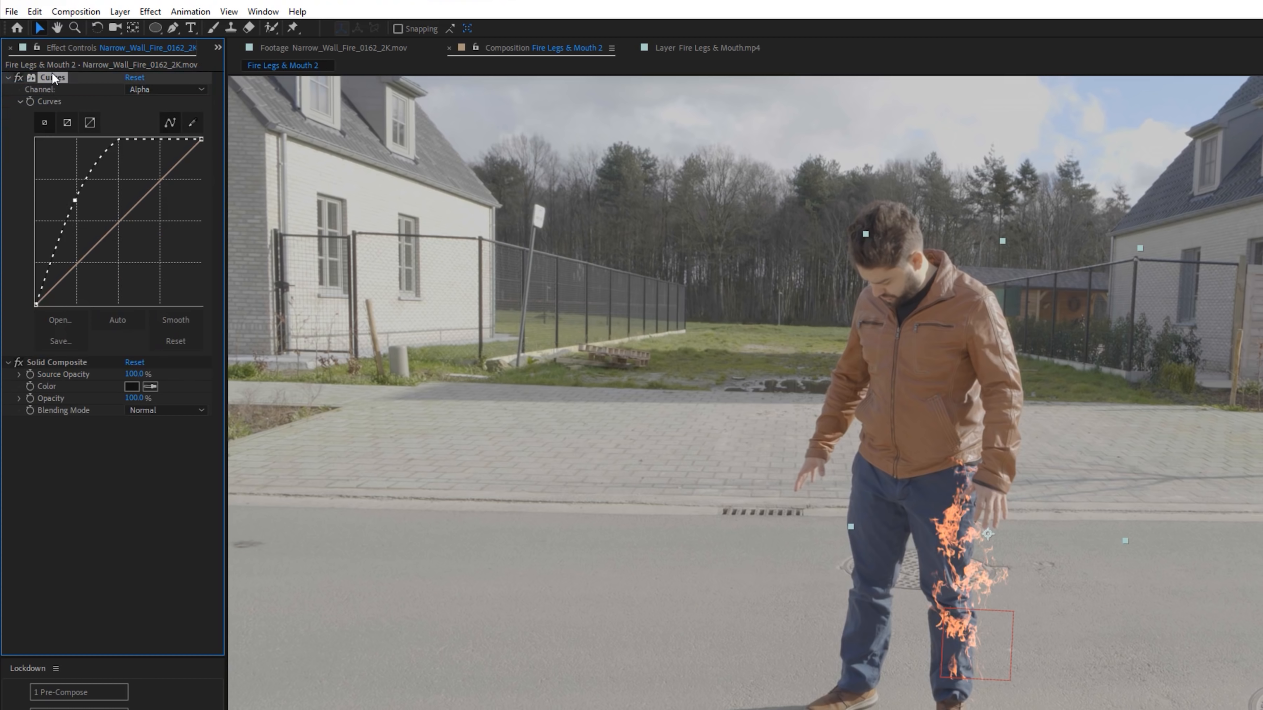
left_click_drag(73, 200, 100, 193)
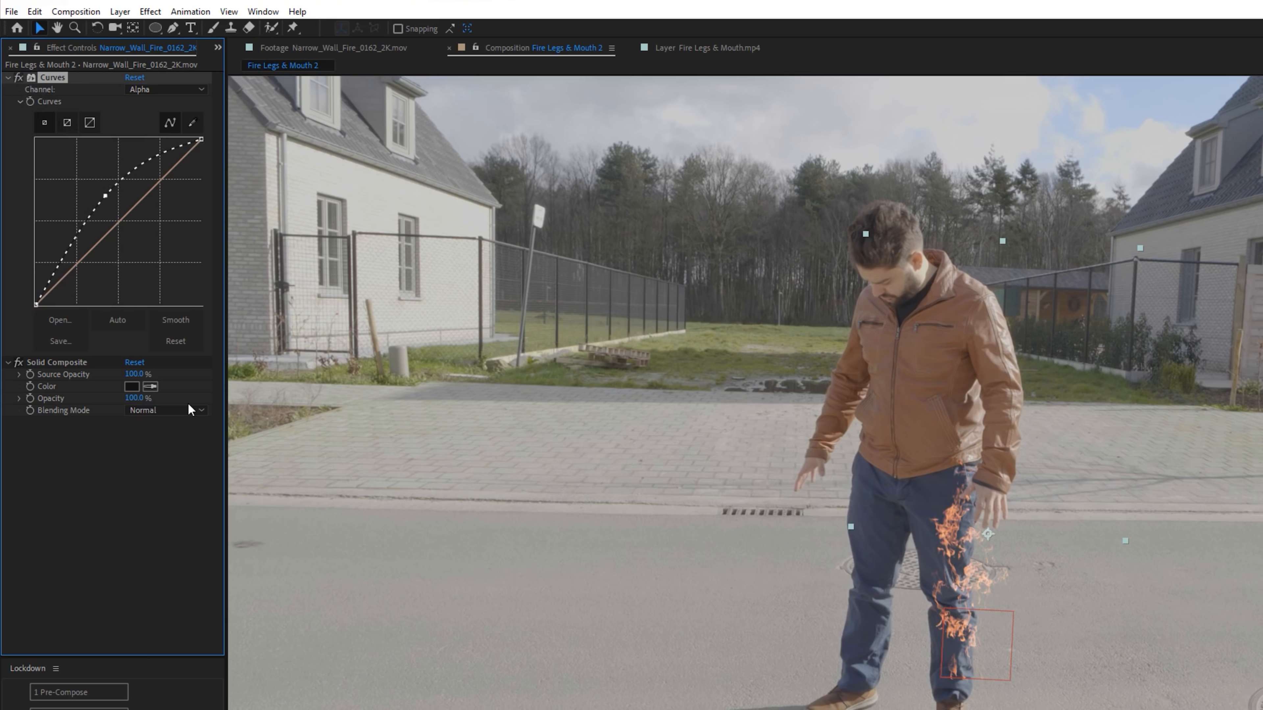
- Apply the Main Glow and Glow Extension preset to the fire layer, lowering Glow Threshold to 39.8% and setting Glow Radius to 23
key("ctrl+space")
type("perf")
key("Return")
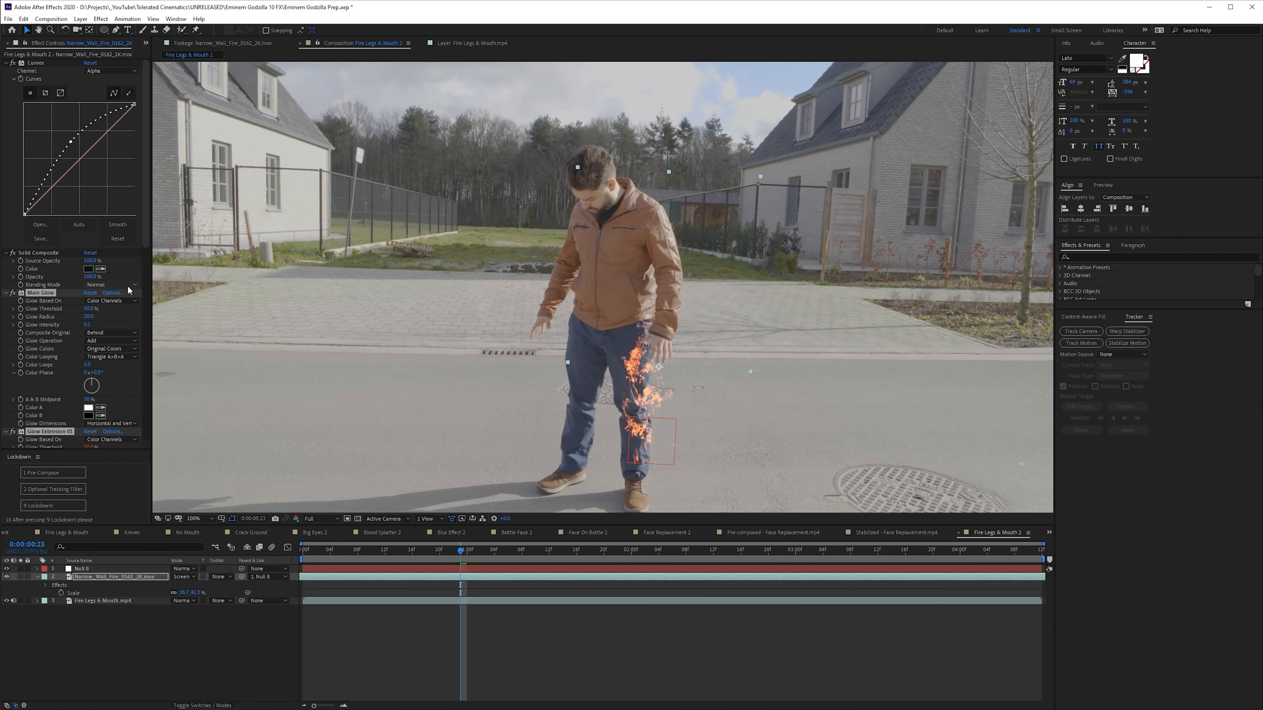
left_click_drag(85, 309, 77, 309)
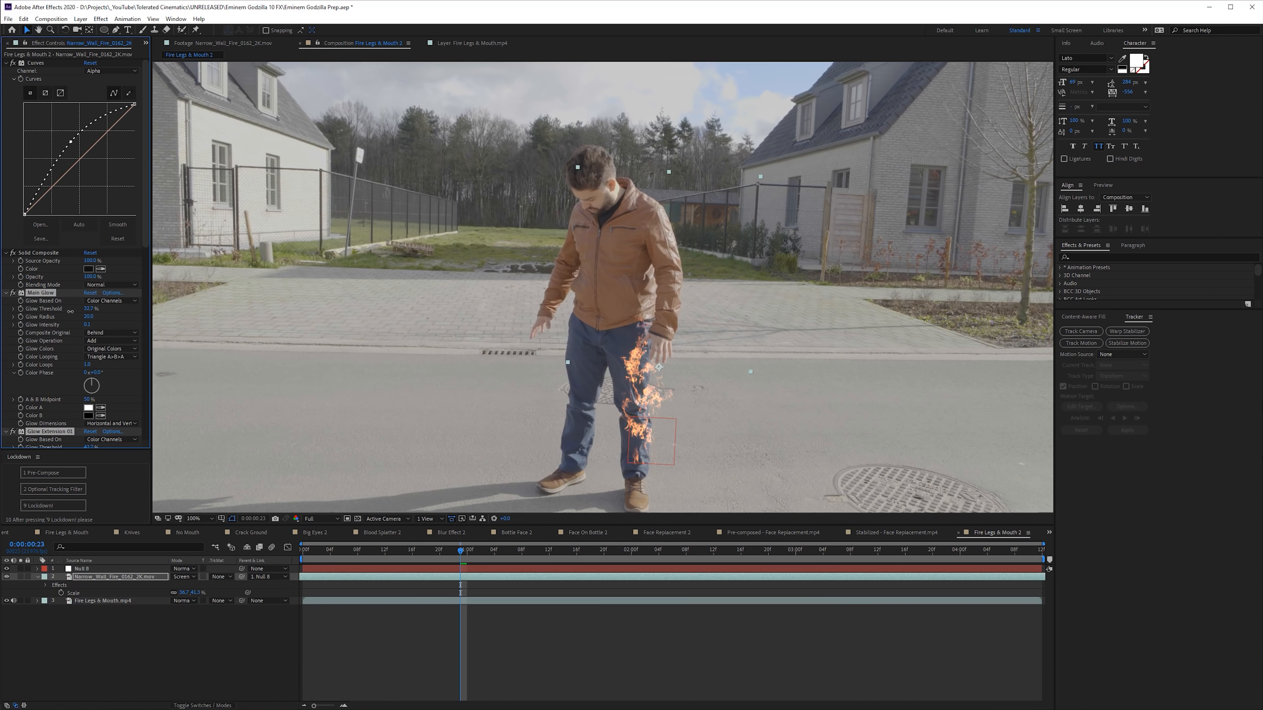
left_click_drag(92, 325, 103, 316)
left_click_drag(461, 551, 581, 564)
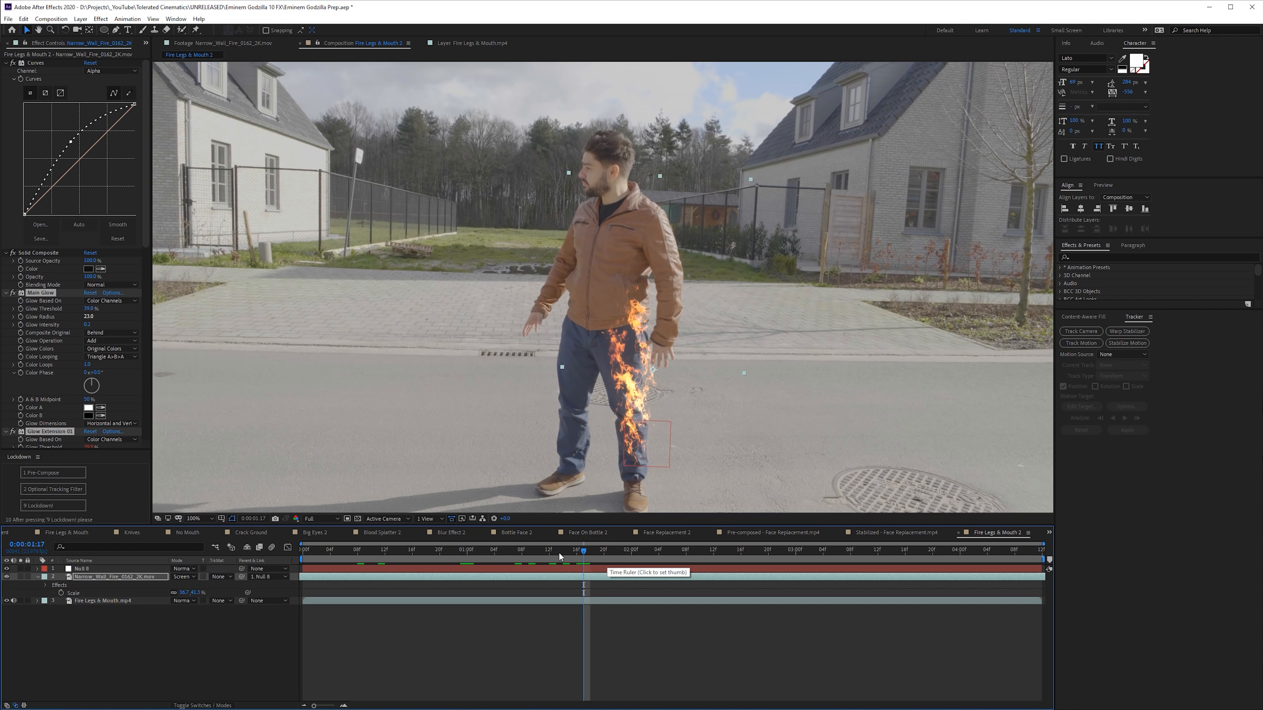
- Apply Hue/Saturation to the fire layer and shift its Master Hue slightly
key("ctrl+space")
type("hue")
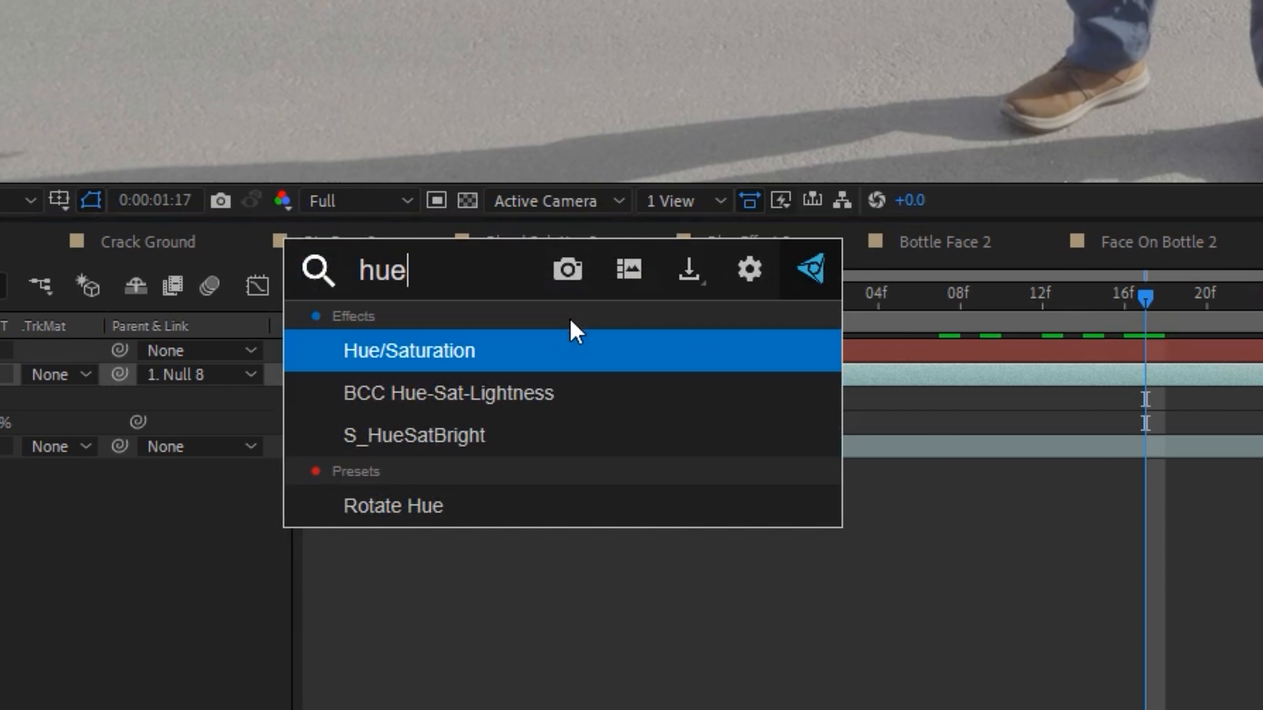
key("Return")
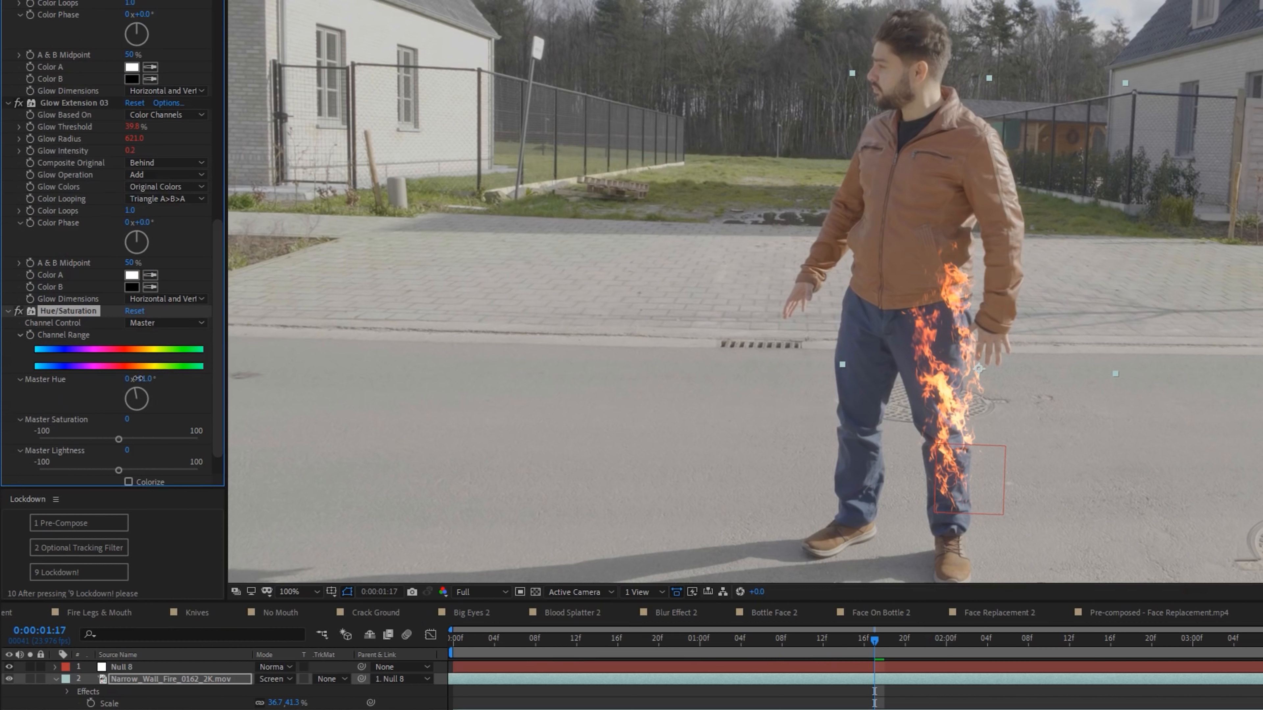
left_click_drag(140, 382, 139, 382)
- Create an adjustment layer named Reflection above the fire layer and apply the Curves effect to it
right_click(349, 704)
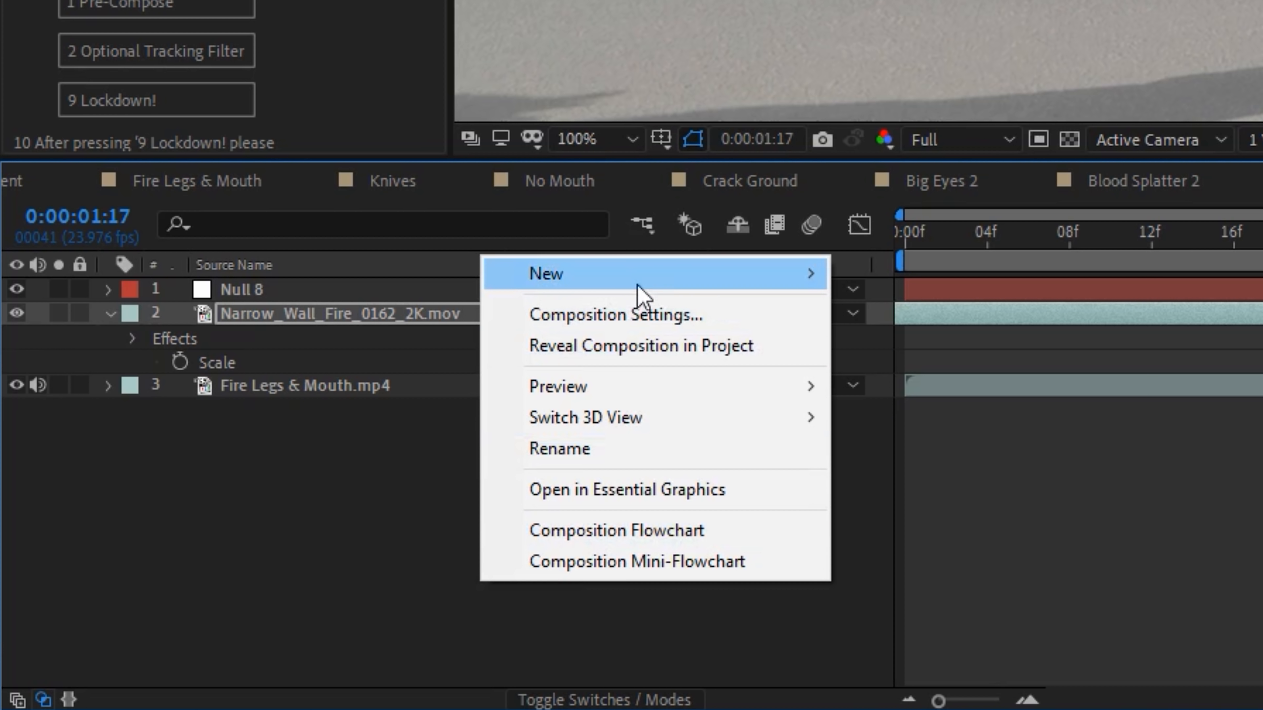
mouse_move(637, 282)
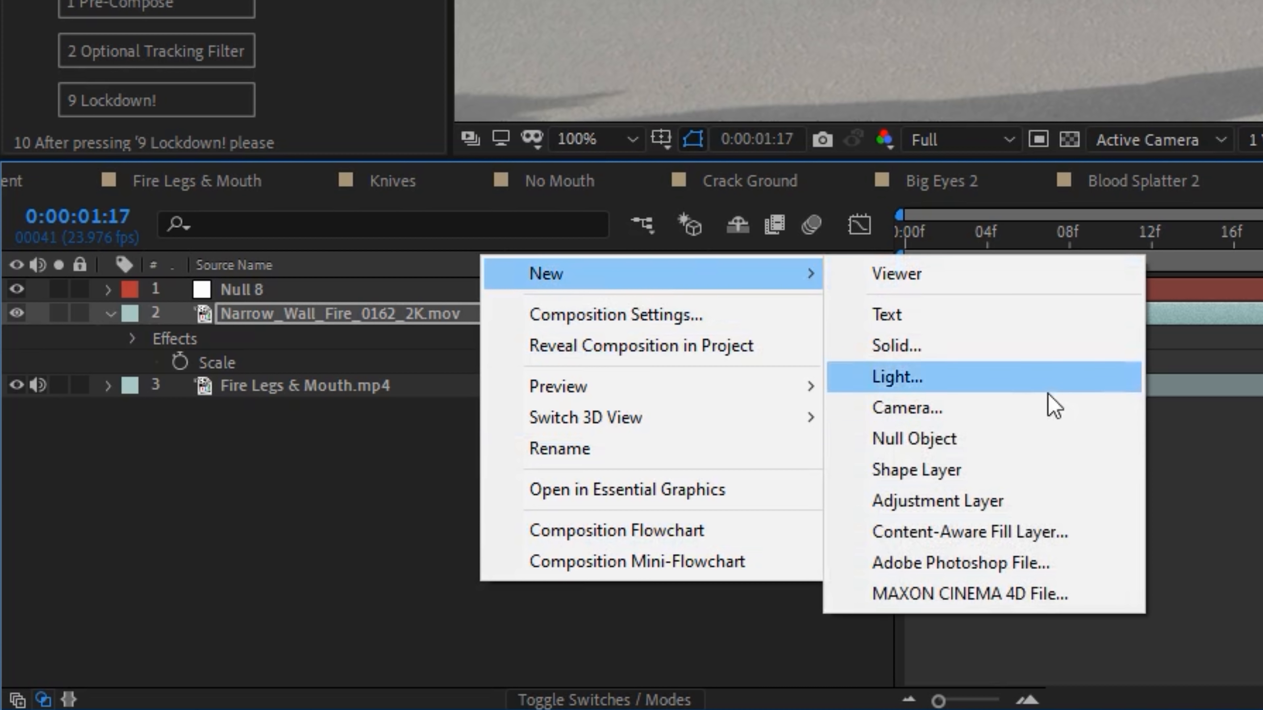
left_click(959, 502)
key("Return")
type("Reflection")
key("Return")
key("ctrl+space")
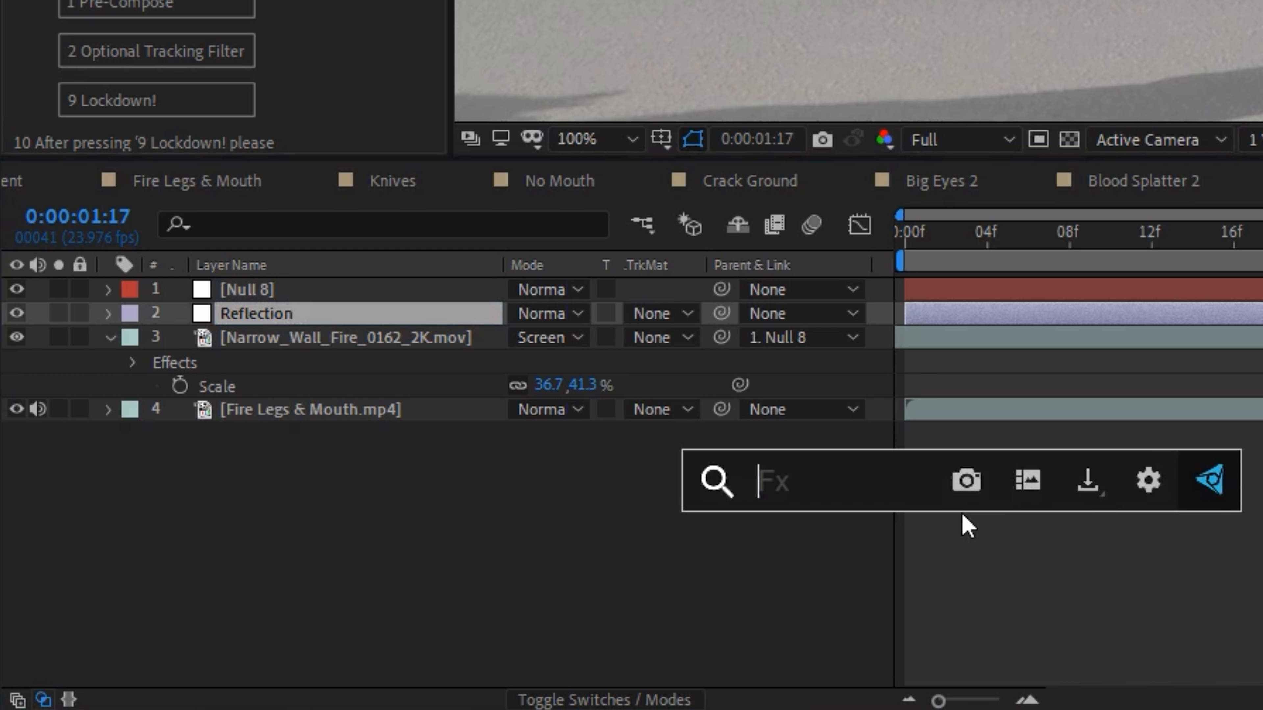
type("cur")
key("Return")
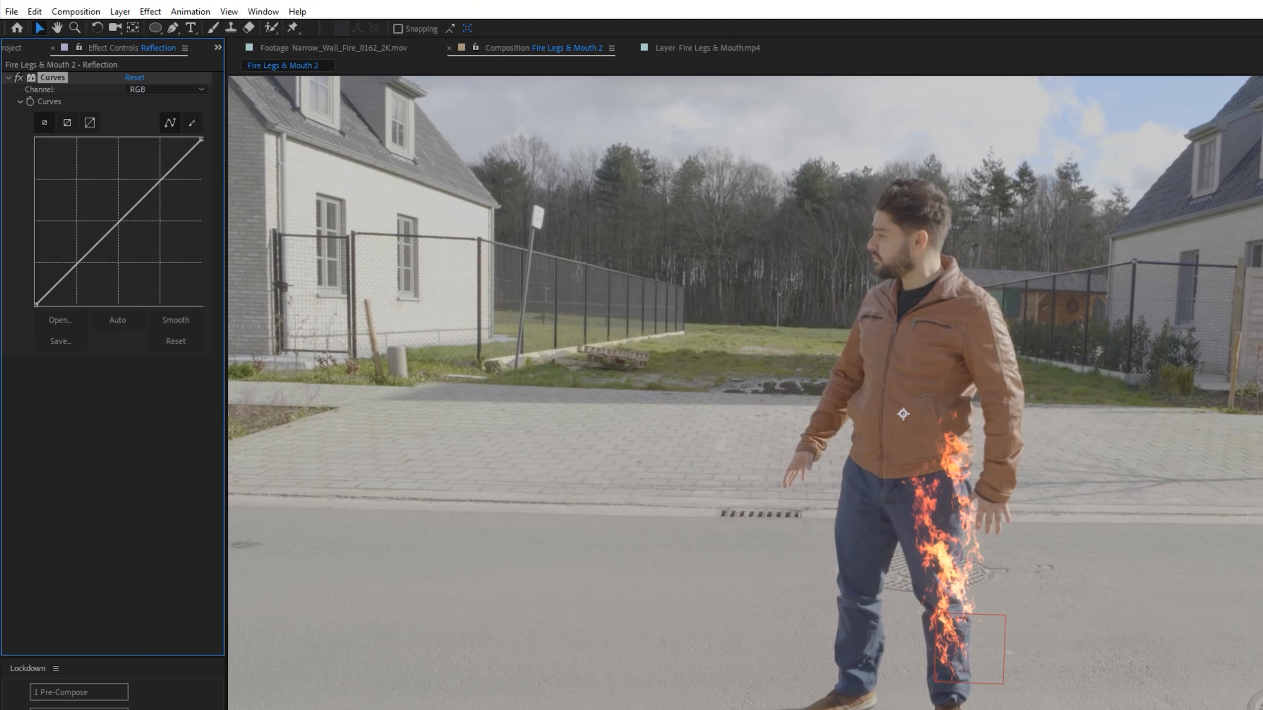
- Draw a Pen mask around the man's burning left leg on the Reflection layer and parent the layer to Null 8
left_click(172, 28)
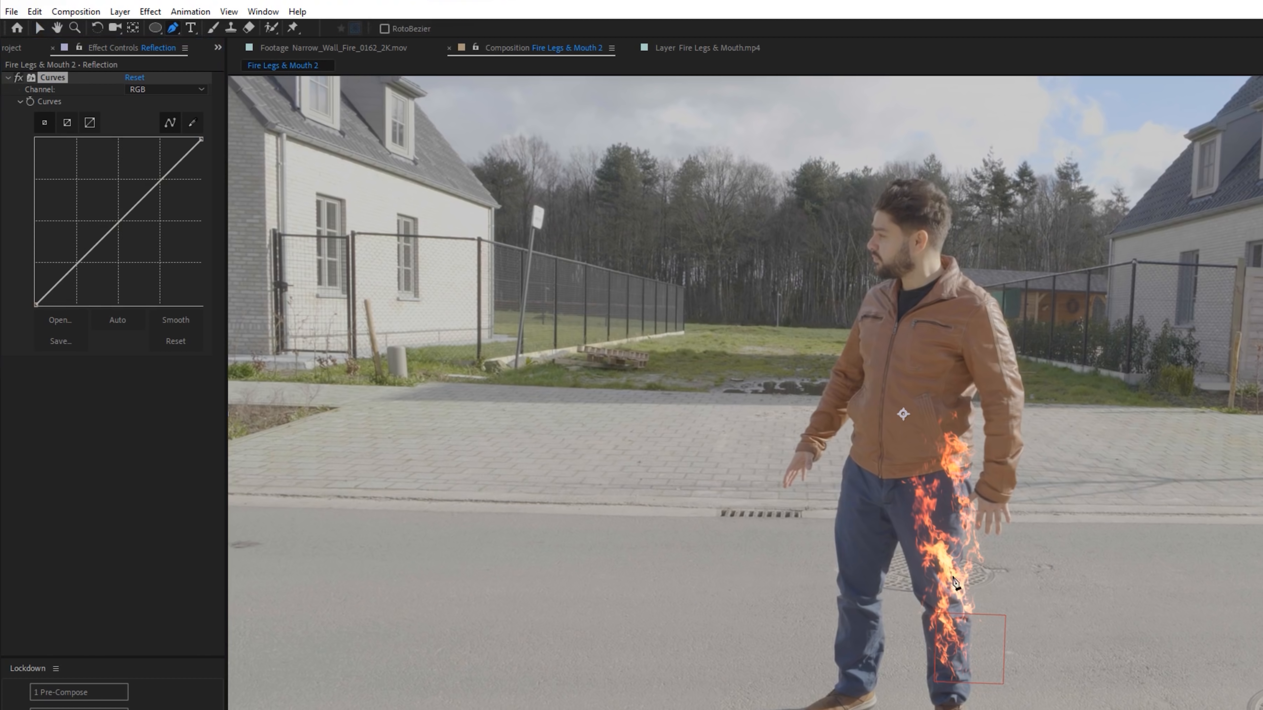
left_click(920, 483)
left_click_drag(906, 527, 908, 546)
left_click_drag(916, 577, 922, 601)
left_click(963, 669)
left_click(964, 617)
left_click(956, 559)
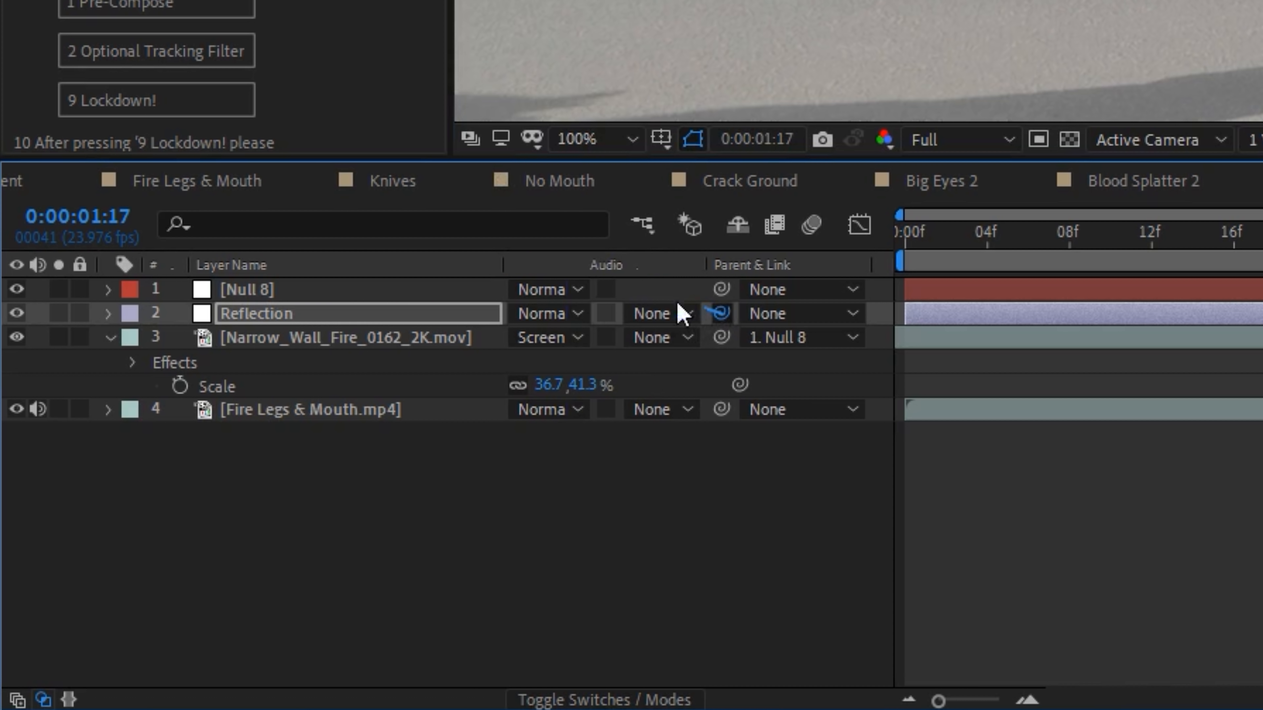
left_click_drag(721, 313, 308, 296)
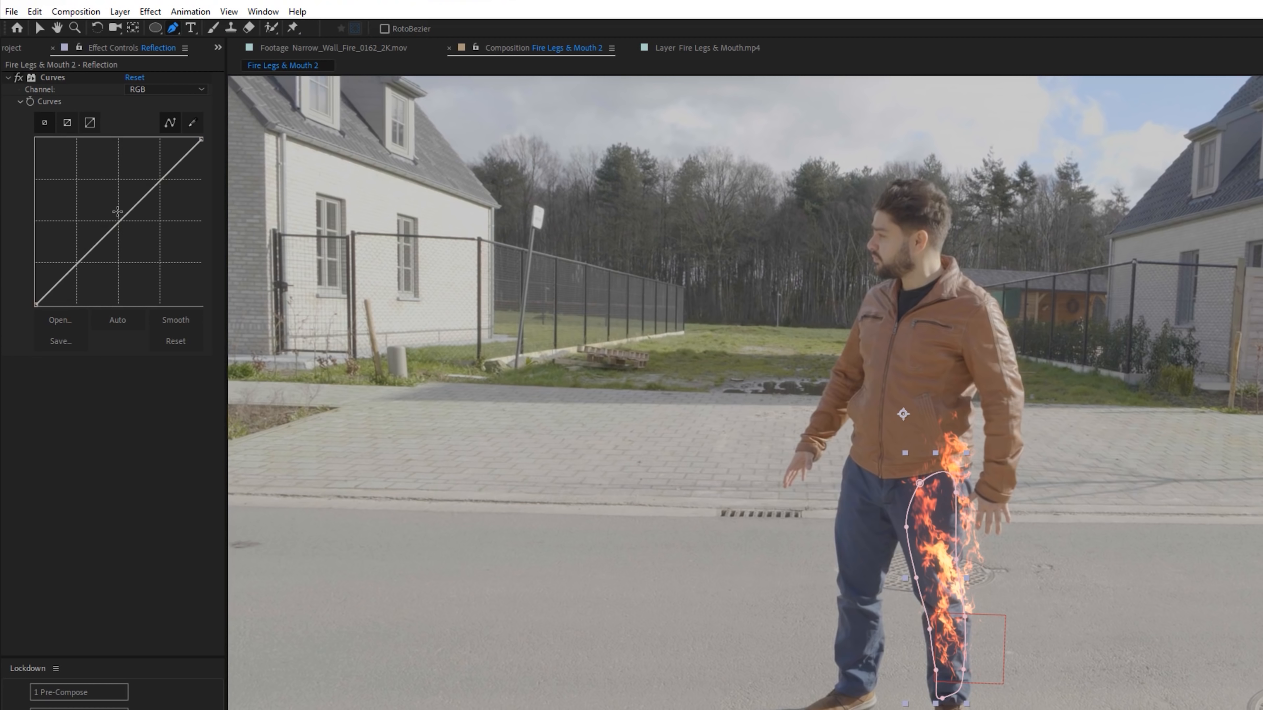
- Warm up the Reflection layer with Curves by raising the Red channel and slightly lowering the Blue channel
left_click_drag(117, 212, 118, 201)
left_click(184, 91)
left_click(163, 119)
left_click(160, 90)
left_click(159, 152)
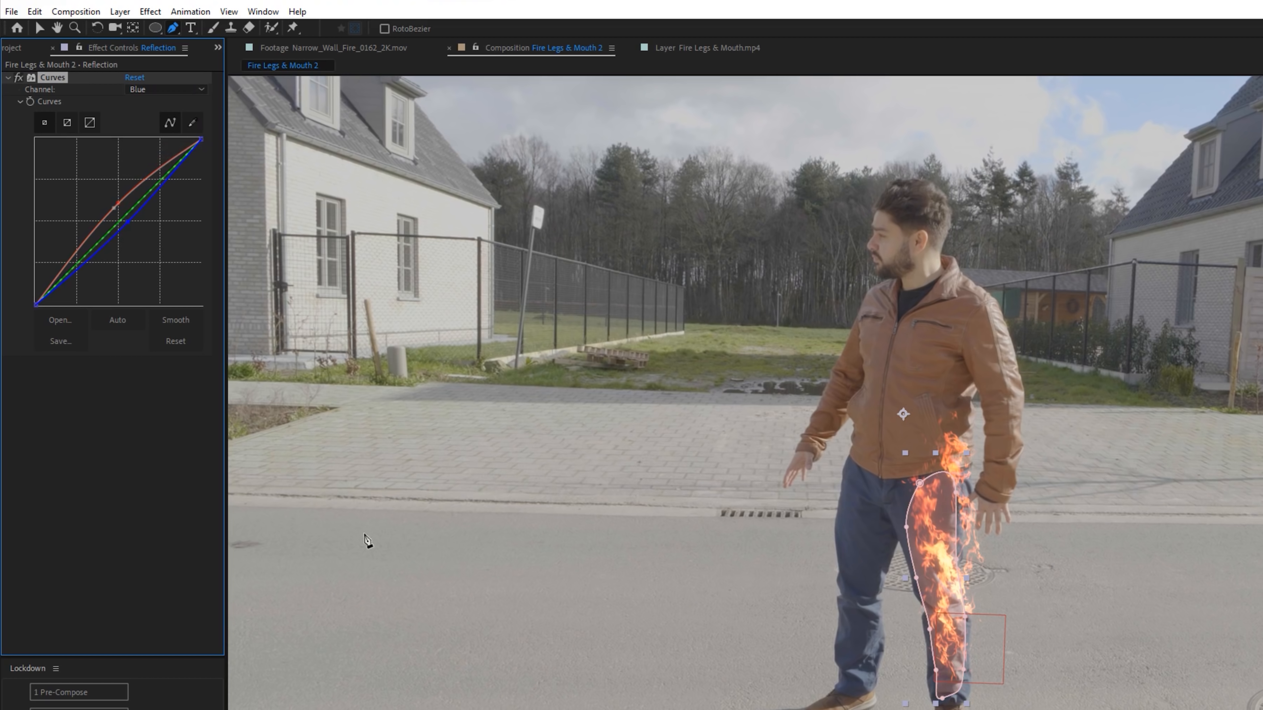
- Strengthen the Reflection layer's Curves by raising RGB and Red and lowering Blue, and adjust the feather of its mask
left_click_drag(112, 208, 72, 261)
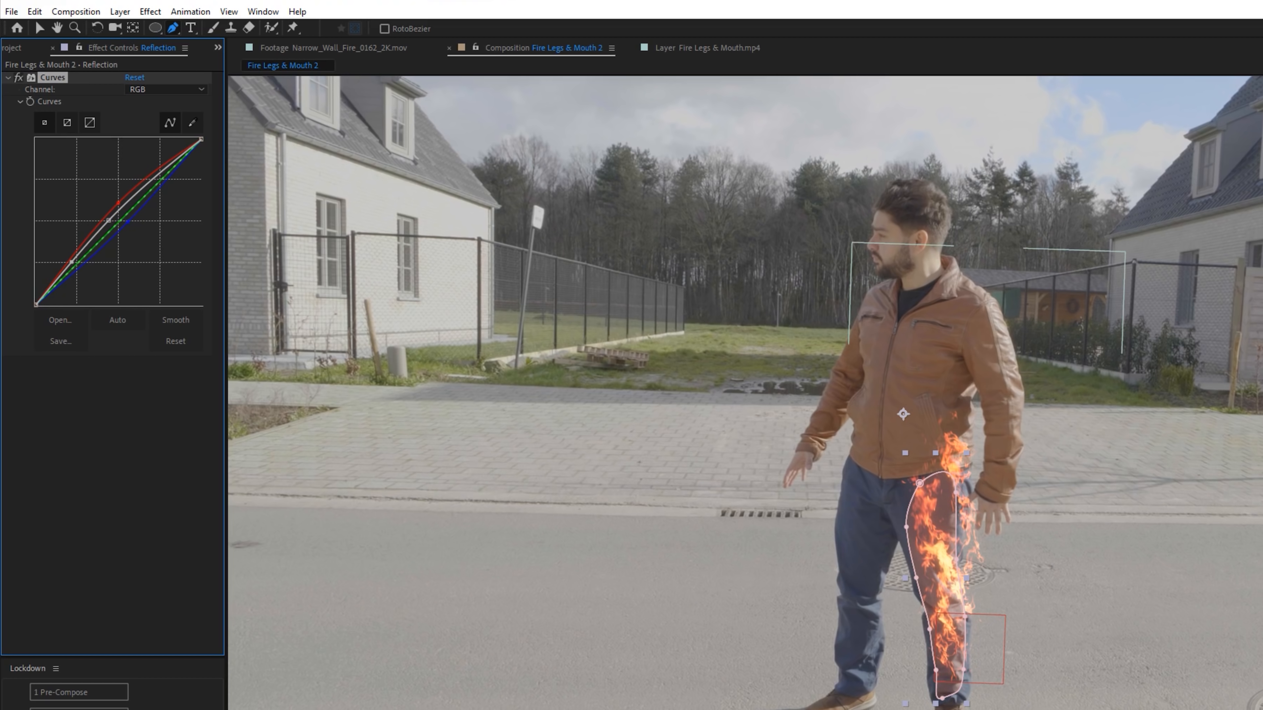
left_click_drag(129, 222, 116, 199)
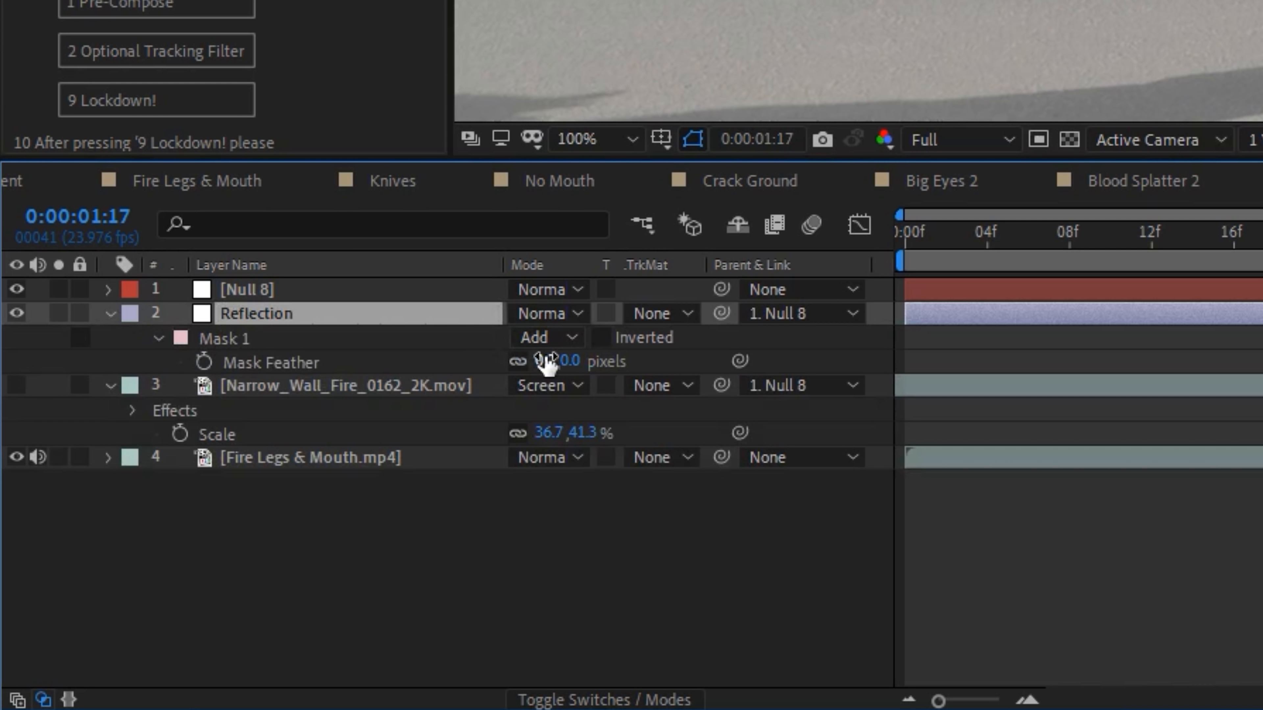
left_click_drag(547, 362, 597, 362)
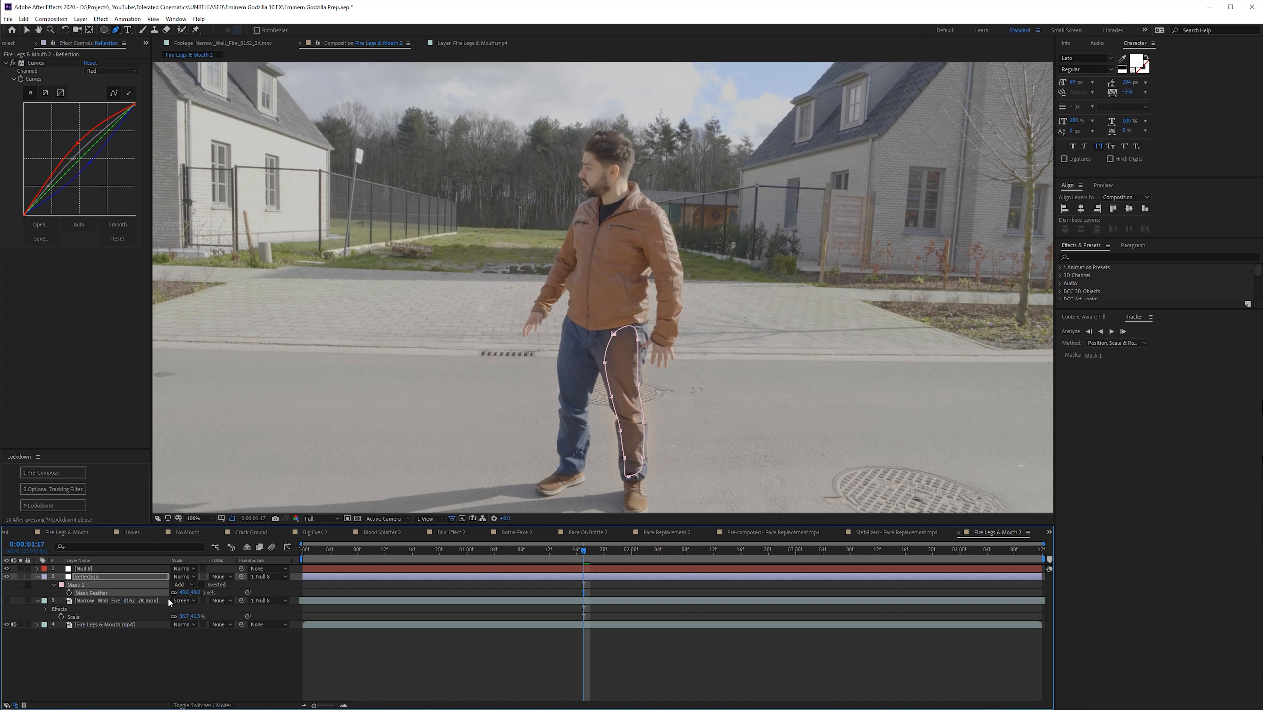
- Move the Reflection layer below the Narrow_Wall_Fire_0162_2K.mov layer
left_click_drag(84, 578, 87, 622)
left_click(113, 657)
key("v")
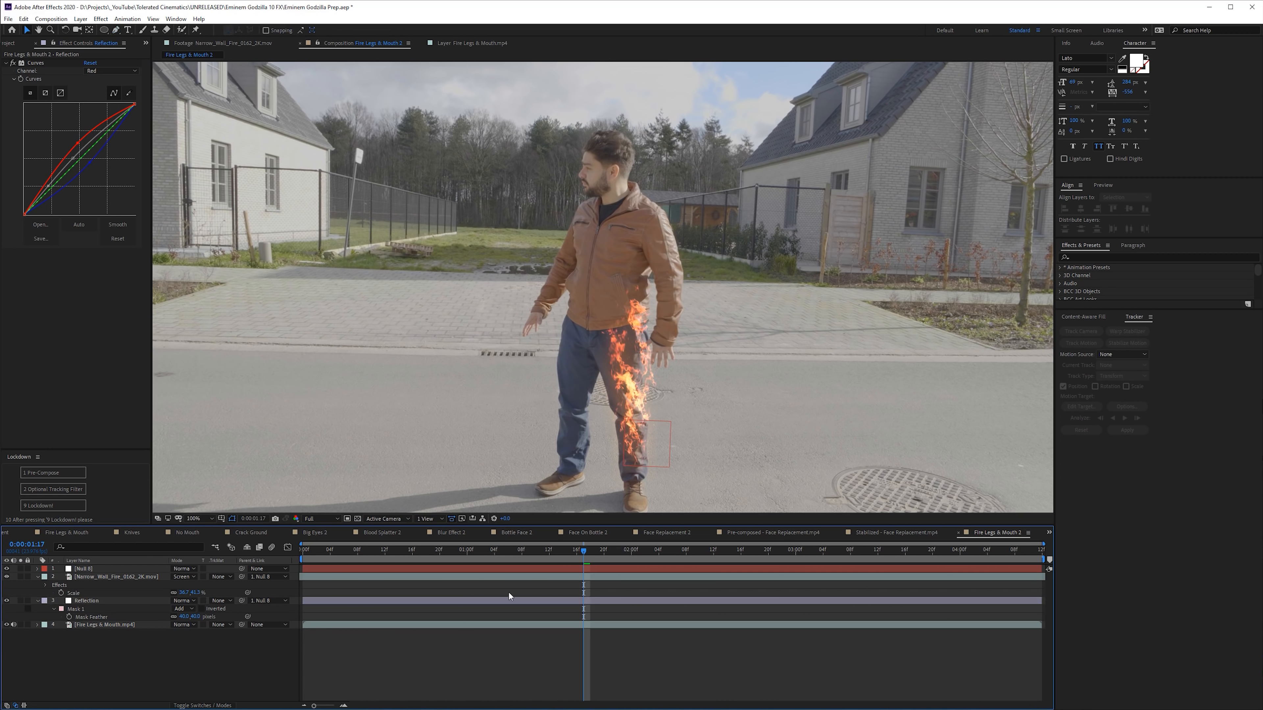
- Extend the upper part of the Reflection mask from the hip onto the lower jacket
left_click(334, 602)
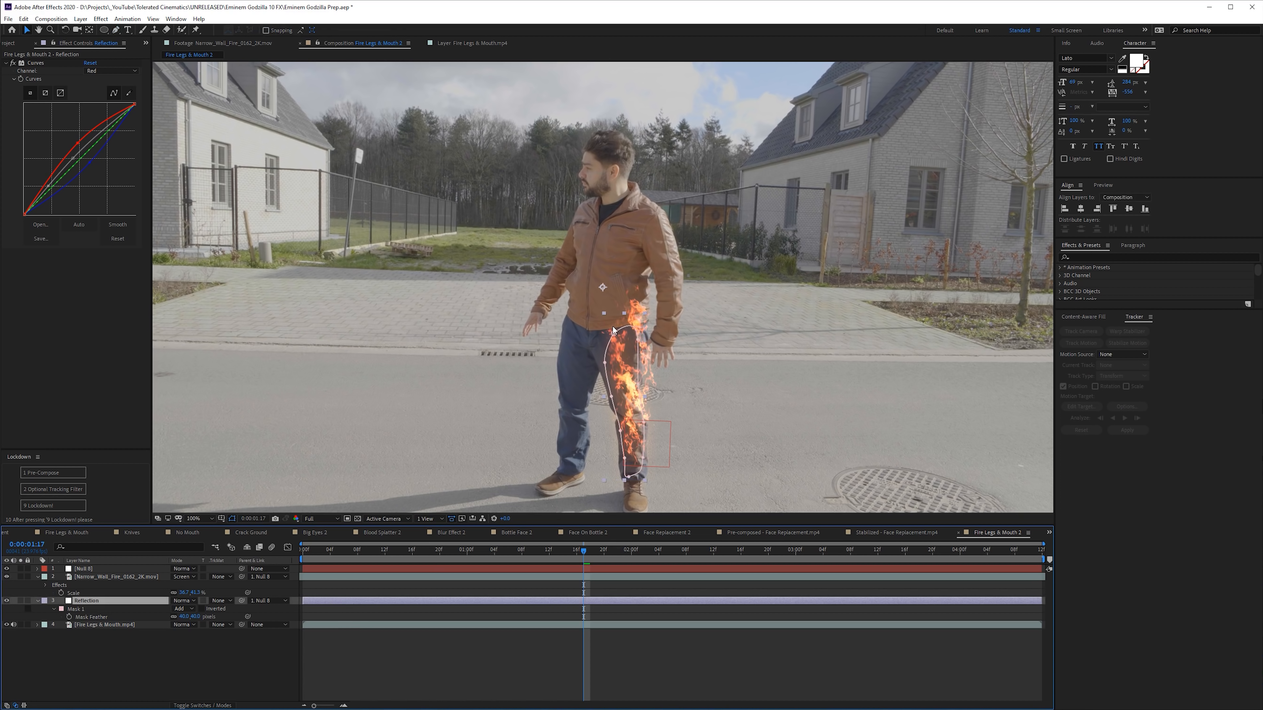
left_click_drag(614, 333, 619, 267)
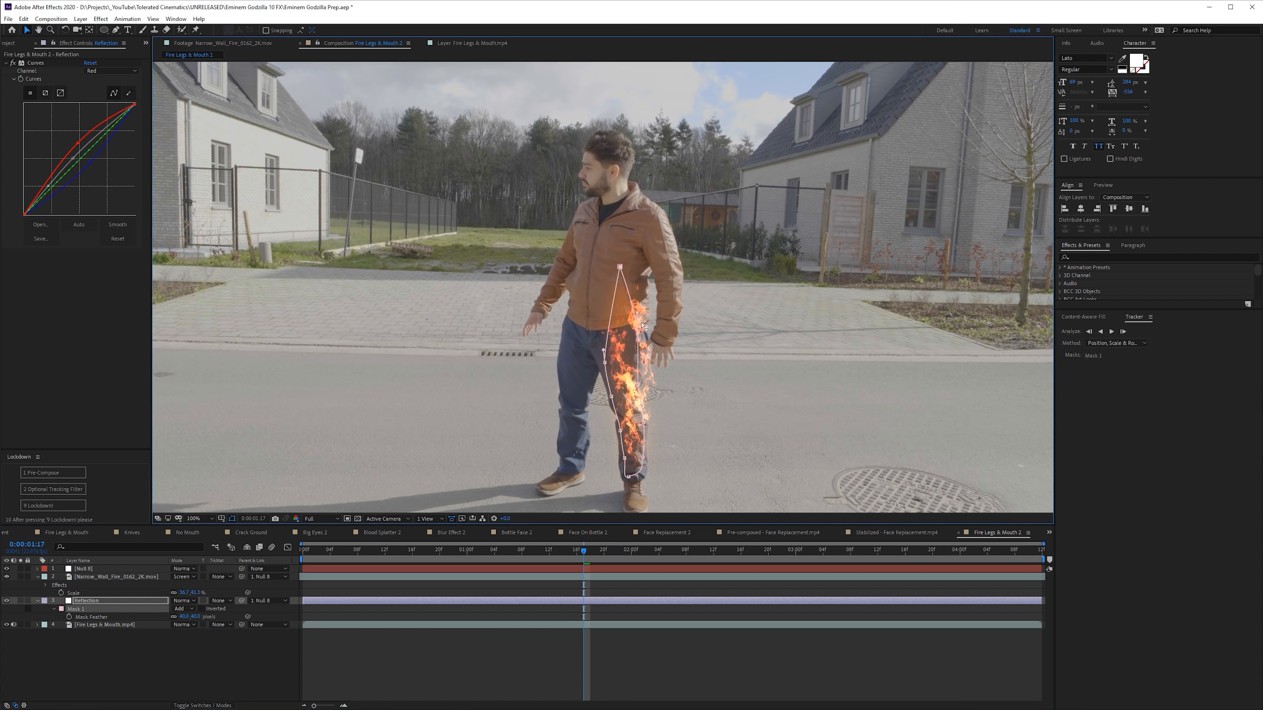
left_click(583, 672)
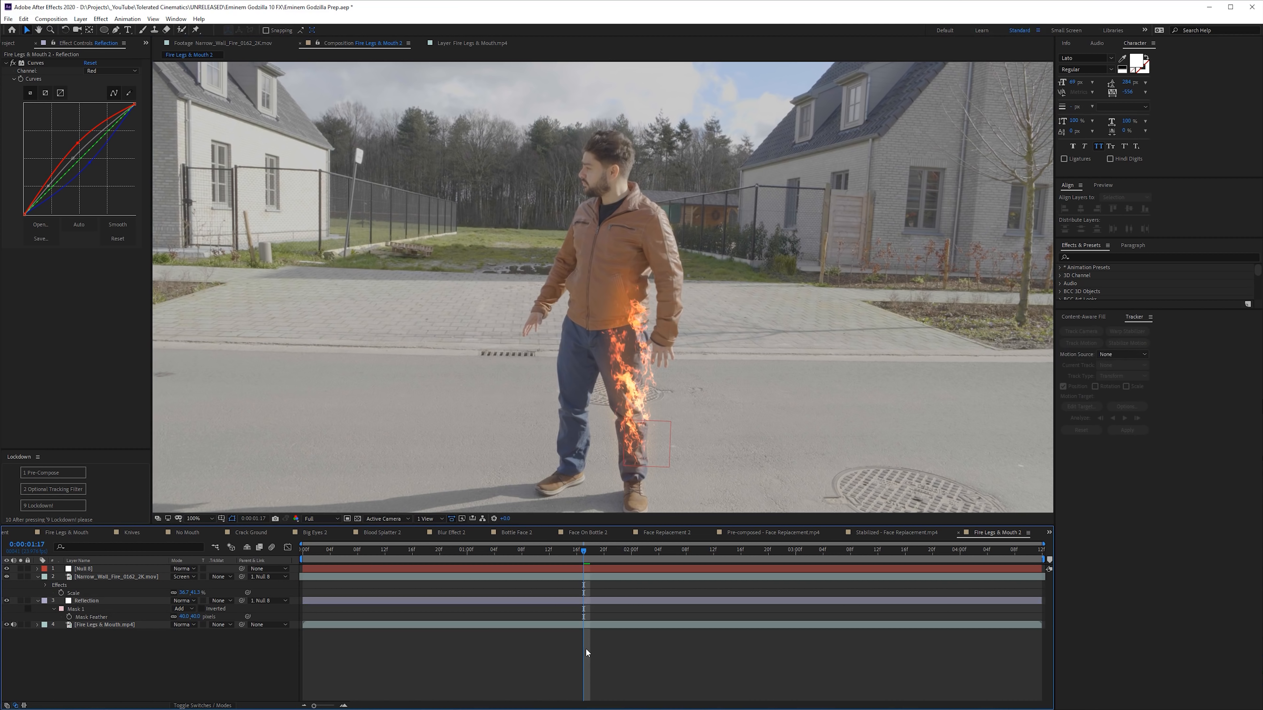
- Start animating the Reflection layer's Opacity with a keyframe at 0:00:00:09
left_click_drag(431, 561, 365, 562)
left_click(100, 601)
key("t")
left_click(61, 609)
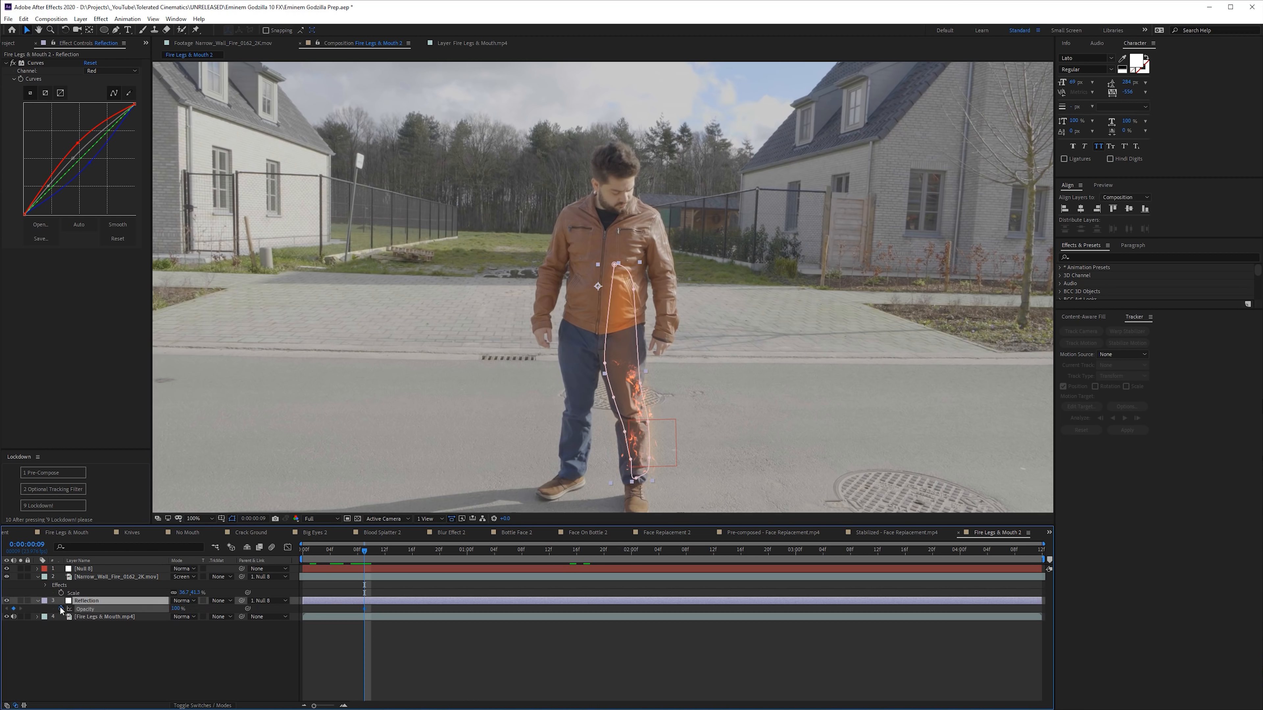
- Place the second Opacity keyframe of the Reflection layer at about 0:00:02:09 and preview the fade
key("space")
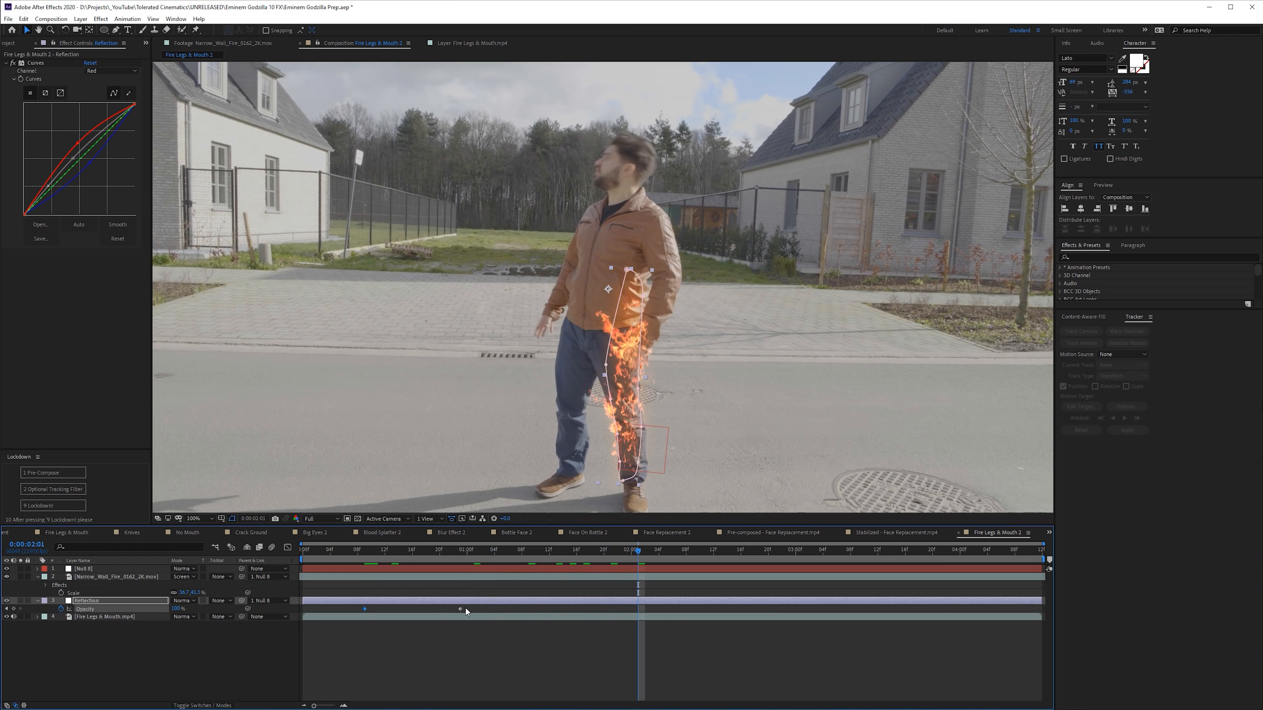
left_click_drag(627, 550, 652, 580)
key("F2")
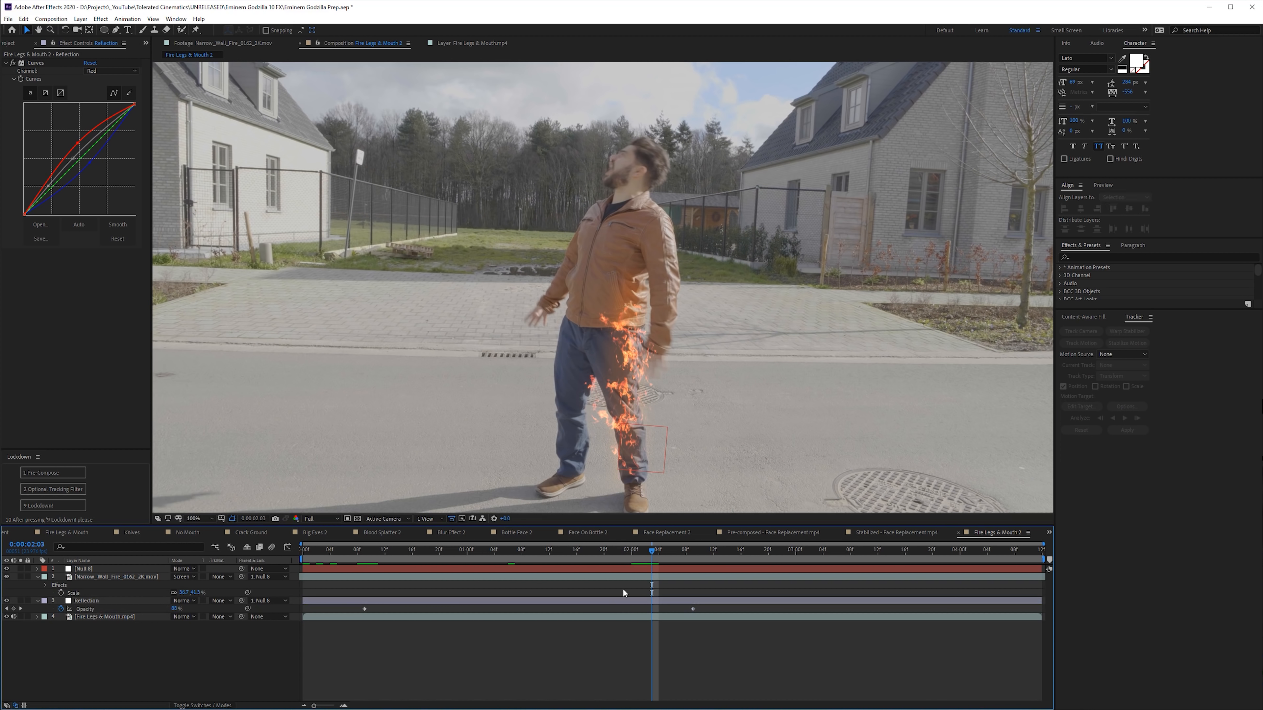
left_click(629, 550)
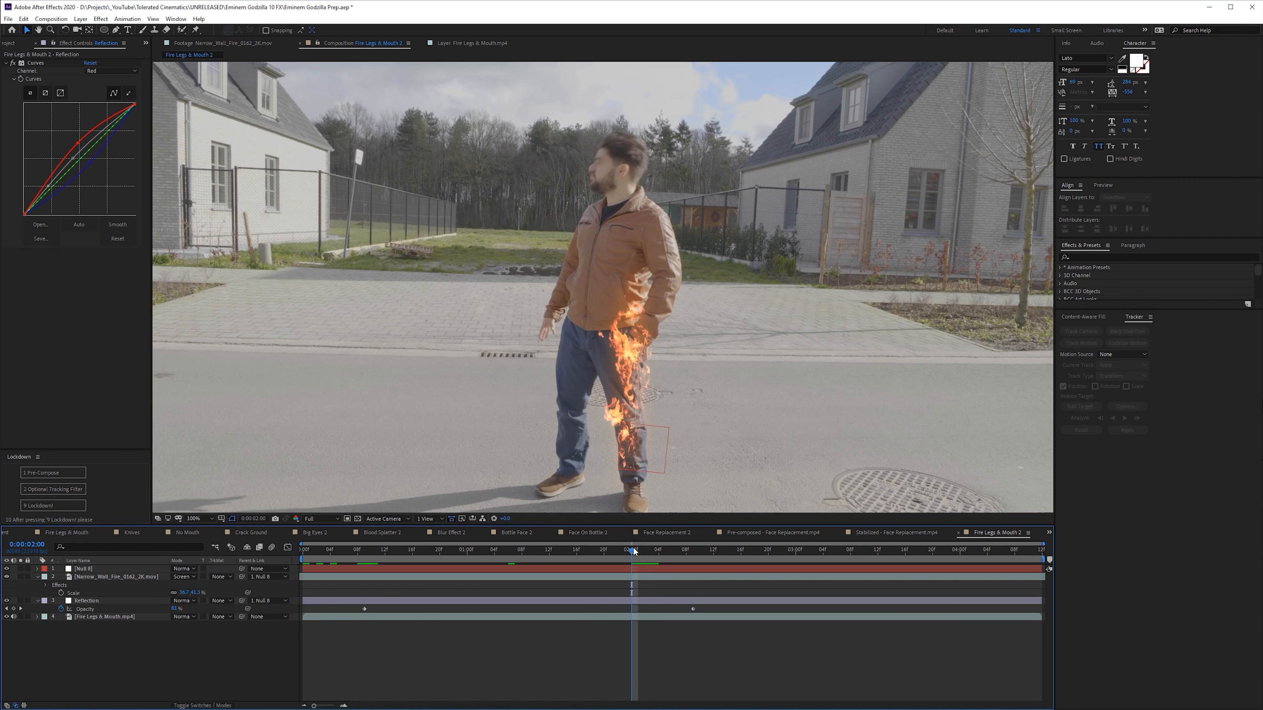
key("space")
- Add Fireball_0034_2K.mov as the top layer of Fire Legs & Mouth 2 and shift its start to about two seconds
left_click(5, 44)
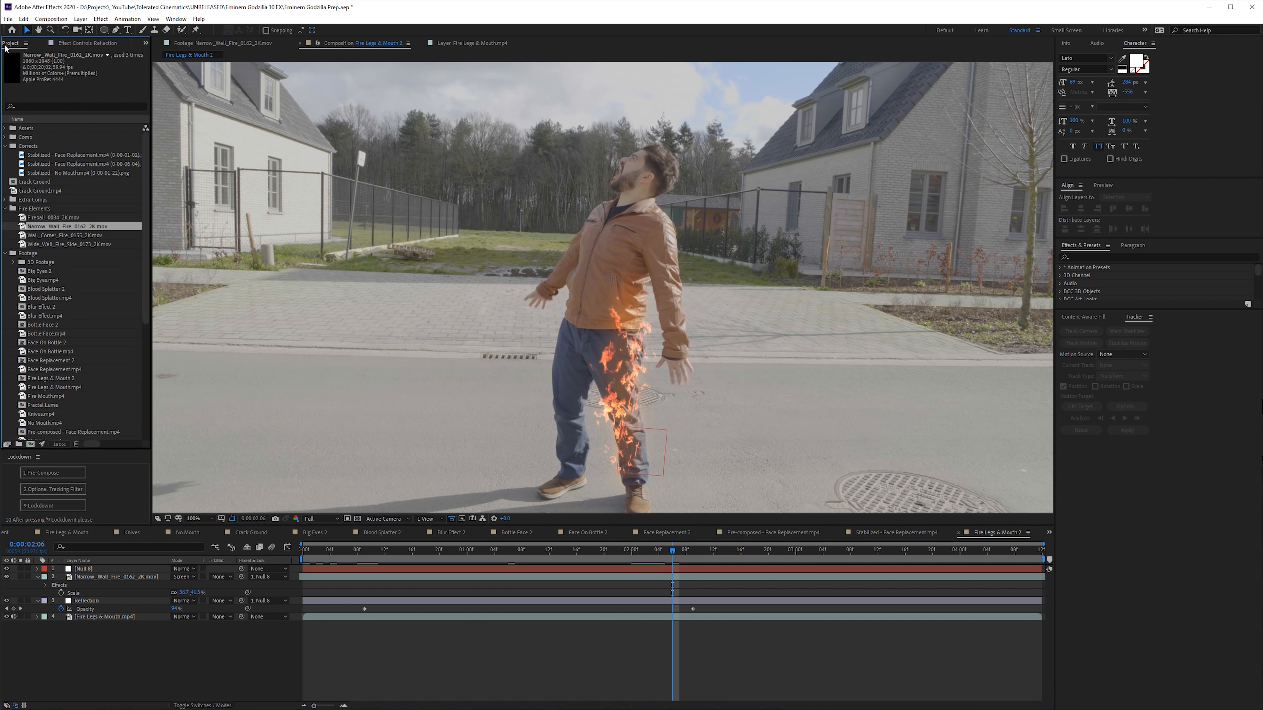
double_click(48, 245)
left_click(51, 236)
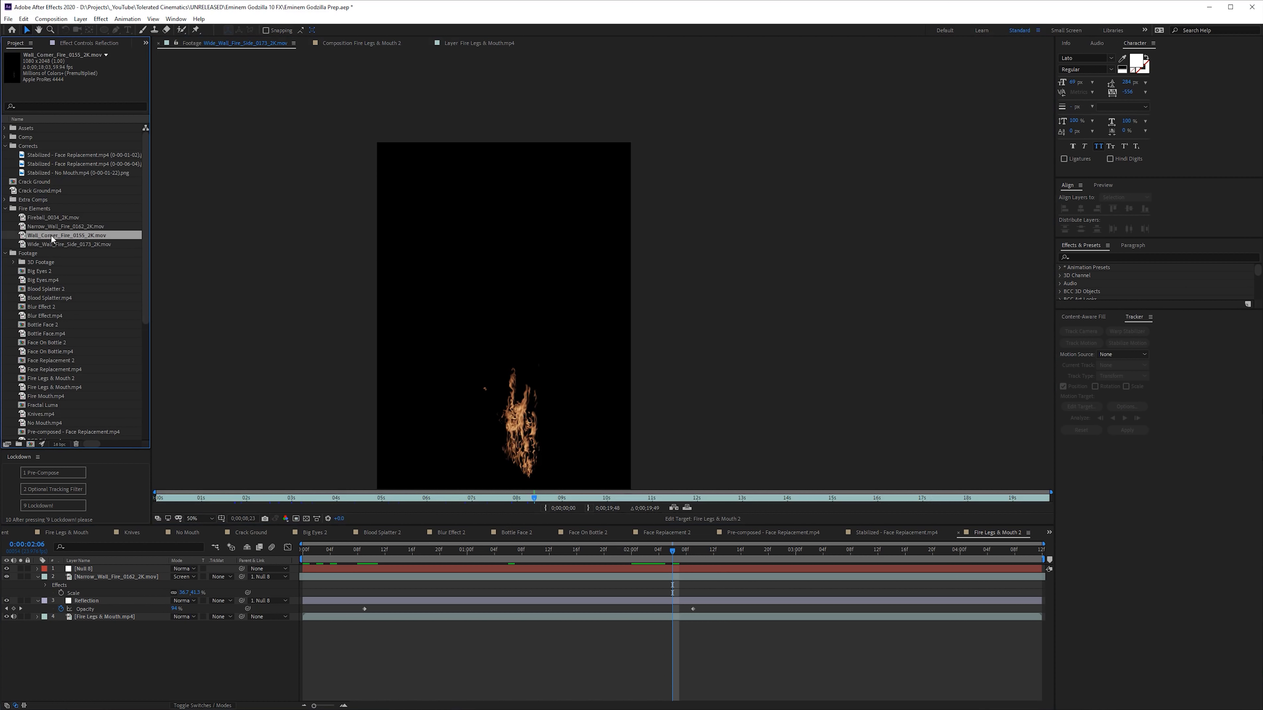
left_click(46, 219)
left_click_drag(46, 218, 106, 567)
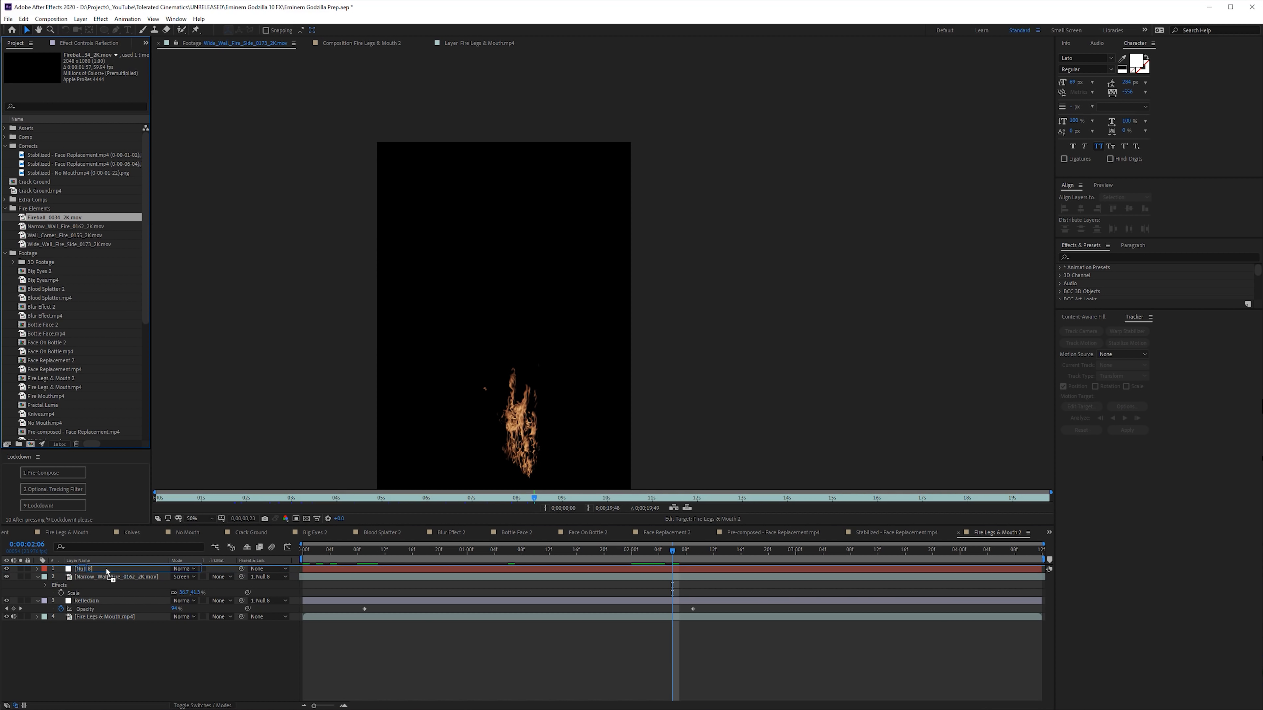
left_click_drag(359, 568, 622, 570)
- Flip the fireball horizontally, scale it down and place it in front of the man's face
right_click(500, 419)
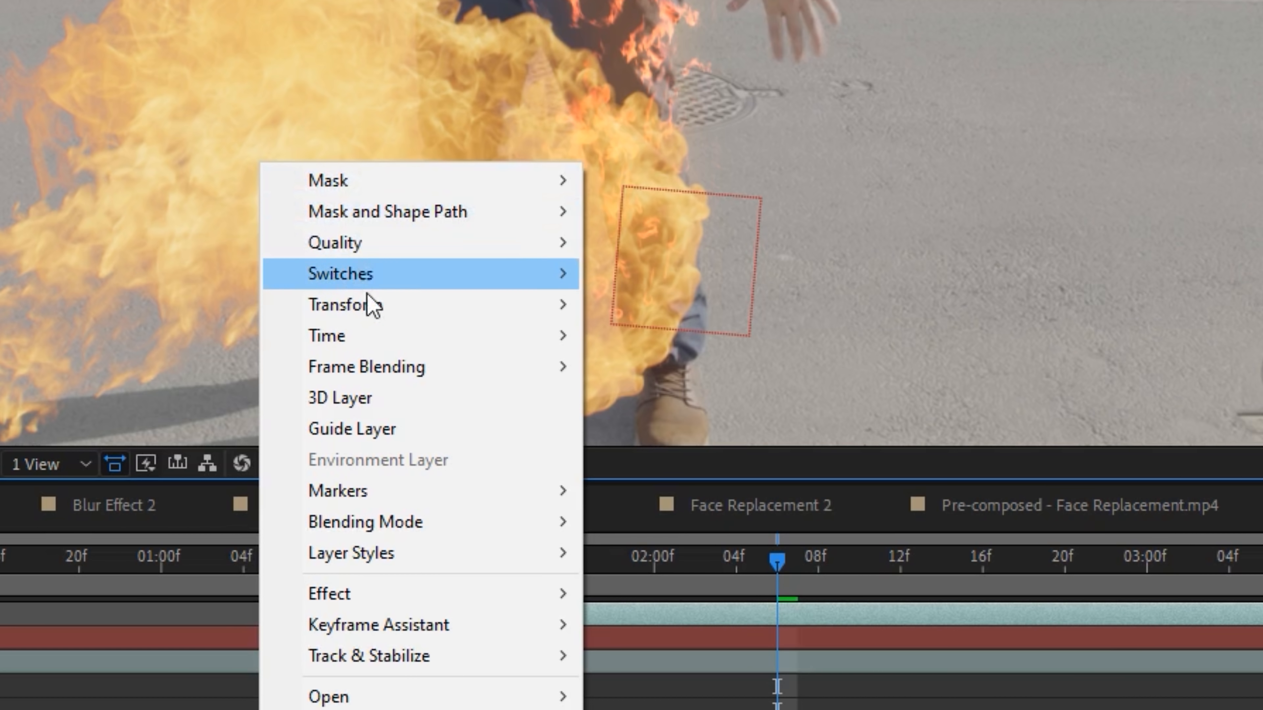
mouse_move(348, 305)
left_click(728, 536)
left_click_drag(674, 438, 498, 157)
key("s")
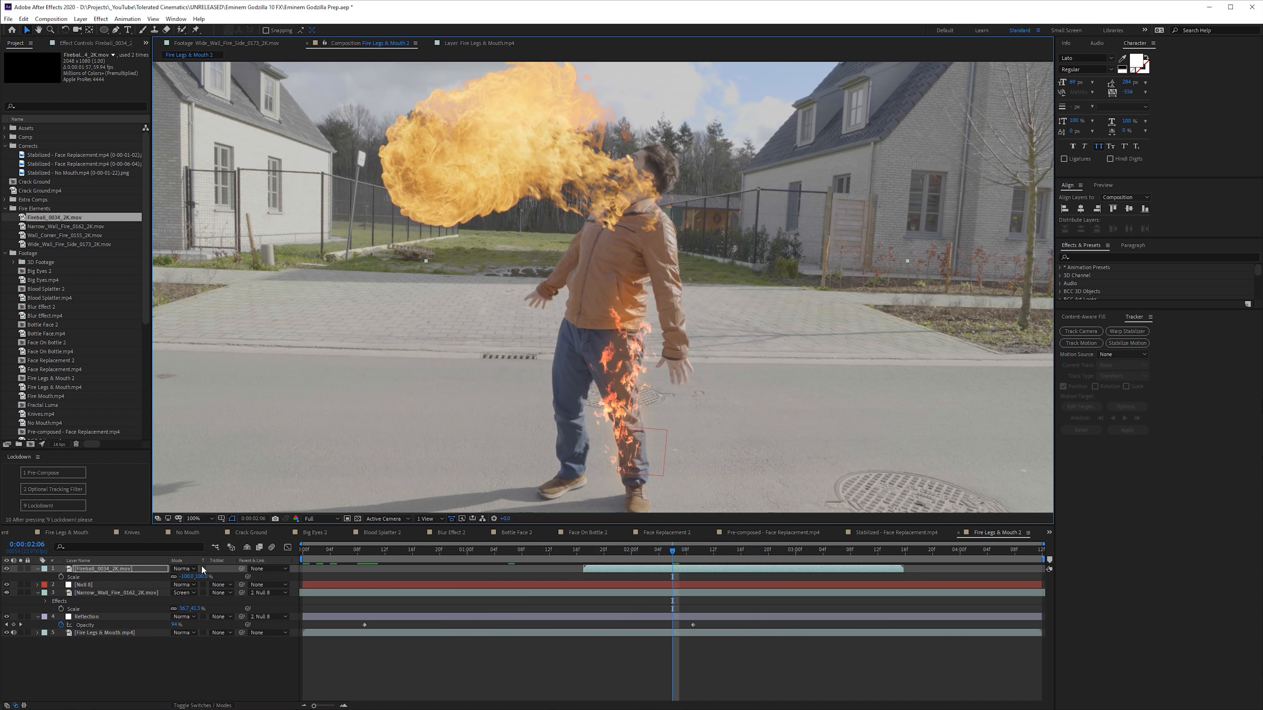
left_click_drag(202, 577, 189, 577)
left_click_drag(464, 101, 473, 257)
- Align the fireball's source with the man's mouth and trim the layer's start to about 0:00:02:01
left_click_drag(672, 550, 611, 552)
left_click_drag(592, 169, 558, 160)
left_click_drag(611, 551, 675, 568)
left_click_drag(638, 550, 666, 552)
left_click_drag(527, 154, 541, 153)
left_click_drag(666, 550, 743, 567)
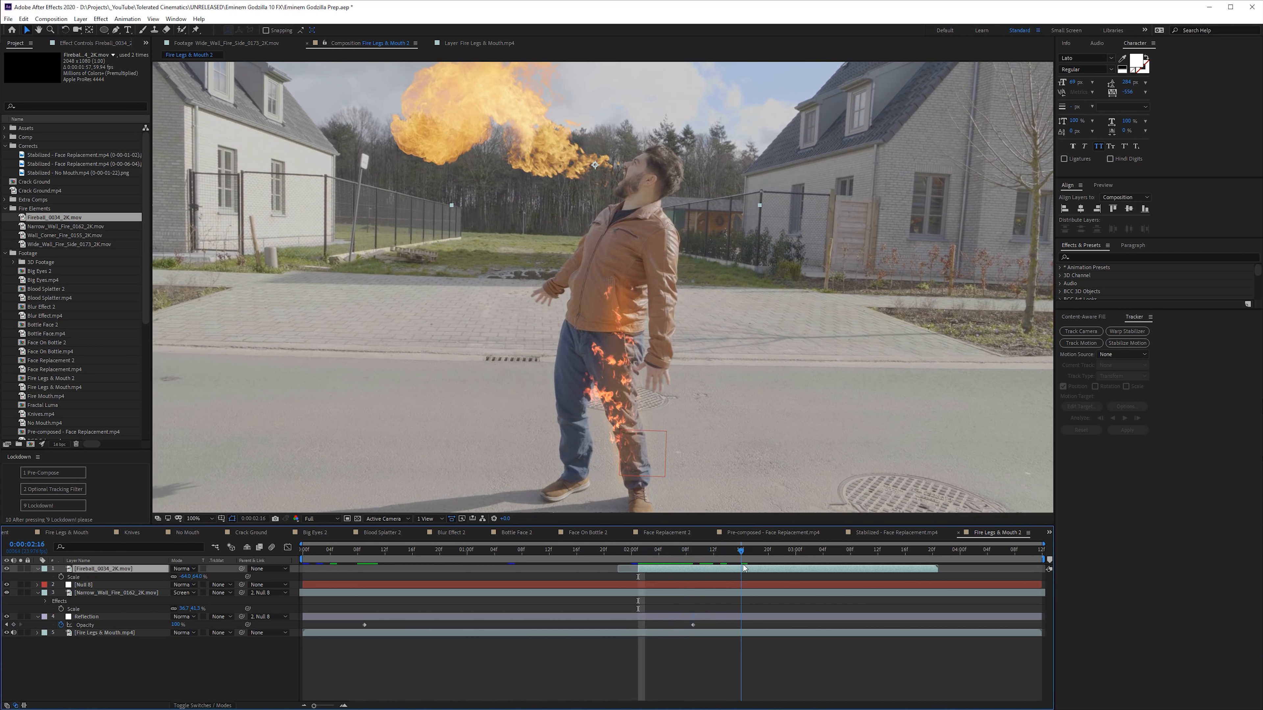
- Apply Solid Composite with a black color to the fireball layer and set its blending mode to Screen
key("ctrl+space")
type("solid")
key("Return")
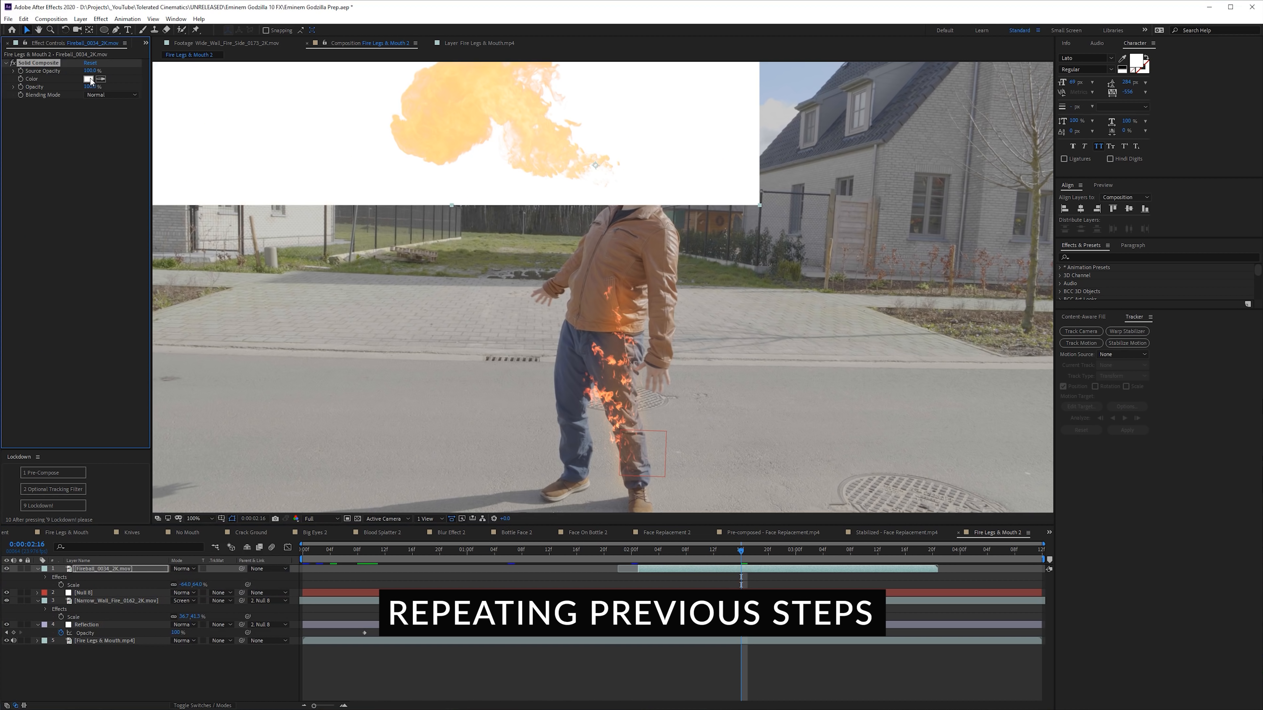
left_click(90, 80)
left_click_drag(0, 423, 0, 515)
left_click(102, 397)
left_click(184, 569)
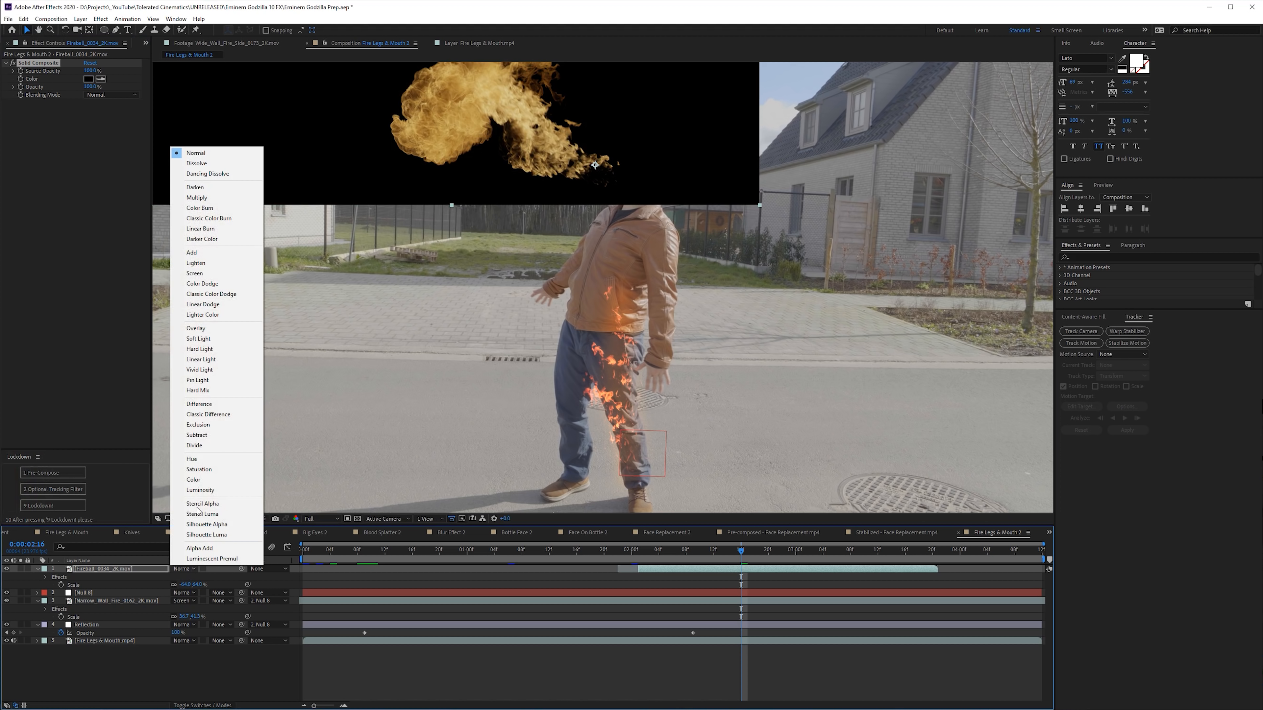
left_click(195, 273)
- Apply the Perfect Glow V2.0.1 preset to the fireball layer and adjust its Main Glow
key("ctrl+space")
type("good")
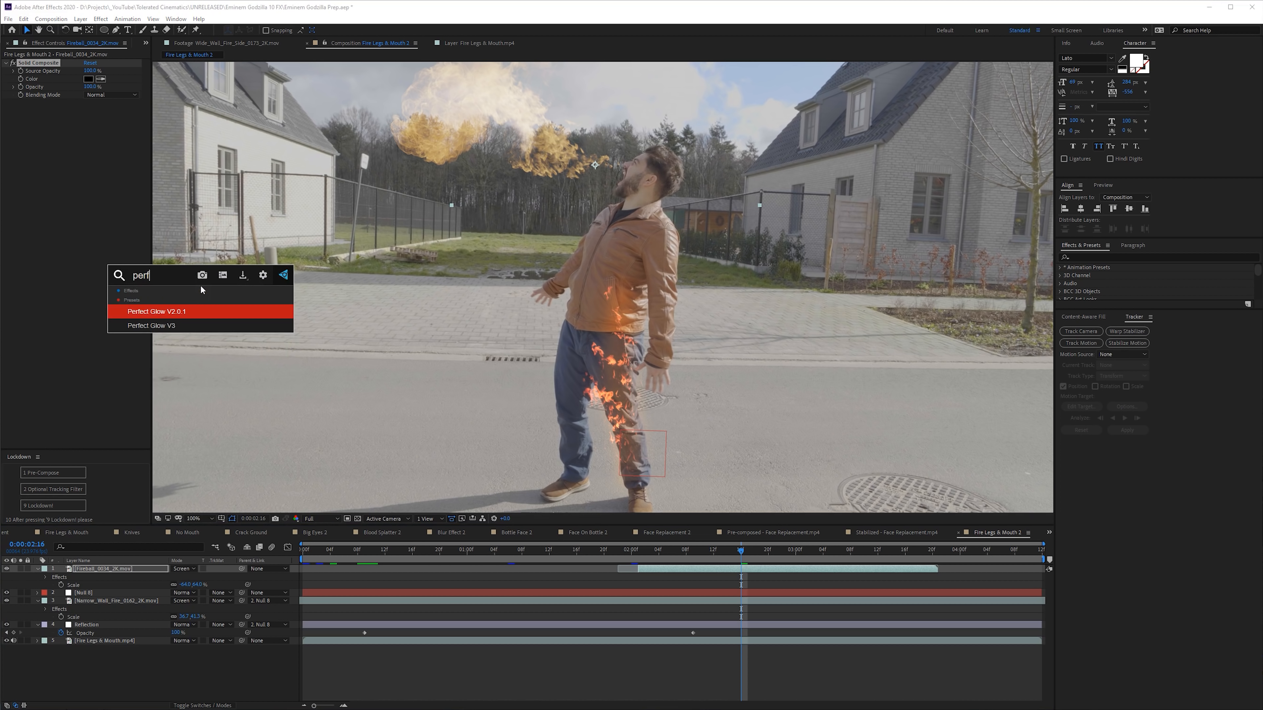
key("Return")
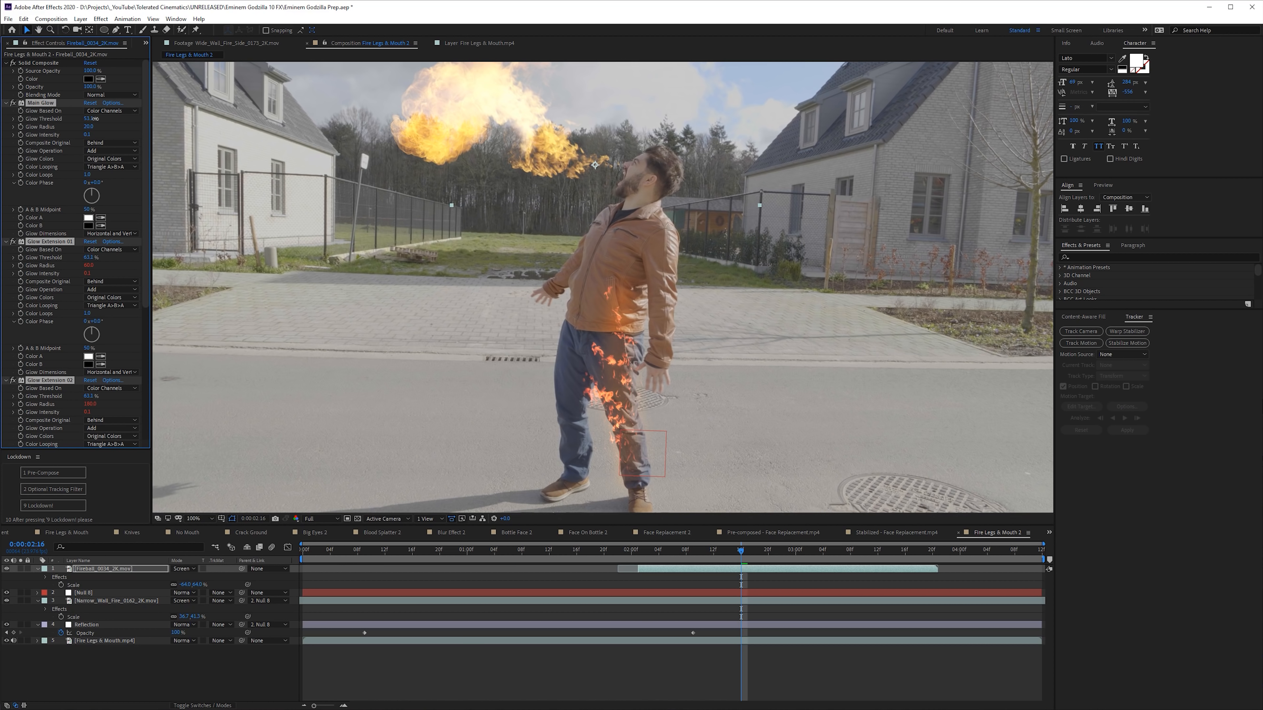
left_click(88, 134)
- Apply Hue/Saturation to the fireball layer and shift its Master Hue slightly toward red
key("ctrl+space")
type("hue")
key("Return")
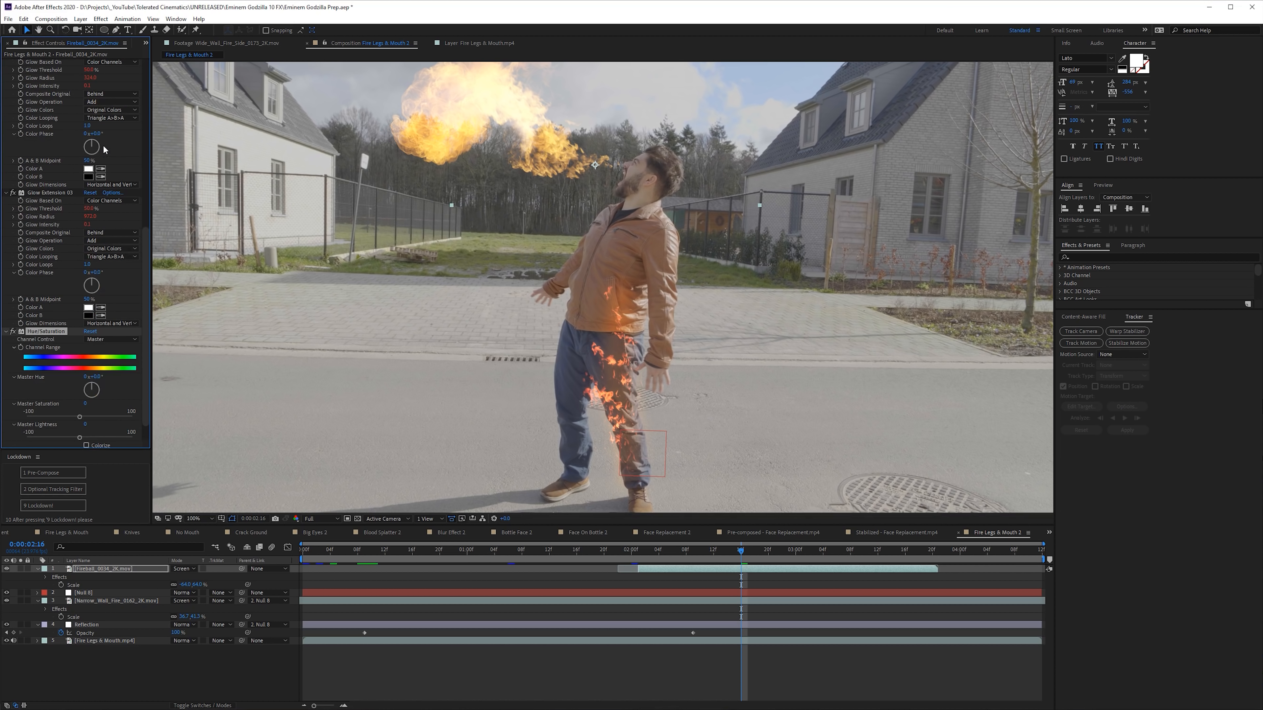
left_click_drag(97, 377, 92, 377)
- Increase the fireball's Main Glow radius and scrub through the shot to check the result
scroll(100, 164, "up", 6)
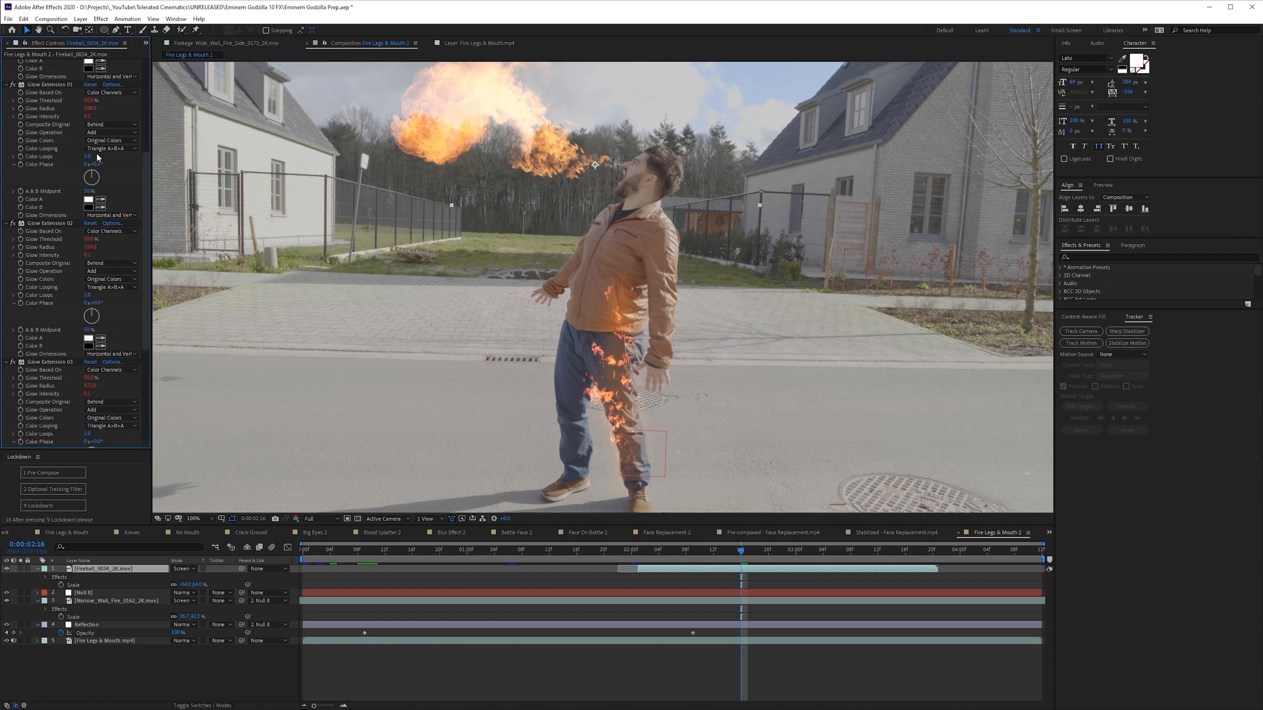
left_click_drag(88, 105, 194, 110)
left_click_drag(88, 97, 133, 98)
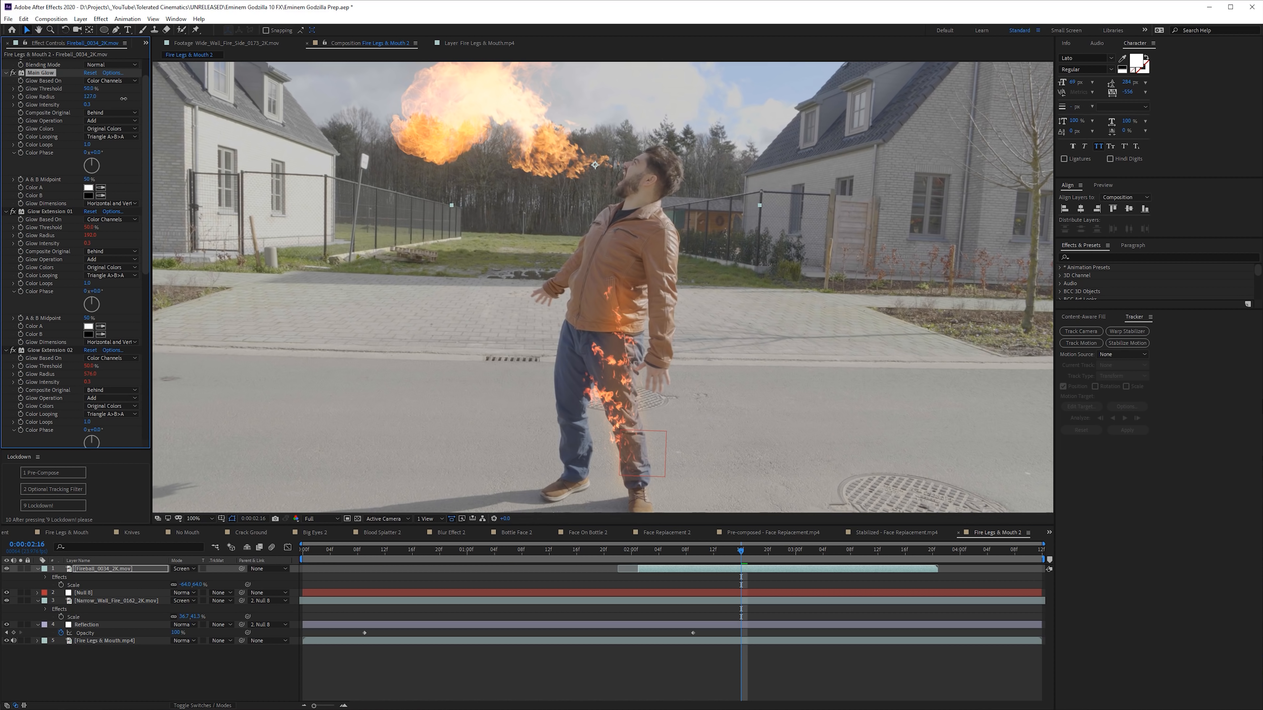
left_click(696, 666)
left_click_drag(676, 556, 796, 565)
left_click(146, 44)
left_click(160, 54)
scroll(61, 333, "down", 3)
left_click(18, 337)
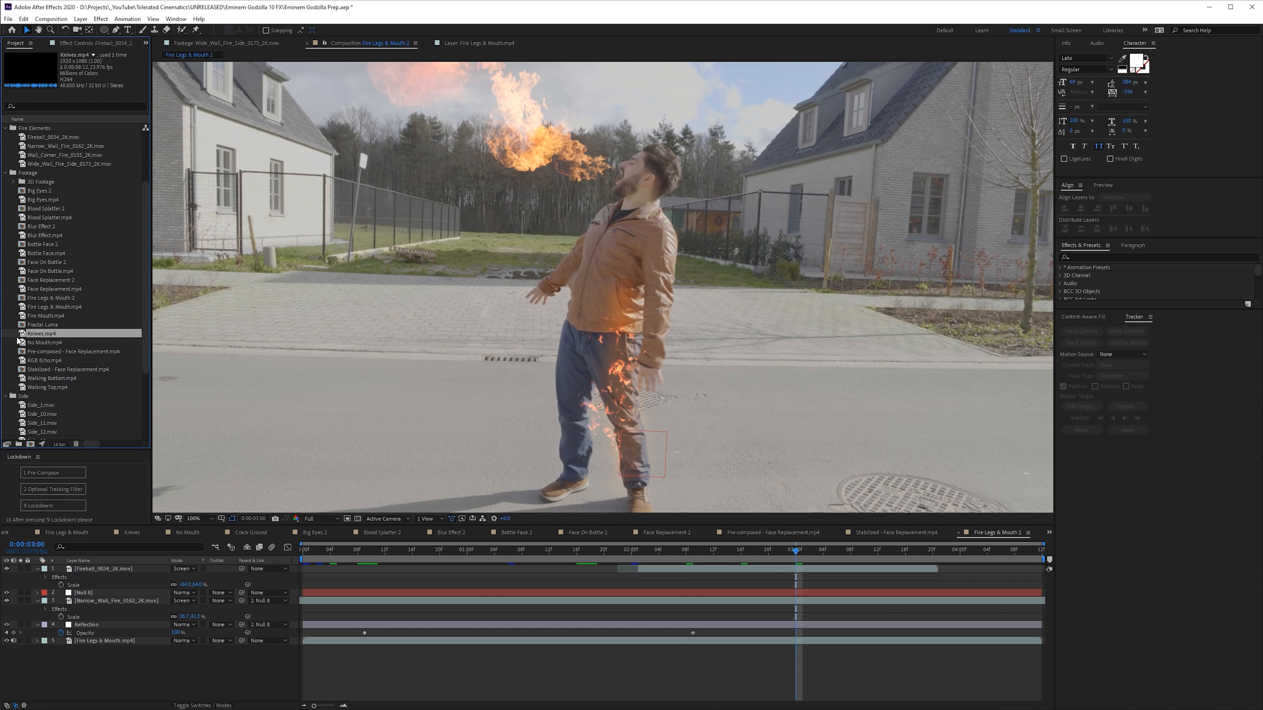
left_click_drag(63, 398, 31, 444)
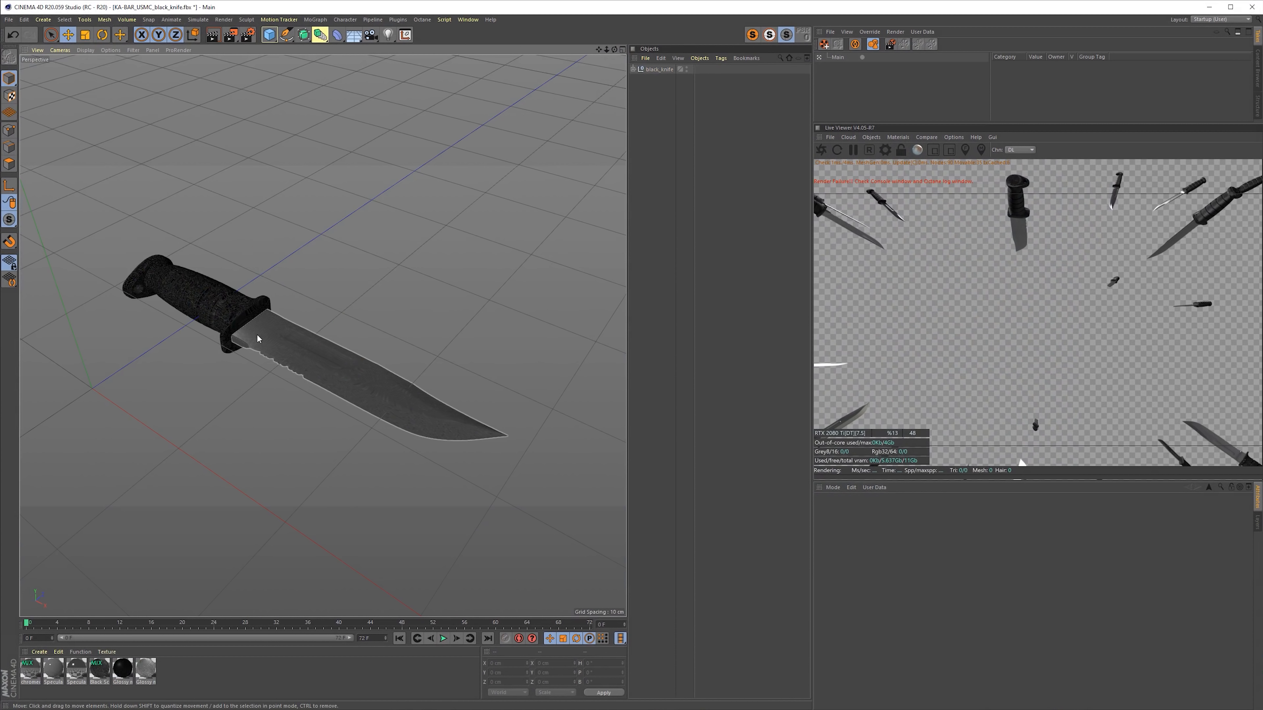
left_click_drag(257, 339, 400, 335)
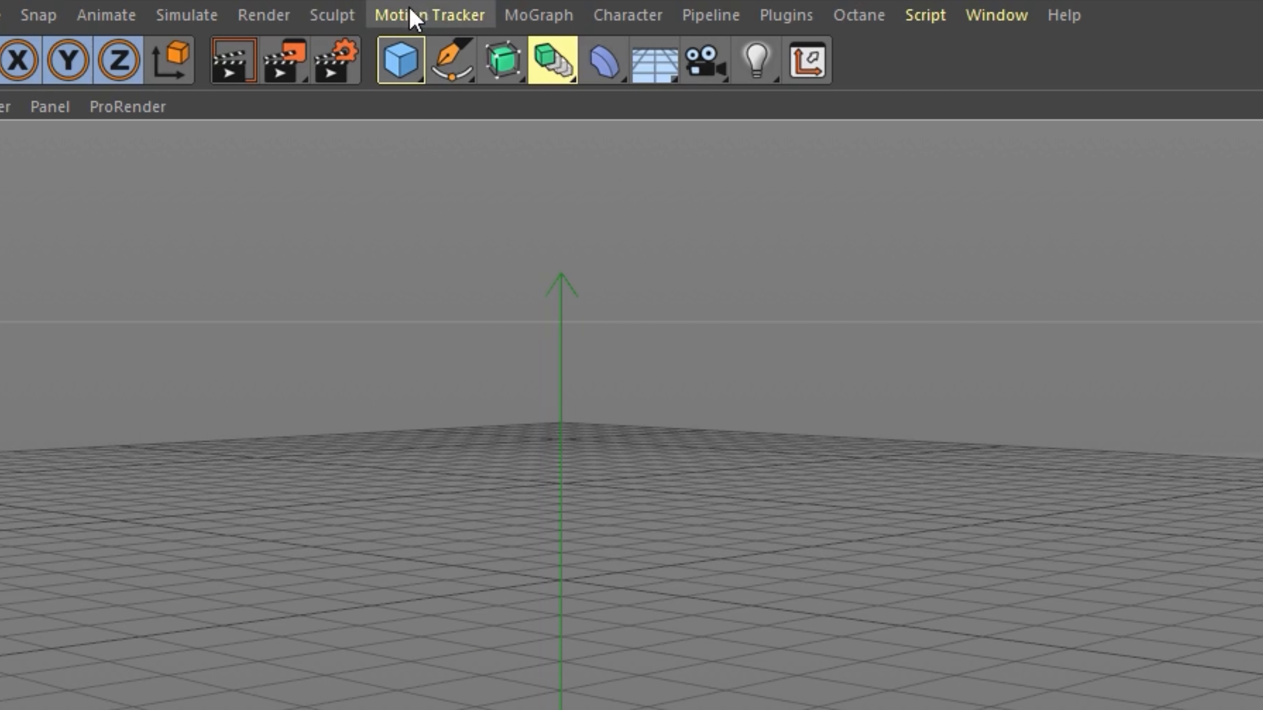
- Switch to Cinema 4D, create a Motion Tracker object and load Knives.mp4 as its footage
left_click(413, 15)
left_click(451, 54)
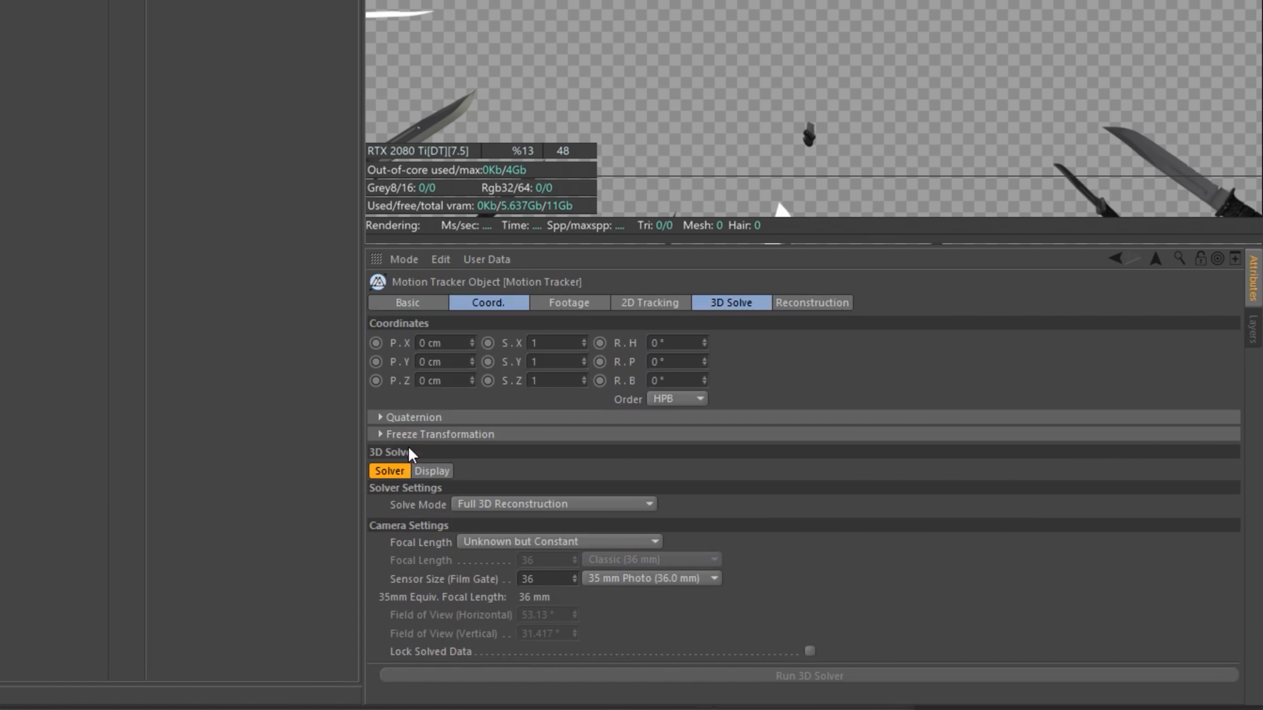
left_click(569, 305)
left_click(1207, 364)
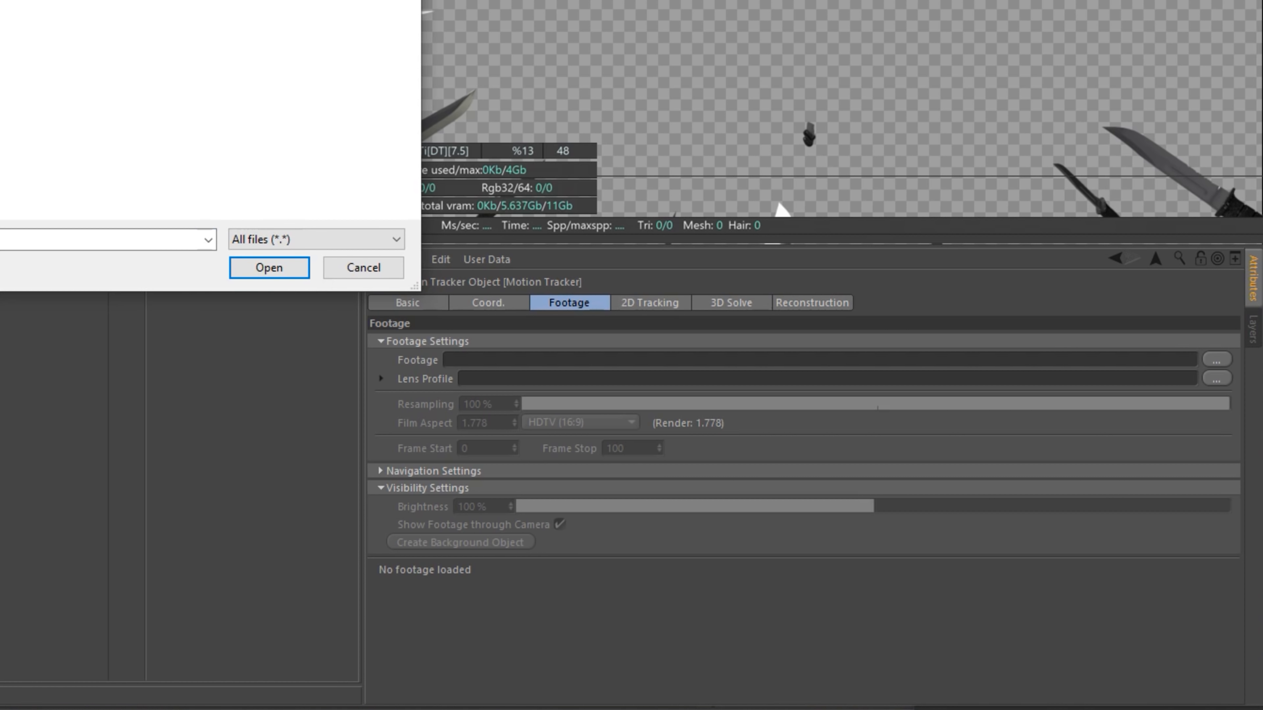
- Check the Motion Tracker's footage settings and open its automatic 2D tracking options
left_click(651, 304)
left_click(583, 304)
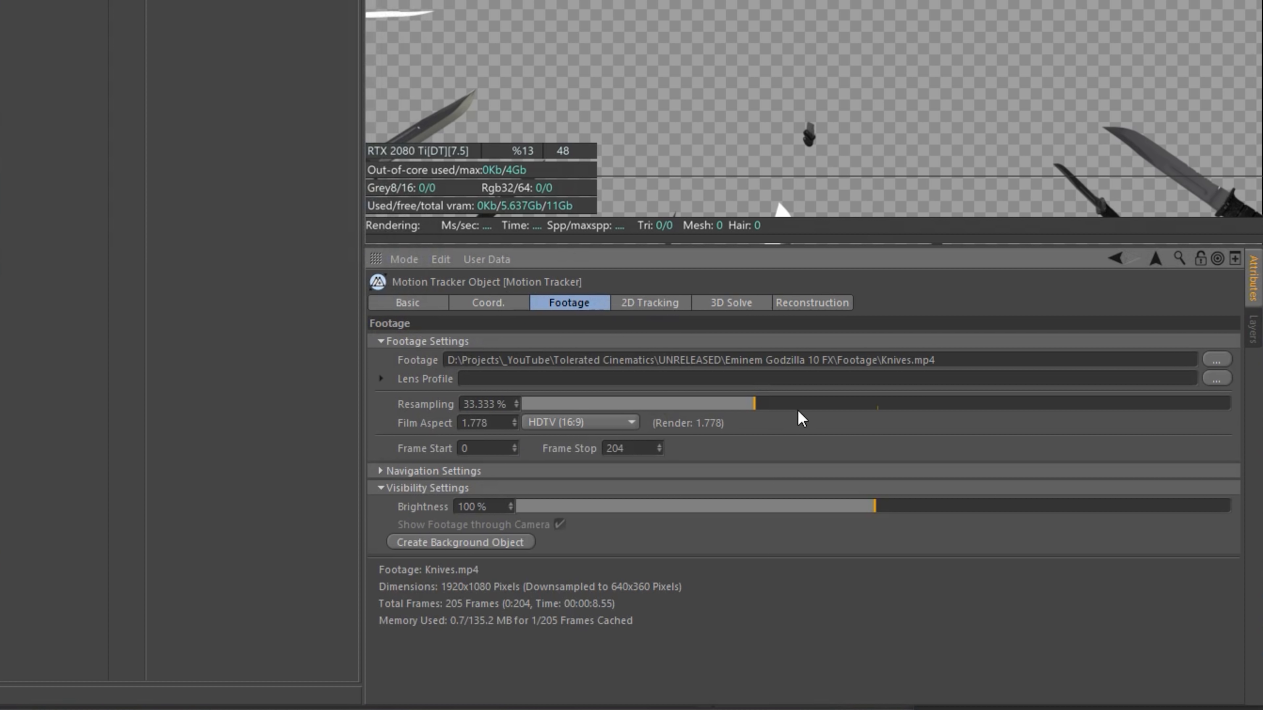
left_click(668, 302)
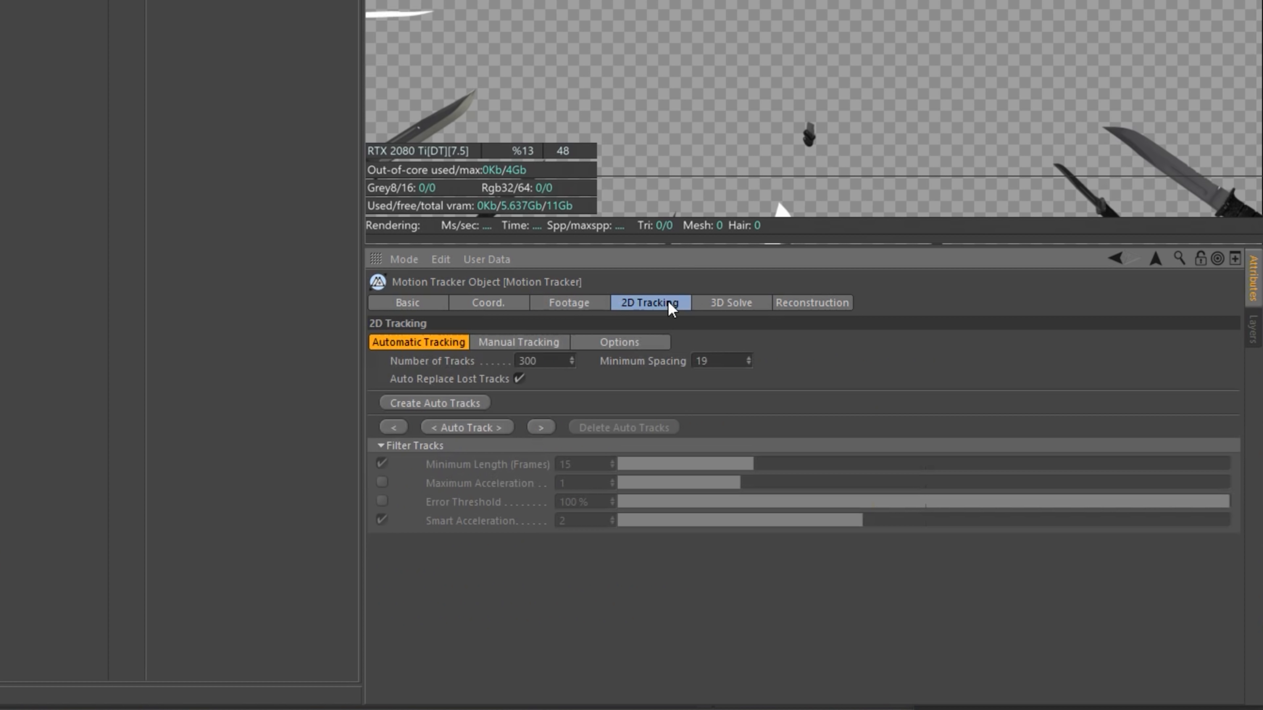
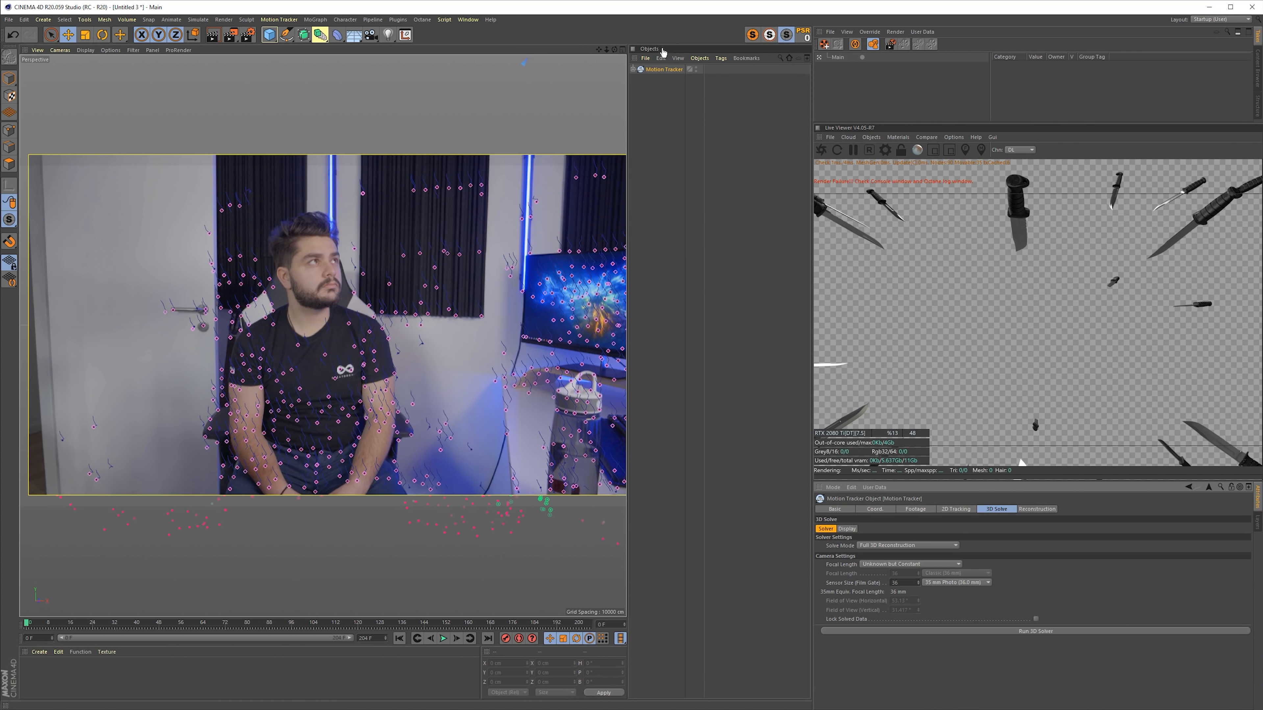
- Copy the black_knife model from the KA-BAR_USMC_black_knife.fbx scene into the motion-tracked project
left_click(658, 72)
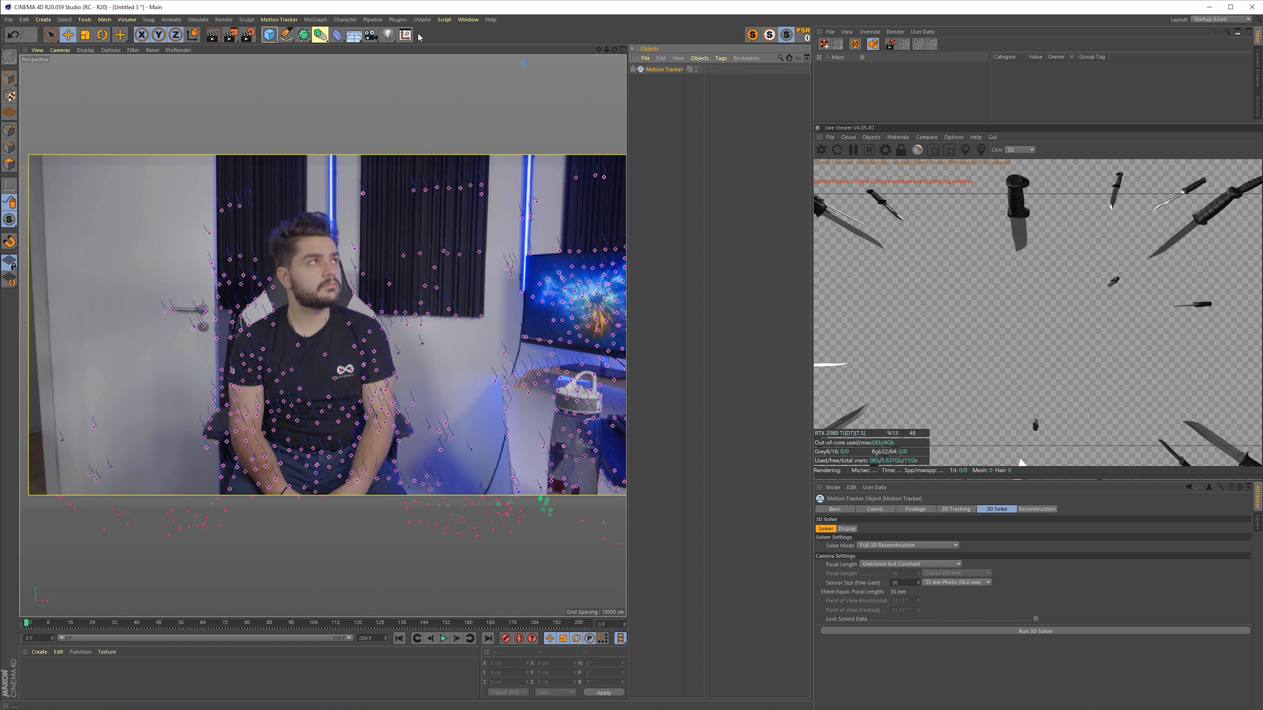
left_click(471, 22)
left_click(494, 278)
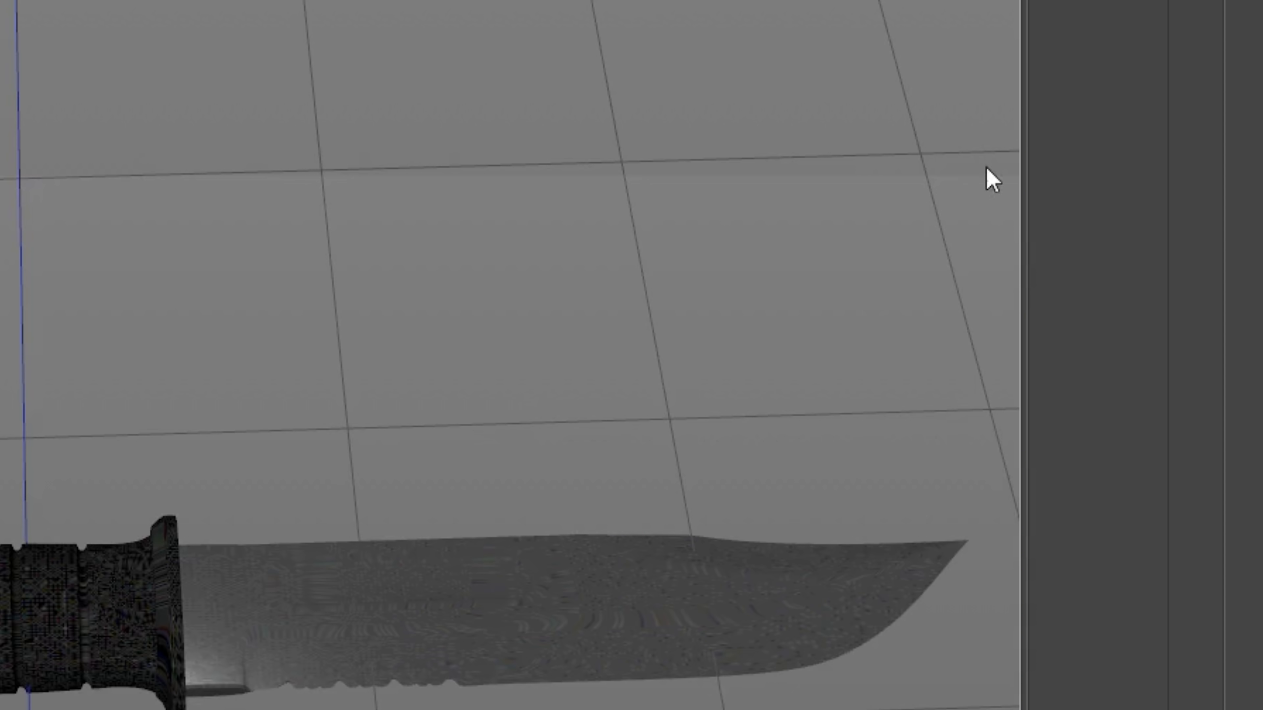
left_click(468, 19)
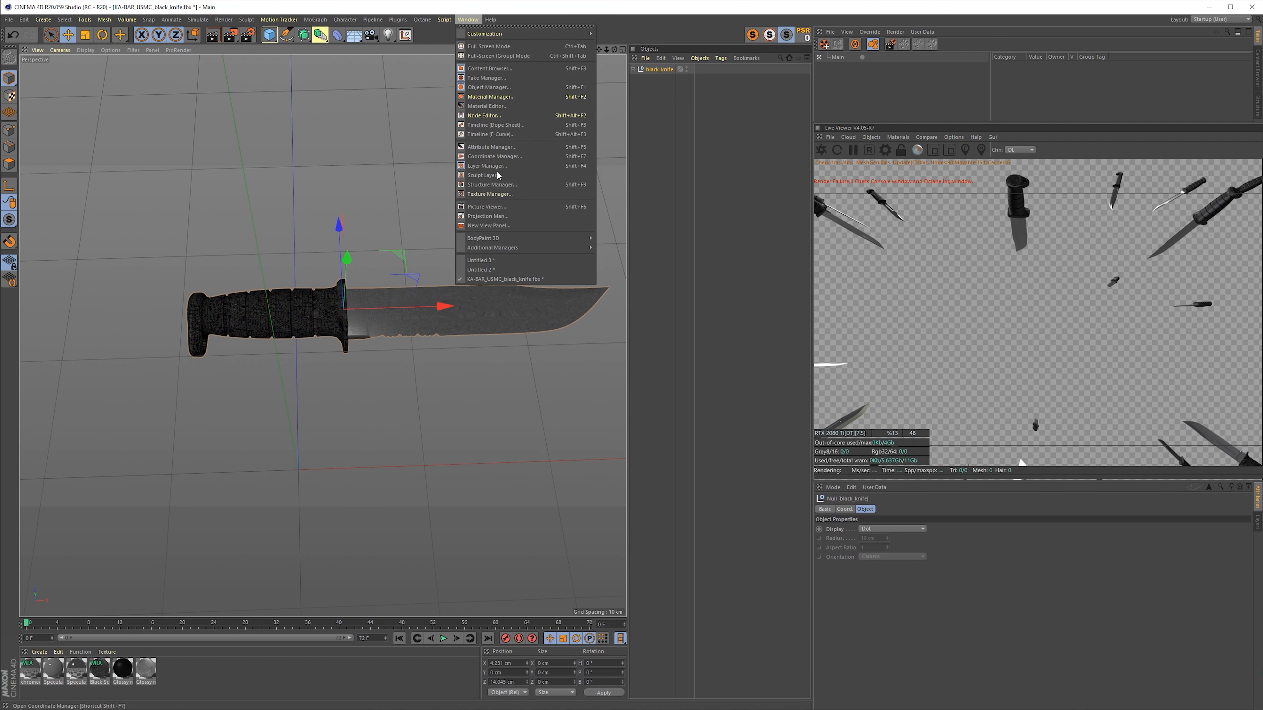
left_click(499, 261)
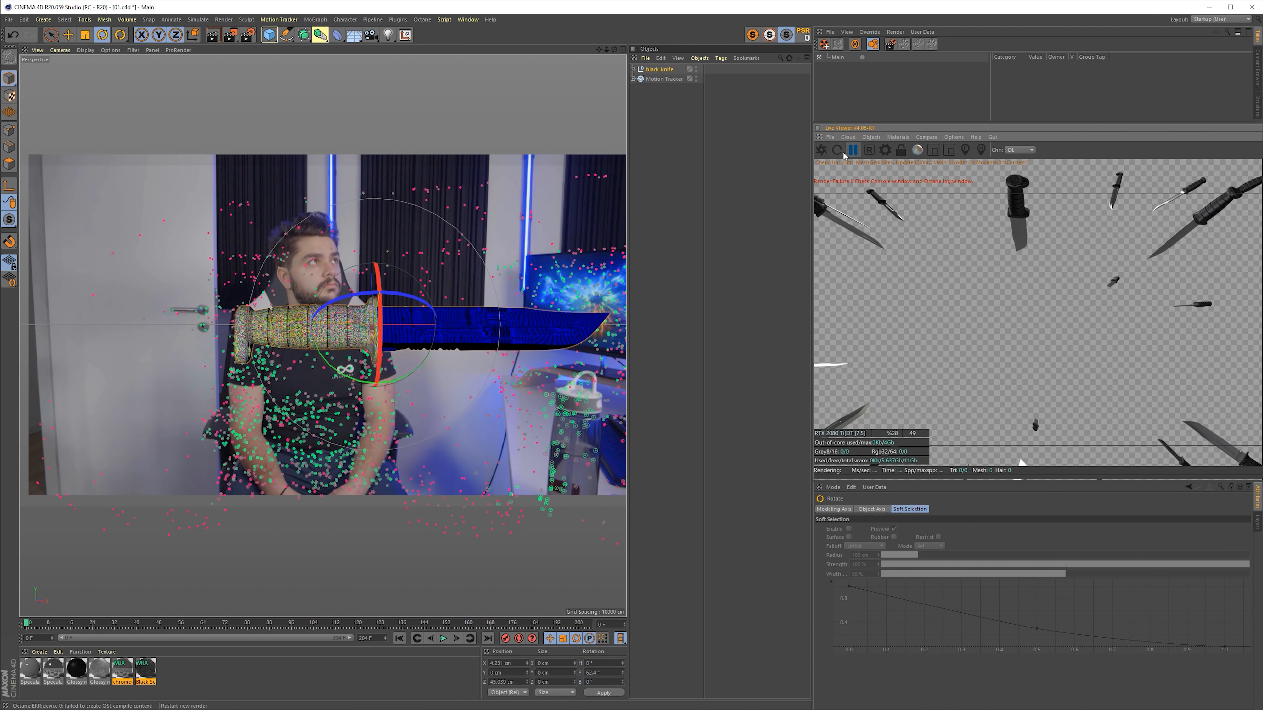
- Expand the Motion Tracker, leave the Solved Camera view and add a Sphere to the scene
left_click(633, 79)
left_click(705, 88)
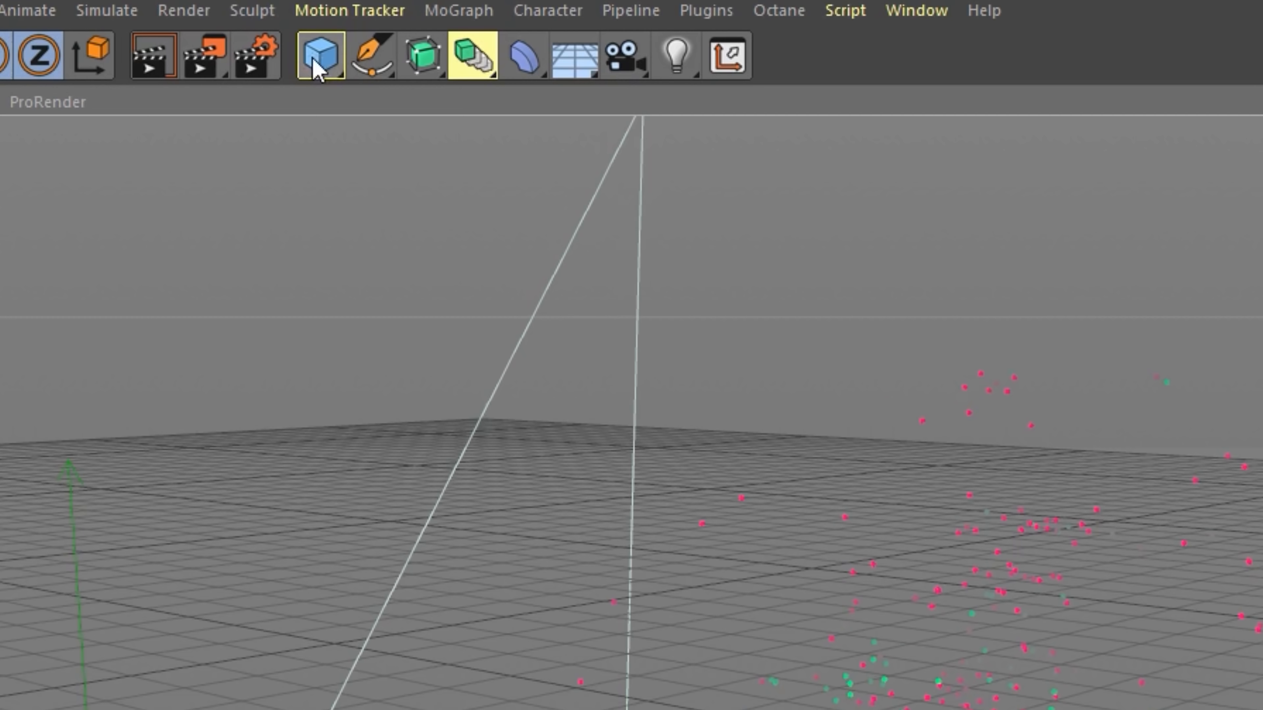
left_click(321, 54)
left_click(840, 147)
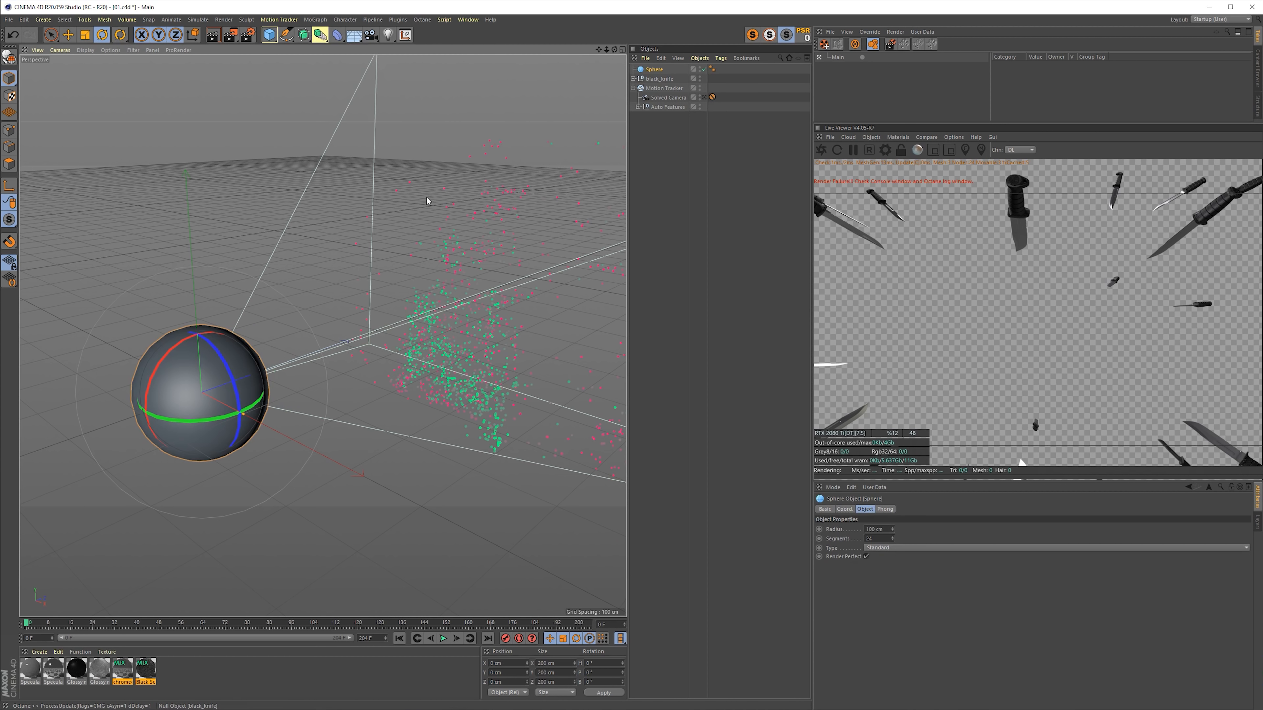
- Position the sphere about 725 cm along Z in front of the solved camera, scale it to about 338 cm, and return to the Solved Camera view
key("e")
left_click_drag(238, 380, 320, 412)
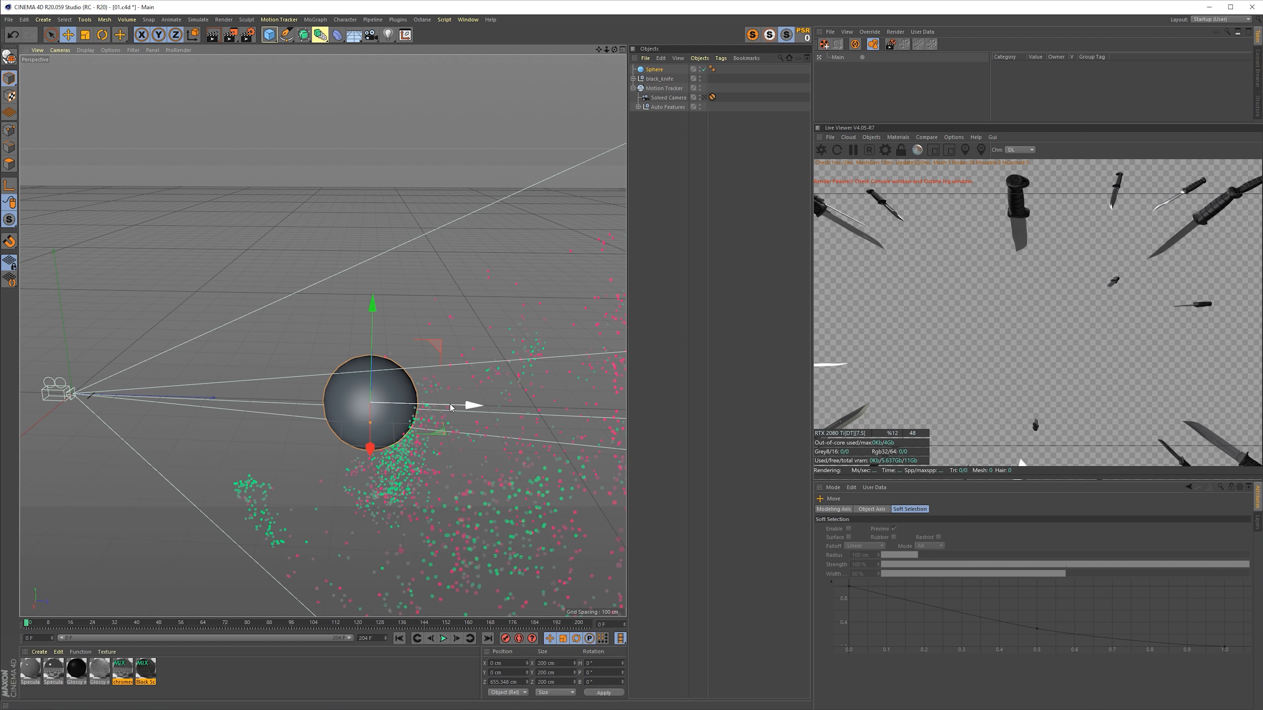
left_click_drag(450, 406, 484, 407)
key("t")
left_click_drag(480, 461, 750, 461)
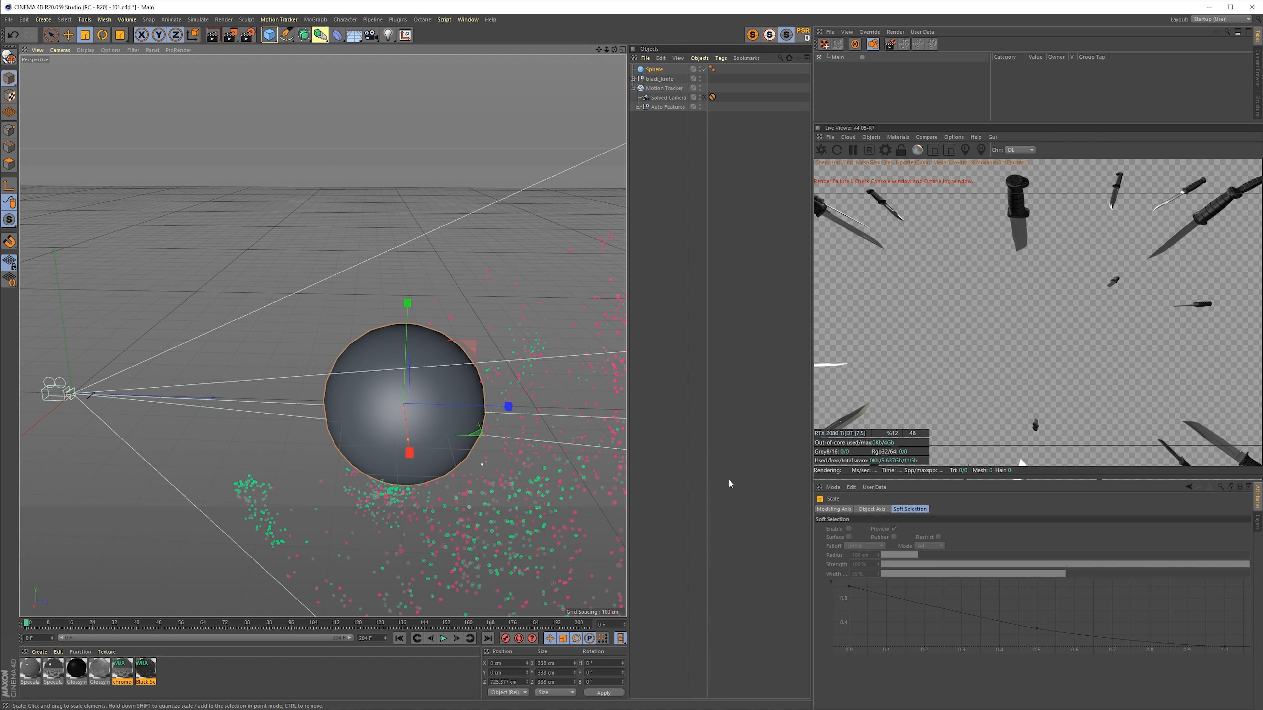
left_click(485, 481)
left_click(704, 98)
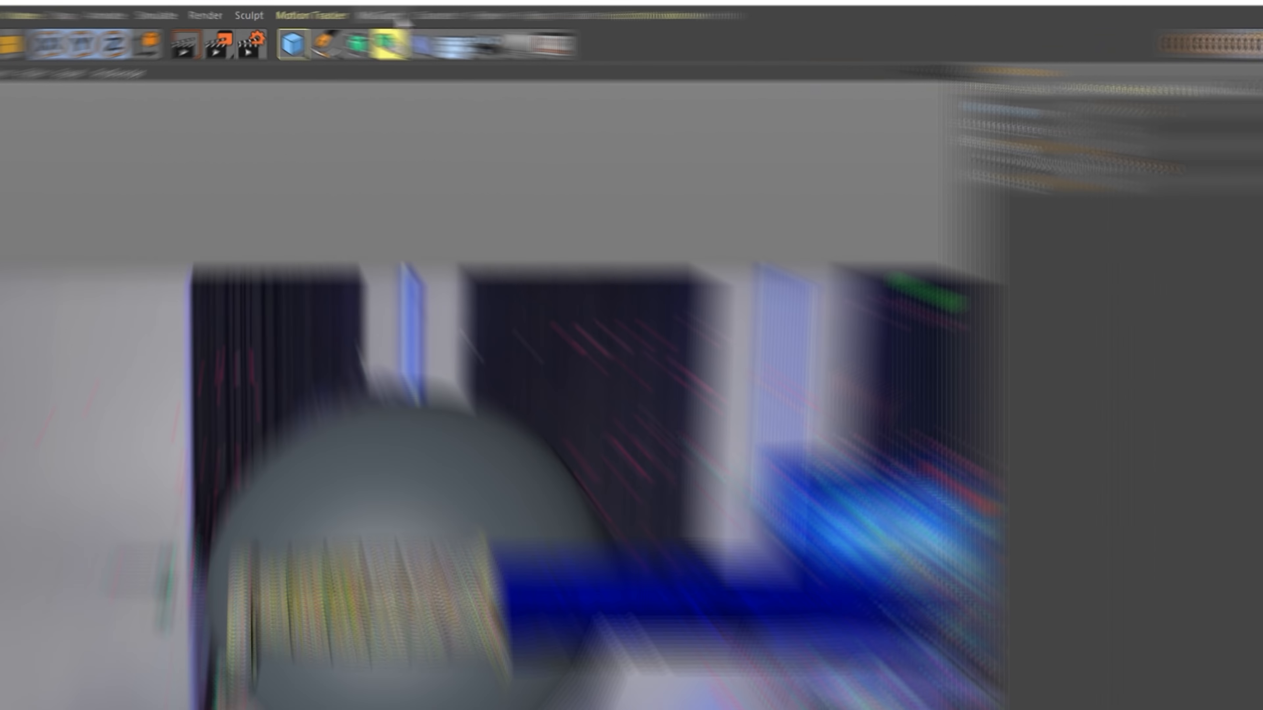
- Add a MoGraph Cloner with black_knife as its child
left_click(344, 19)
mouse_move(314, 19)
left_click(502, 318)
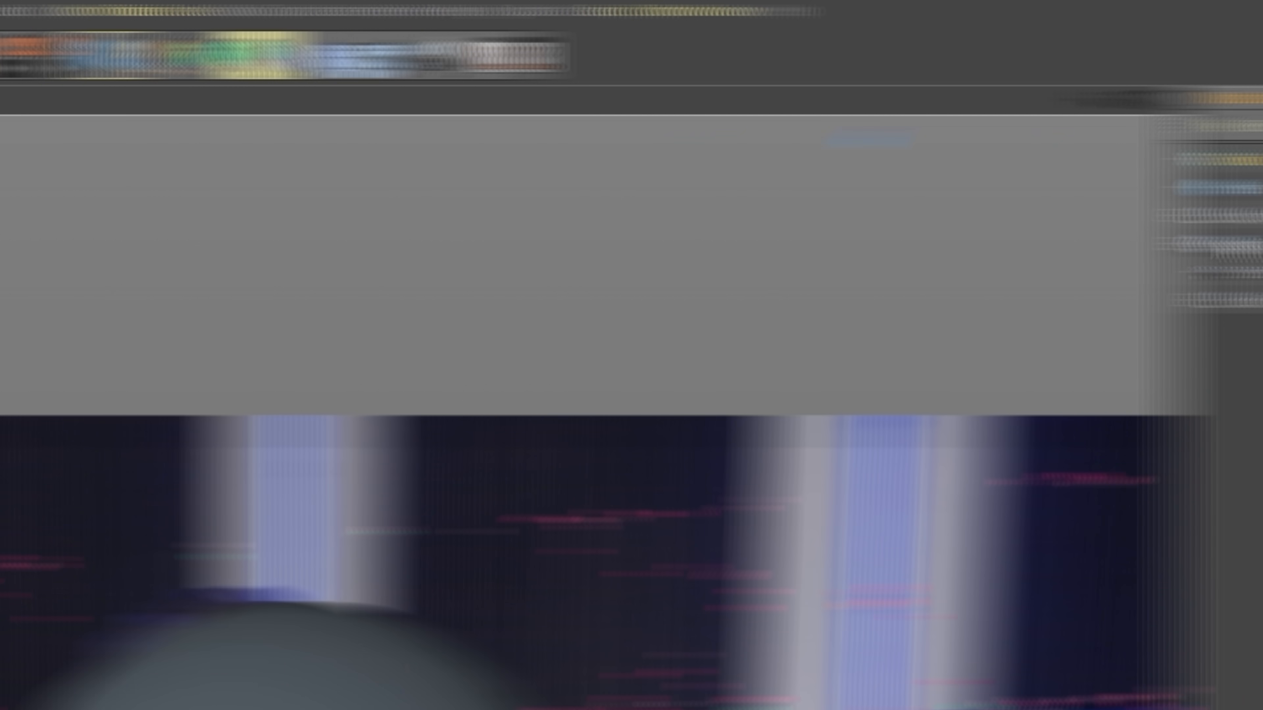
left_click_drag(601, 214, 625, 167)
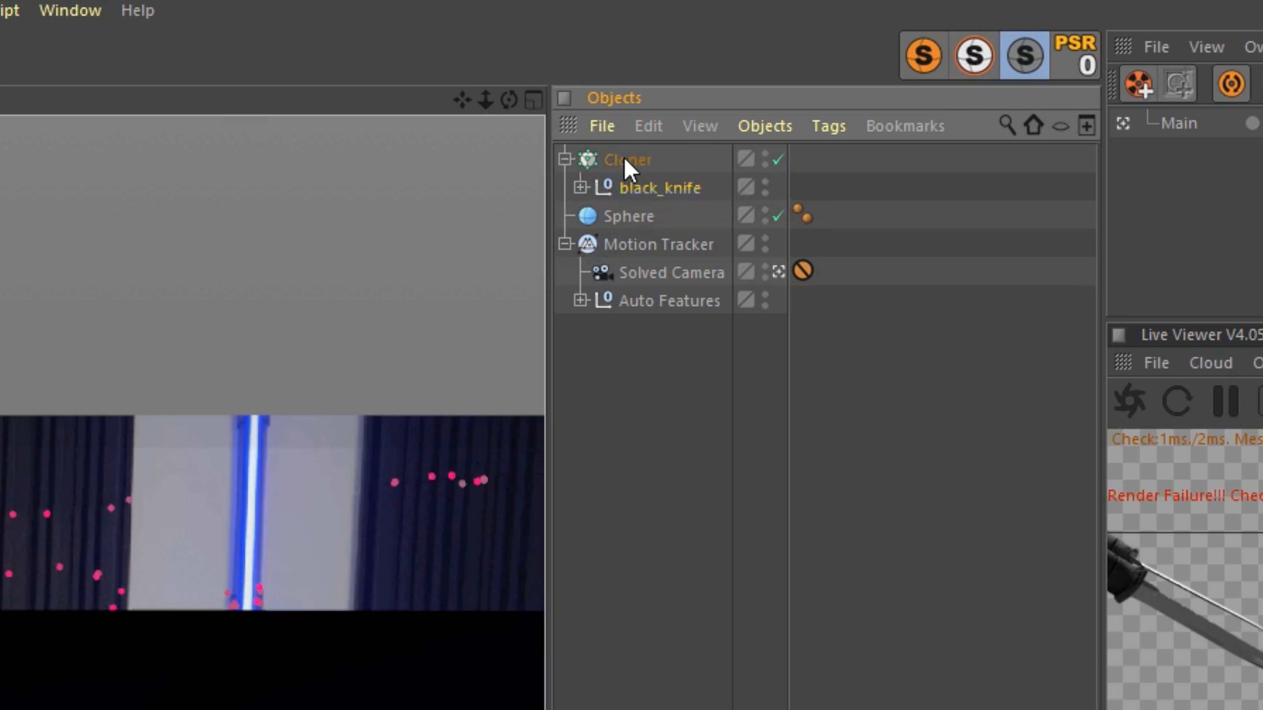
- Set the Cloner to Object mode on the Sphere with Polygon Center distribution
left_click(368, 145)
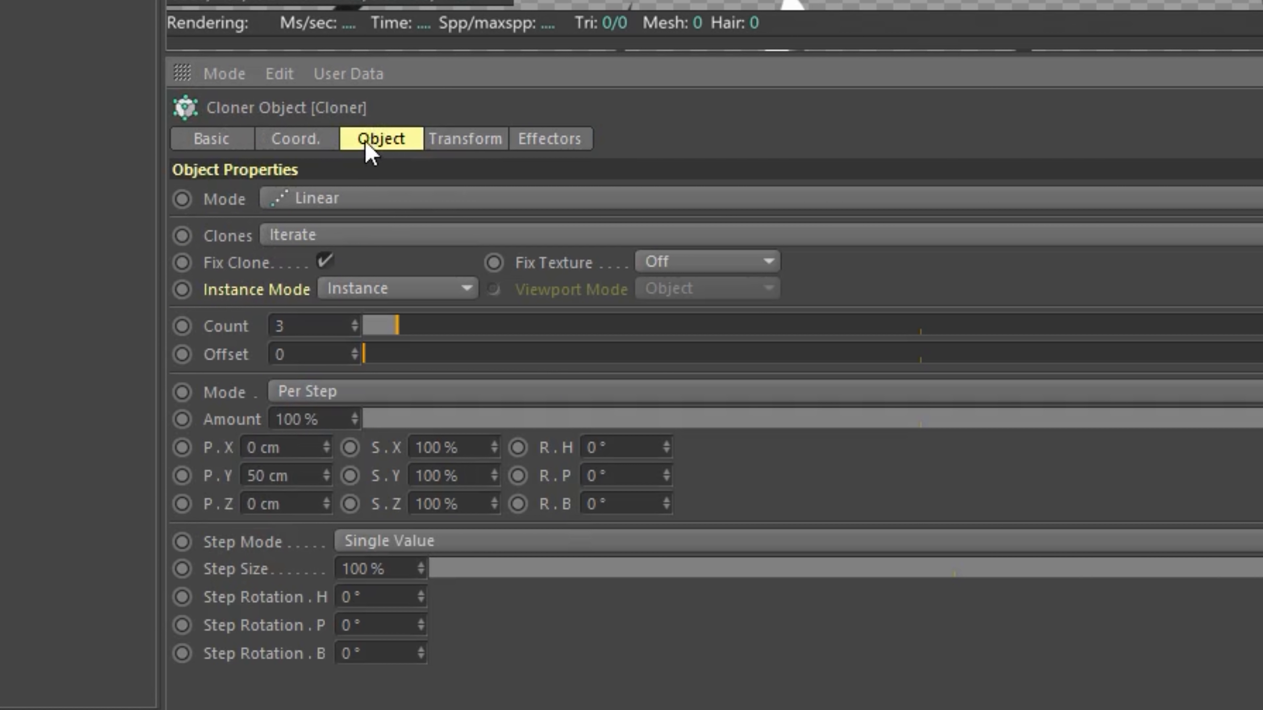
left_click(324, 202)
left_click(340, 228)
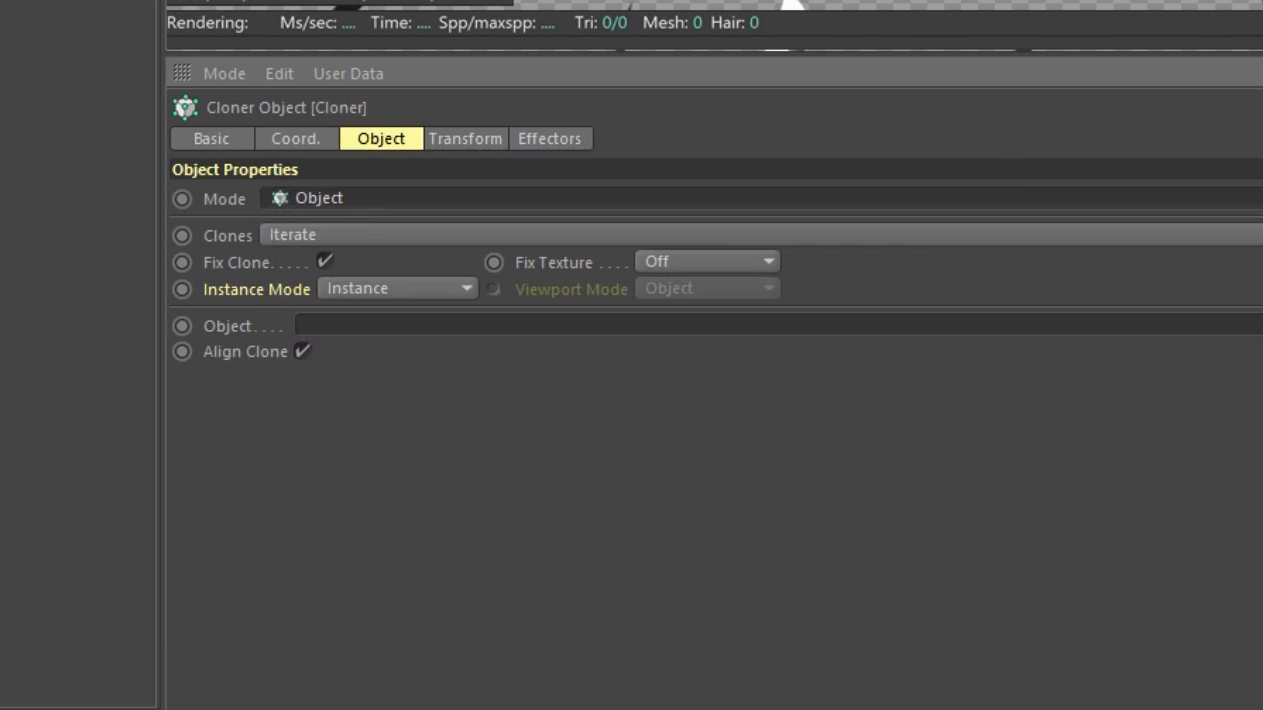
left_click_drag(234, 330, 338, 331)
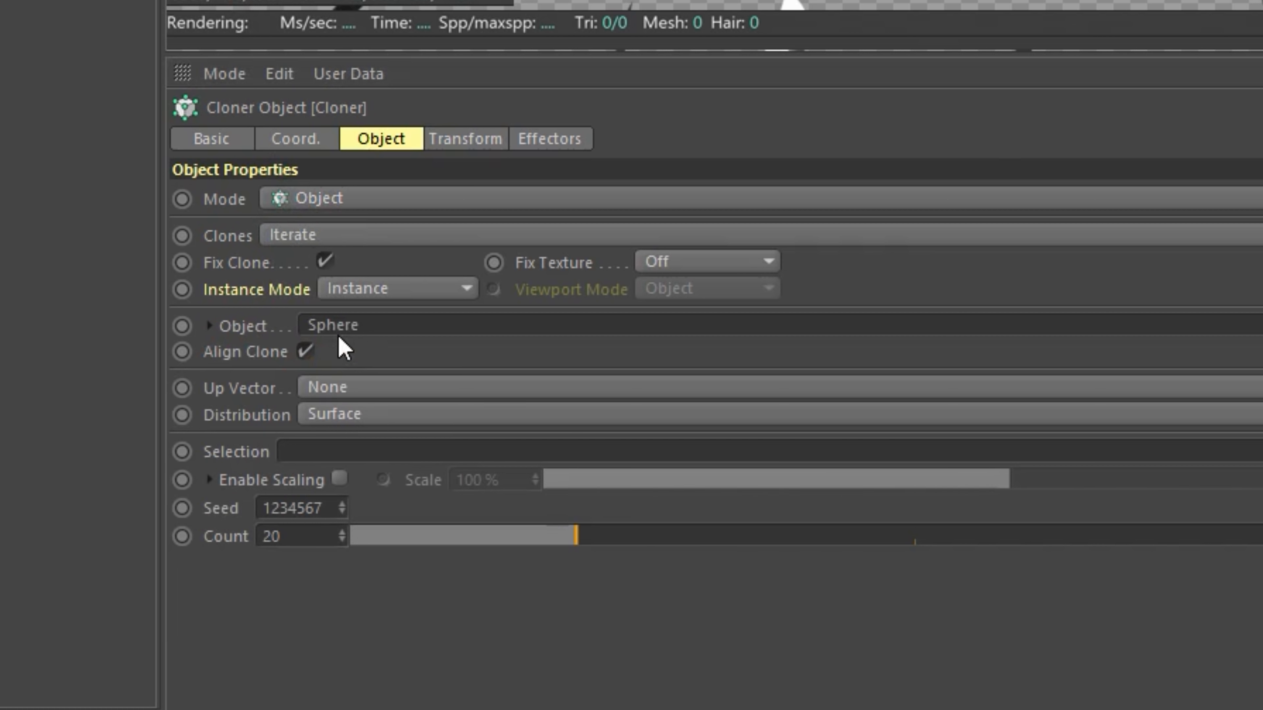
left_click(344, 415)
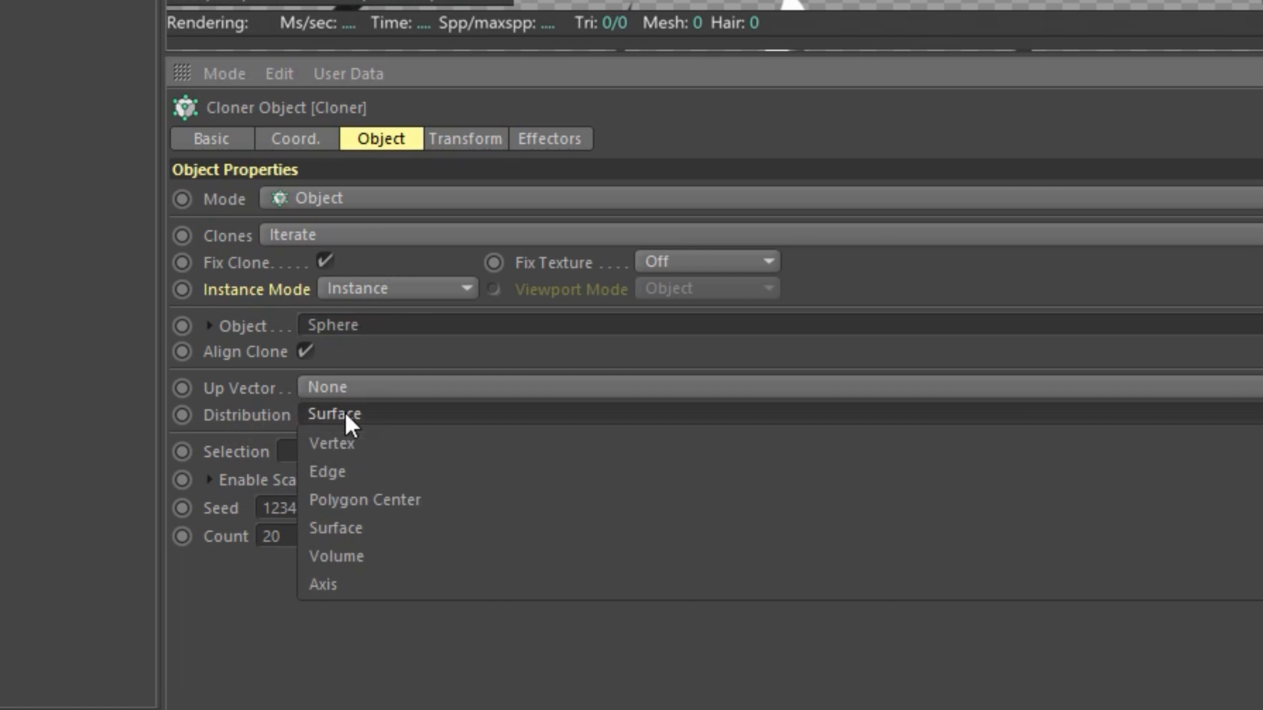
left_click(382, 500)
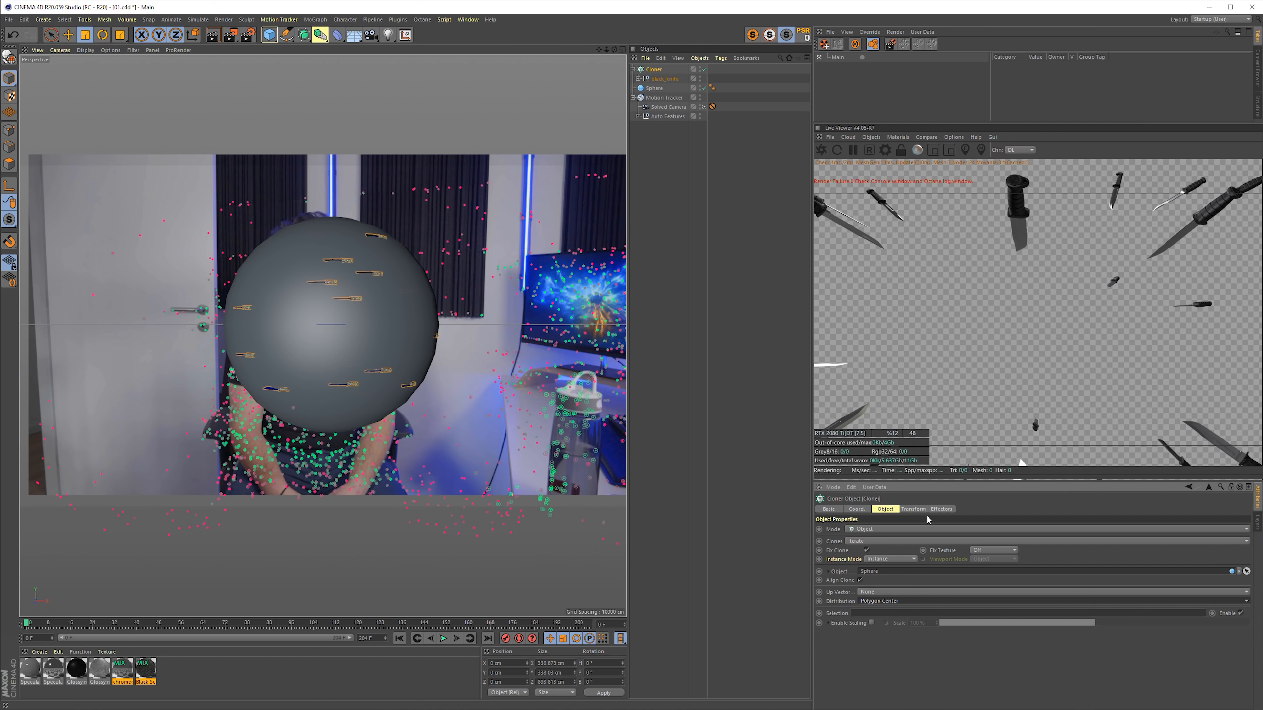
- Set the Cloner's transform rotation R.H to -90° and return to its object properties
left_click(914, 508)
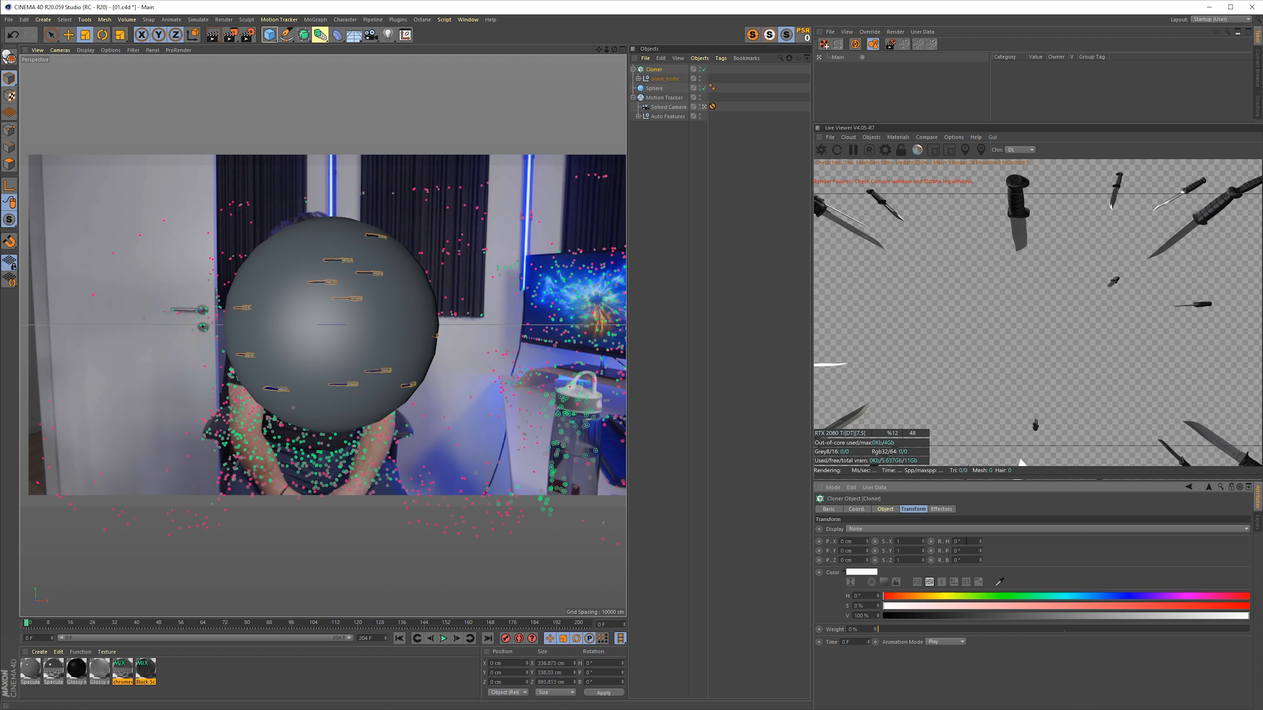
type("-90")
key("Return")
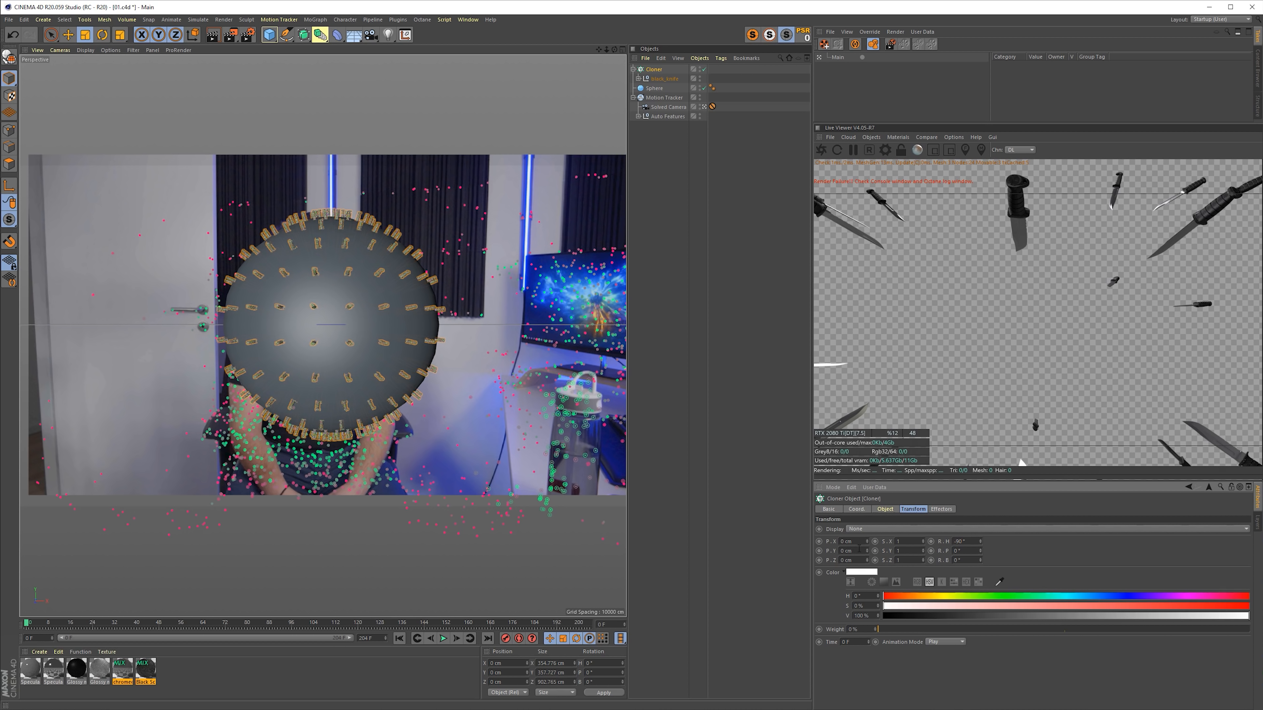
left_click(885, 509)
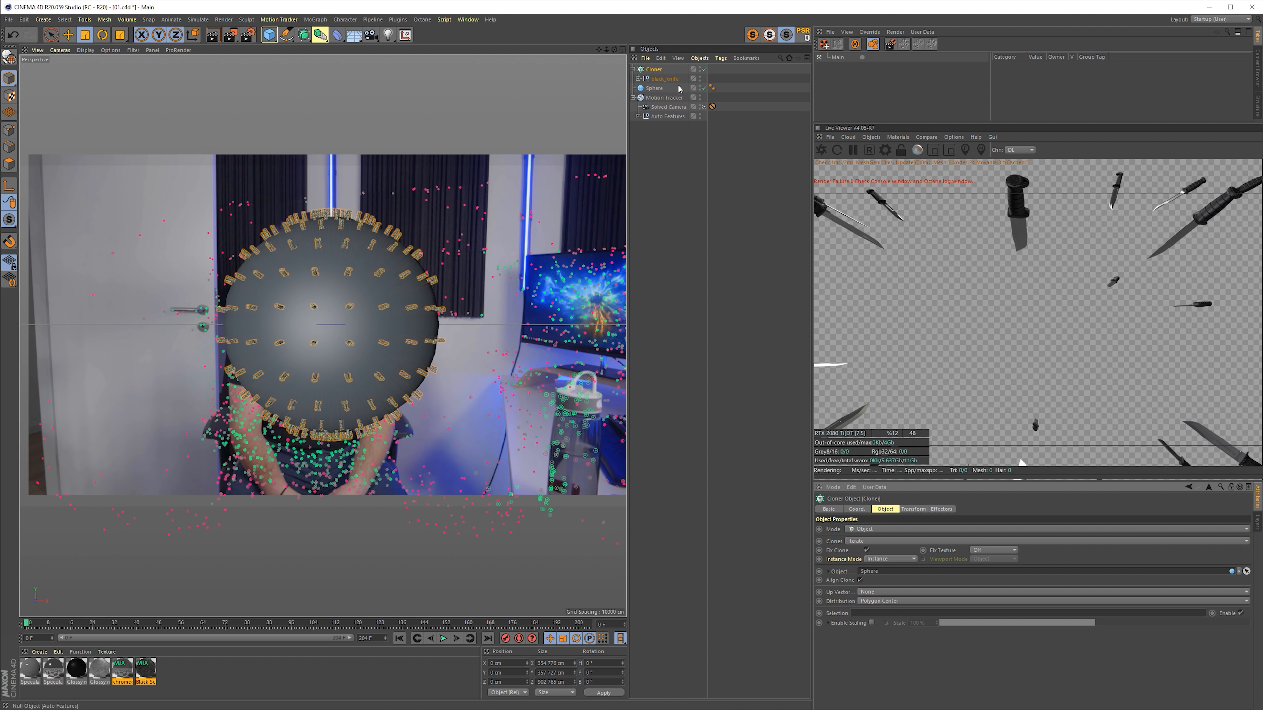
- Set the sphere's segments to 15 and increase its radius to about 374 cm
left_click(650, 90)
left_click(876, 538)
type("15")
key("Return")
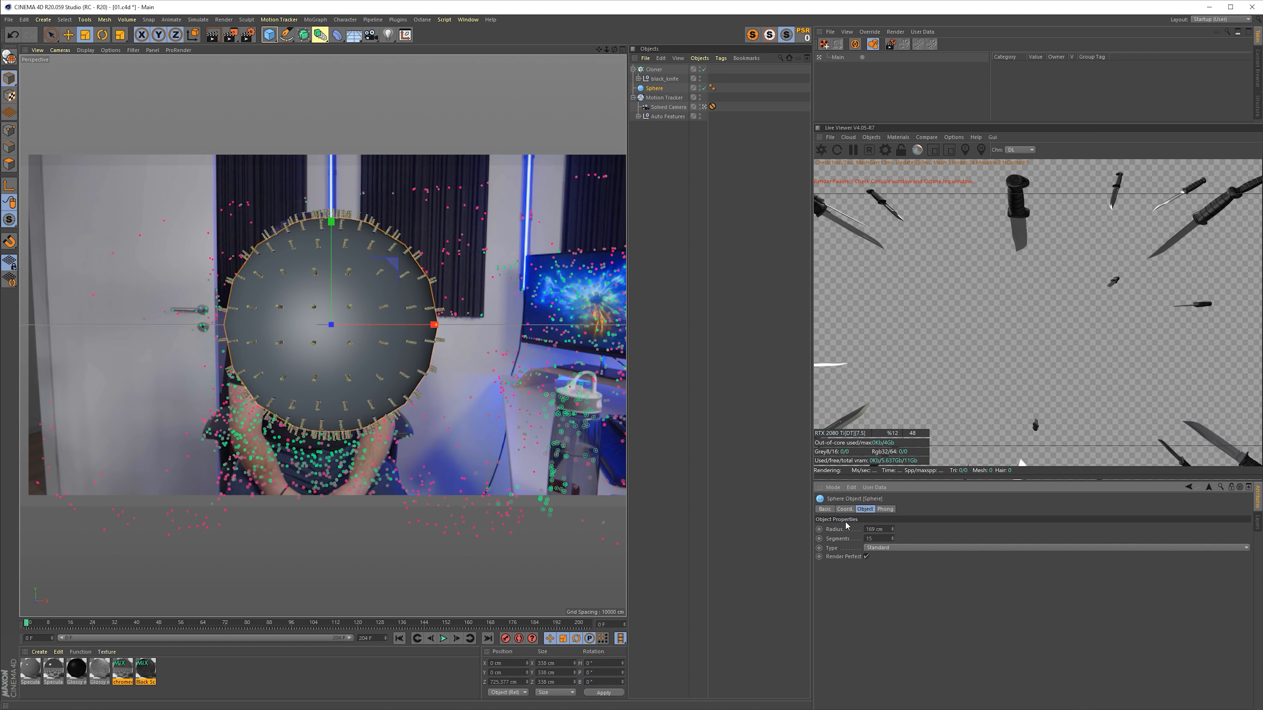
left_click_drag(892, 529, 894, 541)
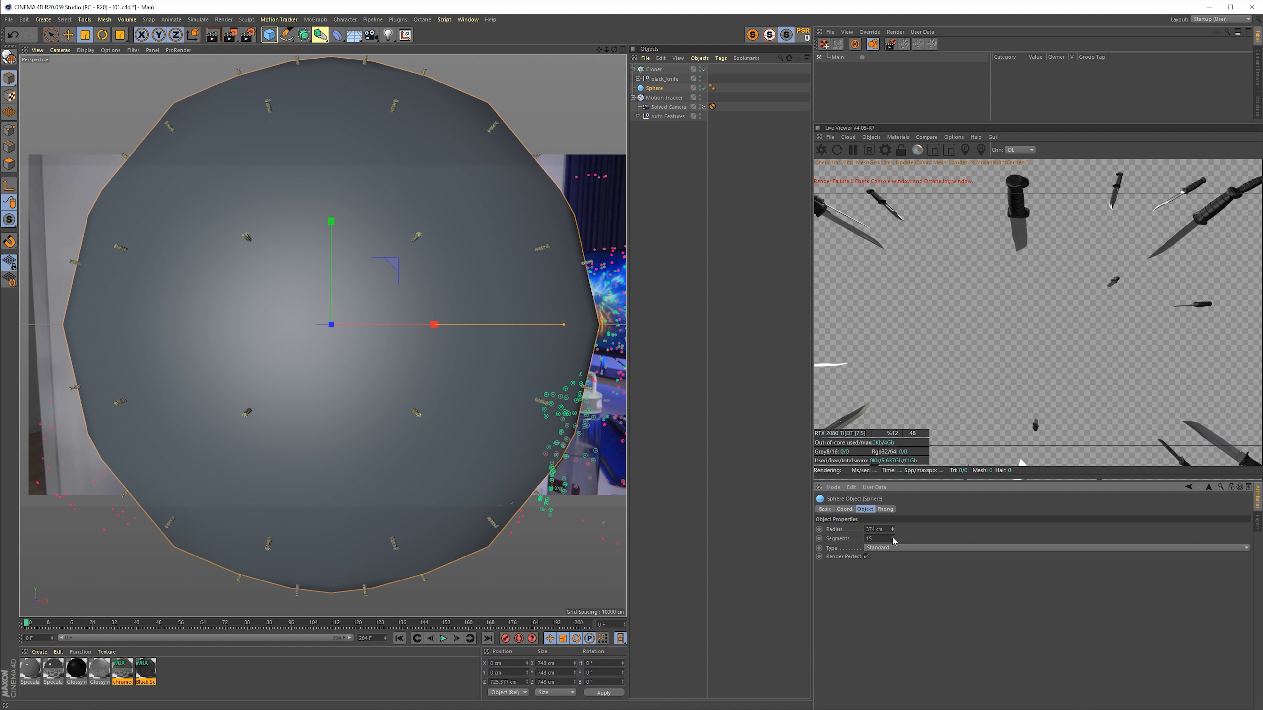
- Scale up the black_knife inside the Cloner and hide the sphere from view
left_click(656, 80)
left_click_drag(516, 284, 613, 216)
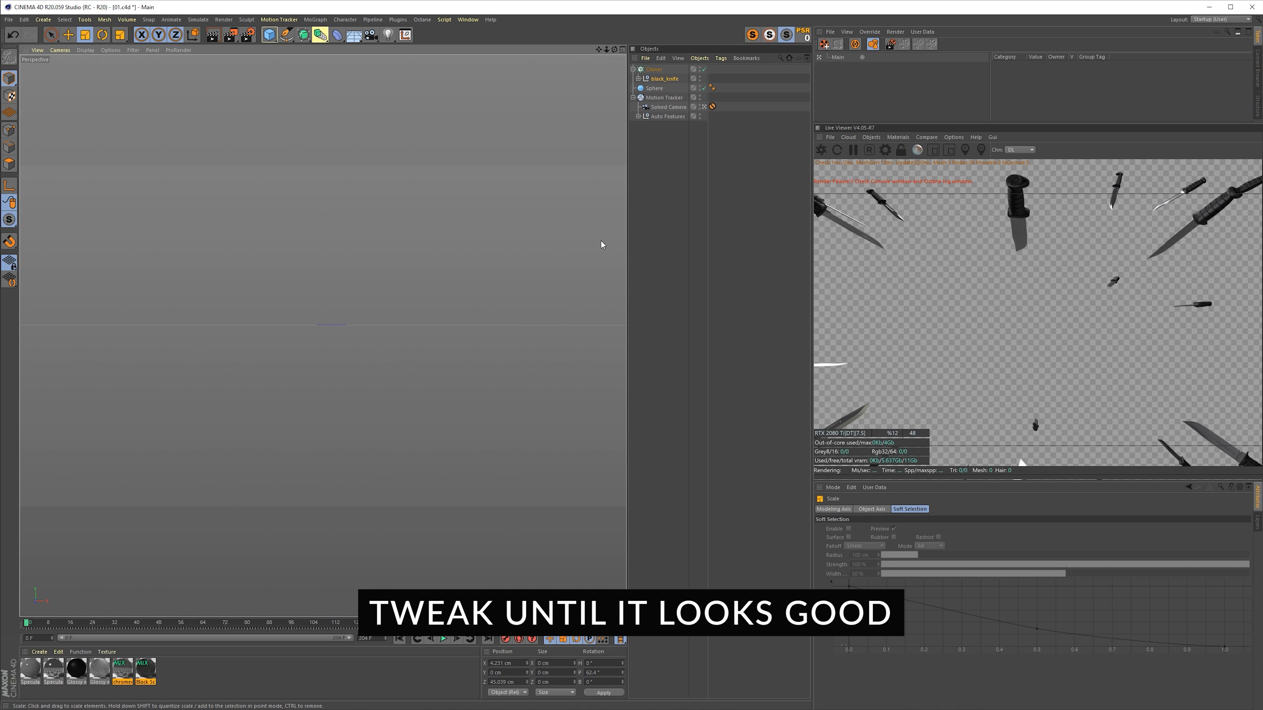
left_click(699, 86)
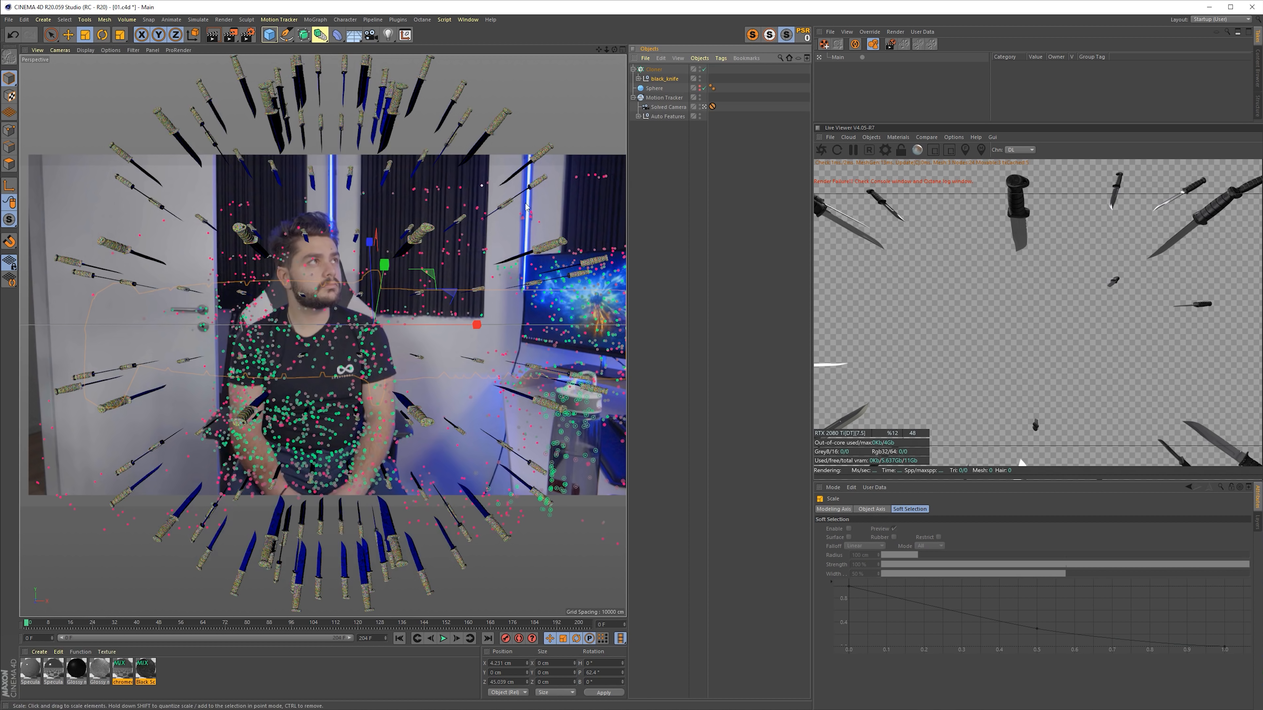
- Reduce the sphere's segments to 10
left_click(655, 88)
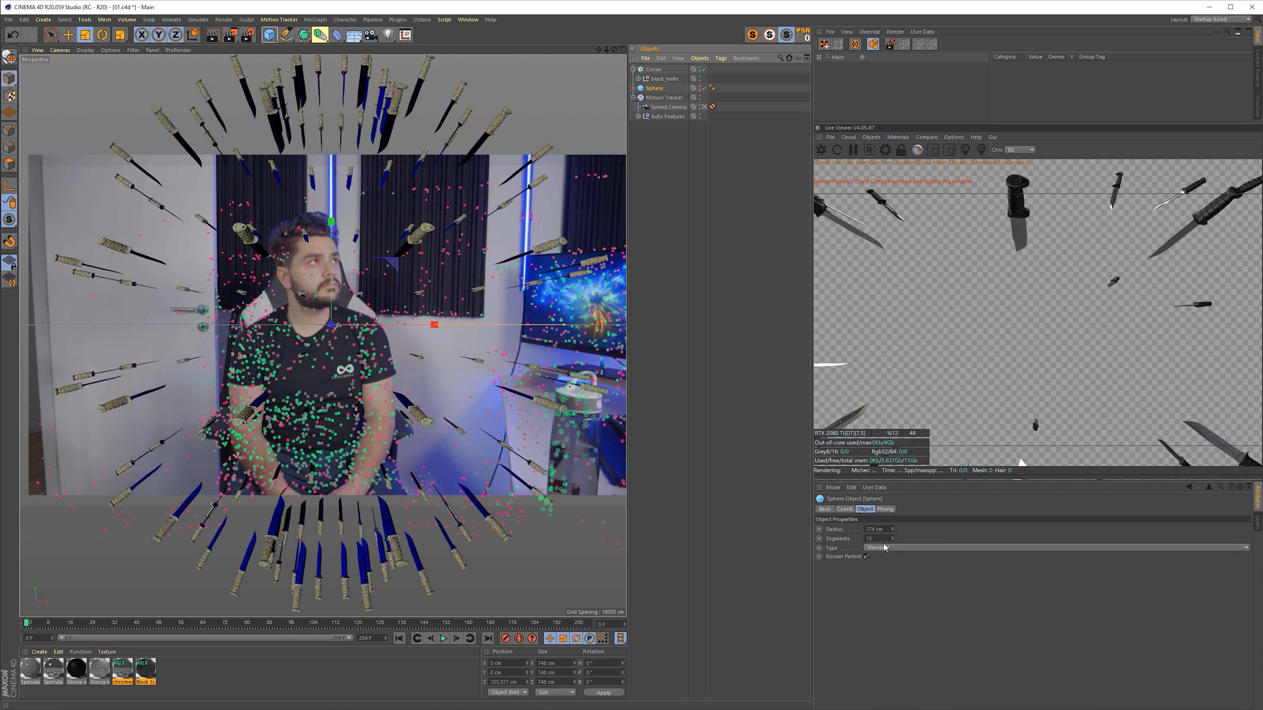
left_click_drag(880, 539, 820, 544)
type("10")
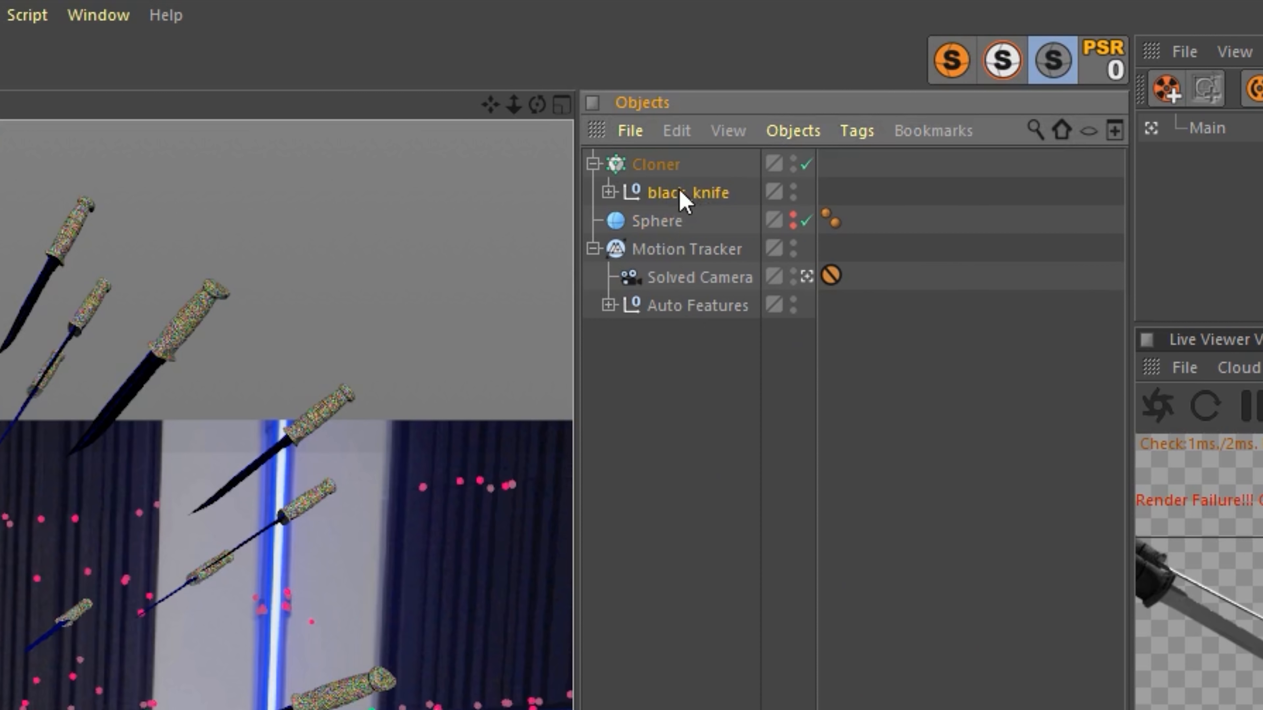
- Select black_knife with all its children and merge them into one object with Connect Objects + Delete
right_click(662, 80)
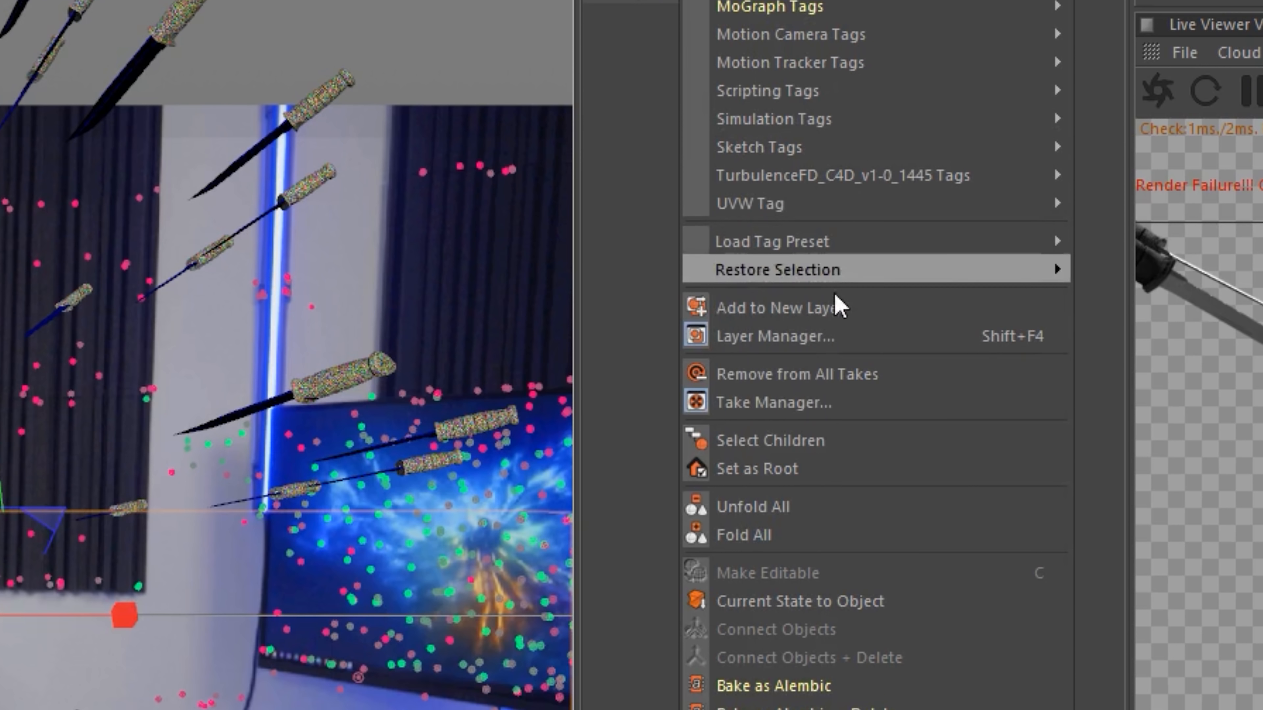
left_click(814, 451)
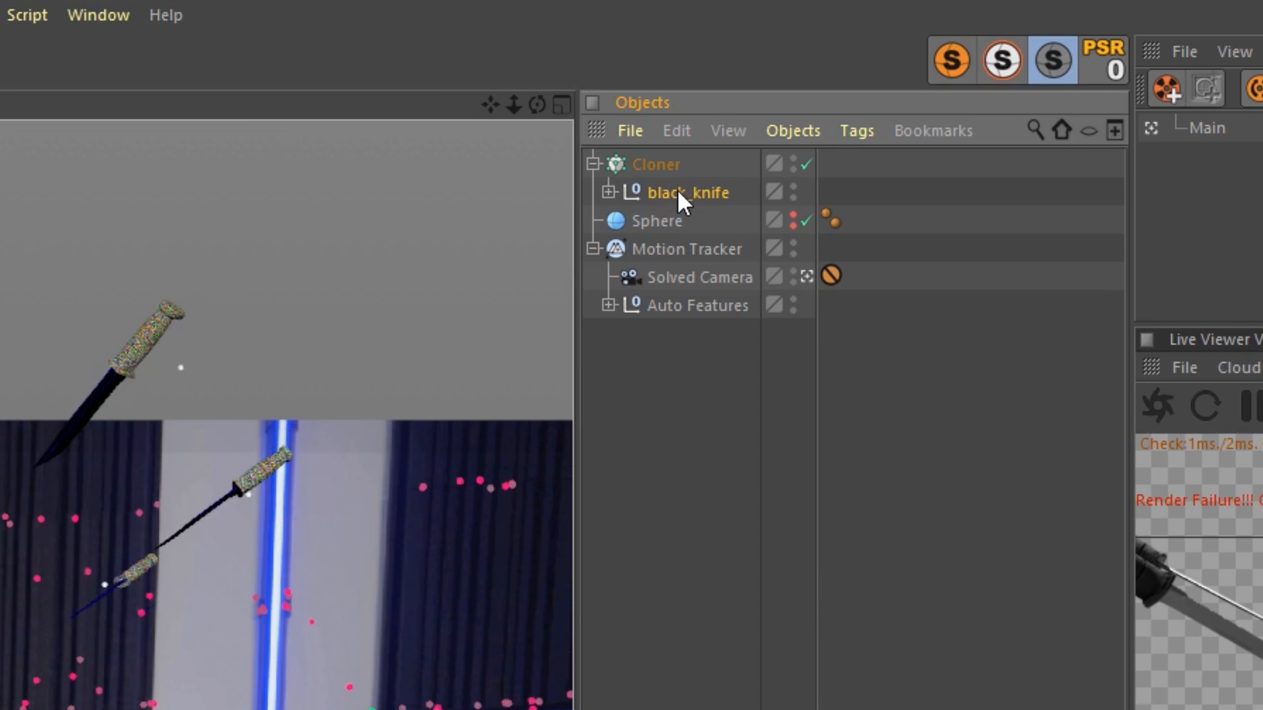
right_click(678, 198)
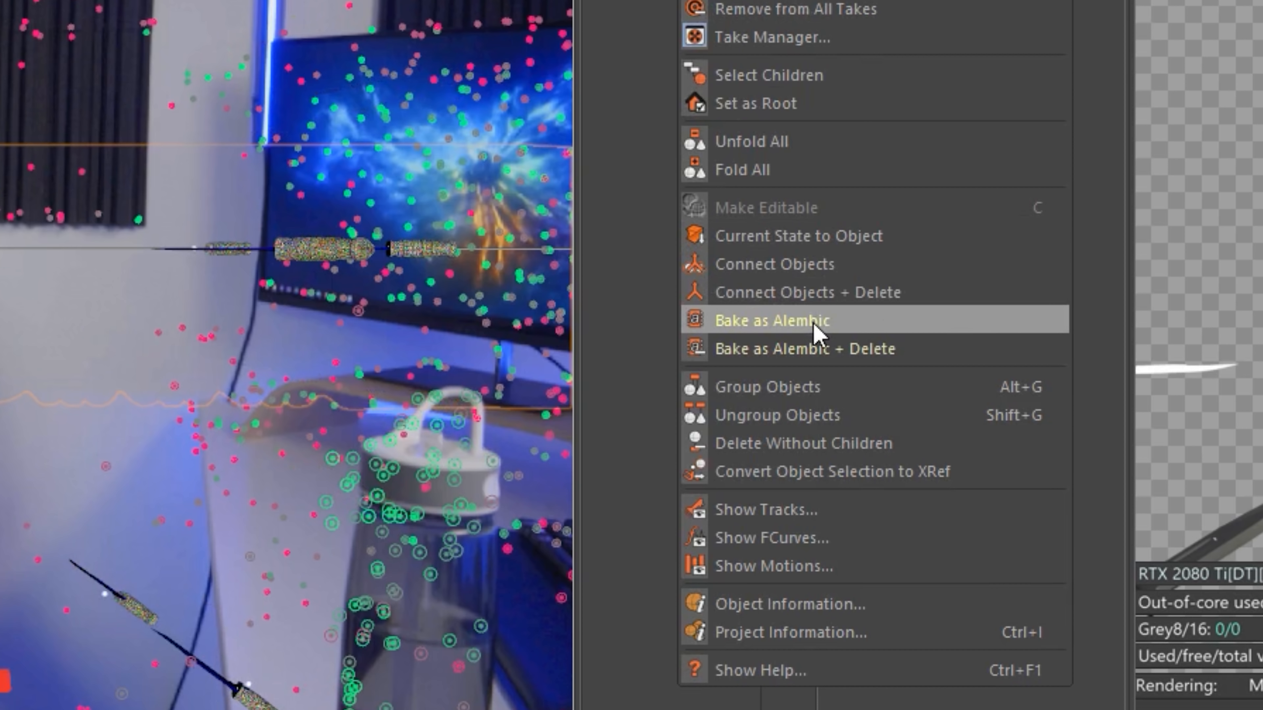
left_click(865, 298)
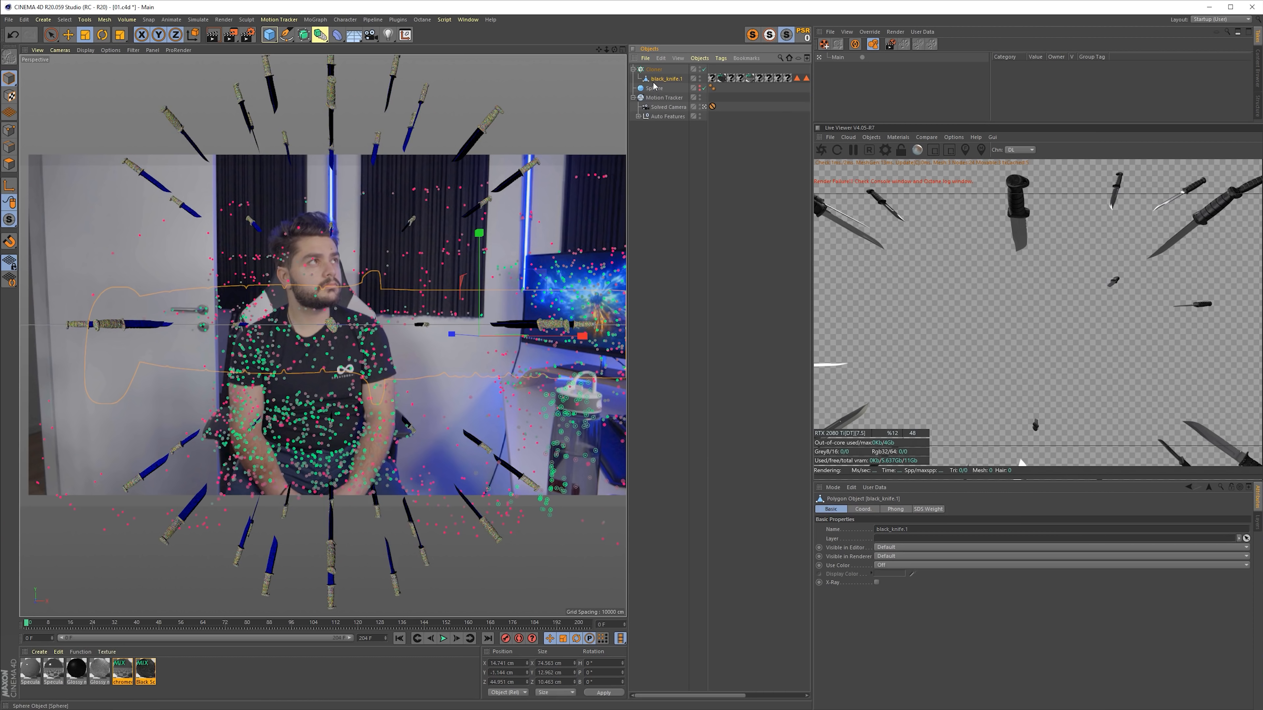
- Add an Octane Hdri Environment to the scene
left_click(654, 70)
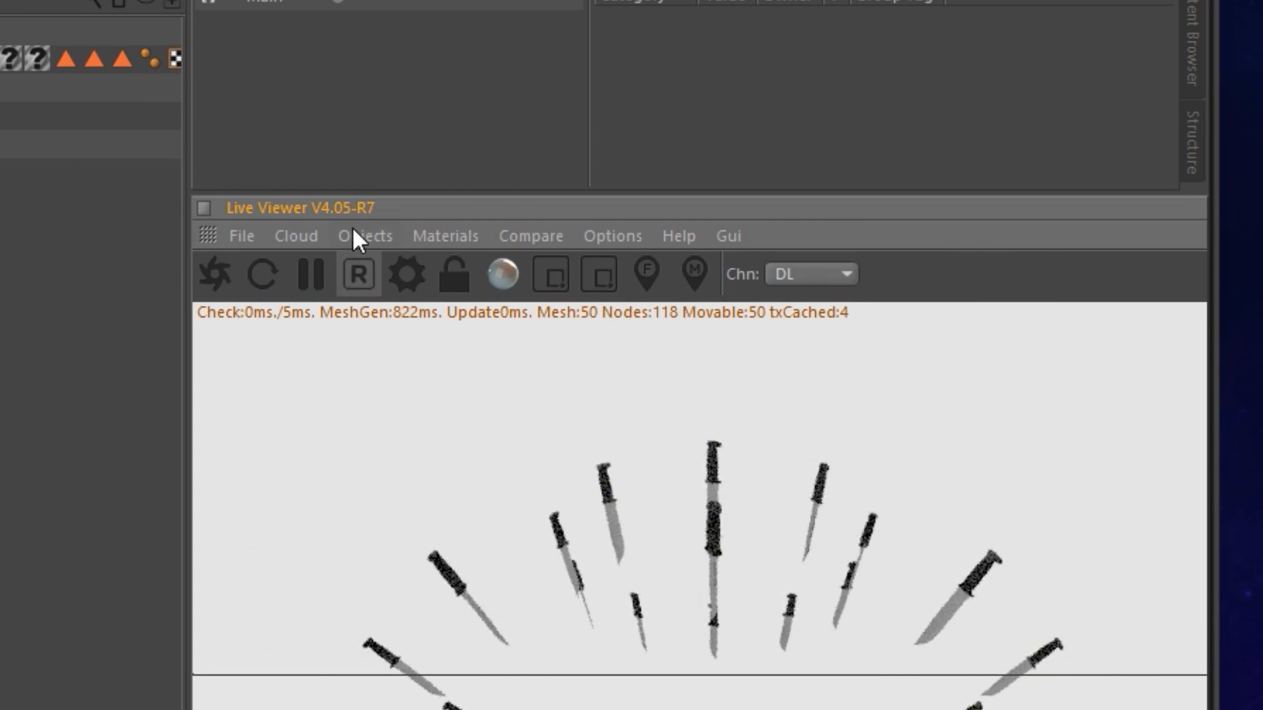
left_click(981, 137)
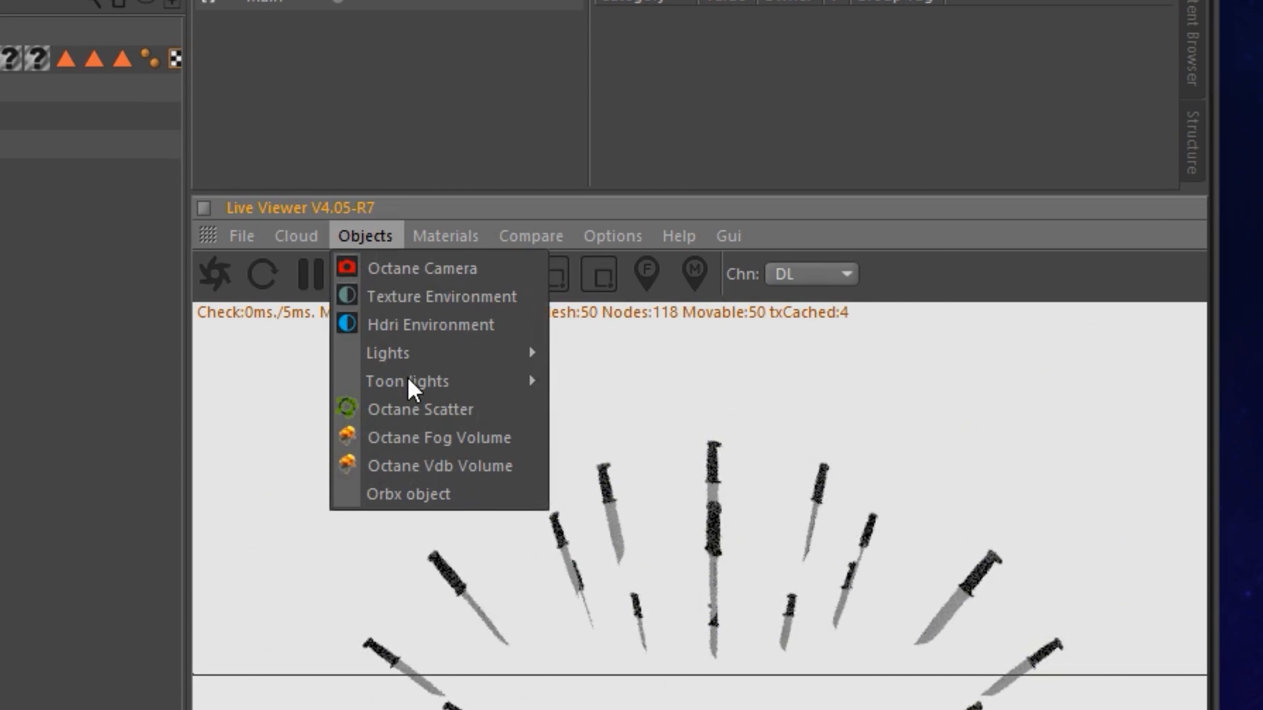
left_click(408, 329)
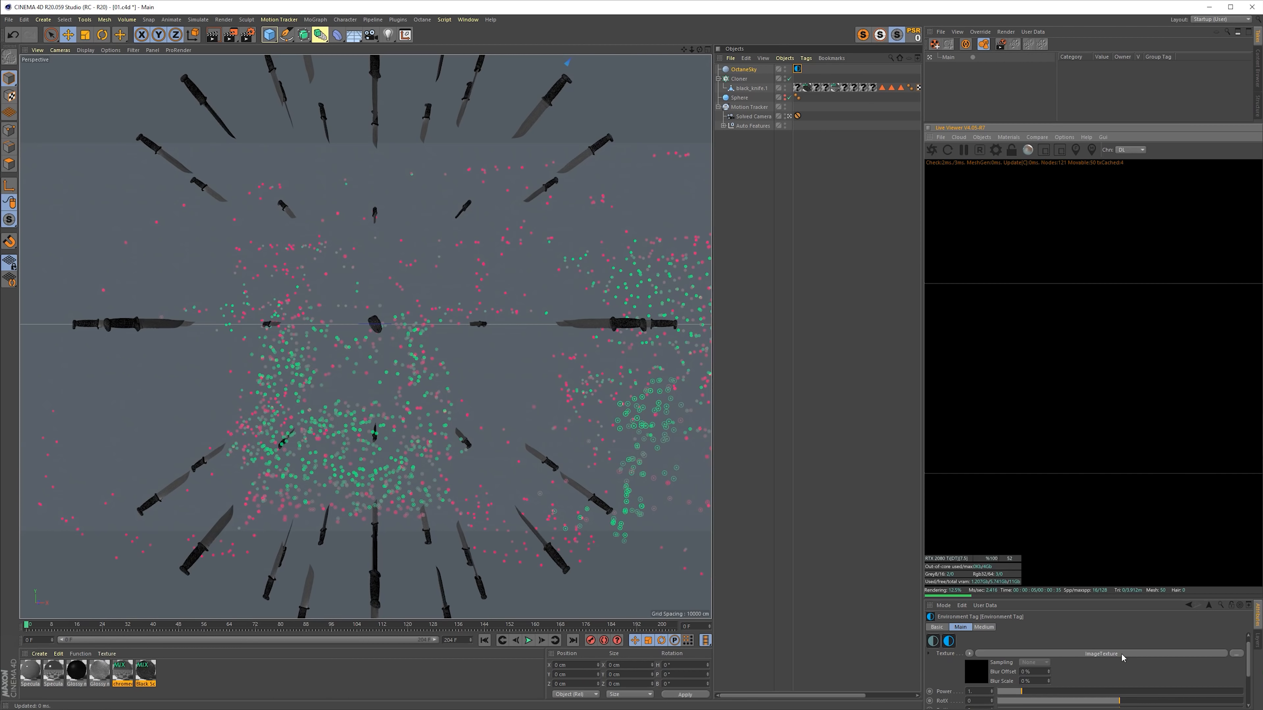
- Load a studio HDR image into the environment's ImageTexture without copying it to the project location
left_click(1122, 655)
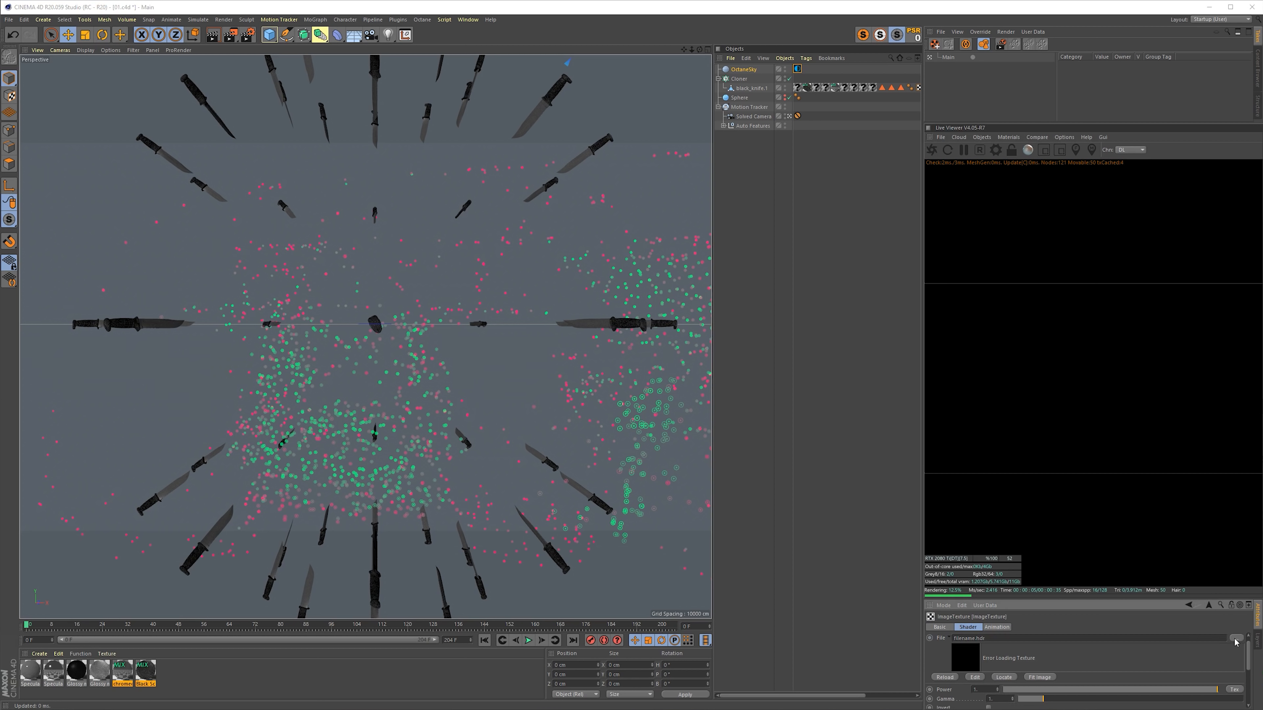
left_click(1235, 638)
left_click(163, 179)
key("Return")
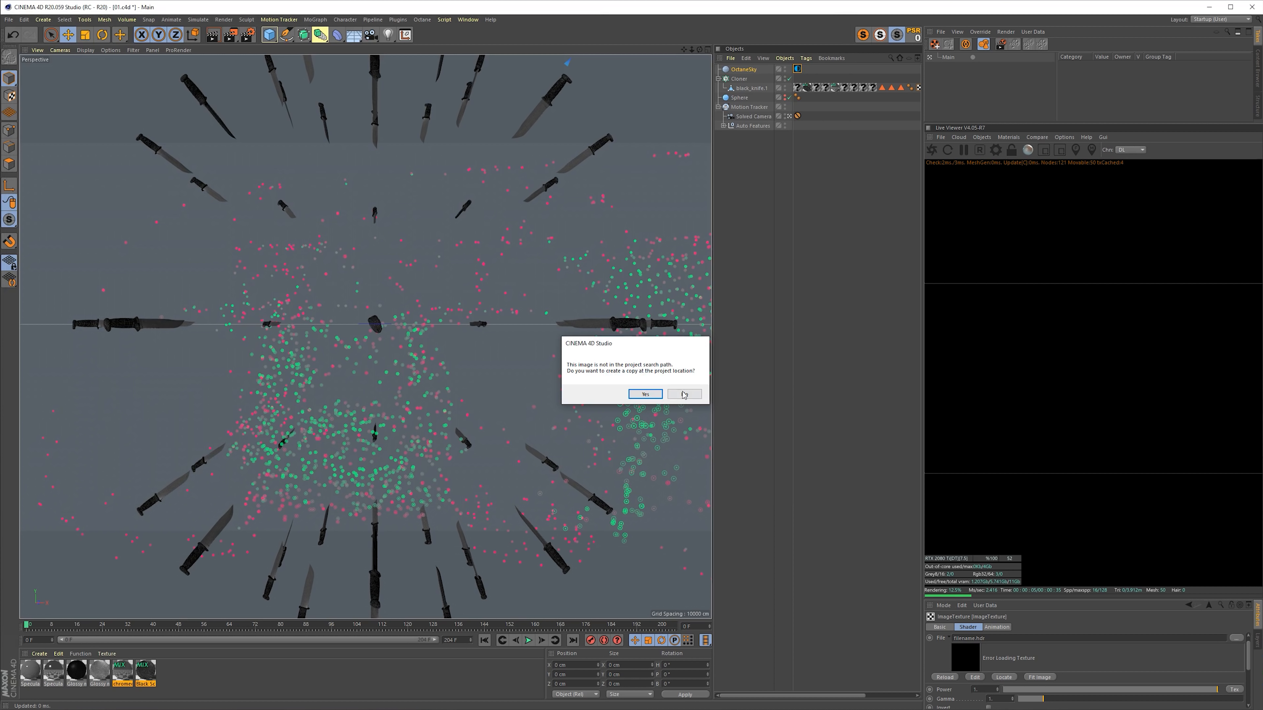
left_click(684, 394)
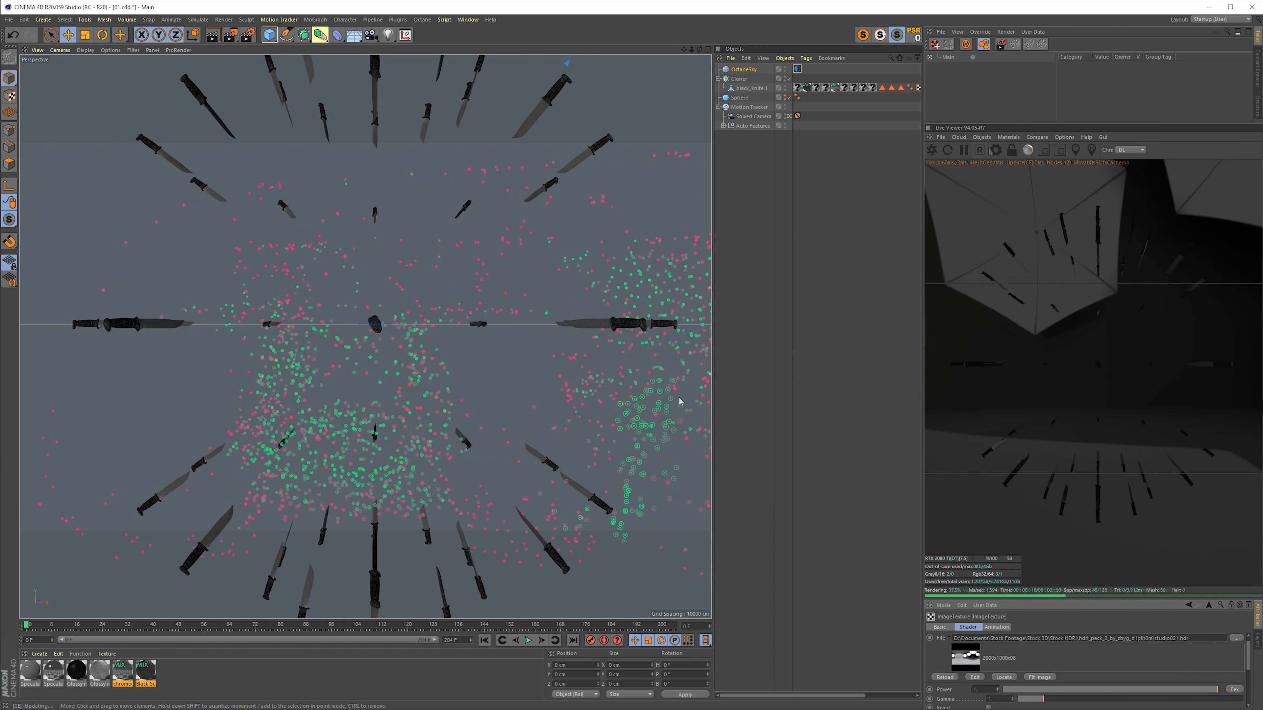
- Add a Random effector to the Cloner and set its position variation to 20 cm on X, Y and Z
left_click(739, 79)
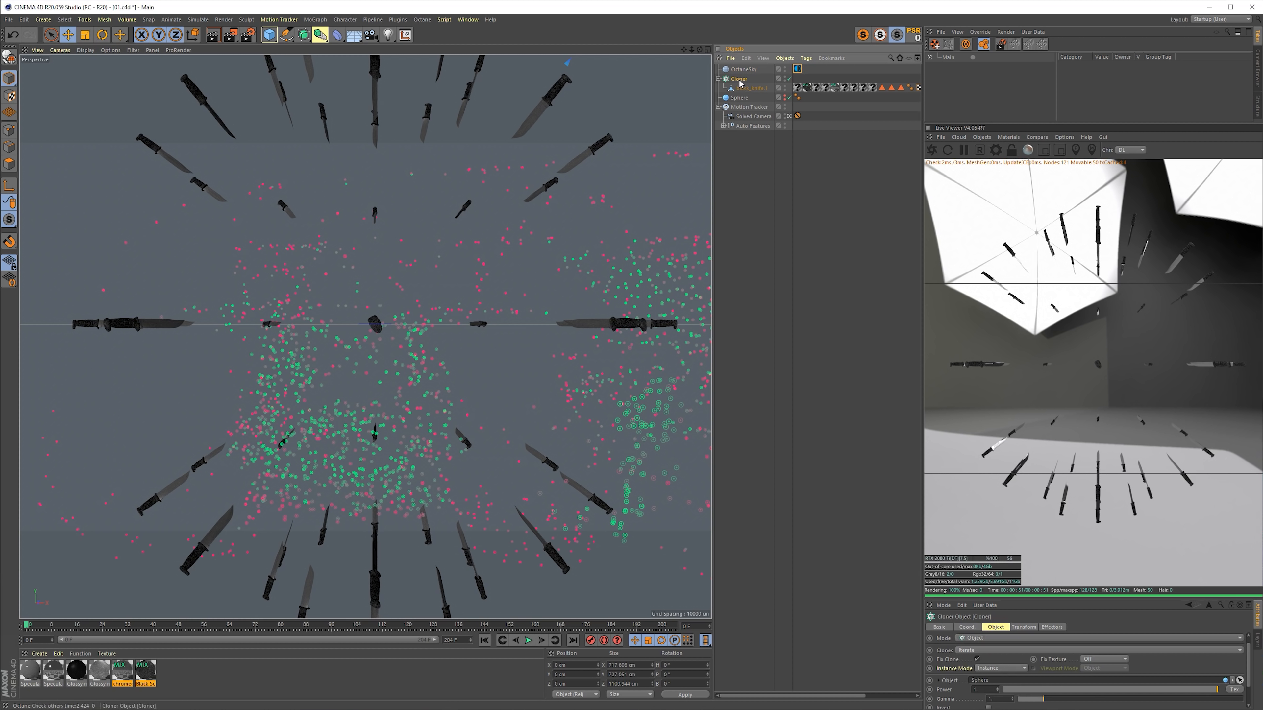
key("r")
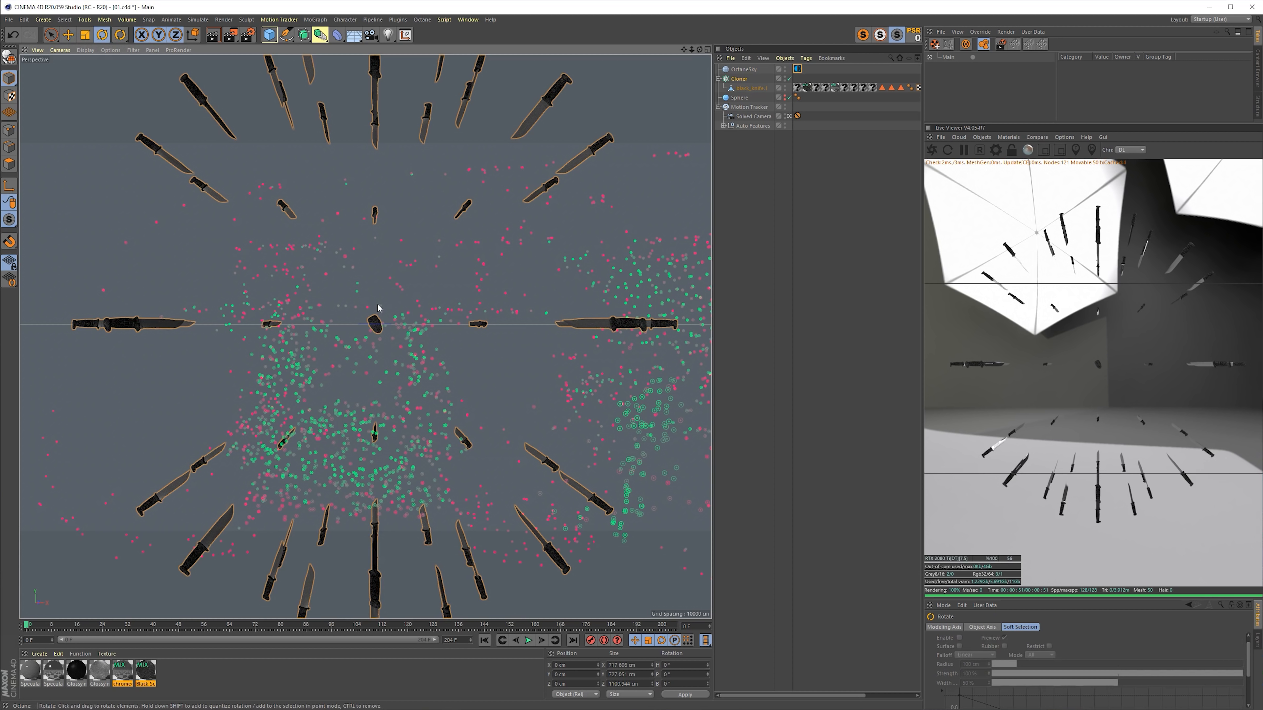
left_click(314, 20)
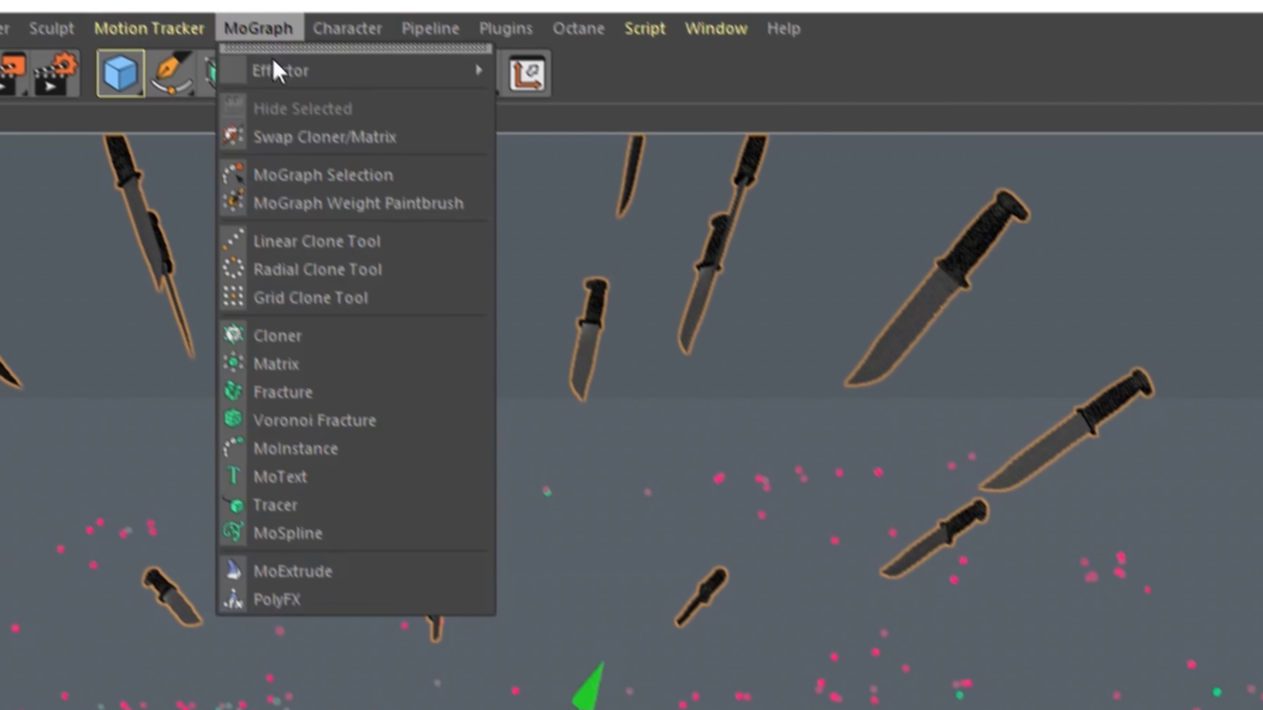
mouse_move(343, 33)
left_click(417, 109)
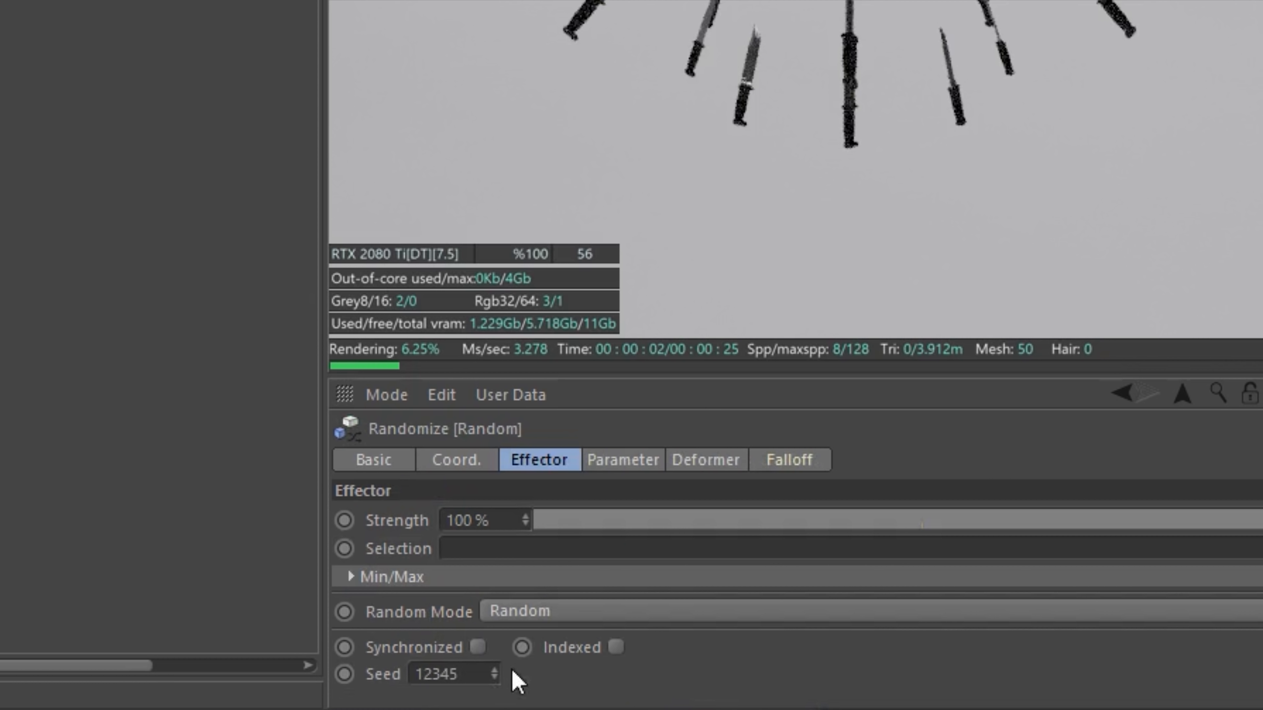
left_click(630, 465)
left_click_drag(517, 600, 376, 592)
type("20")
key("Tab")
type("20")
key("Tab")
type("20")
- Enable rotation in the Random effector and set R.H, R.P and R.B to 20°
left_click(772, 570)
left_click(786, 599)
type("20")
key("Tab")
type("2")
key("Tab")
type("20")
left_click_drag(816, 625, 665, 629)
type("20")
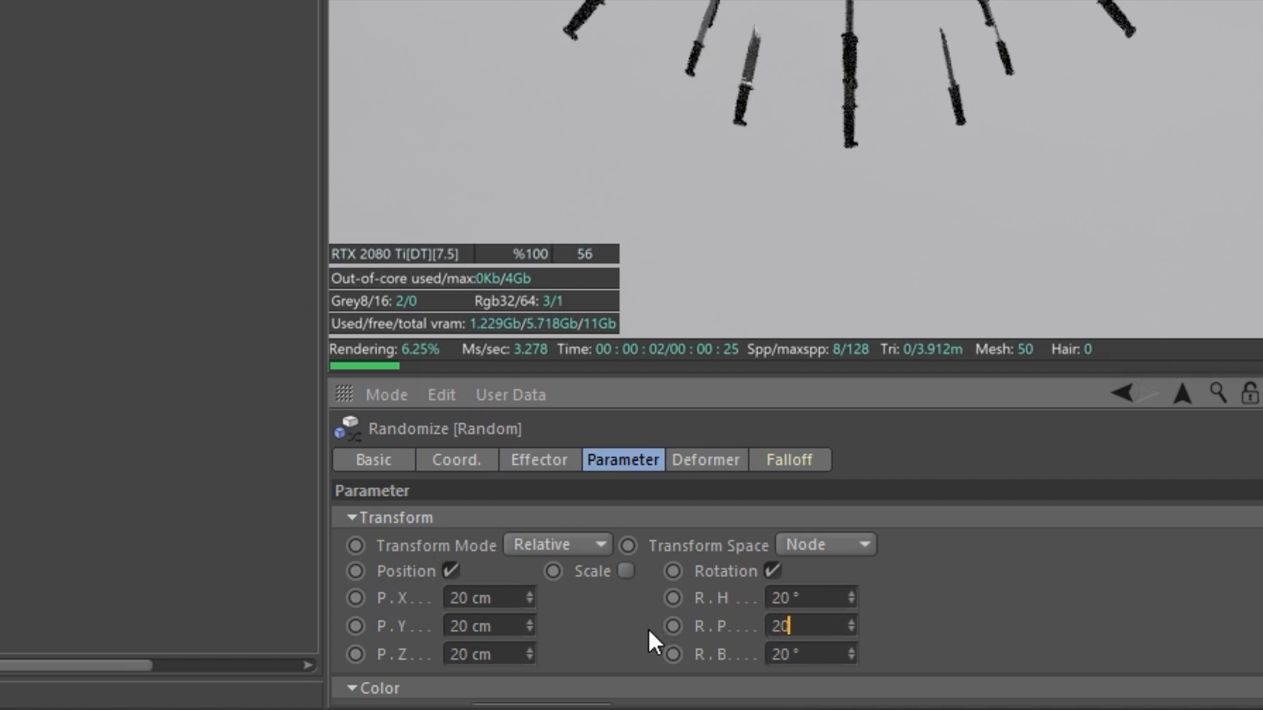
key("Return")
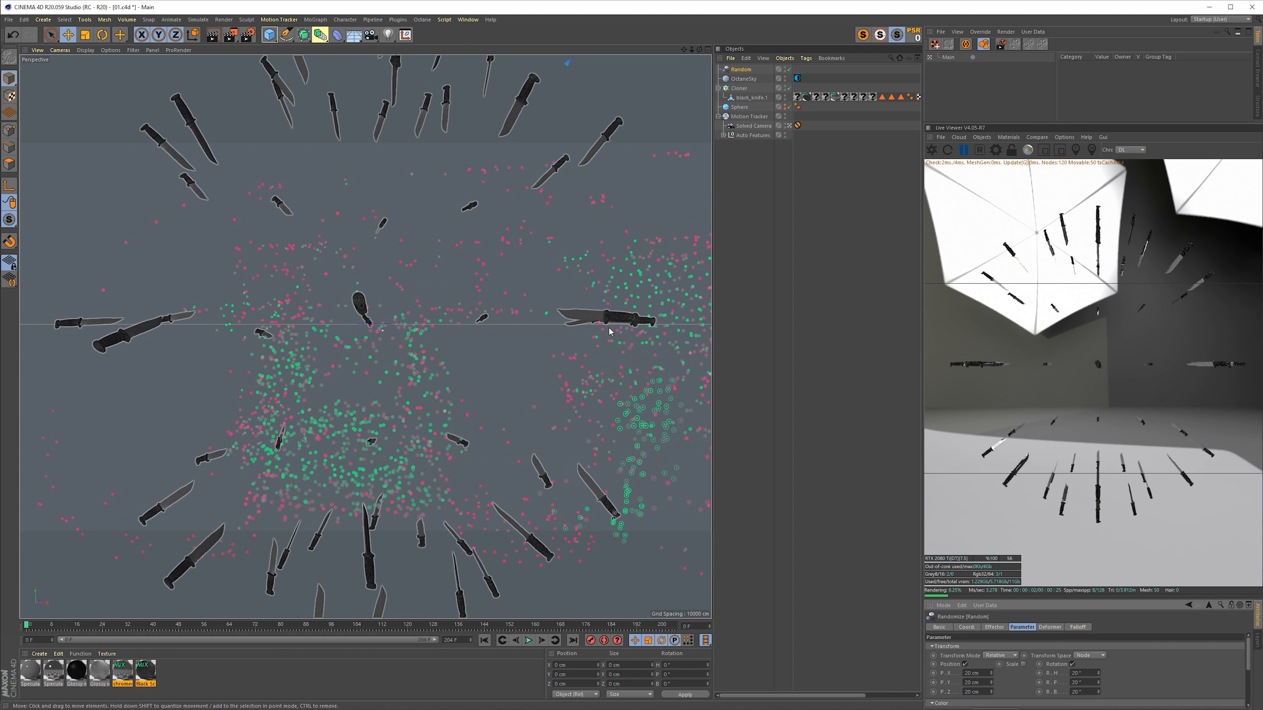
- Rotate the sphere to turn the arrangement of knives cloned onto it
left_click(739, 108)
key("r")
left_click_drag(375, 286, 364, 353)
- Make the Cloner editable so its knives become separate objects, and pick a single knife near the centre for scaling
left_click(751, 98)
key("t")
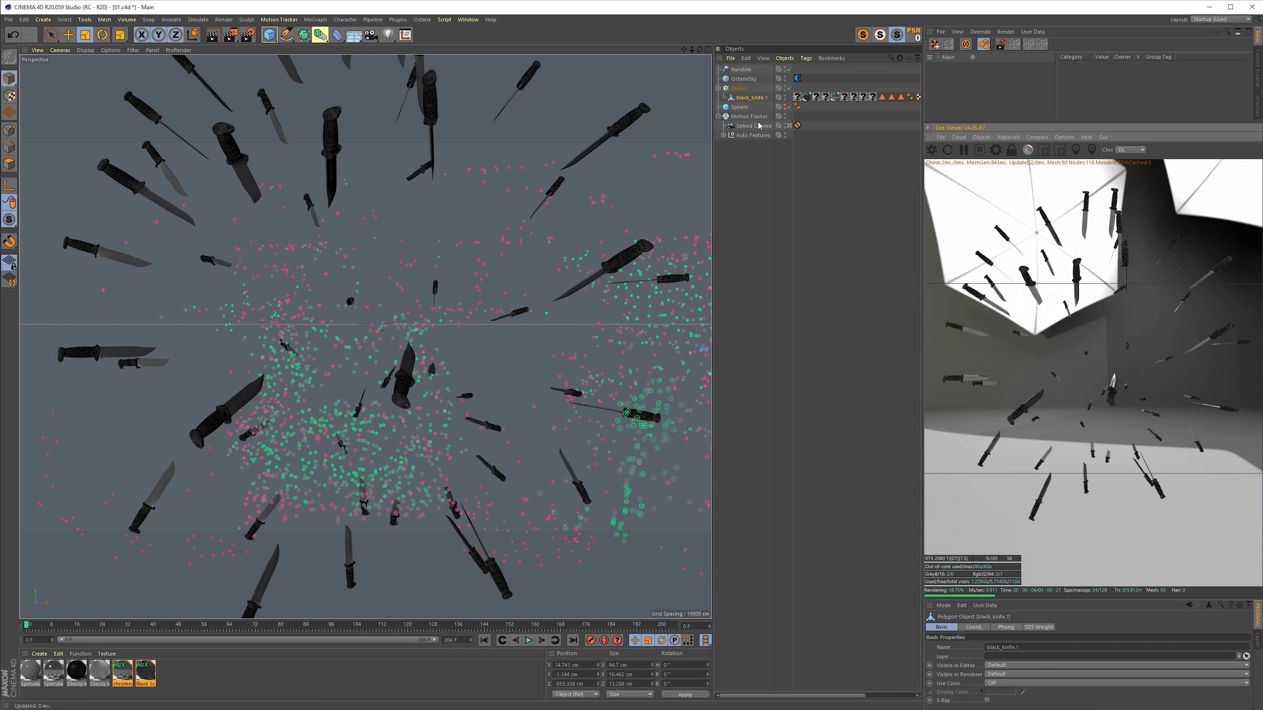
left_click(739, 89)
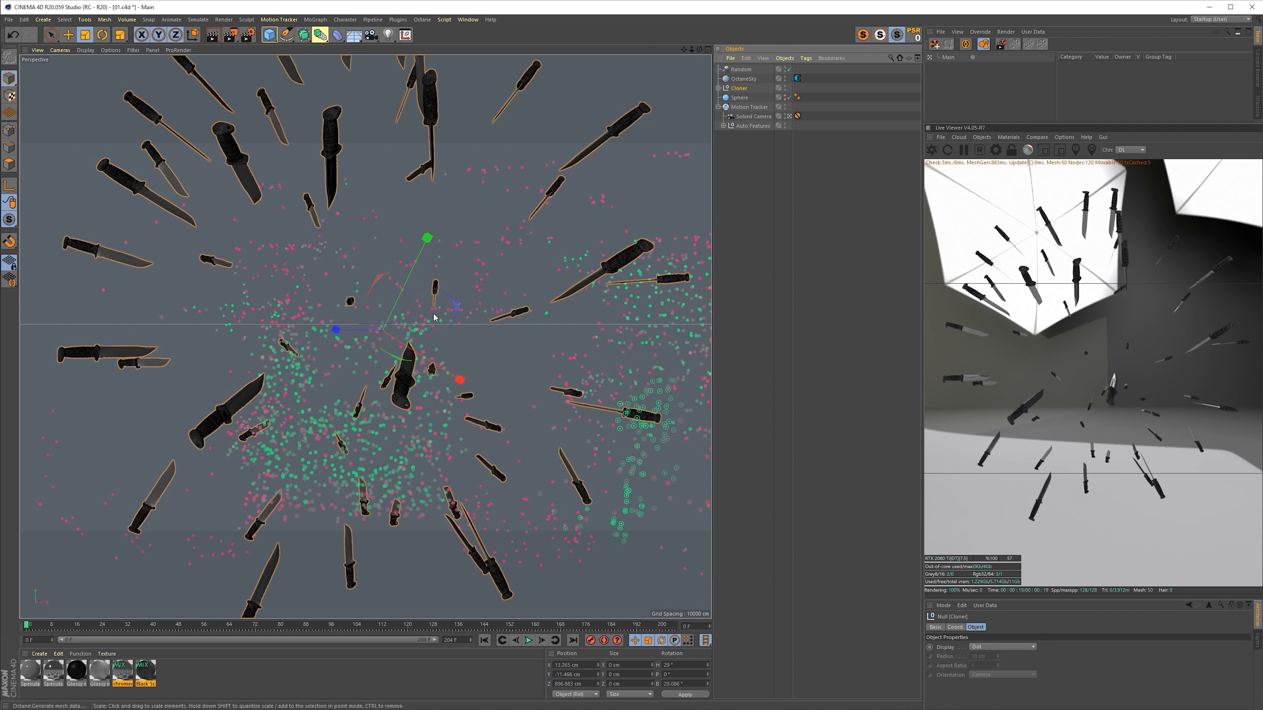
left_click(435, 288)
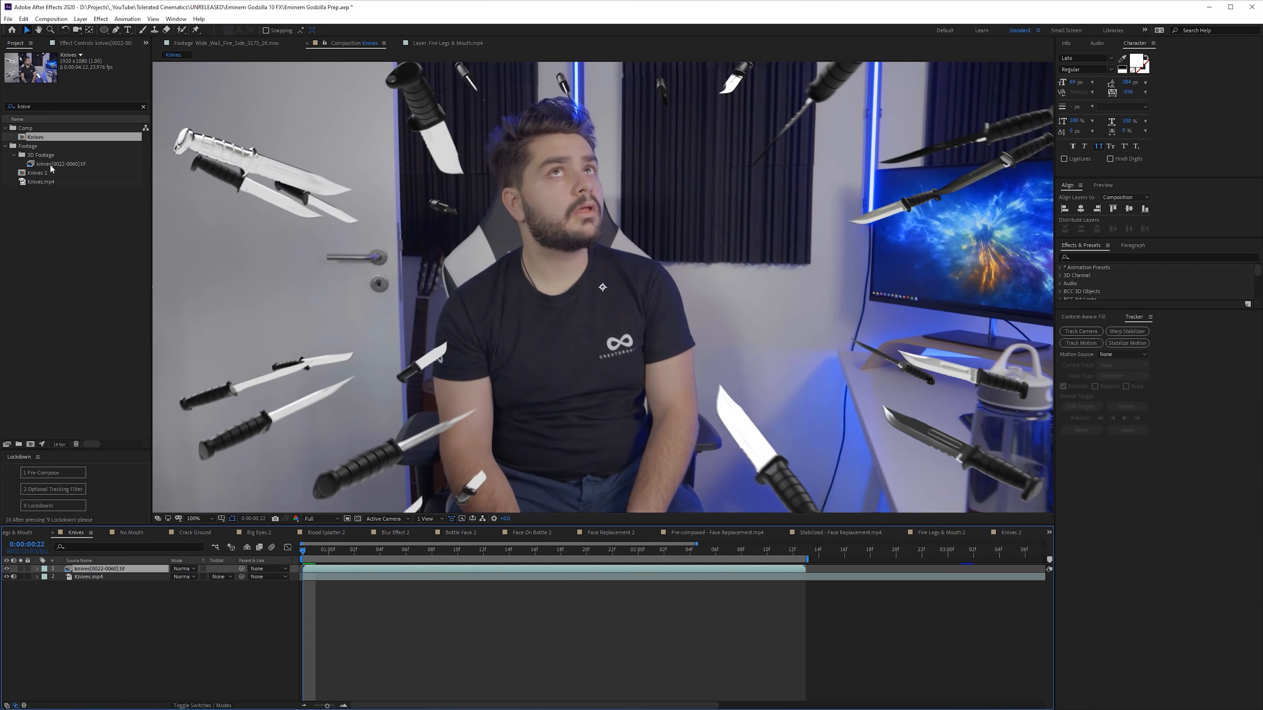
- Switch to After Effects and interpret the knives[0022-0060].tif sequence at 23.976 frames per second
right_click(51, 166)
mouse_move(117, 233)
left_click(238, 236)
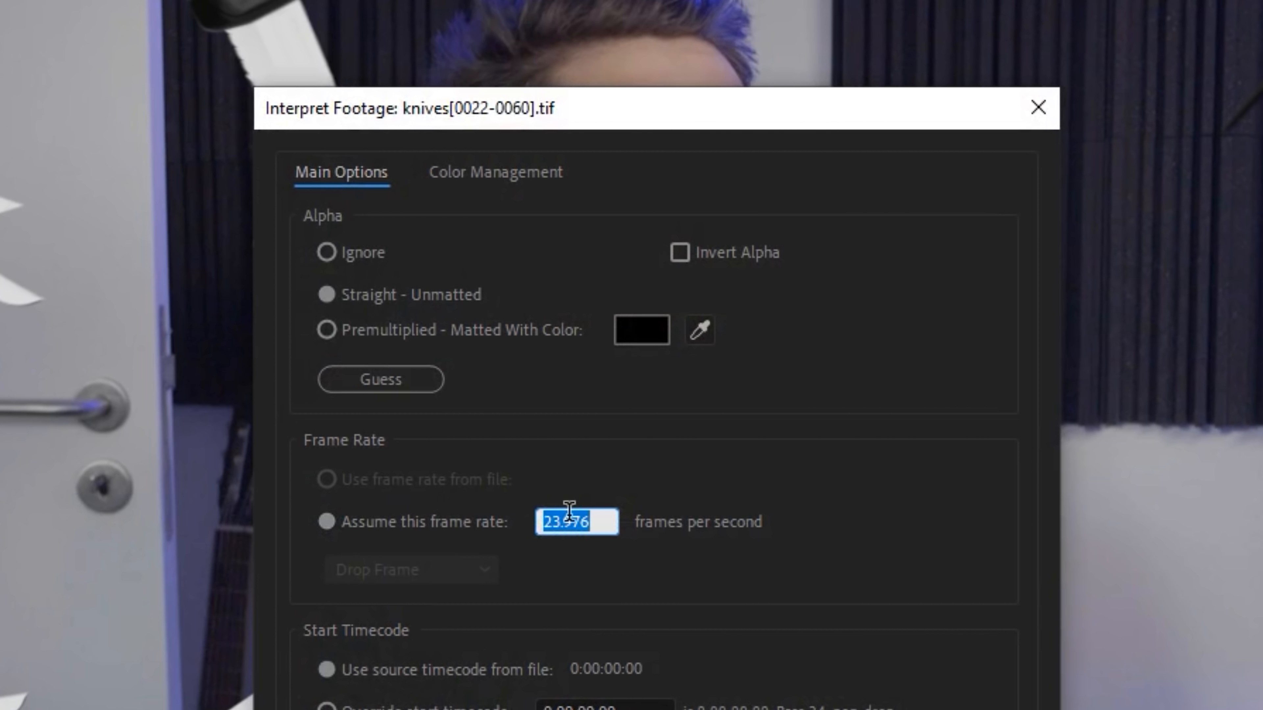
key("Return")
- Check the frame rate in the Knives composition's settings
right_click(175, 620)
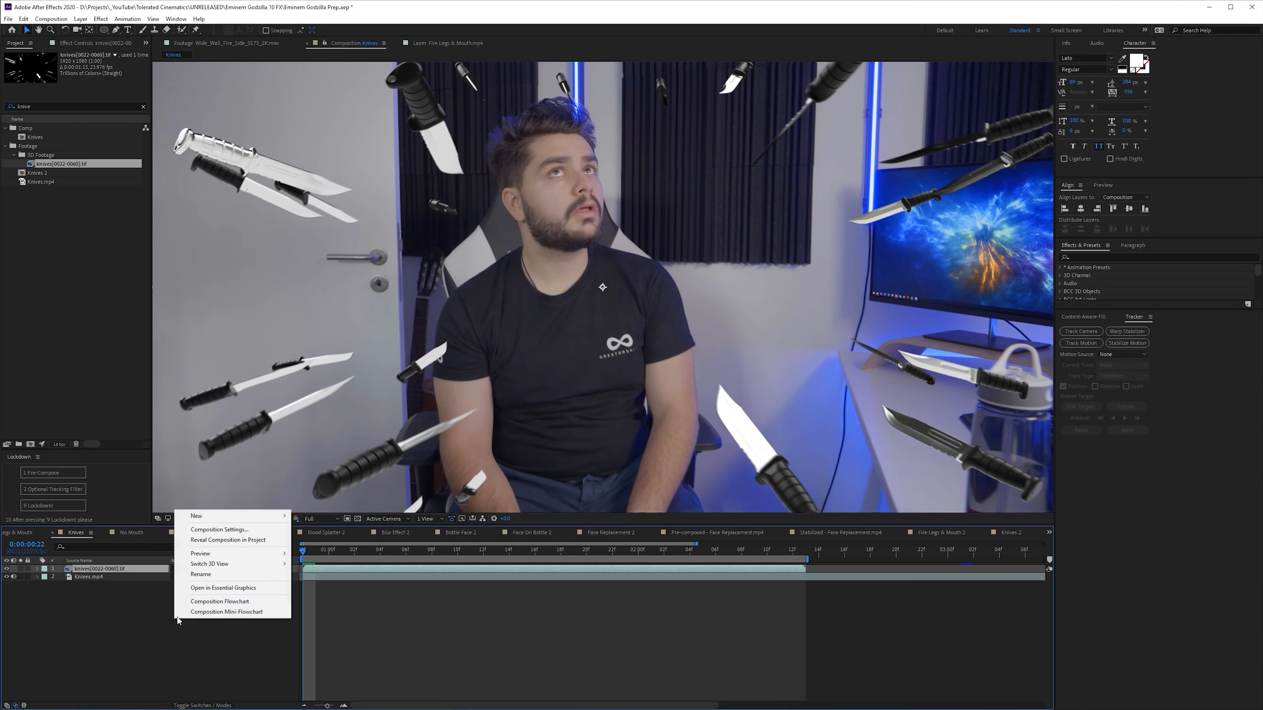
left_click(226, 534)
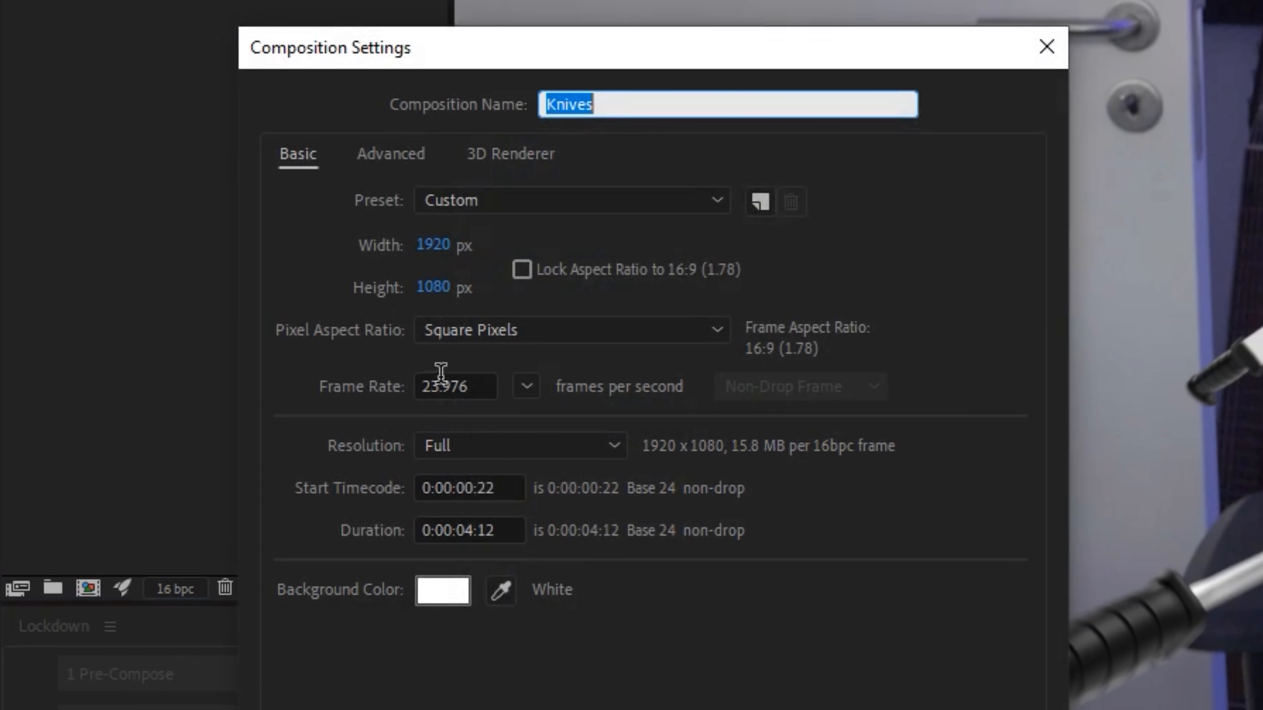
left_click(841, 78)
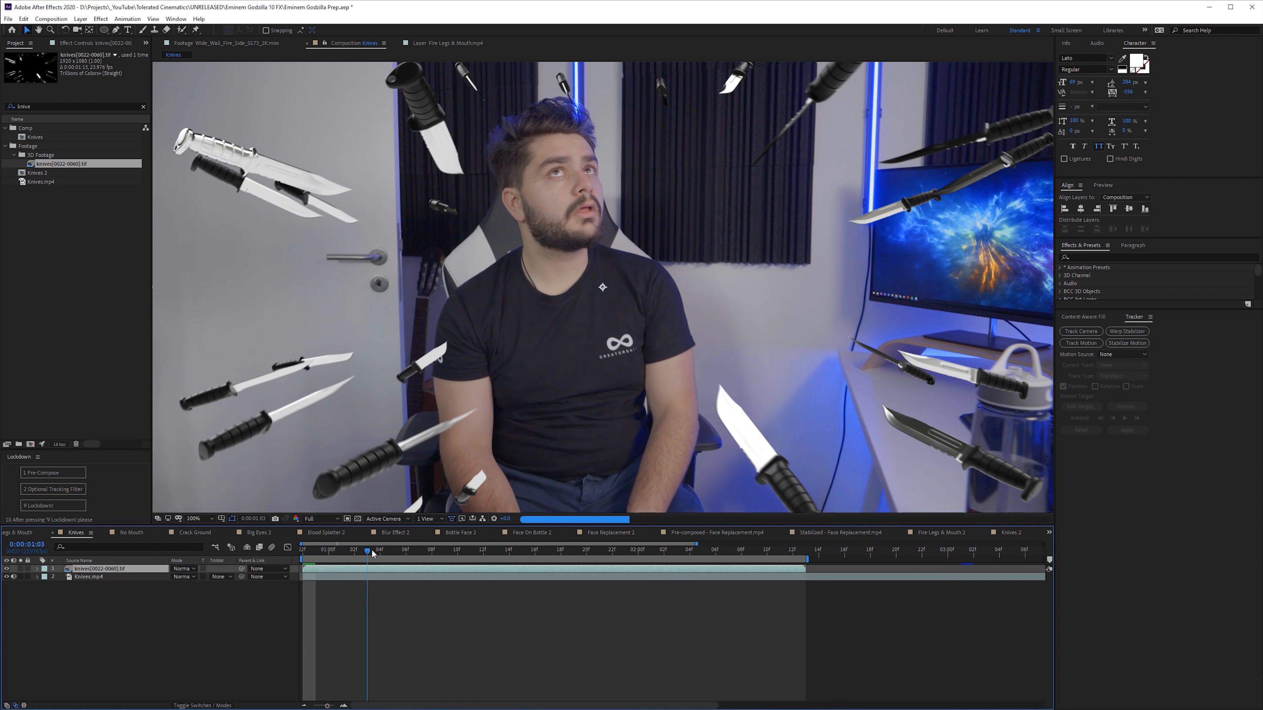
- Scrub through the Knives composition and examine the Curves and RSMB effects on the knives layer
left_click(378, 550)
left_click_drag(469, 555, 561, 554)
left_click(89, 43)
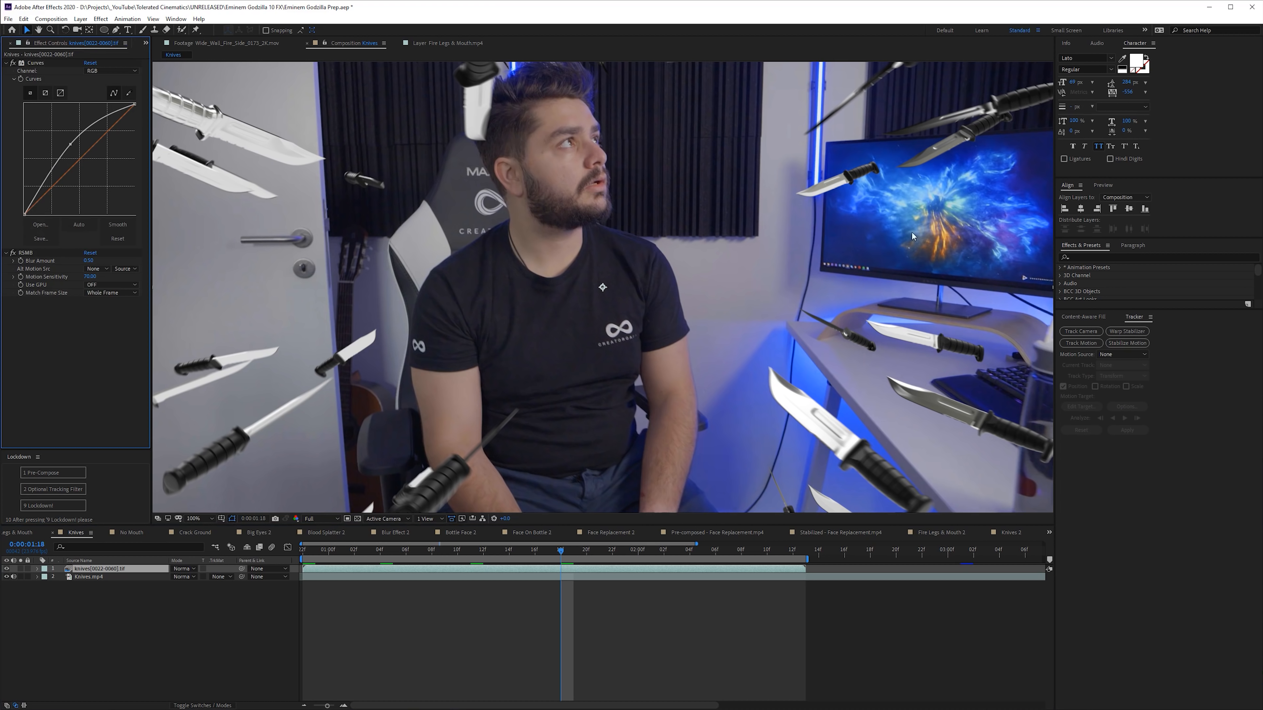
left_click(29, 257)
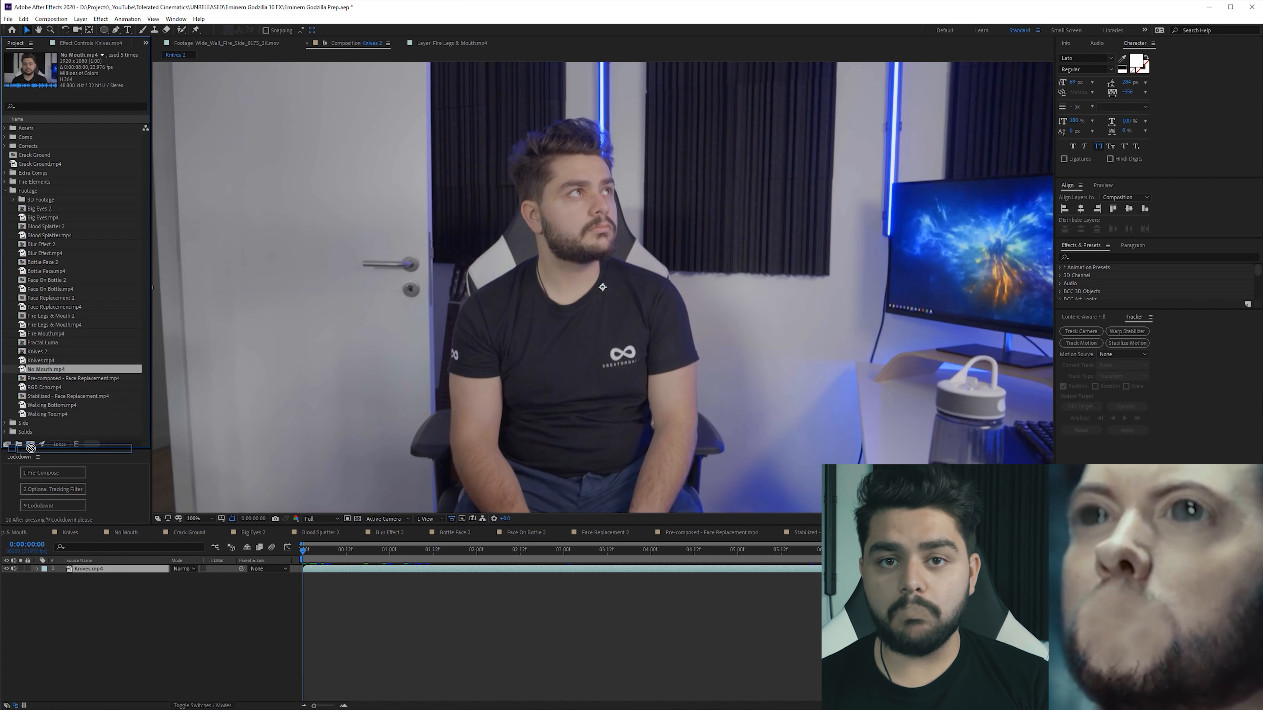
- Create a composition from No Mouth.mp4 and split the clip at 2 seconds
left_click_drag(31, 447, 30, 444)
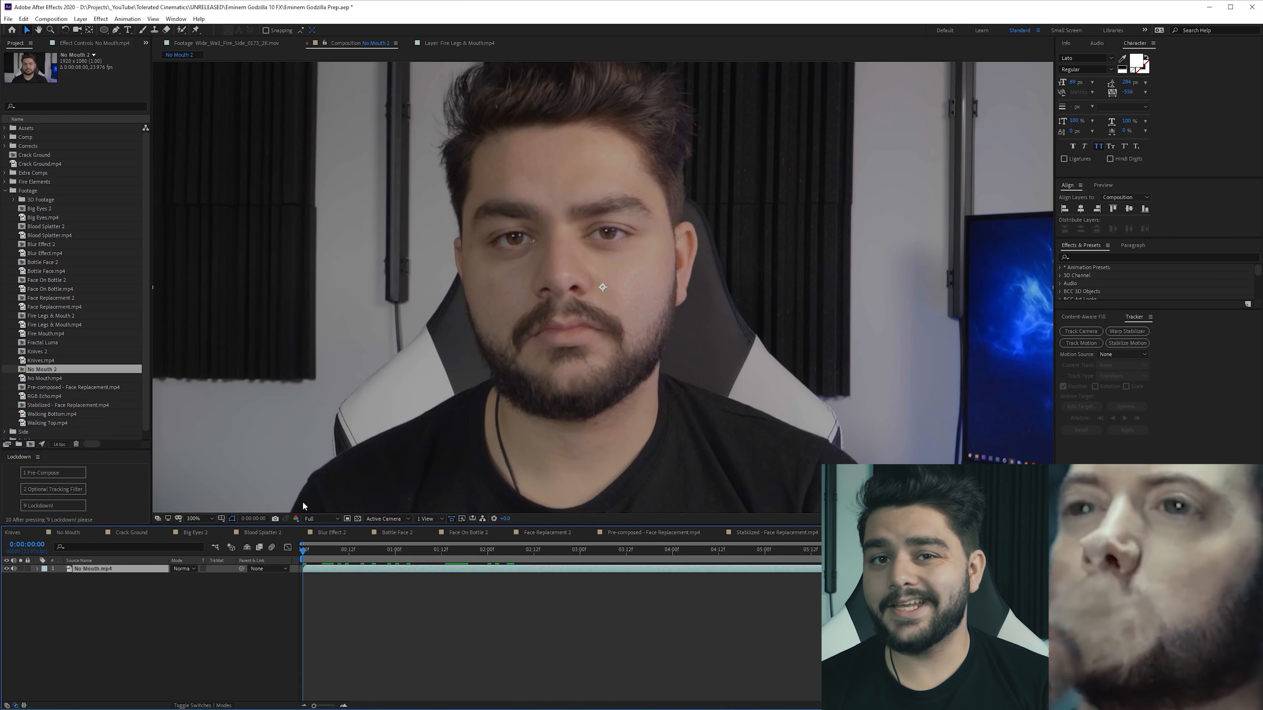
left_click_drag(354, 556, 488, 578)
key("ctrl+shift+d")
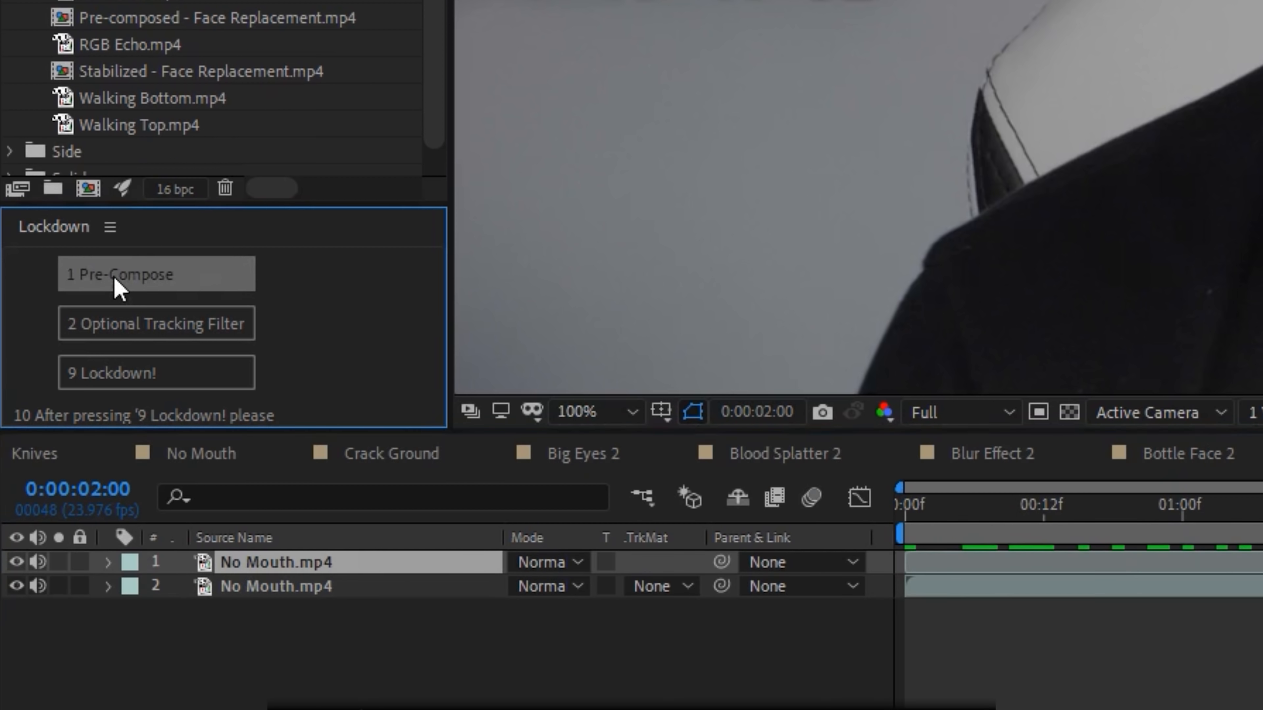
- Pre-compose the second part of the No Mouth clip with Lockdown and apply its optional tracking filter
left_click(40, 477)
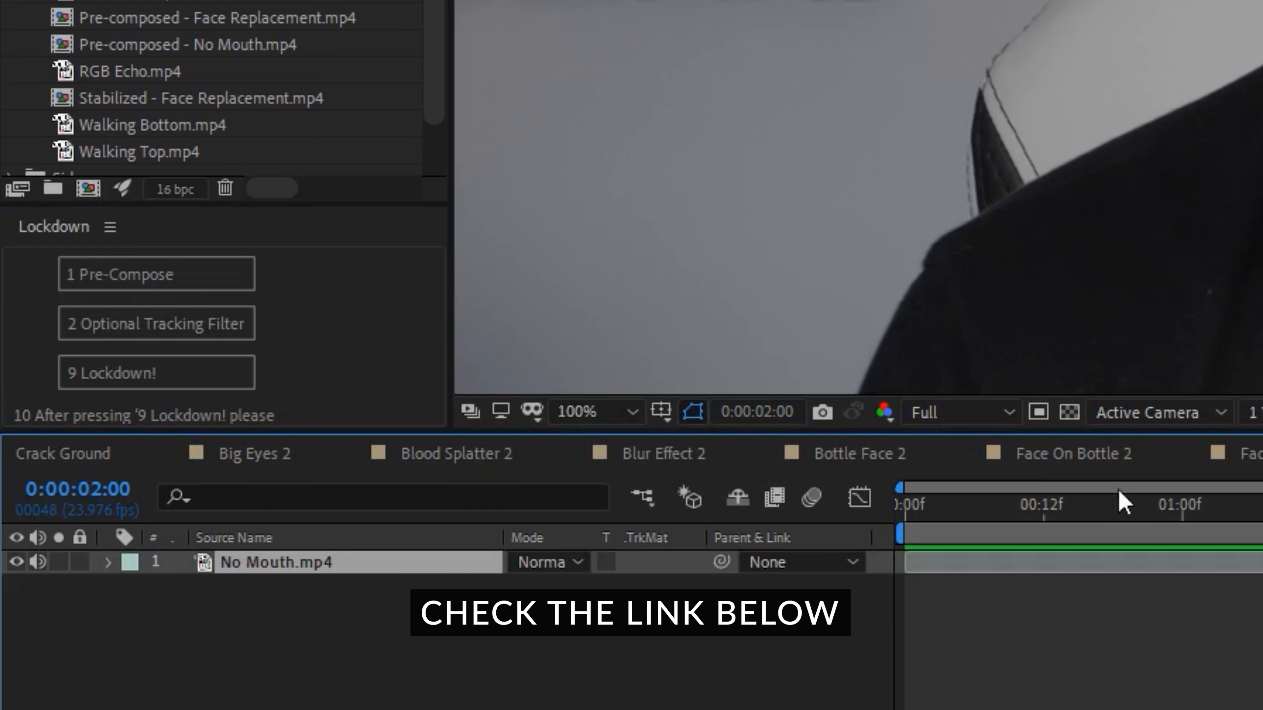
left_click(104, 330)
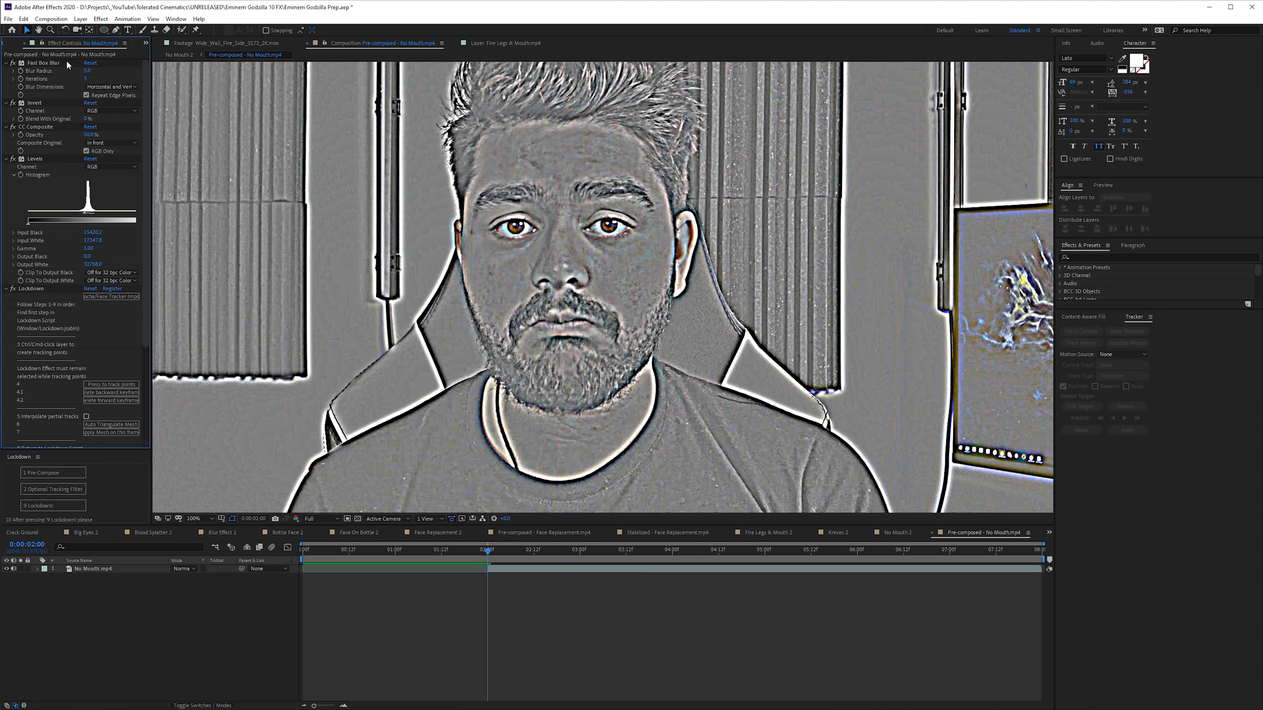
- Select the Lockdown effect, mark tracking points around the nose and mouth, and save the project
left_click(28, 289)
left_click(564, 282)
left_click(567, 343, "ctrl")
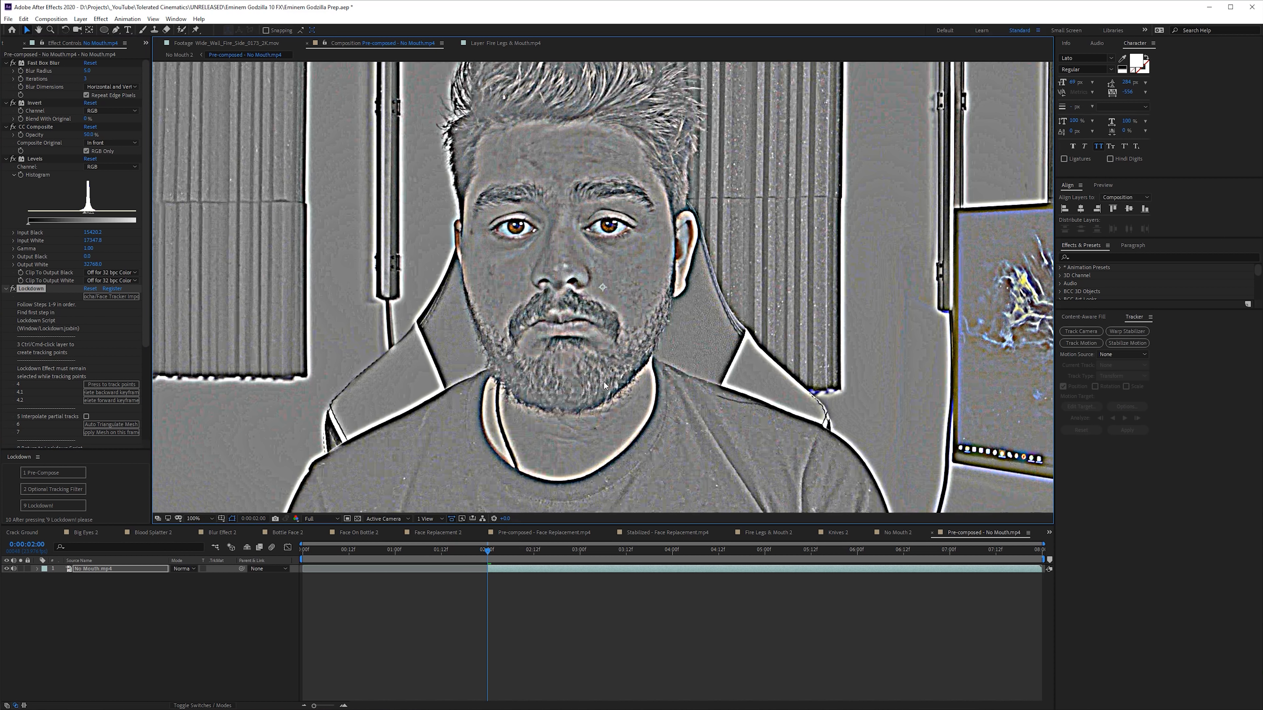
left_click(8, 19)
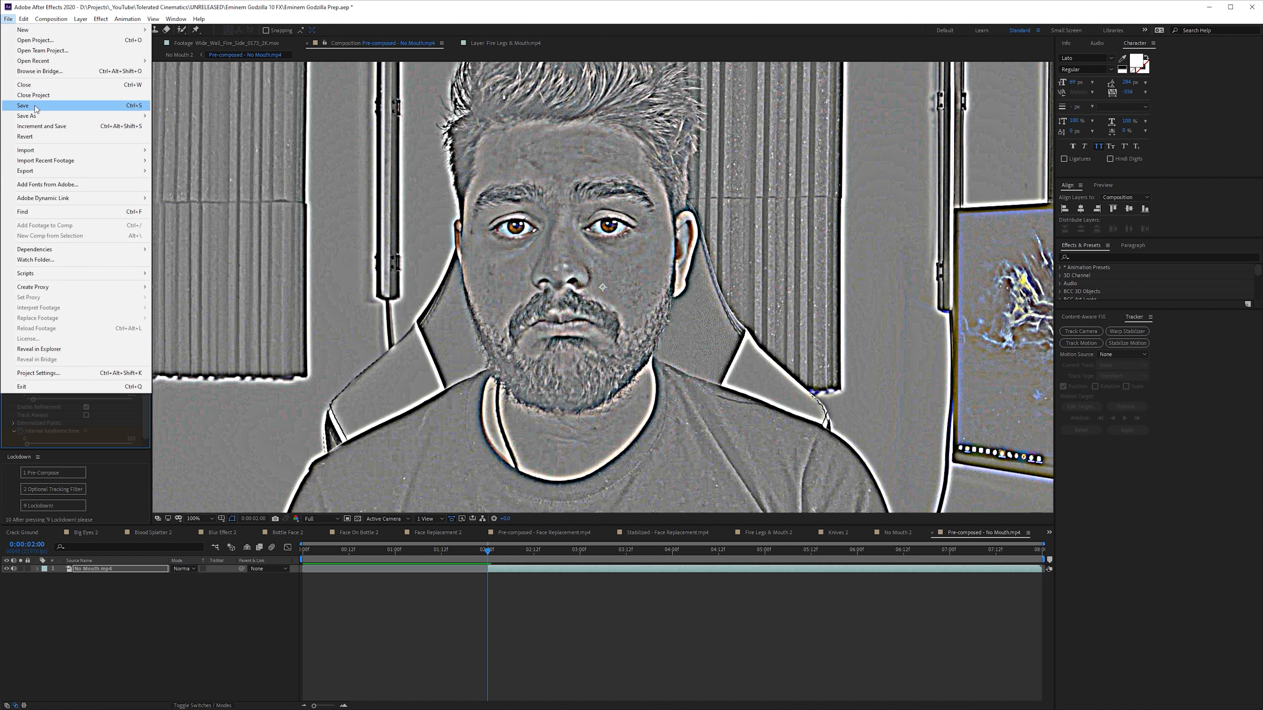
left_click(33, 106)
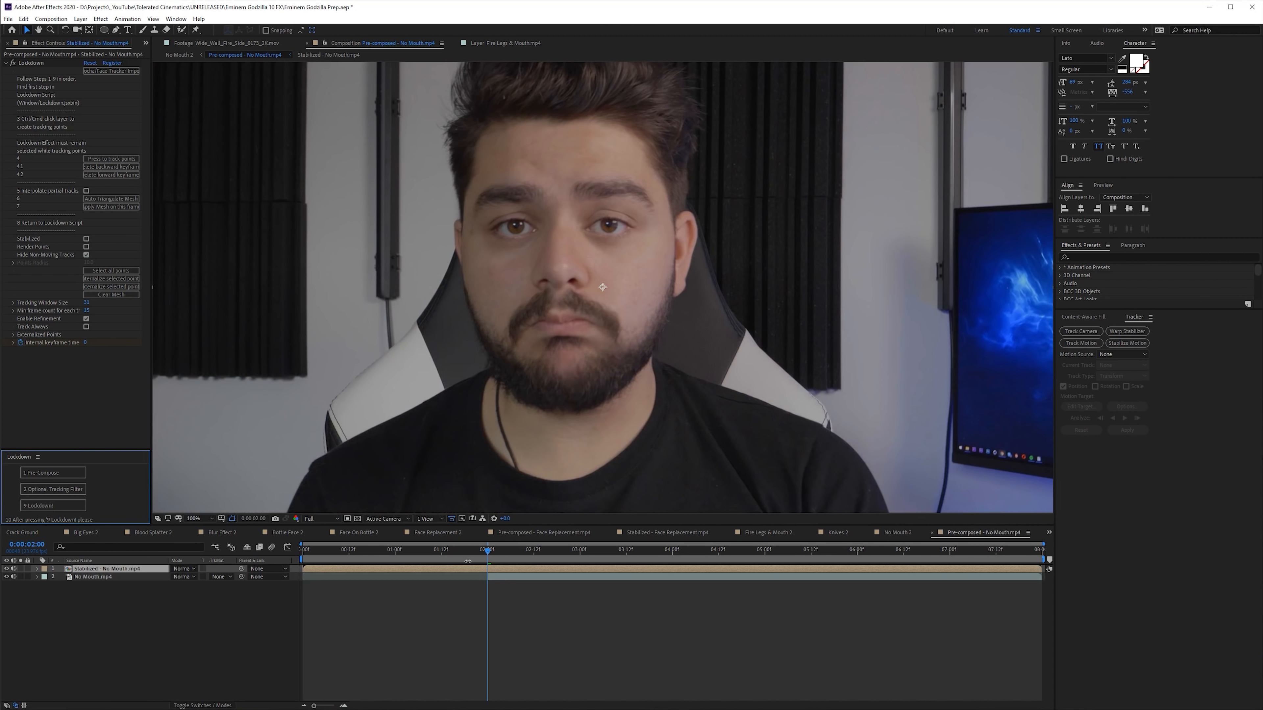
- Open the Stabilized - No Mouth.mp4 composition and hide the lower reference layer so only the mouth patch shows
double_click(505, 568)
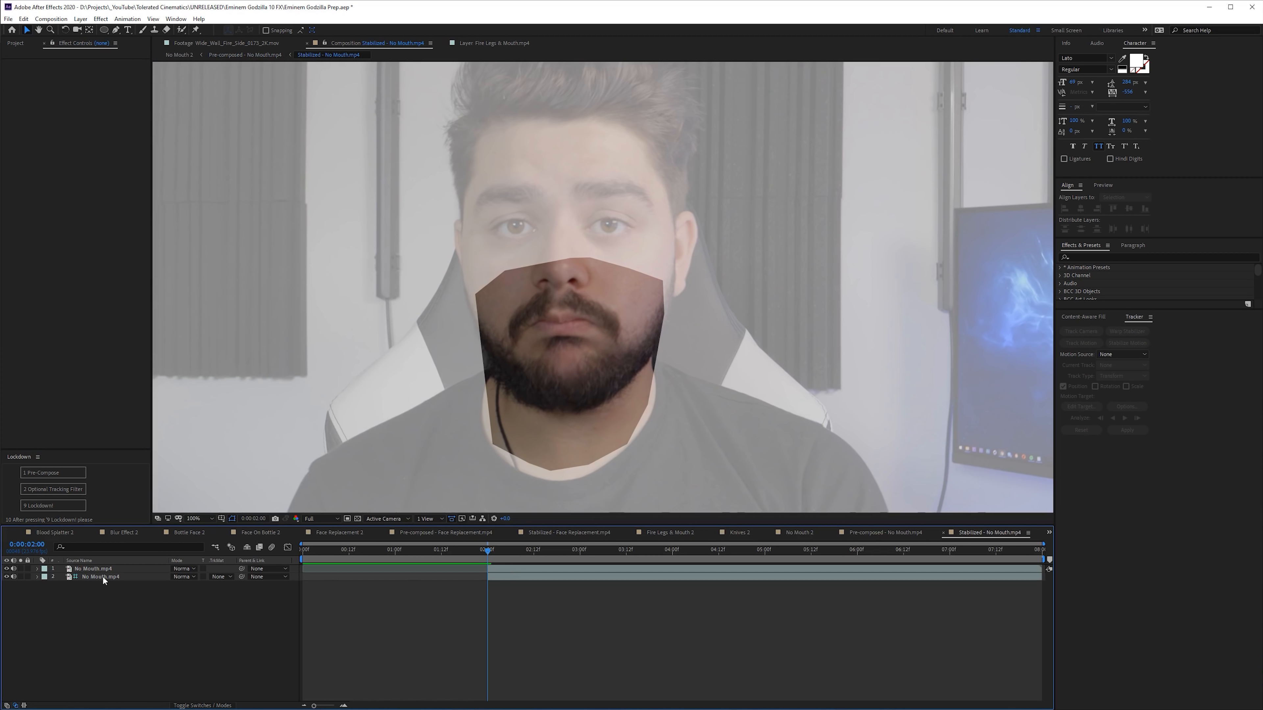
left_click(94, 577)
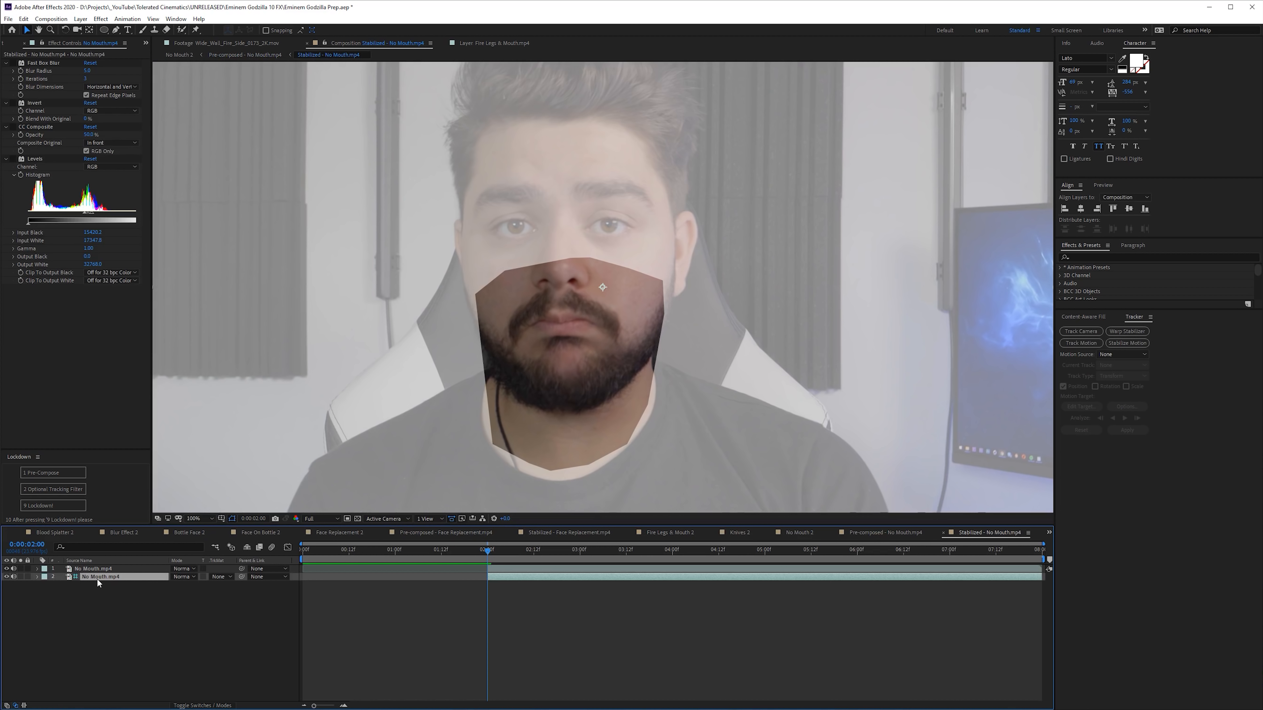
left_click(7, 578)
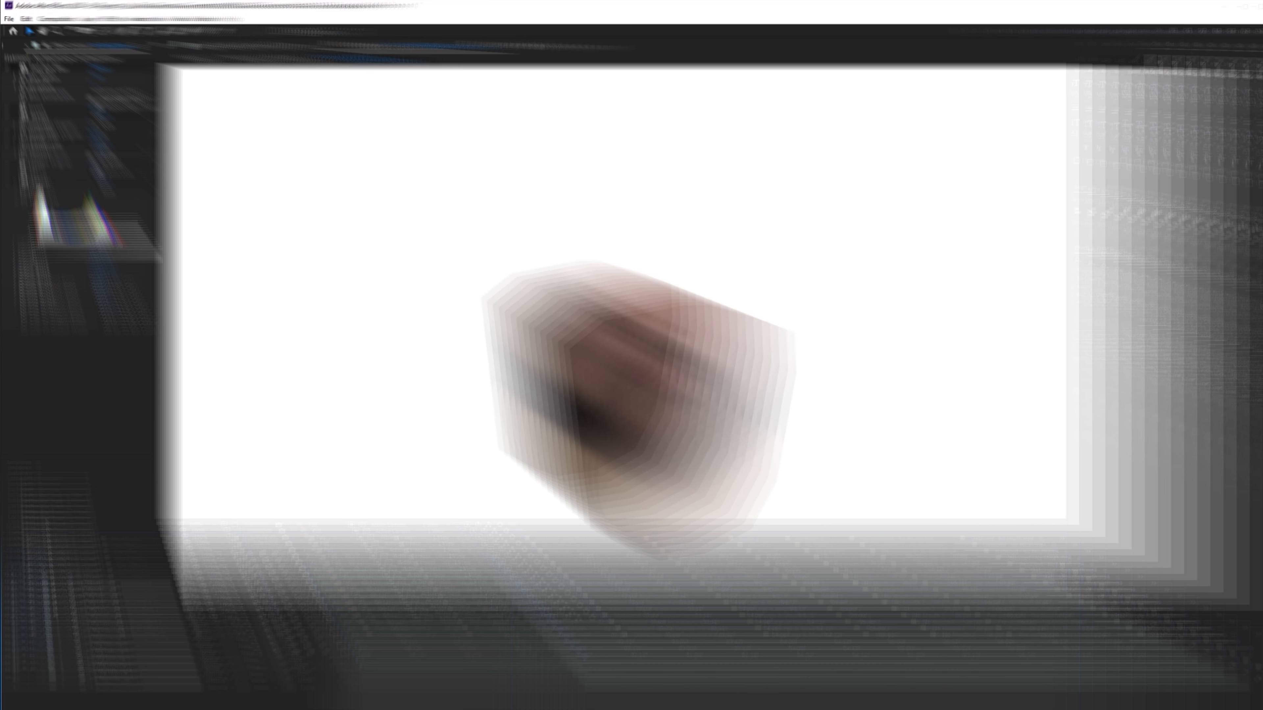
- Queue the current frame for export as an image file and set its output format to PNG Sequence
left_click(51, 18)
mouse_move(111, 132)
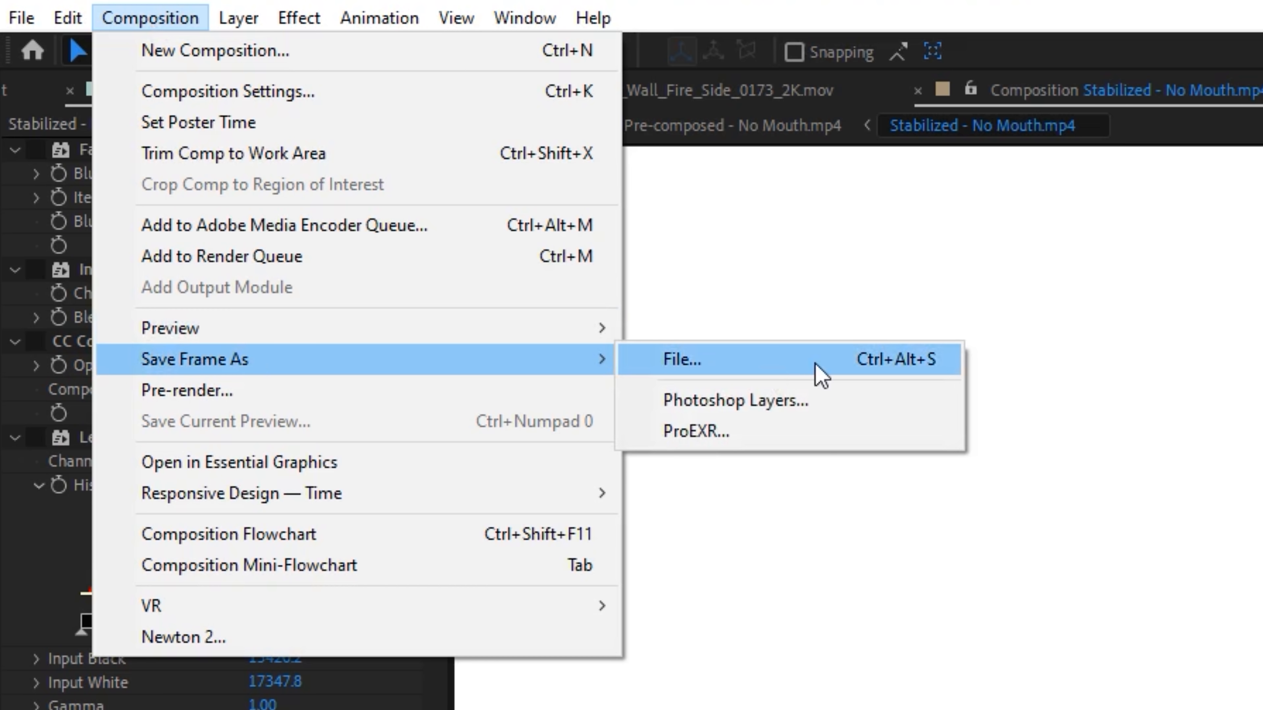
left_click(821, 377)
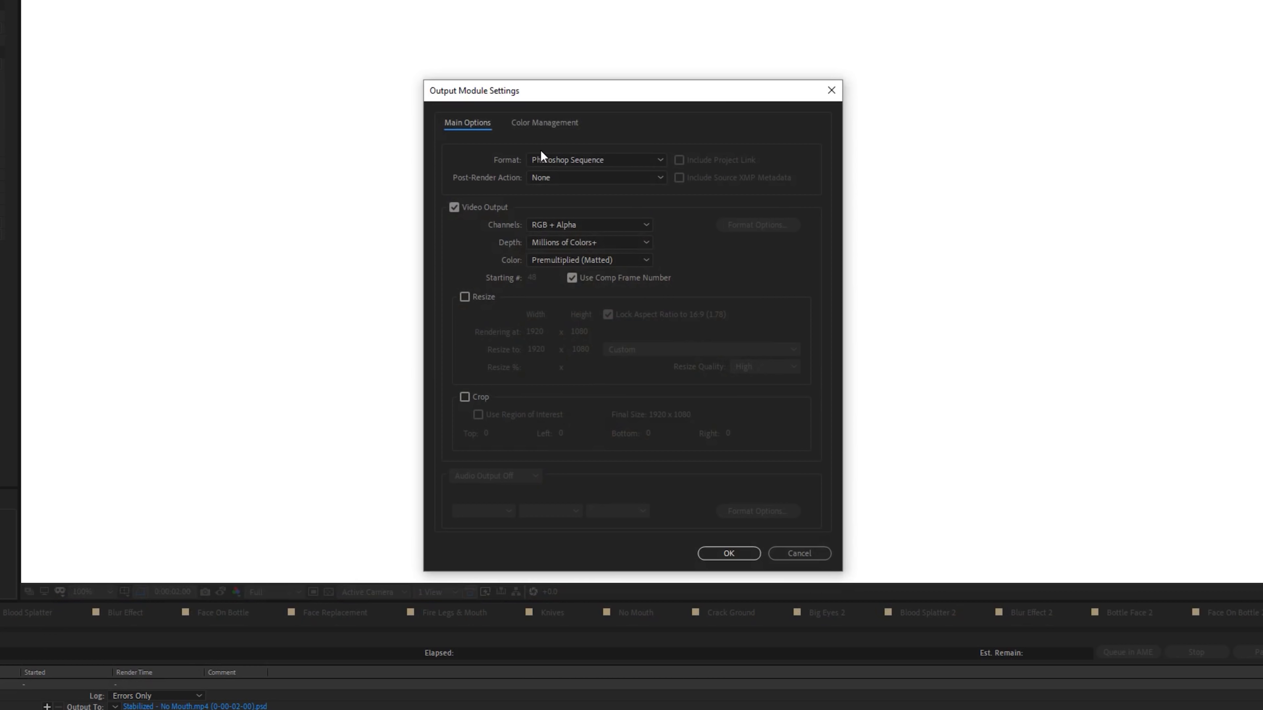
left_click(542, 159)
left_click(578, 282)
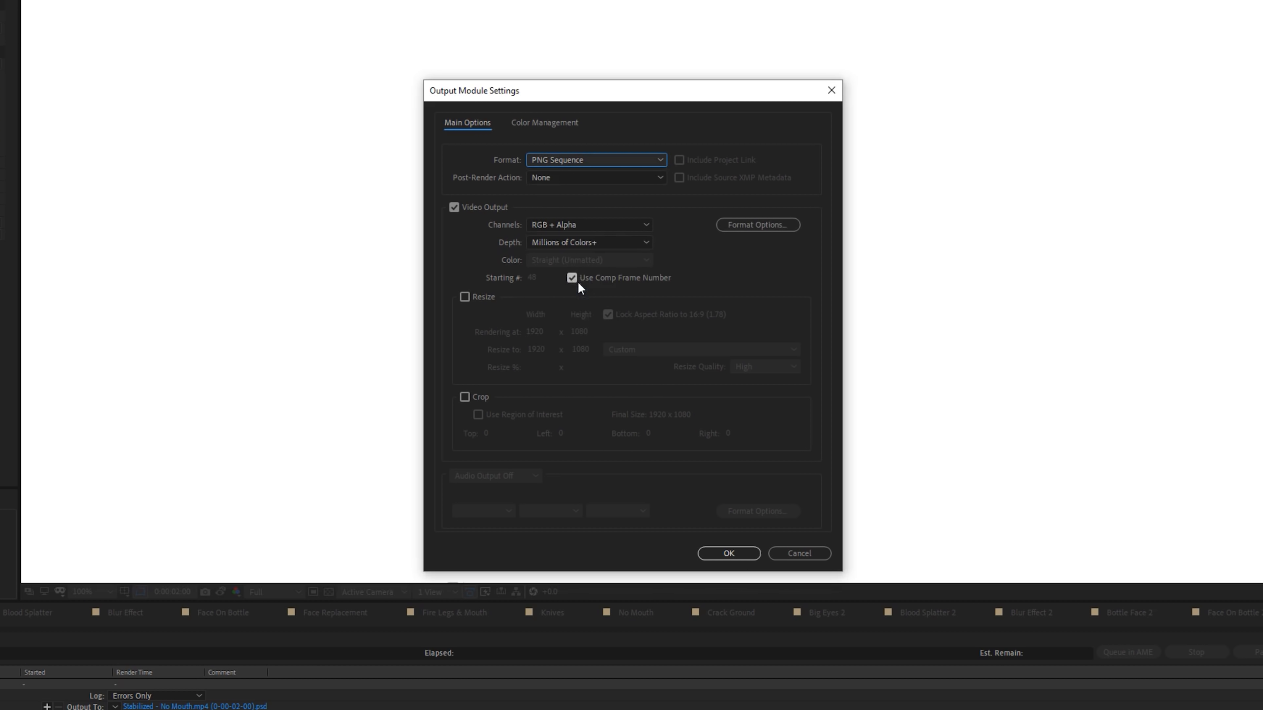
left_click(728, 553)
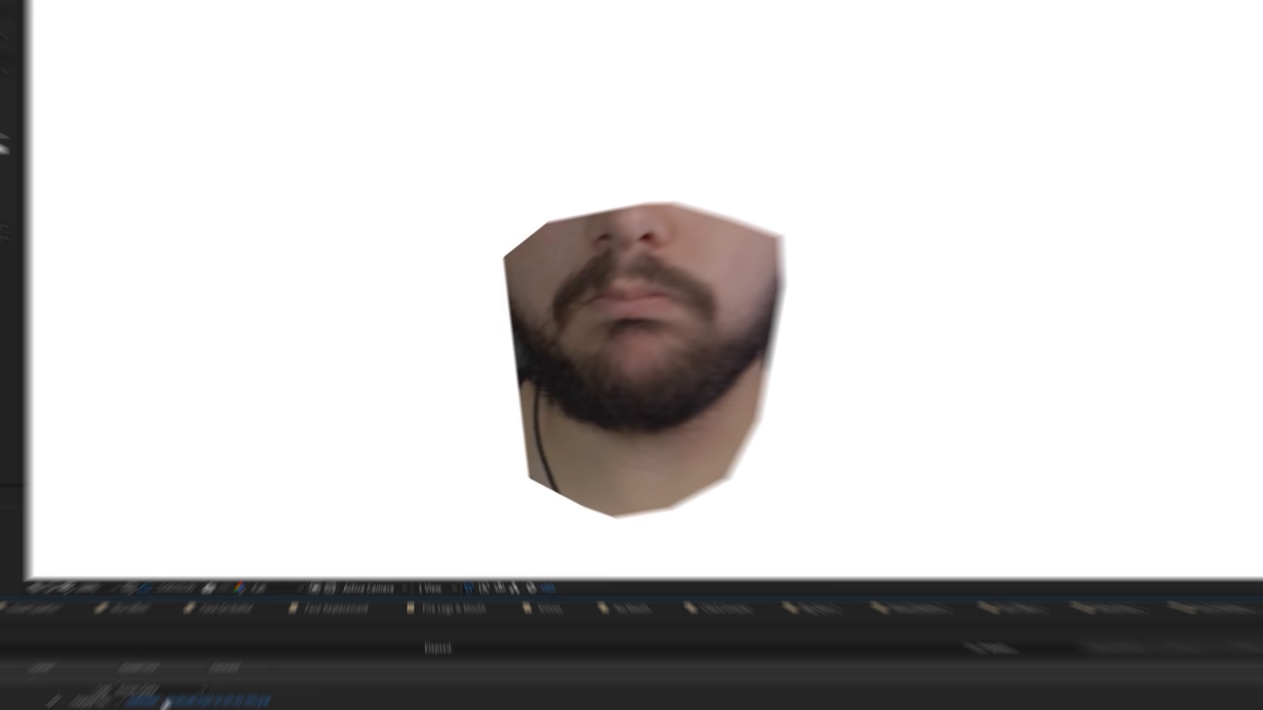
- Name the exported frame correct_mouth and save it
left_click(195, 707)
key("BackSpace")
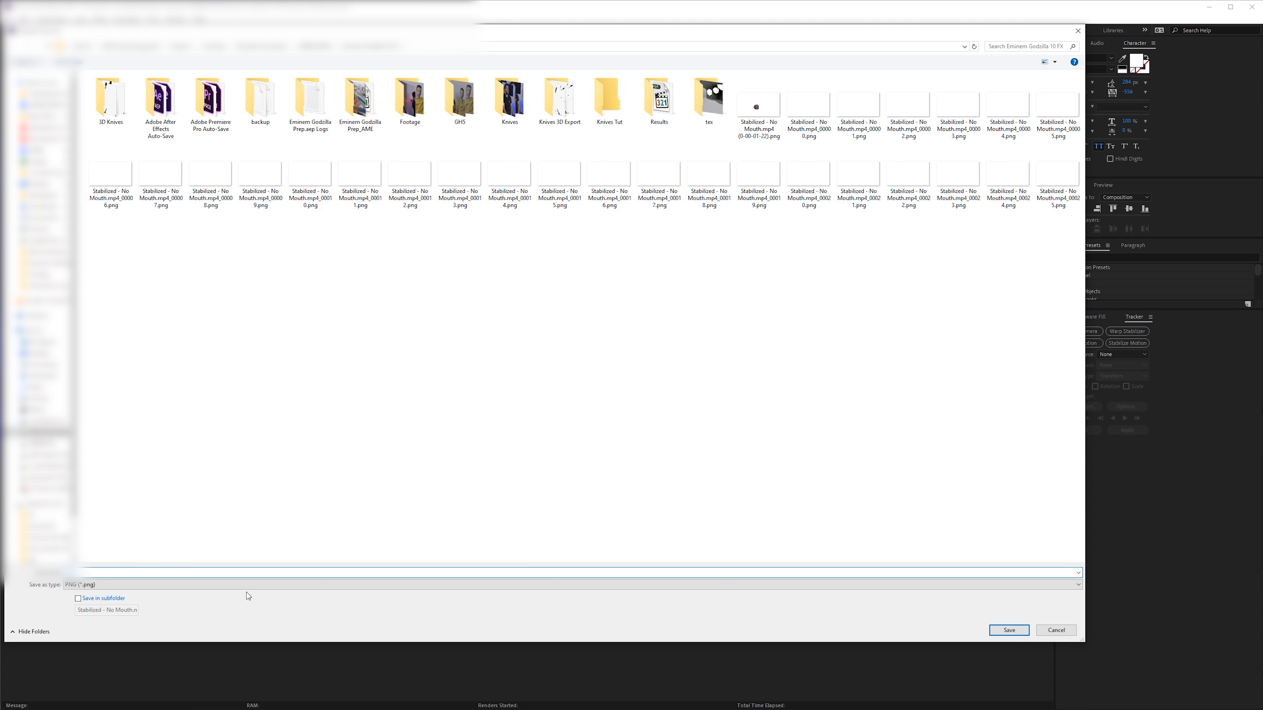
type("correct_mouth")
key("Return")
key("Return")
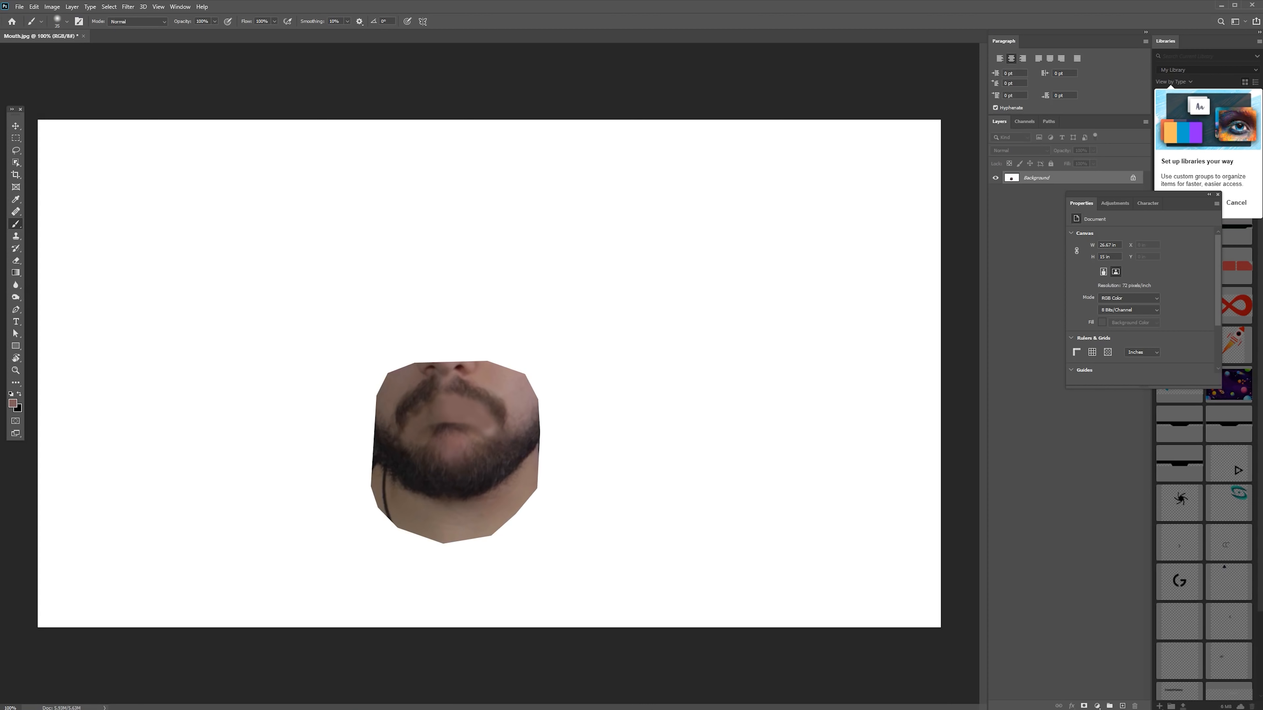
- Switch to Photoshop and open correct_mouth.png
left_click(19, 9)
left_click(35, 29)
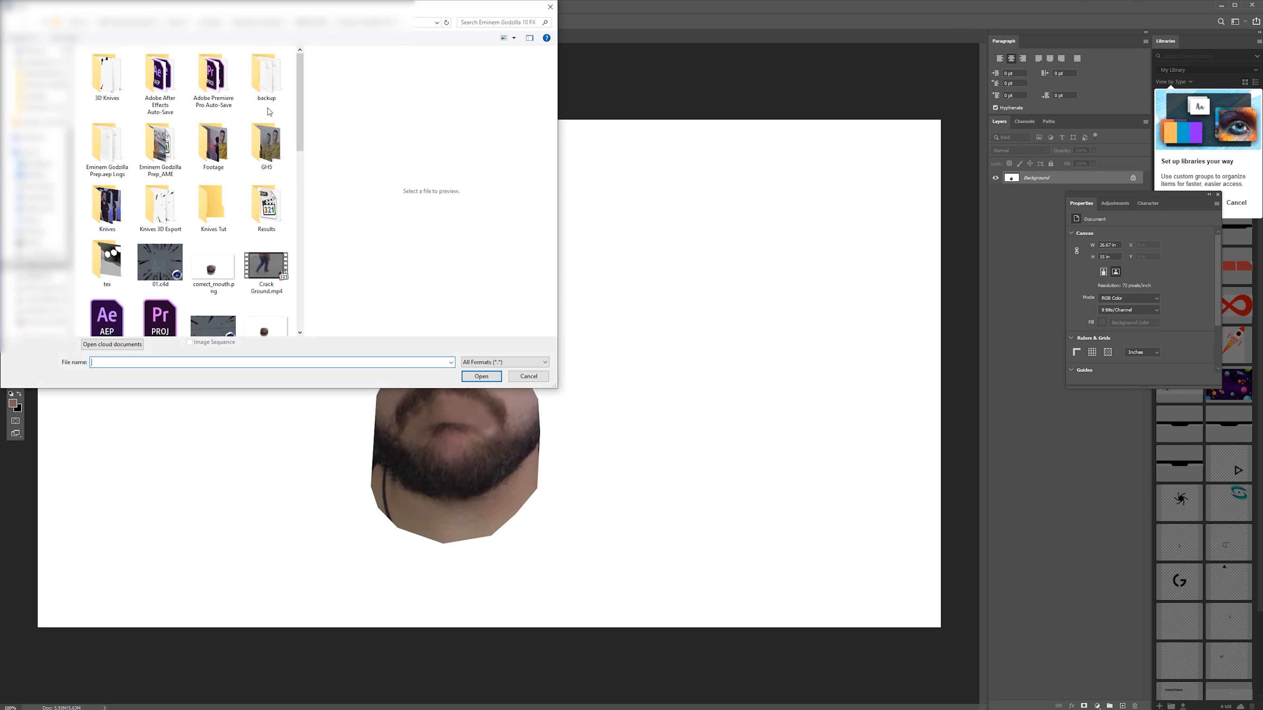
double_click(212, 102)
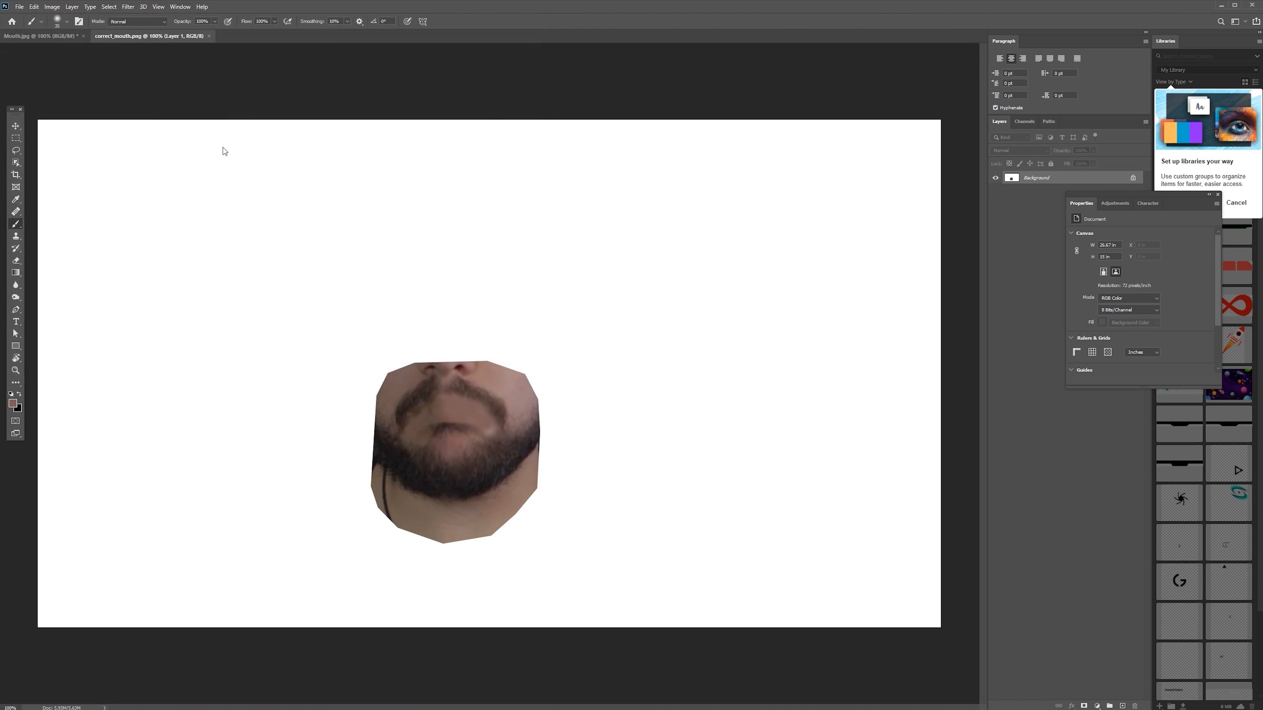
- Cover the lips with skin from the cheeks using the Clone Stamp tool
scroll(485, 415, "up", 4)
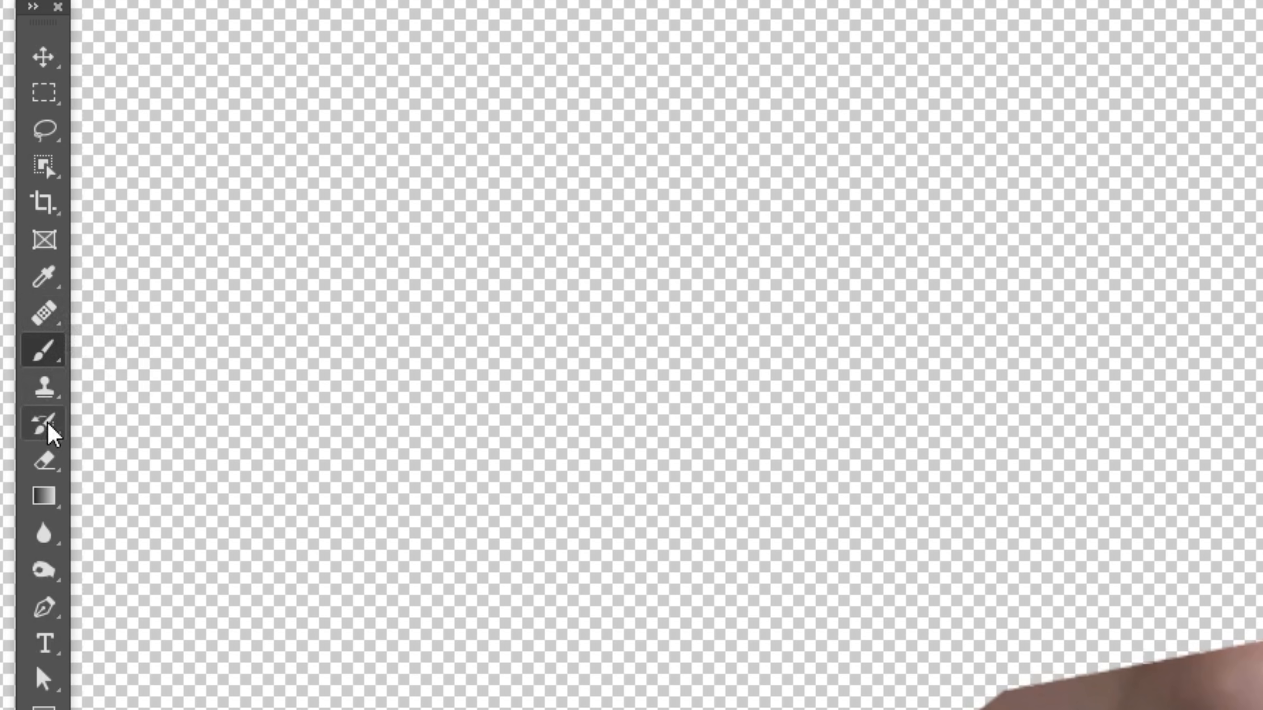
left_click(15, 235)
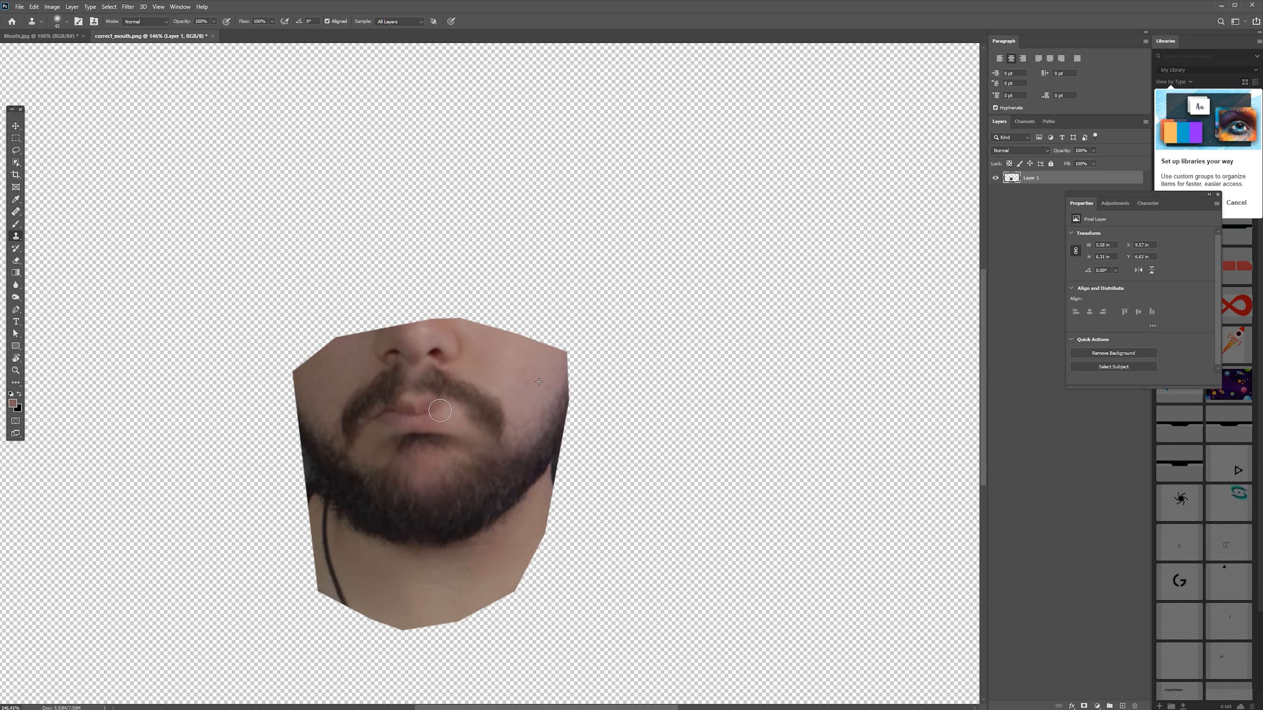
mouse_move(419, 410)
left_mouse_down()
mouse_move(386, 428)
mouse_move(432, 418)
left_mouse_up()
left_click(338, 394, "alt")
- Sample the skin tone near the mouth and brush it over the lip area on a new layer
key("i")
left_click(418, 422)
left_click(1123, 706)
key("b")
- Lower the paint layer's opacity to about half and erase its edges around the mouth to blend it with the skin
left_click(1093, 151)
left_click_drag(1092, 160, 1069, 160)
key("e")
left_click_drag(433, 449, 411, 429)
key("v")
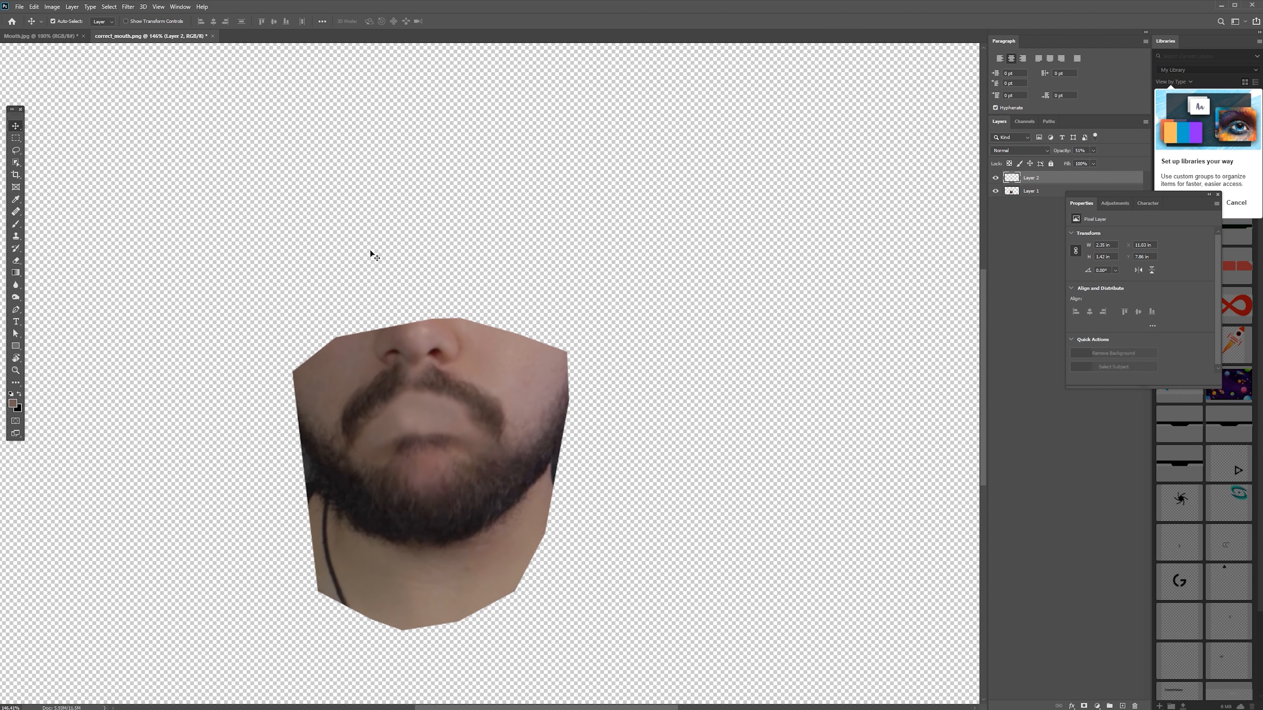
- Save the retouched mouth image locally as a PNG at medium file size, overwriting correct_mouth.png
key("ctrl+s")
left_click(821, 224)
key("ctrl+s")
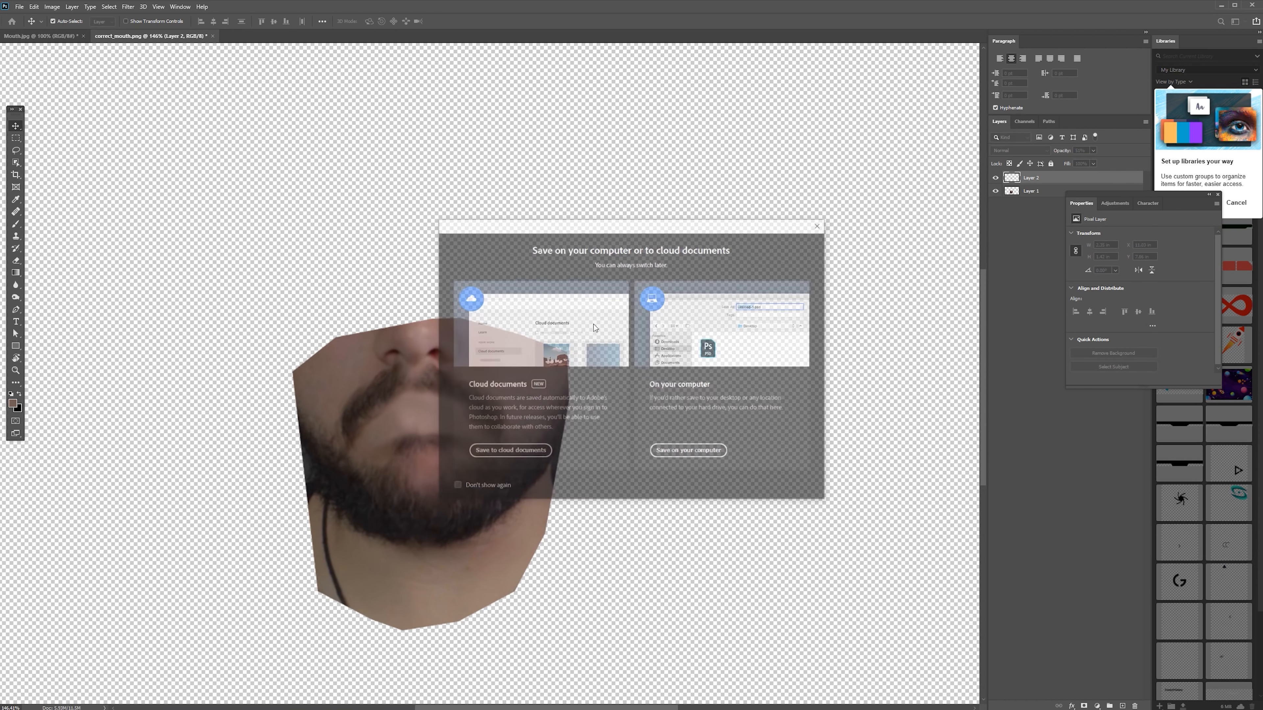
left_click(709, 453)
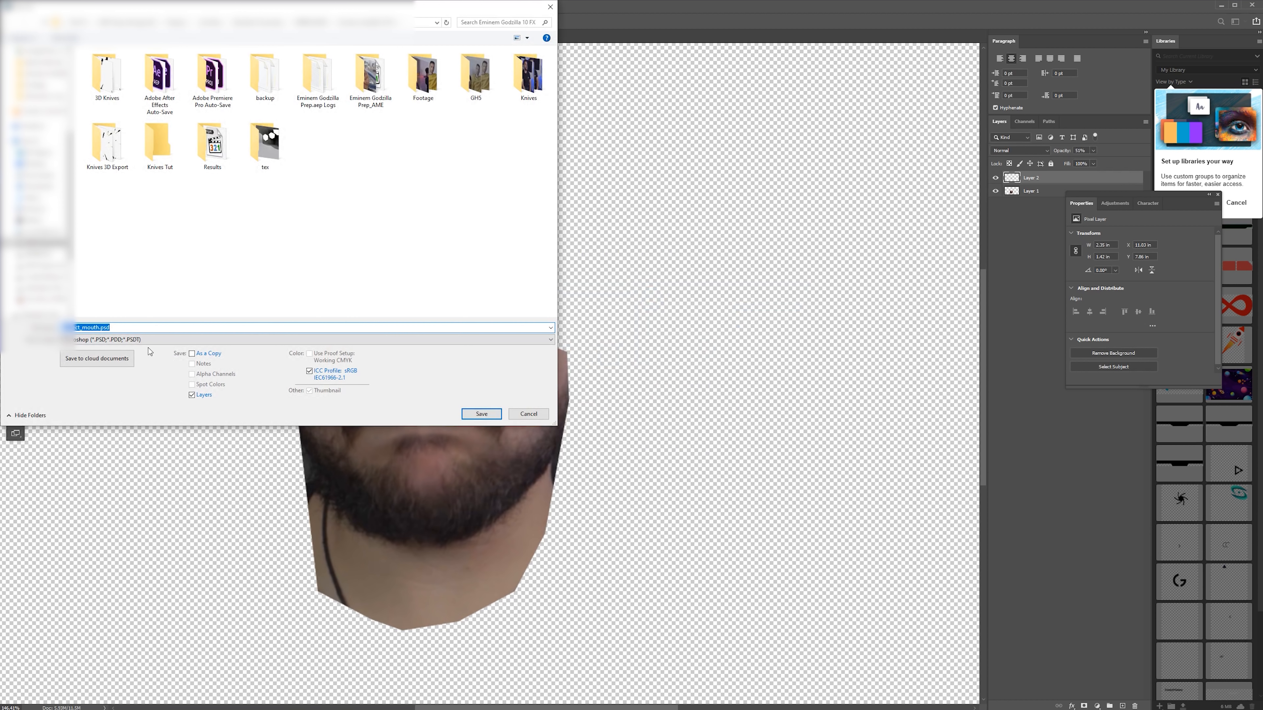
left_click(114, 339)
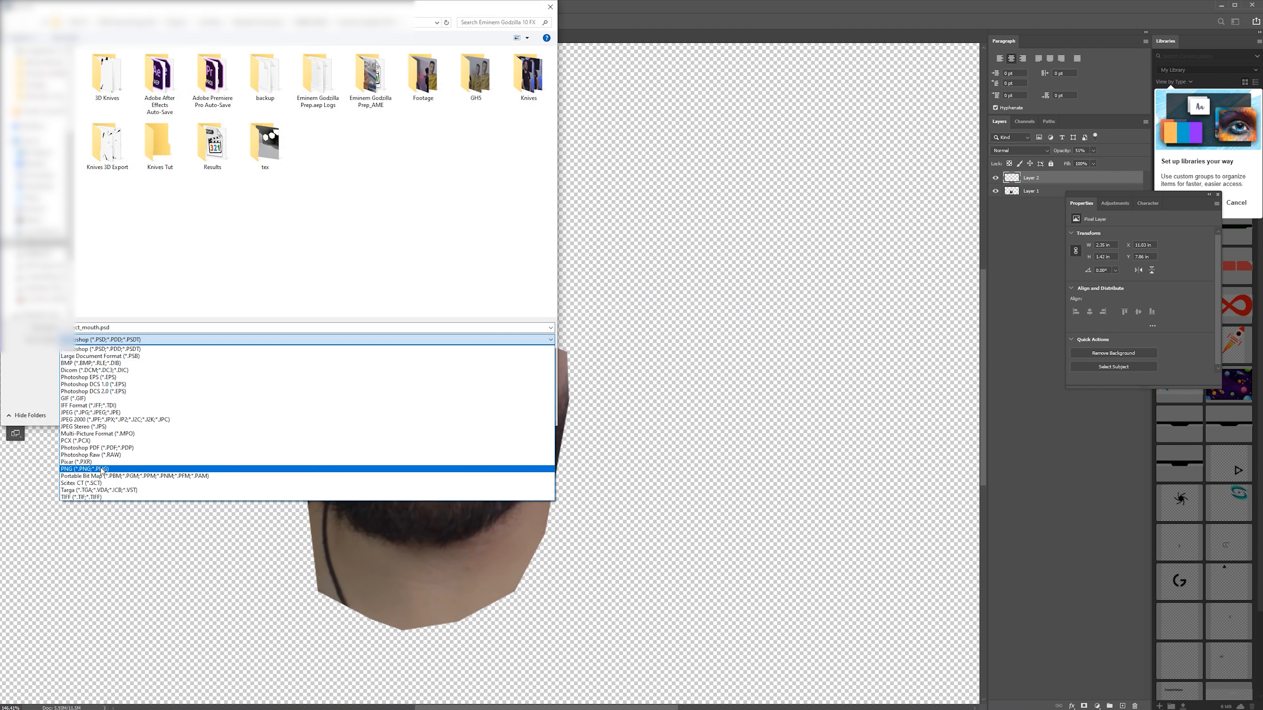
left_click(119, 469)
left_click(480, 414)
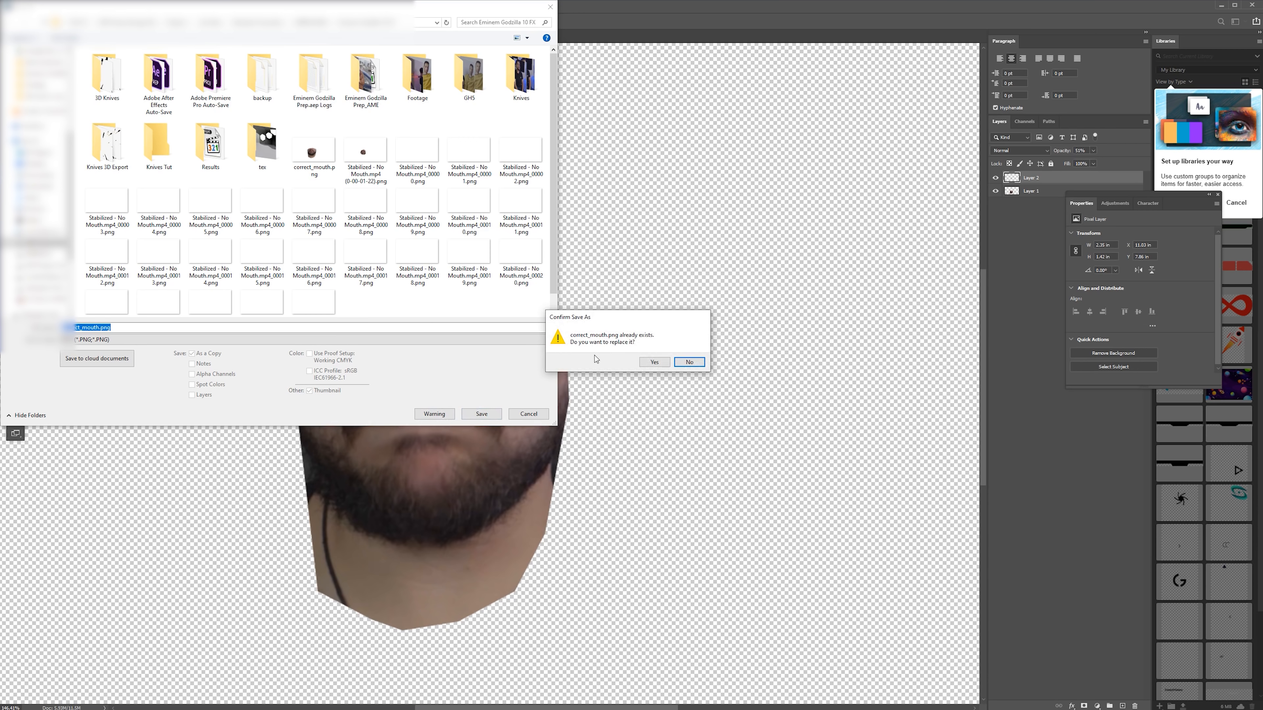
left_click(654, 362)
left_click(642, 293)
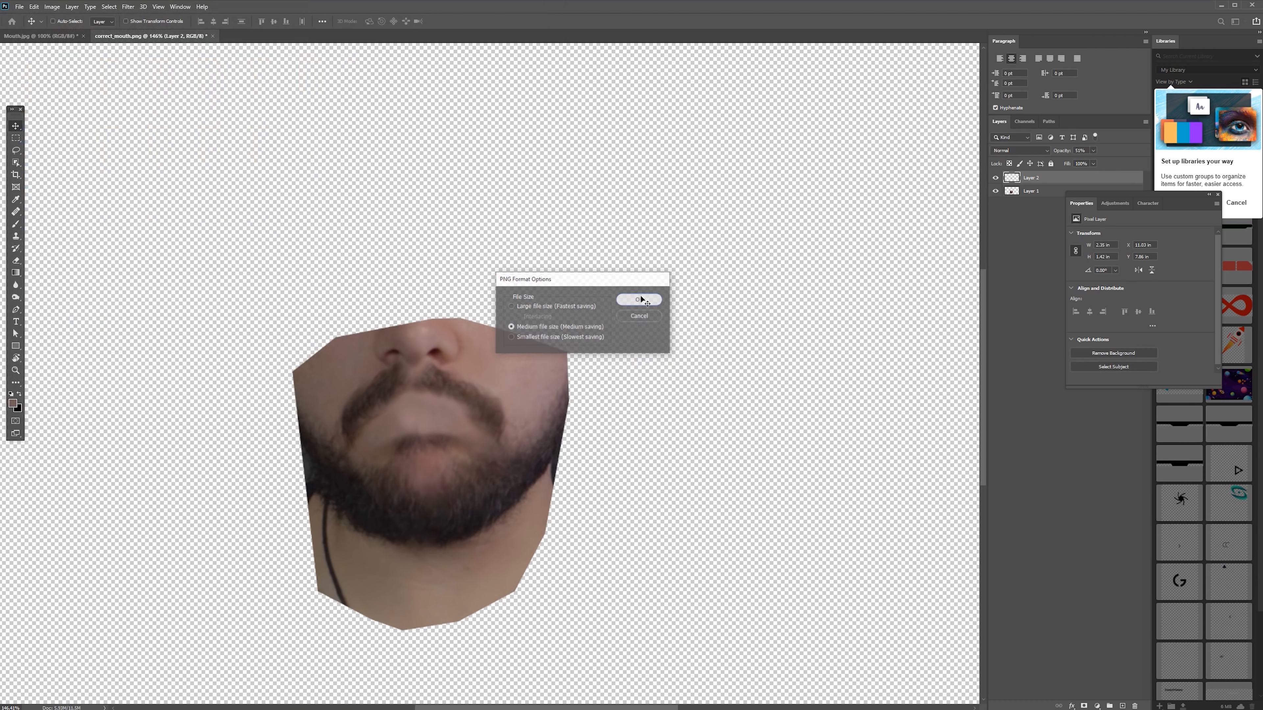
- Switch to After Effects, import correct_mouth.png as the top layer of the Stabilized - No Mouth.mp4 composition, and preview the result in No Mouth 2
key("alt+Tab")
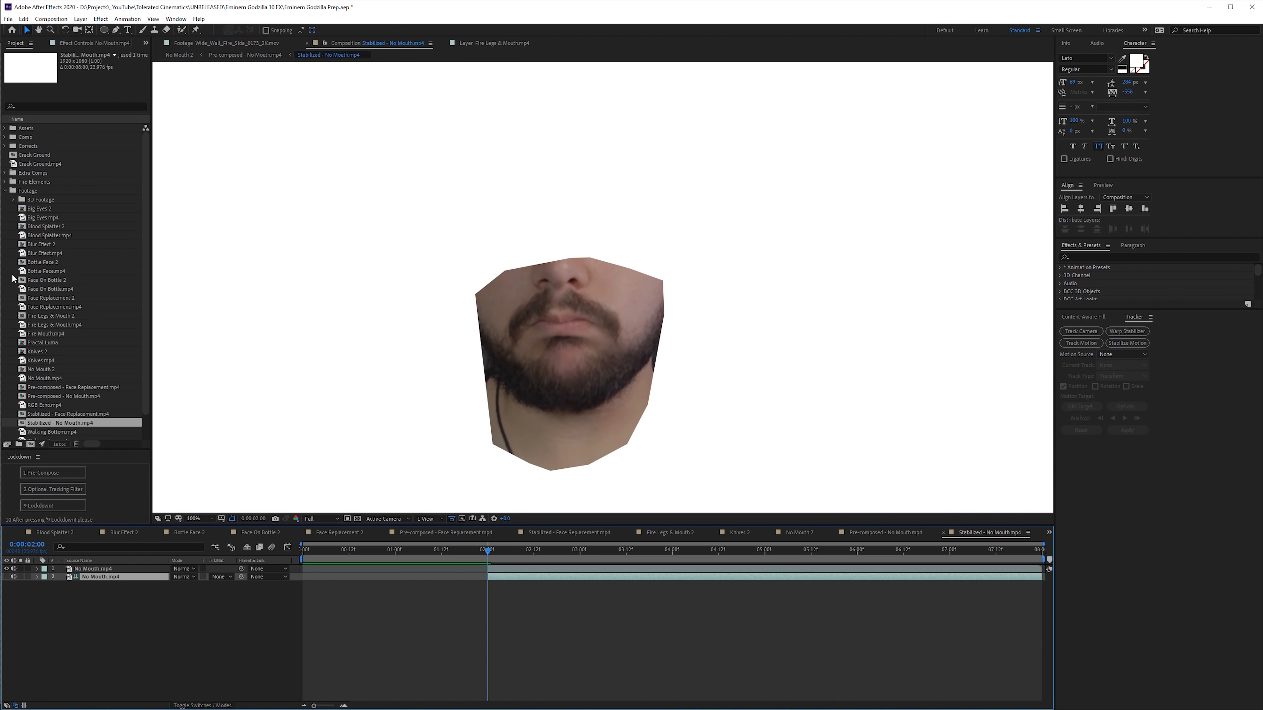
right_click(10, 290)
mouse_move(55, 338)
left_click(184, 337)
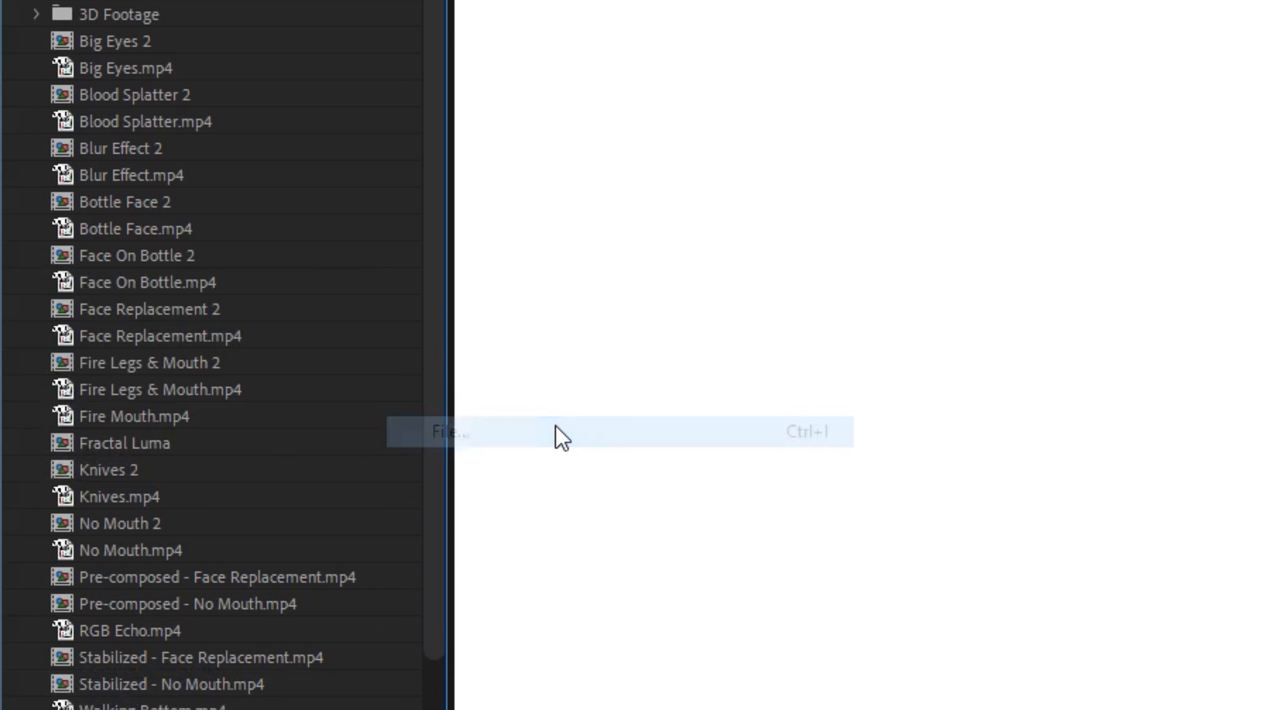
double_click(210, 168)
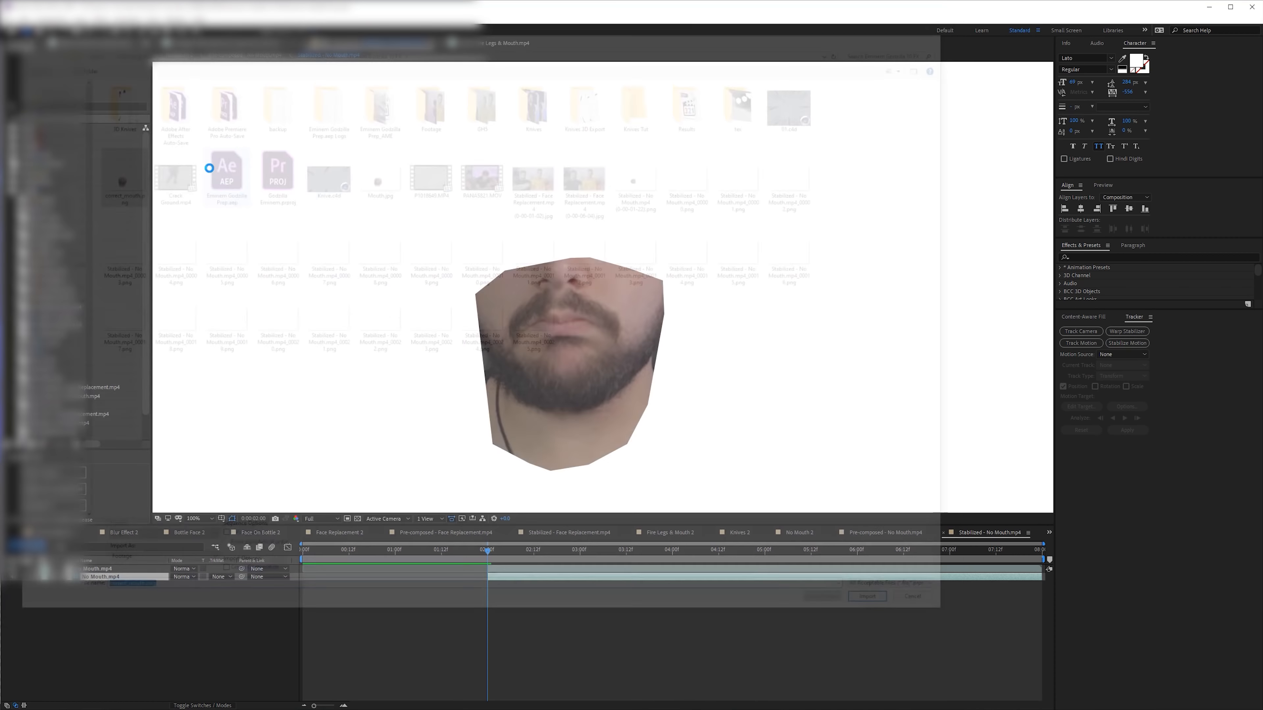
left_click_drag(39, 149, 115, 570)
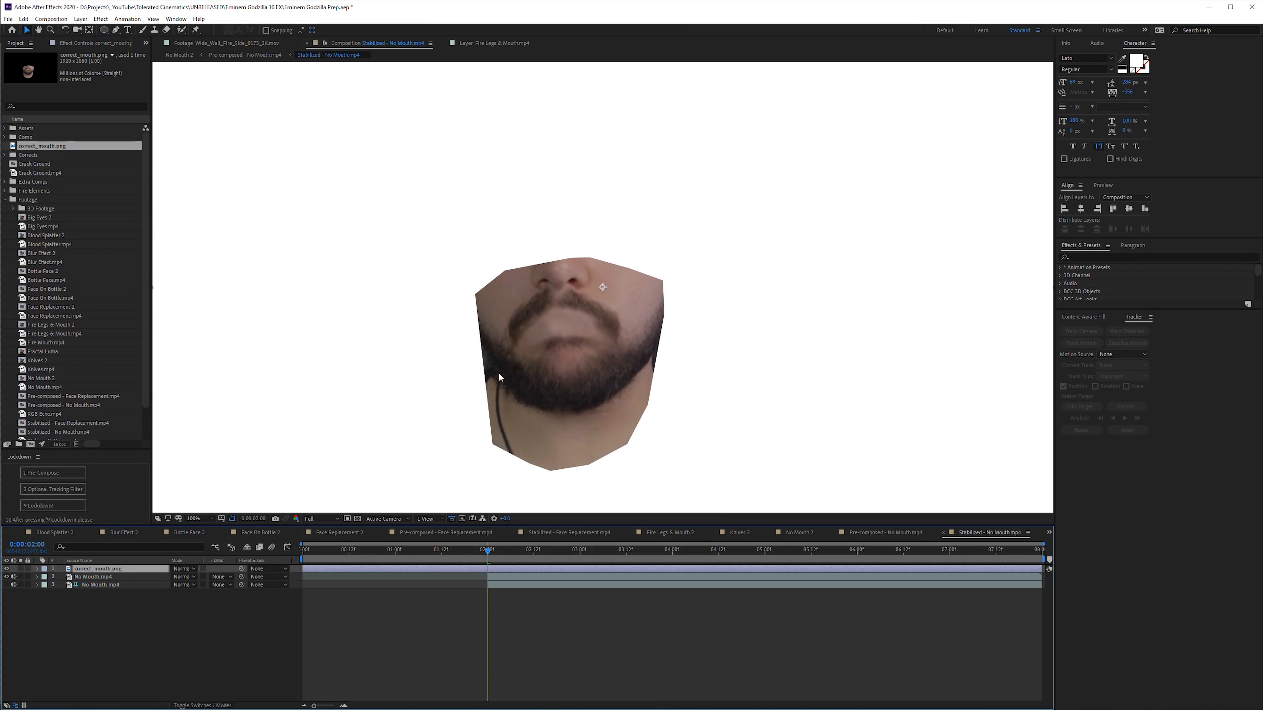
left_click(177, 55)
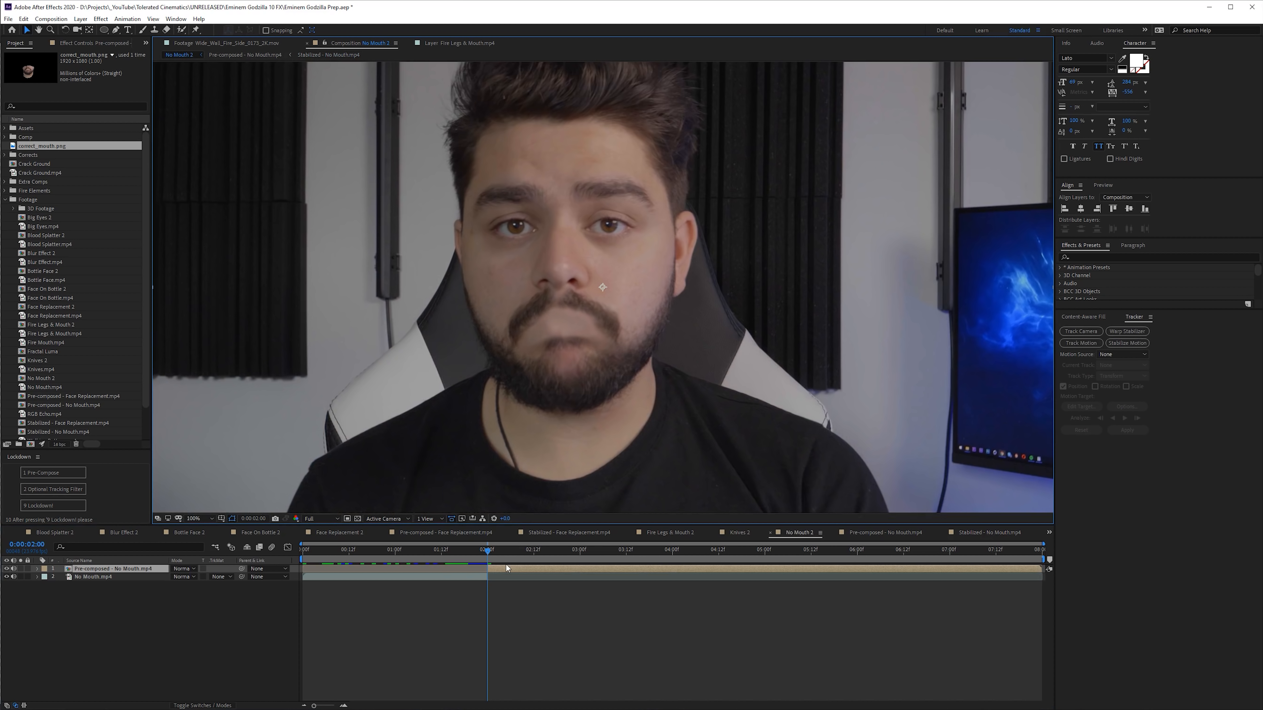
left_click_drag(478, 554, 577, 553)
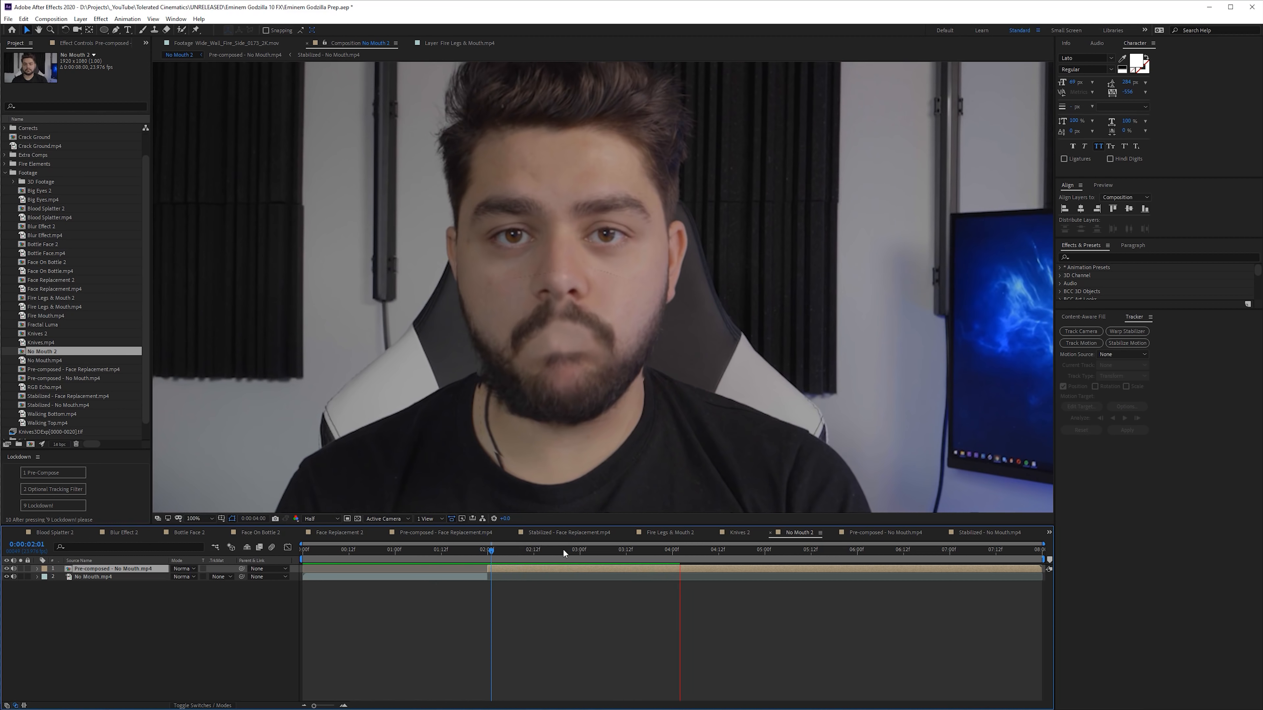
- Create a composition from RGB Echo.mp4 and add an adjustment layer above the footage
left_click_drag(57, 387, 30, 444)
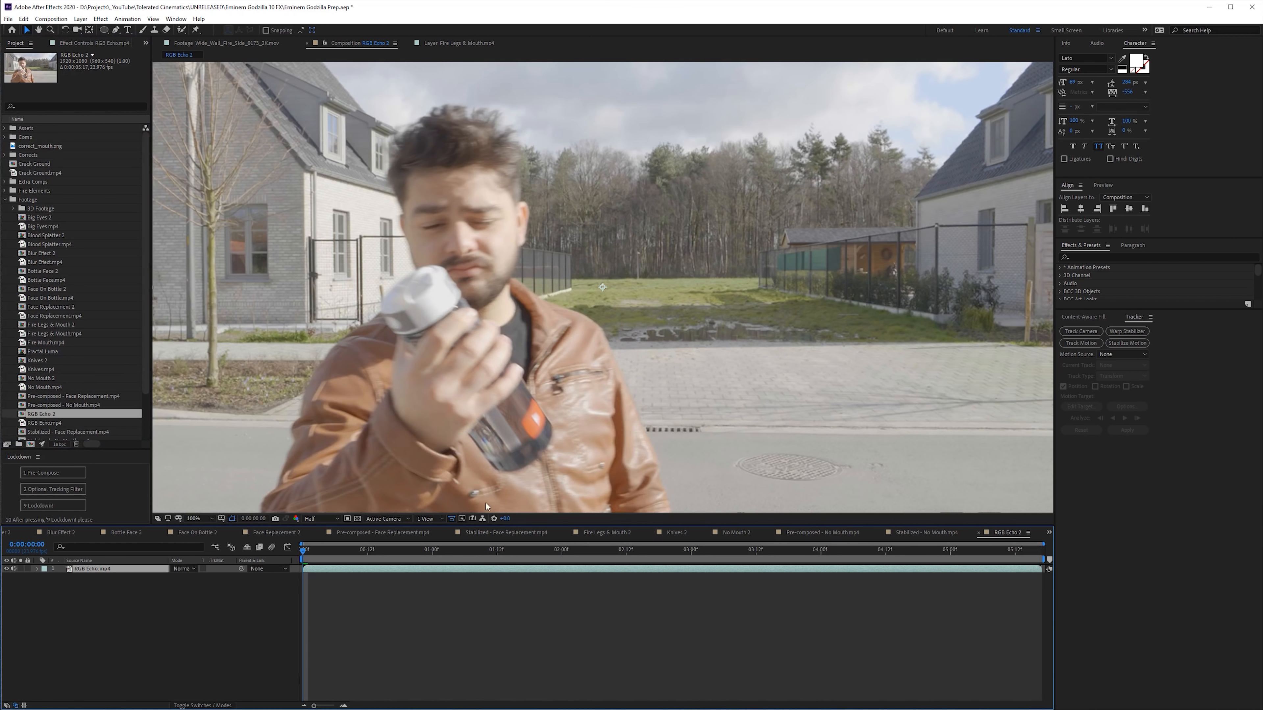
right_click(206, 601)
mouse_move(209, 603)
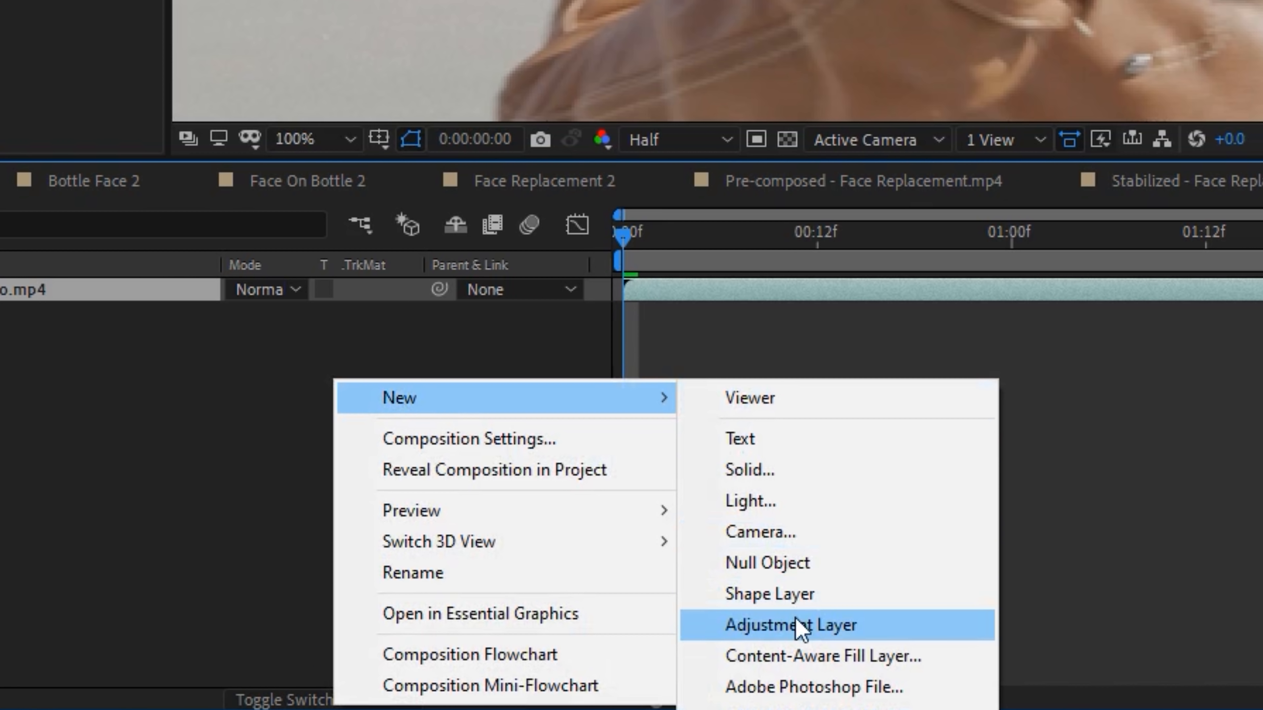
left_click(797, 619)
- Draw an elliptical mask around the man on the adjustment layer at the first frame and reveal its mask path
left_click_drag(623, 238, 1229, 261)
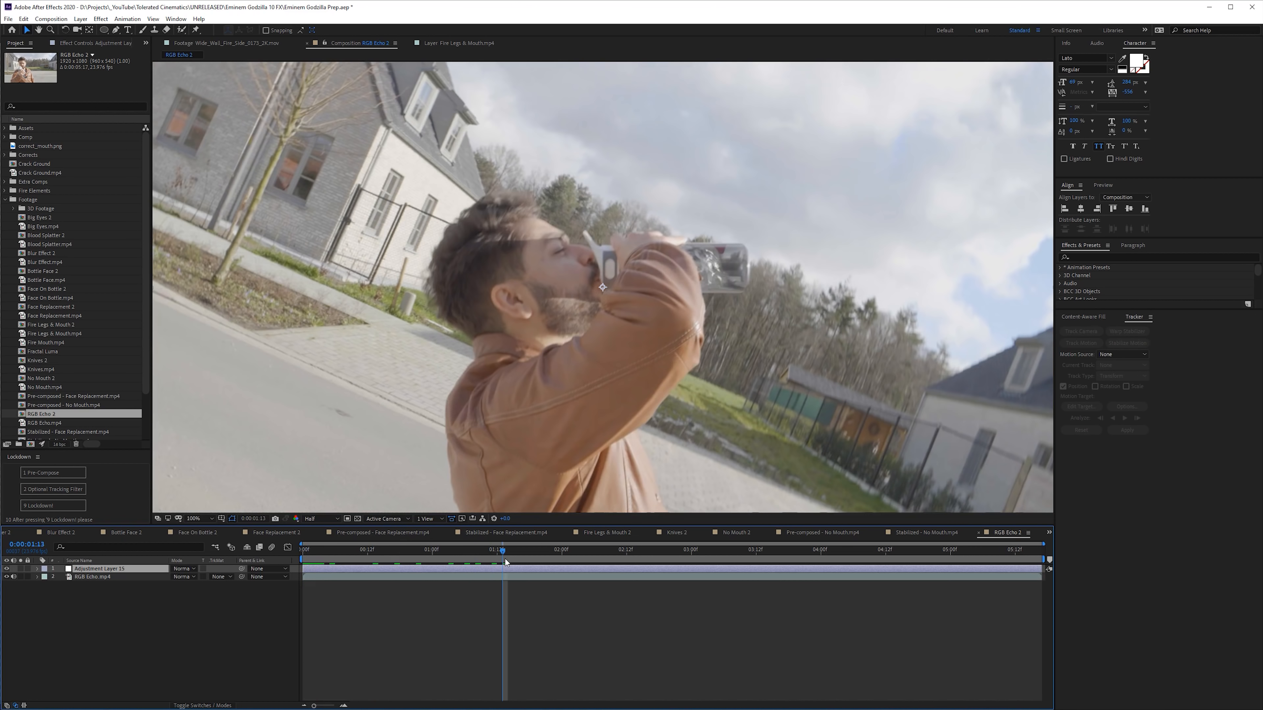
left_click_drag(439, 556, 300, 558)
left_click(103, 30)
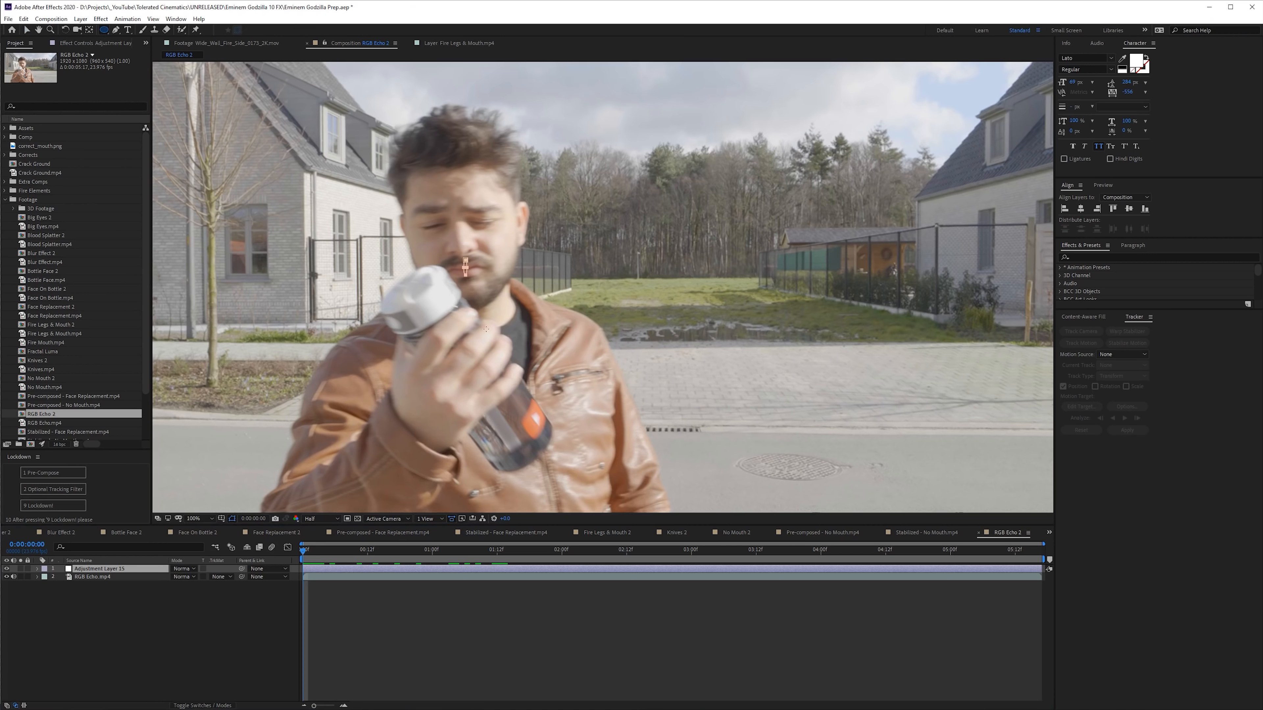
left_click_drag(486, 329, 616, 545)
key("ctrl+space")
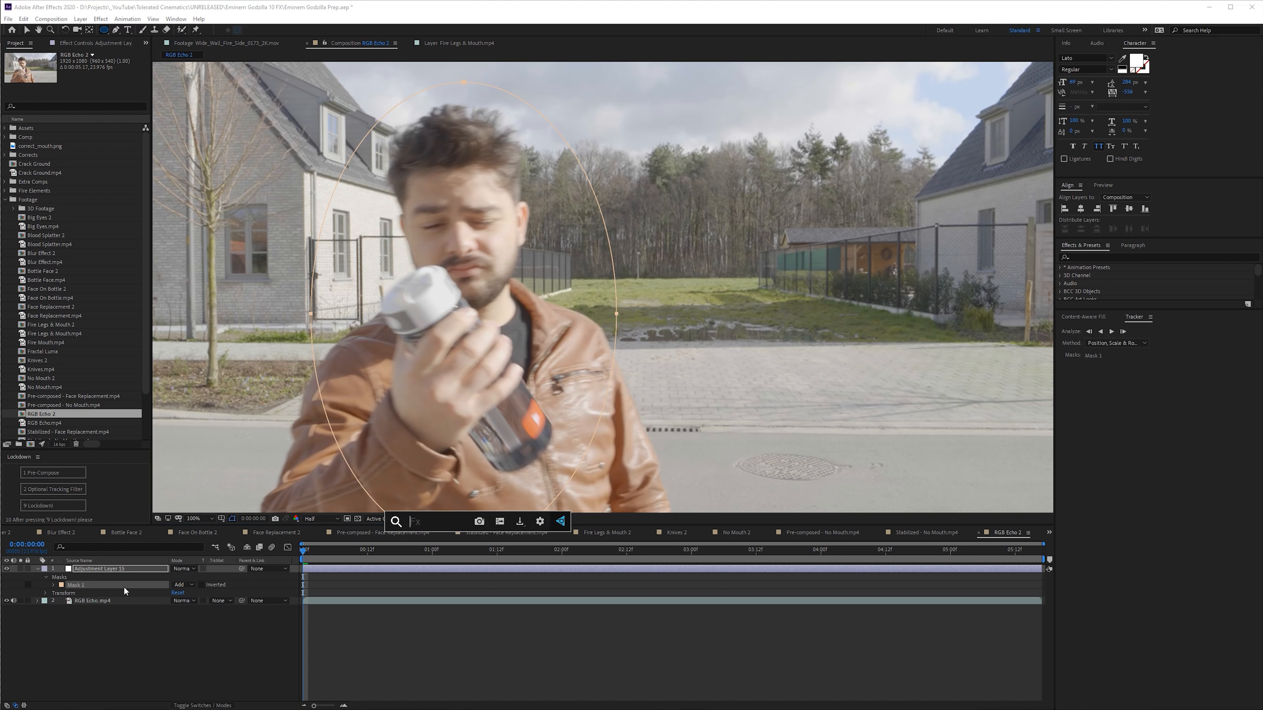
type("m")
left_click(64, 588)
key("m")
key("v")
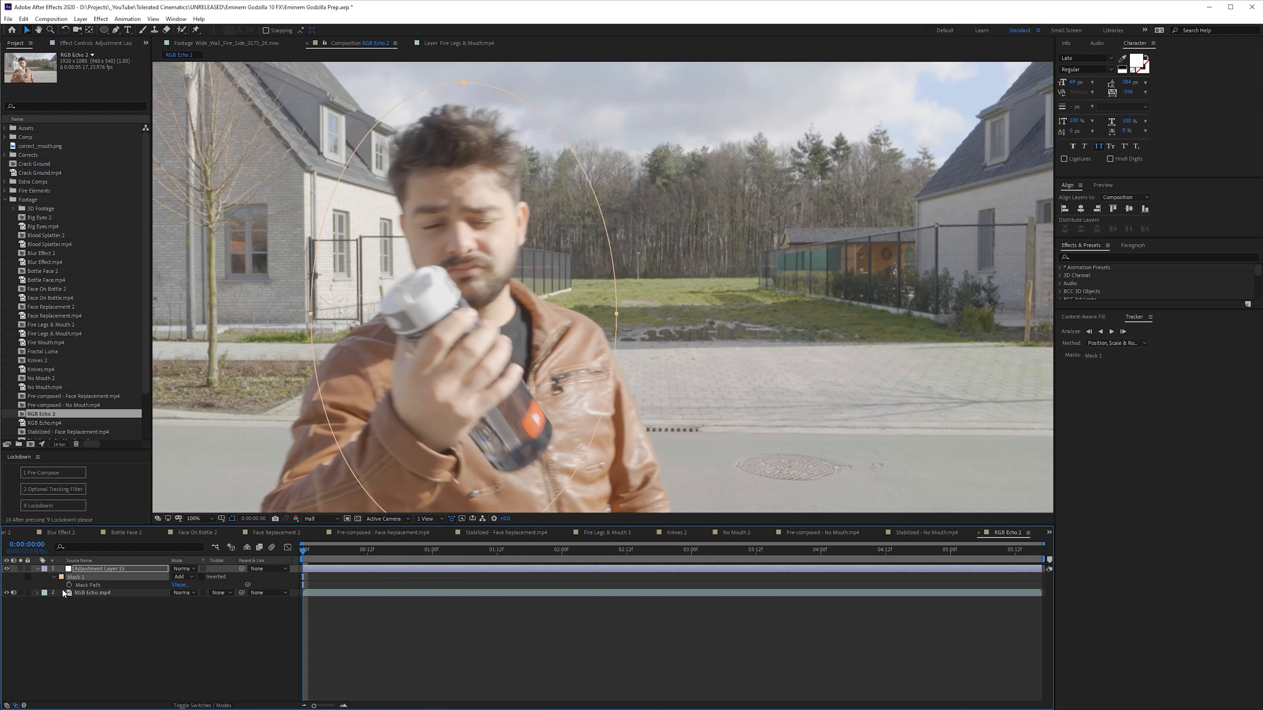
- Keyframe the mask path across the clip so the ellipse follows the man as he moves
left_click_drag(308, 562, 1039, 552)
left_click_drag(613, 314, 740, 388)
left_click(631, 547)
left_click(454, 549)
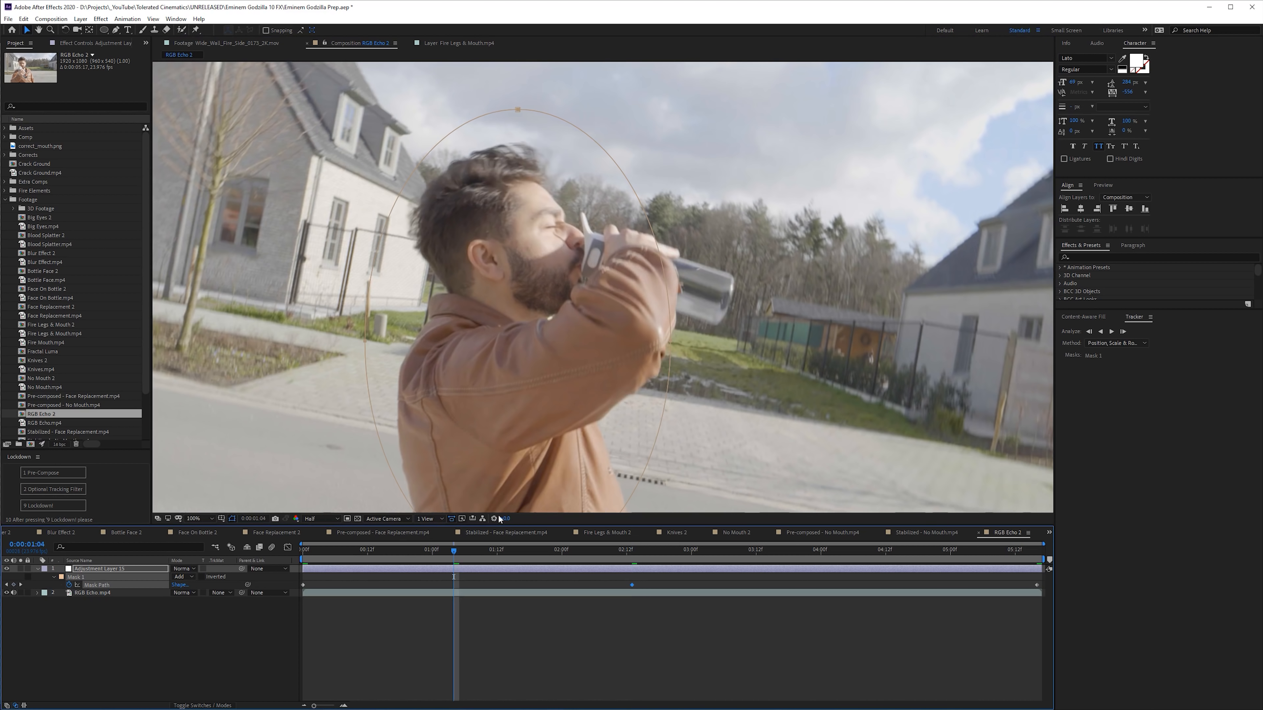
left_click(858, 550)
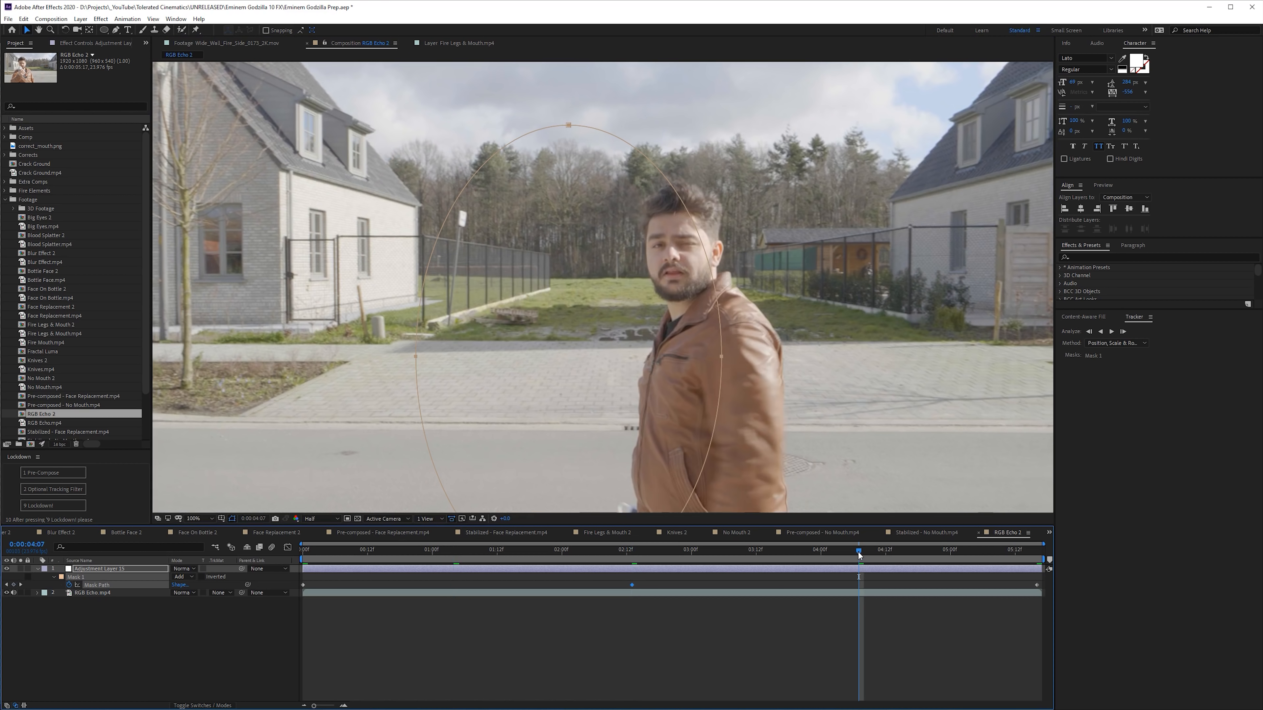
left_click_drag(723, 358, 800, 395)
left_click(745, 551)
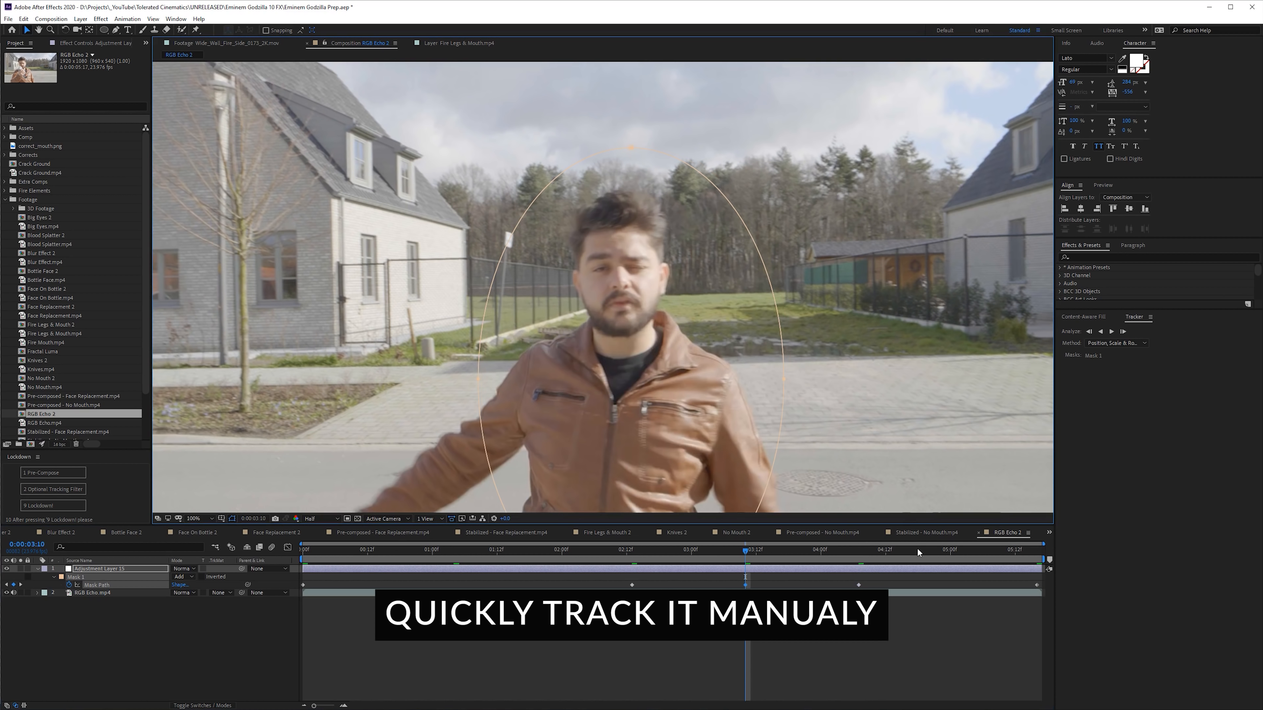
left_click(961, 550)
left_click_drag(461, 358, 535, 359)
left_click_drag(503, 550, 551, 550)
- Set the adjustment layer's mask to Subtract and its feather to 259 pixels
left_click(162, 569)
left_click(177, 577)
left_click(196, 608)
key("f")
left_click_drag(192, 587, 248, 588)
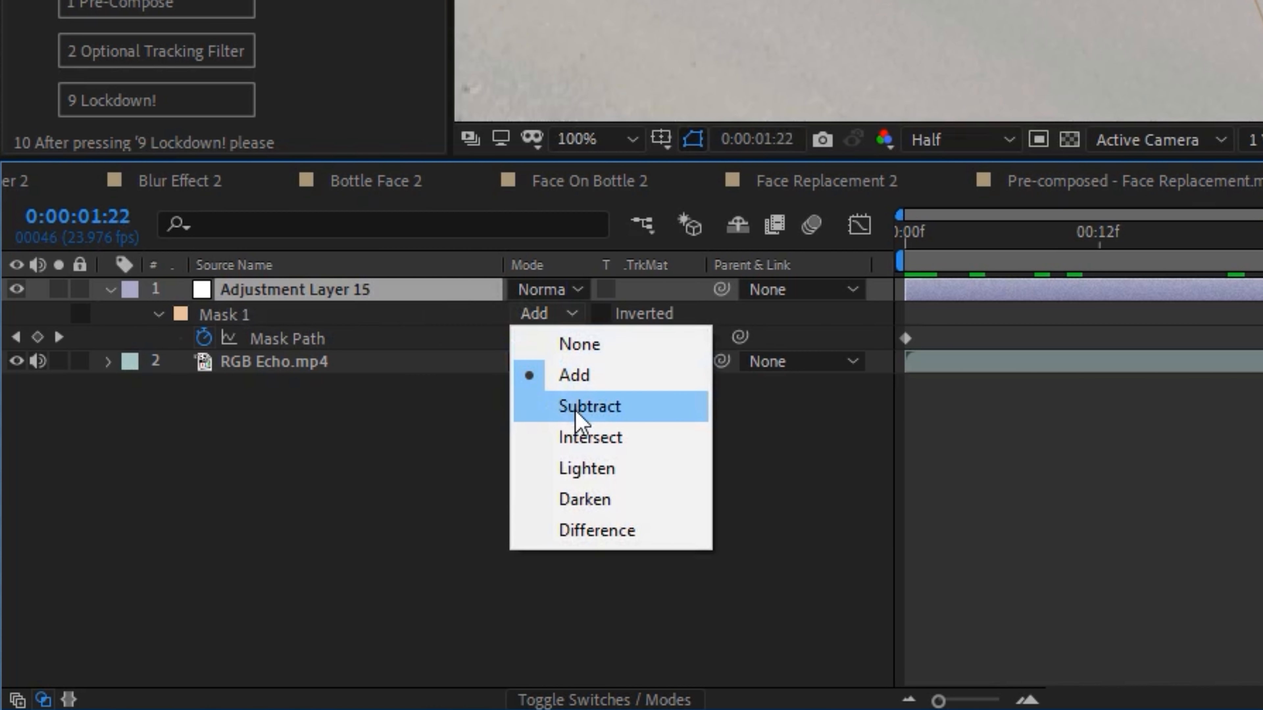
left_click_drag(556, 337, 626, 339)
- Apply the Echo effect to the adjustment layer and set its echo operator to Maximum
left_click(1024, 293)
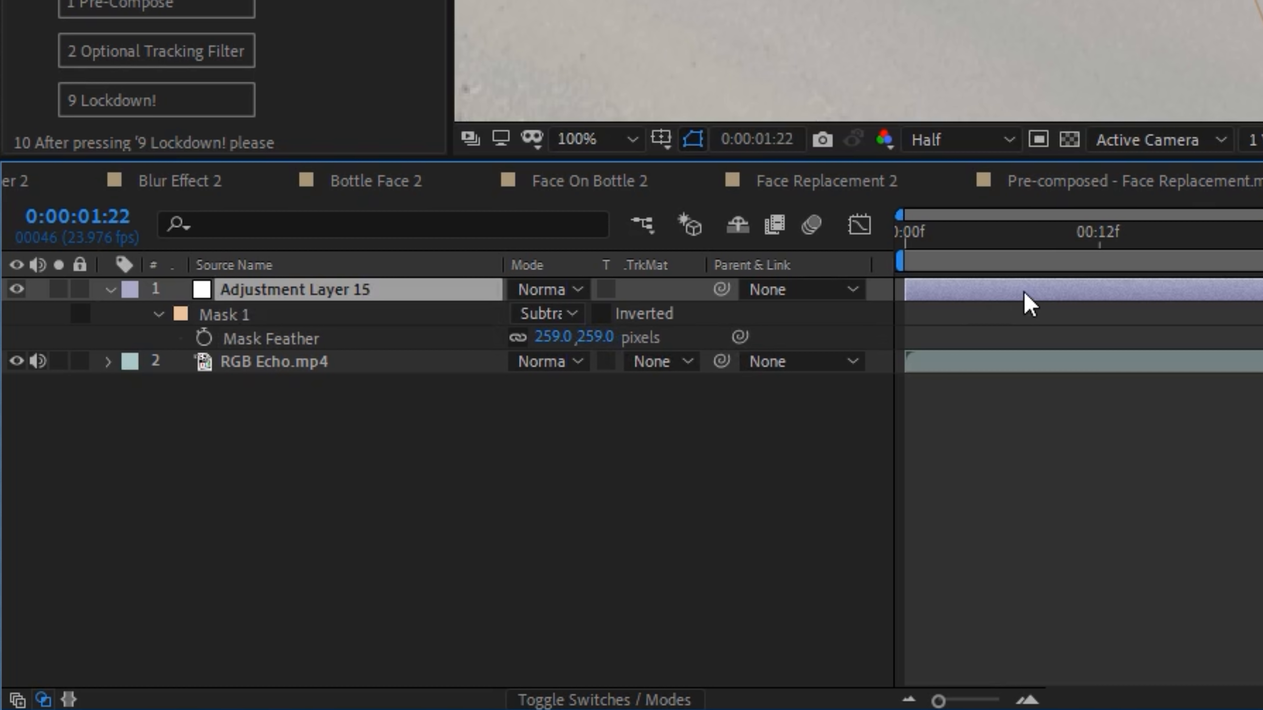
key("ctrl+space")
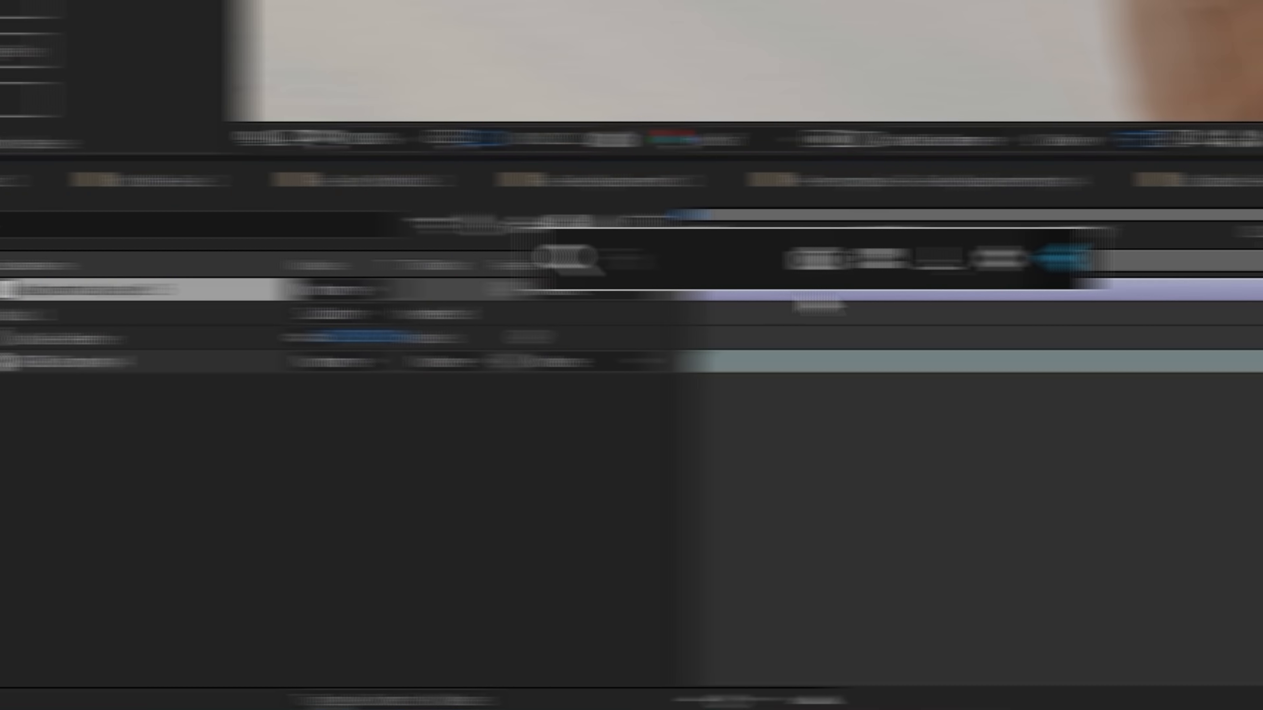
type("ec")
key("Down")
key("Return")
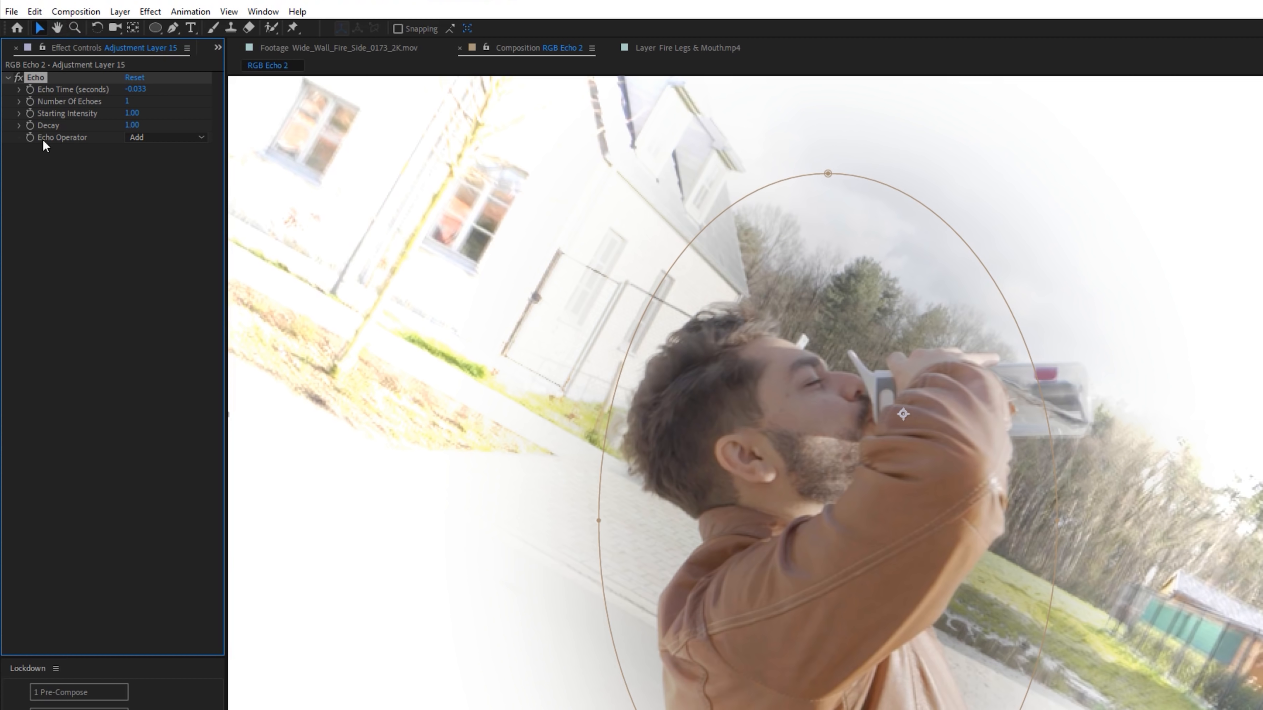
left_click(148, 138)
left_click(206, 169)
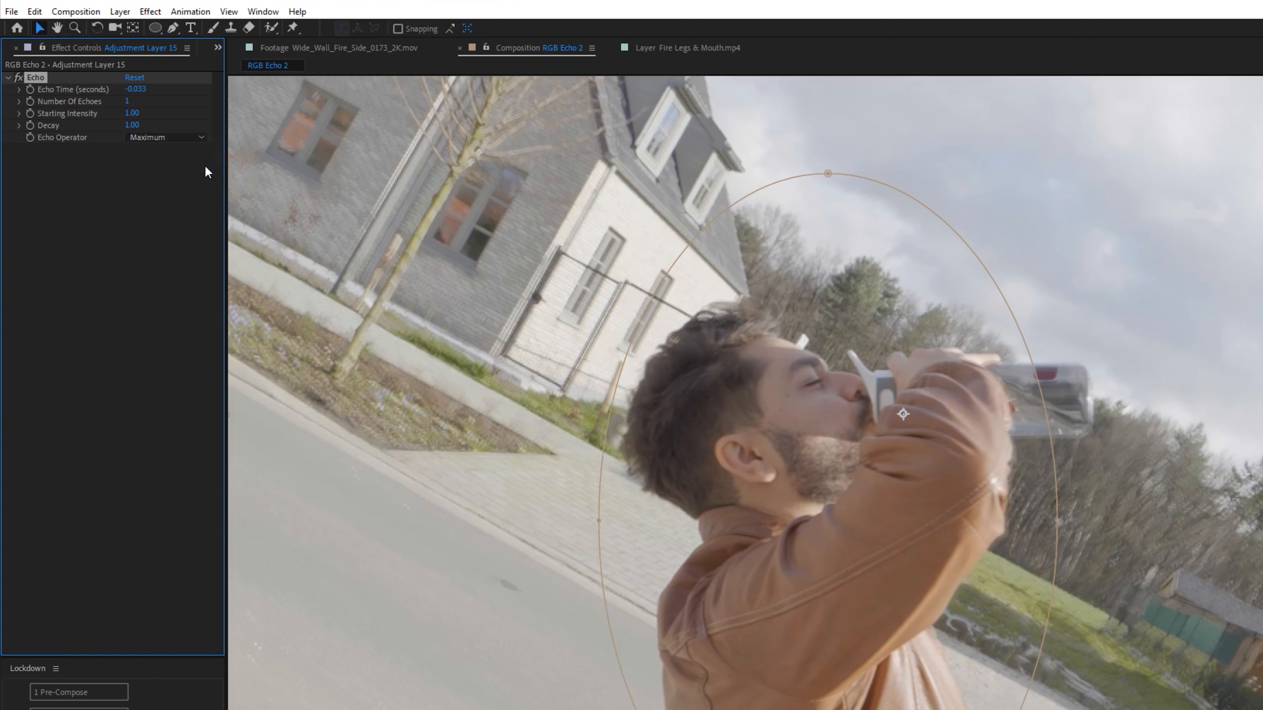
- Set the number of echoes to 3 and fine-tune the echo time
left_click(126, 101)
type("3")
key("Return")
left_click_drag(134, 90, 133, 91)
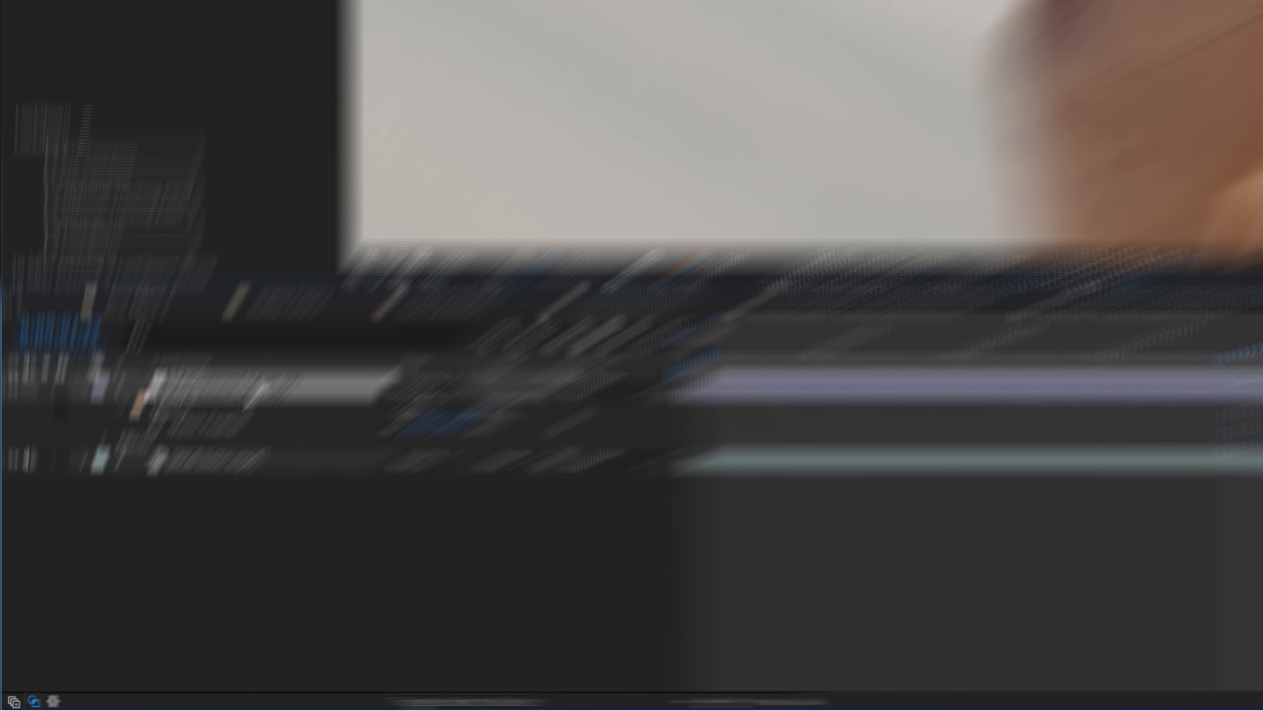
- Apply the VR Chromatic Aberrations effect to the adjustment layer
key("ctrl+space")
type("chrom")
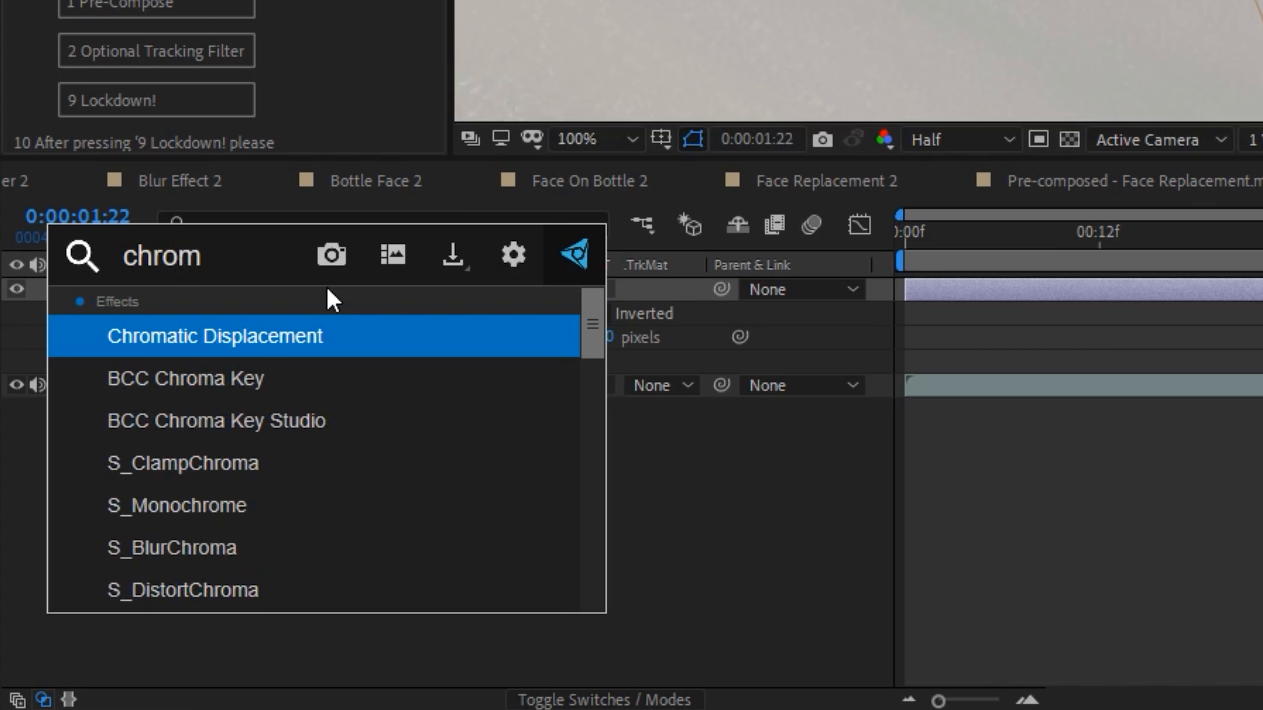
type("at")
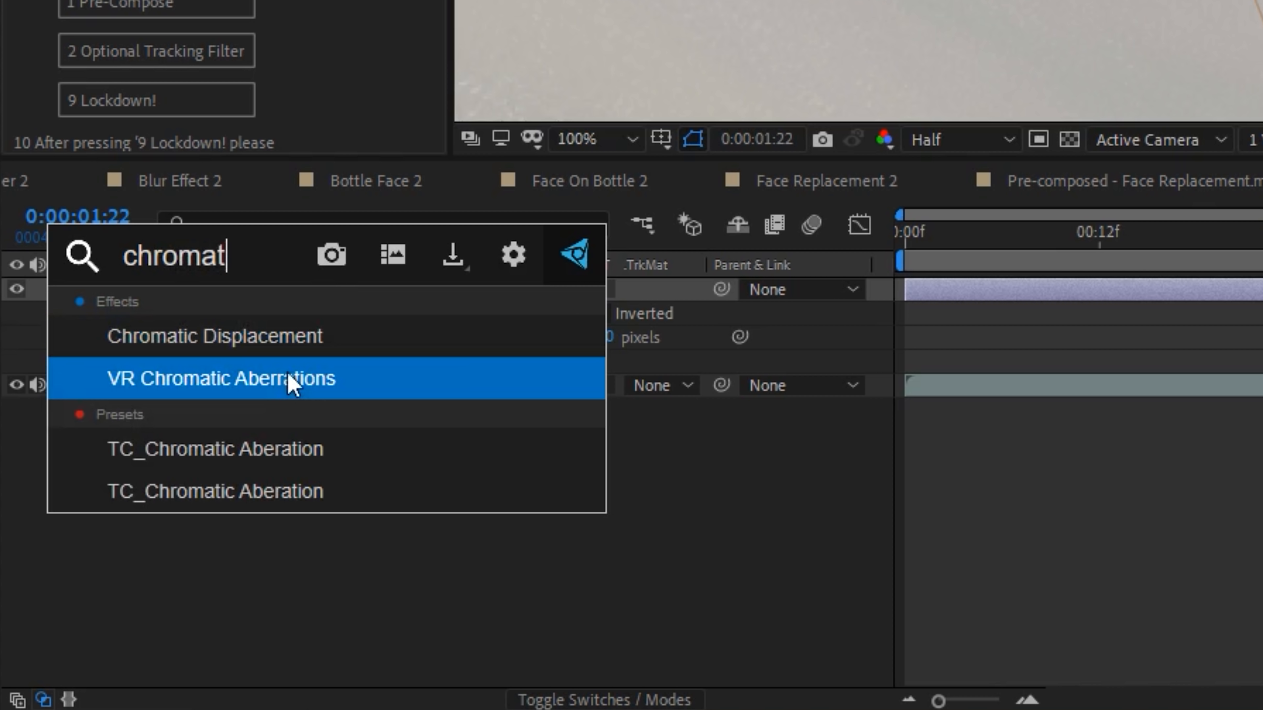
left_click(227, 385)
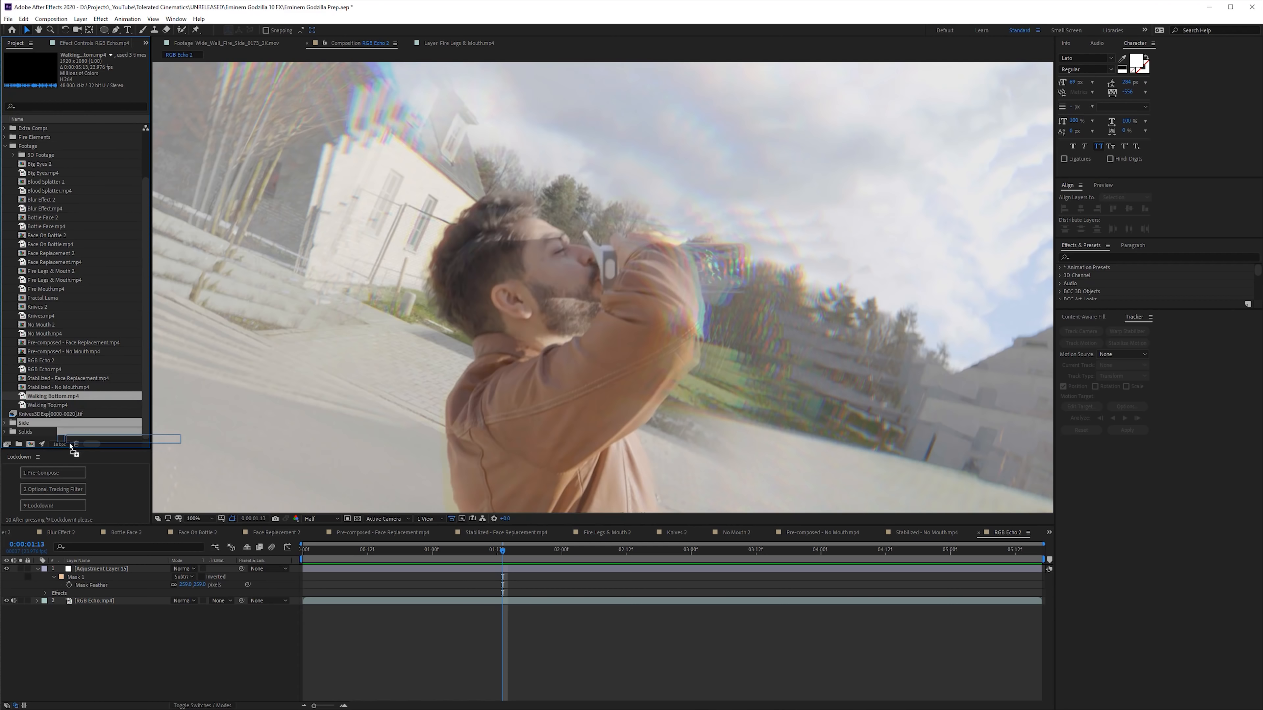
- Create a composition from Walking Bottom.mp4 and scrub through the walking footage
left_click_drag(70, 444, 36, 529)
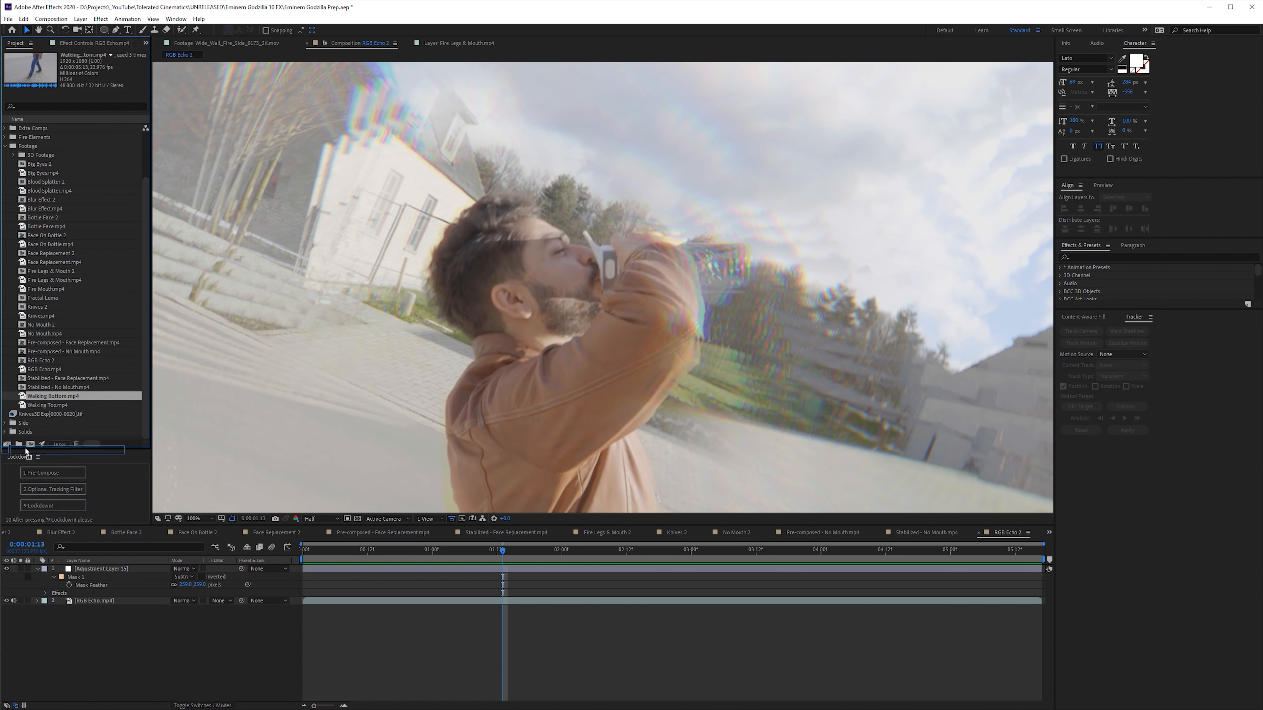
left_click_drag(28, 450, 30, 444)
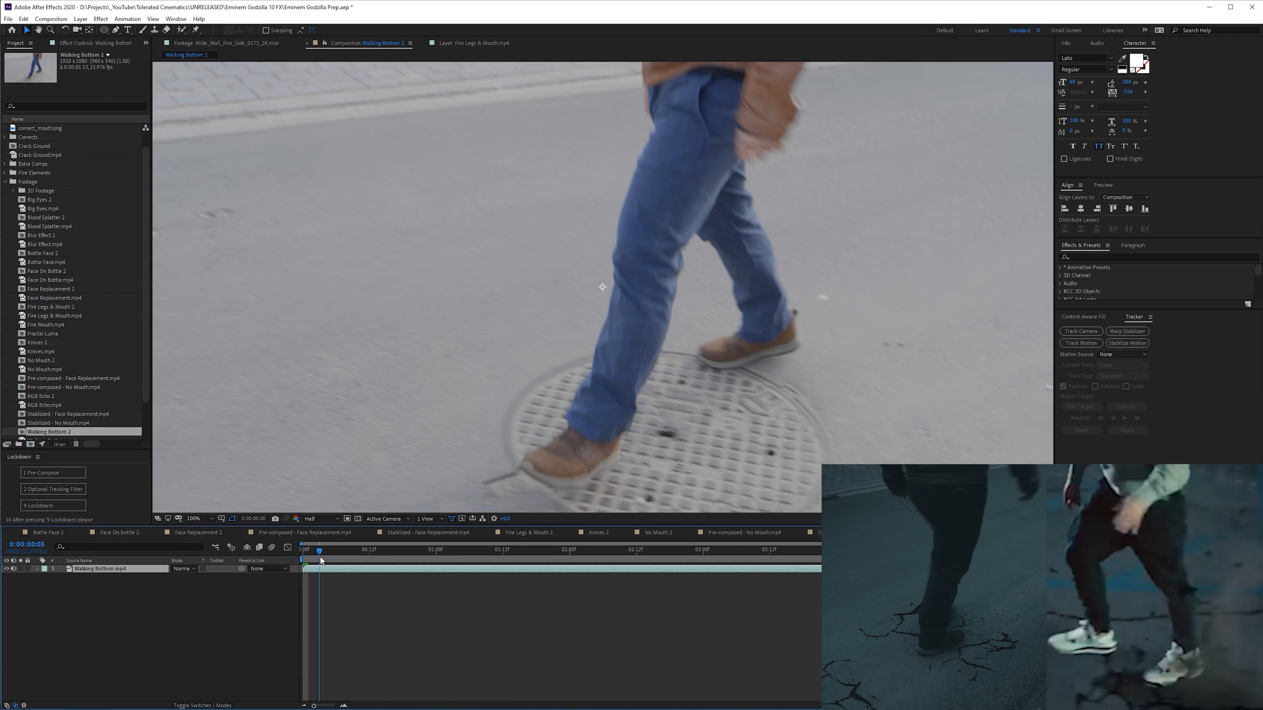
left_click_drag(533, 567, 575, 559)
scroll(603, 402, "down", 1)
right_click(567, 305)
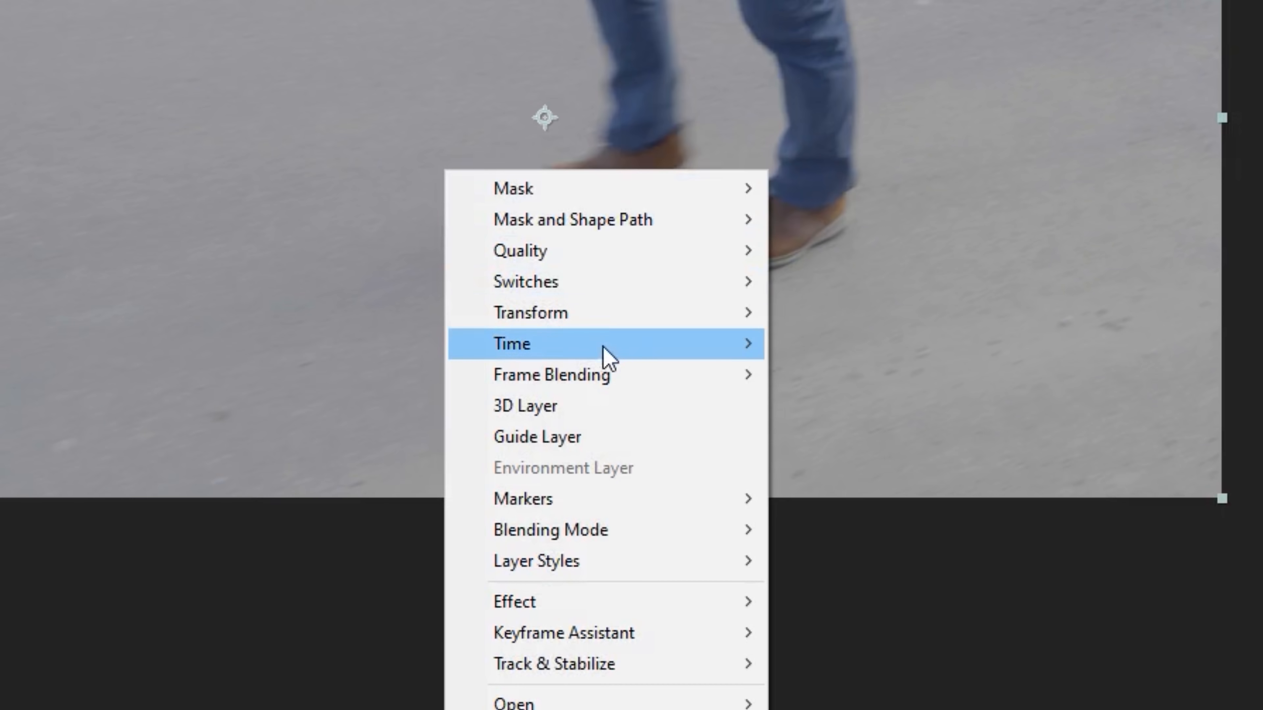
mouse_move(626, 355)
left_click(950, 549)
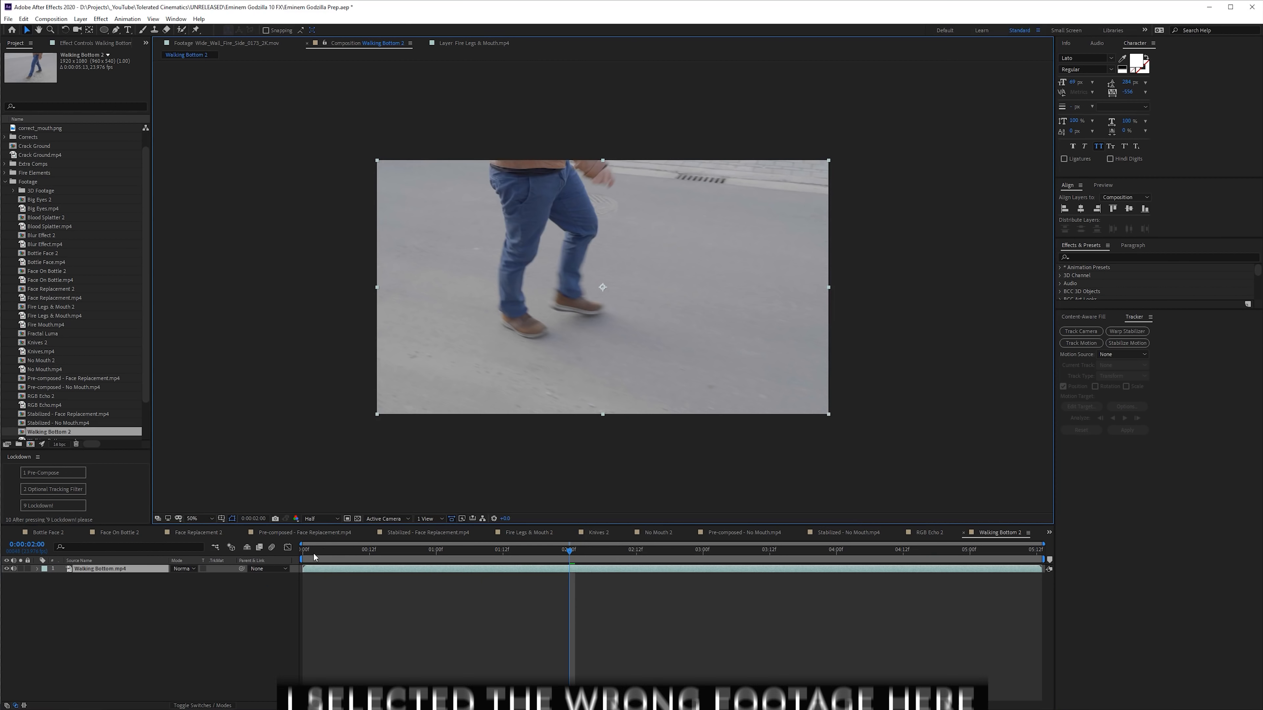
left_click_drag(491, 564, 257, 597)
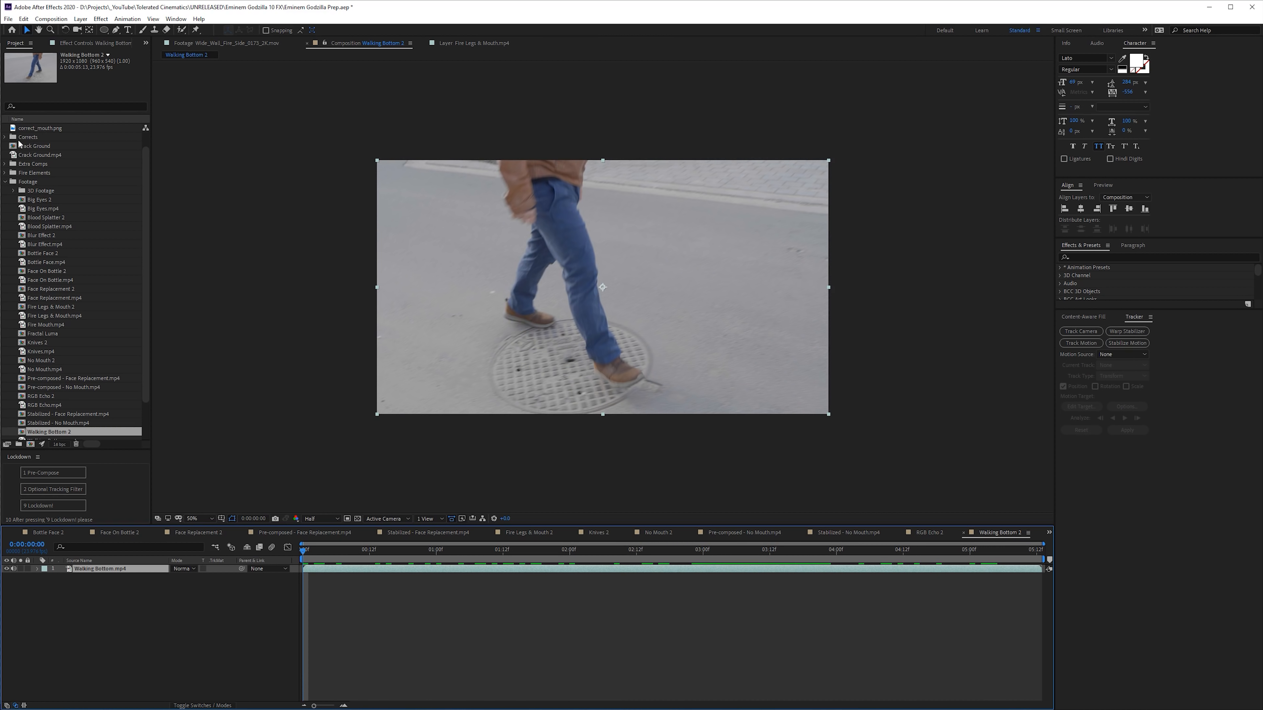
- Open the Crack Ground.mp4 footage and the cracked clay photo from the Assets folder for viewing
double_click(30, 155)
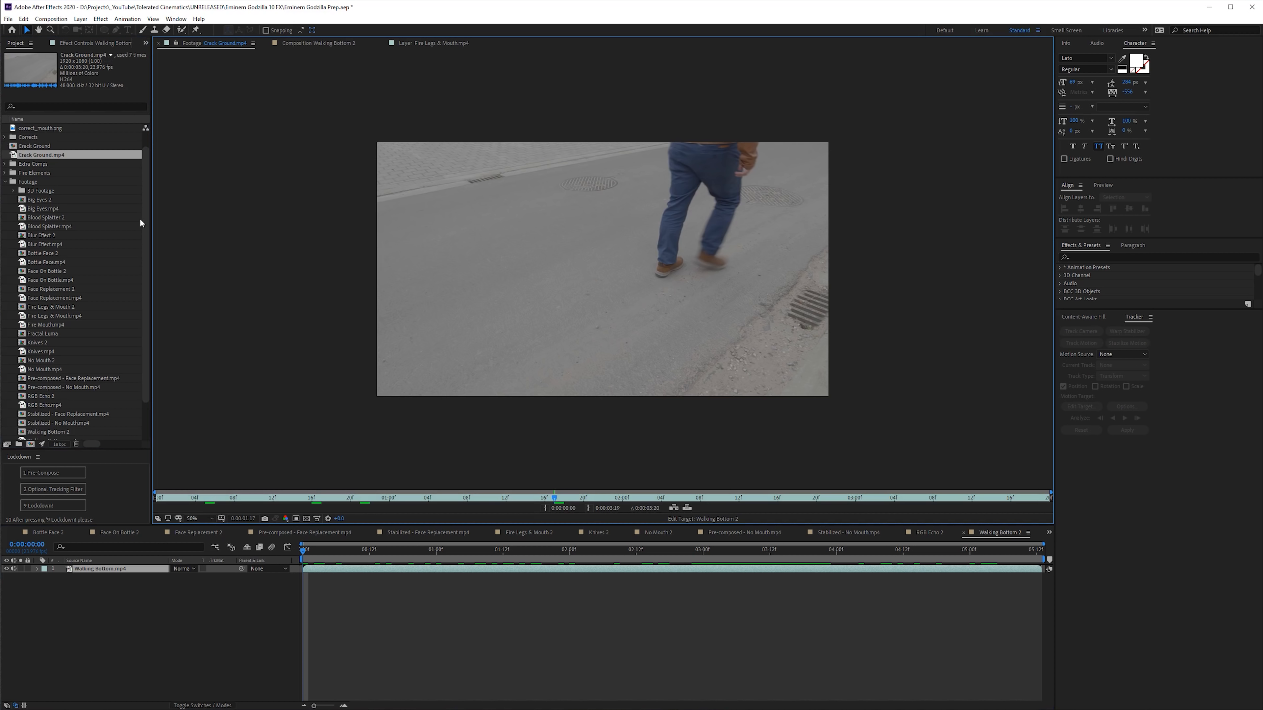
scroll(3, 139, "up", 1)
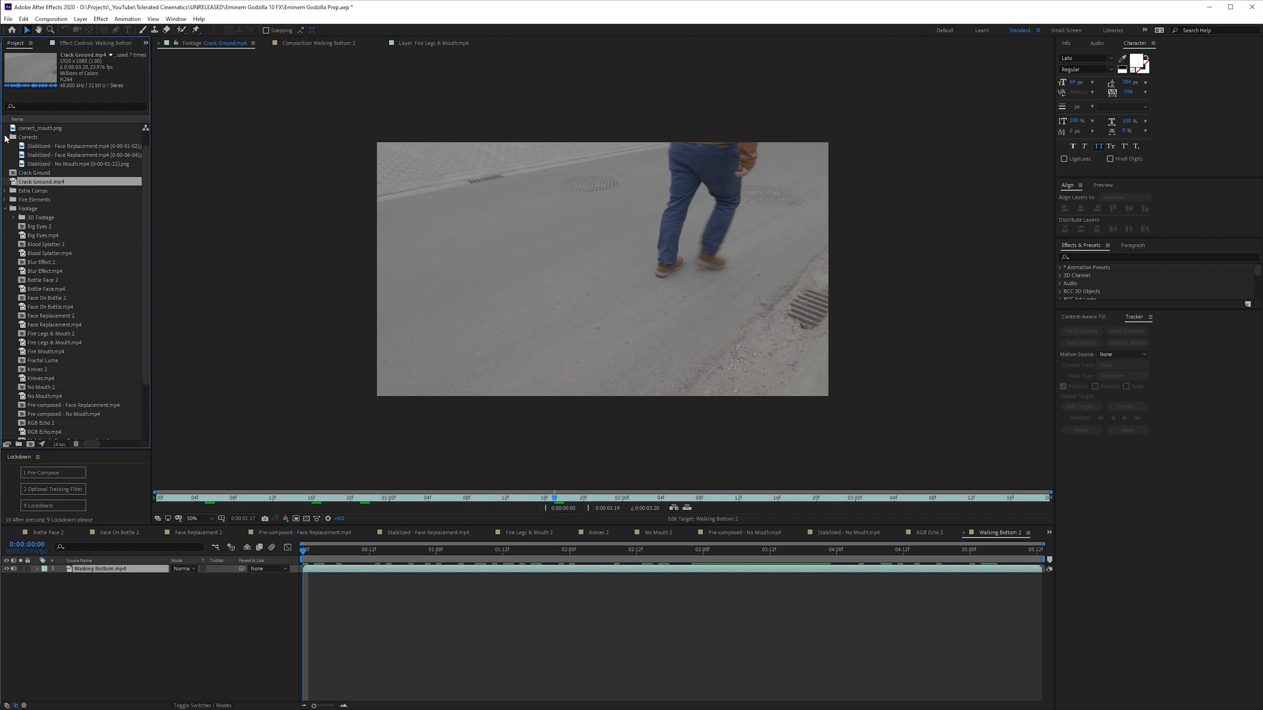
double_click(69, 137)
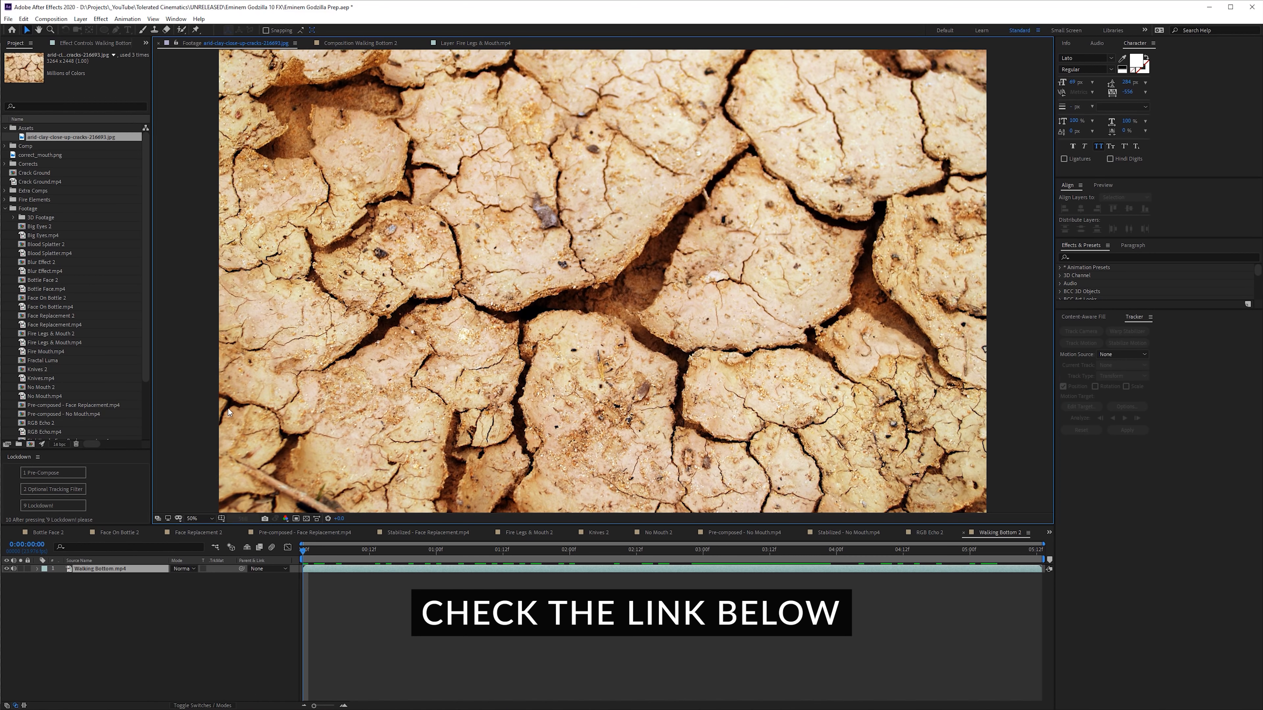
- Place the cracked clay photo above the walking footage in the Walking Bottom 2 composition and scale it to 27%
left_click_drag(97, 142, 124, 568)
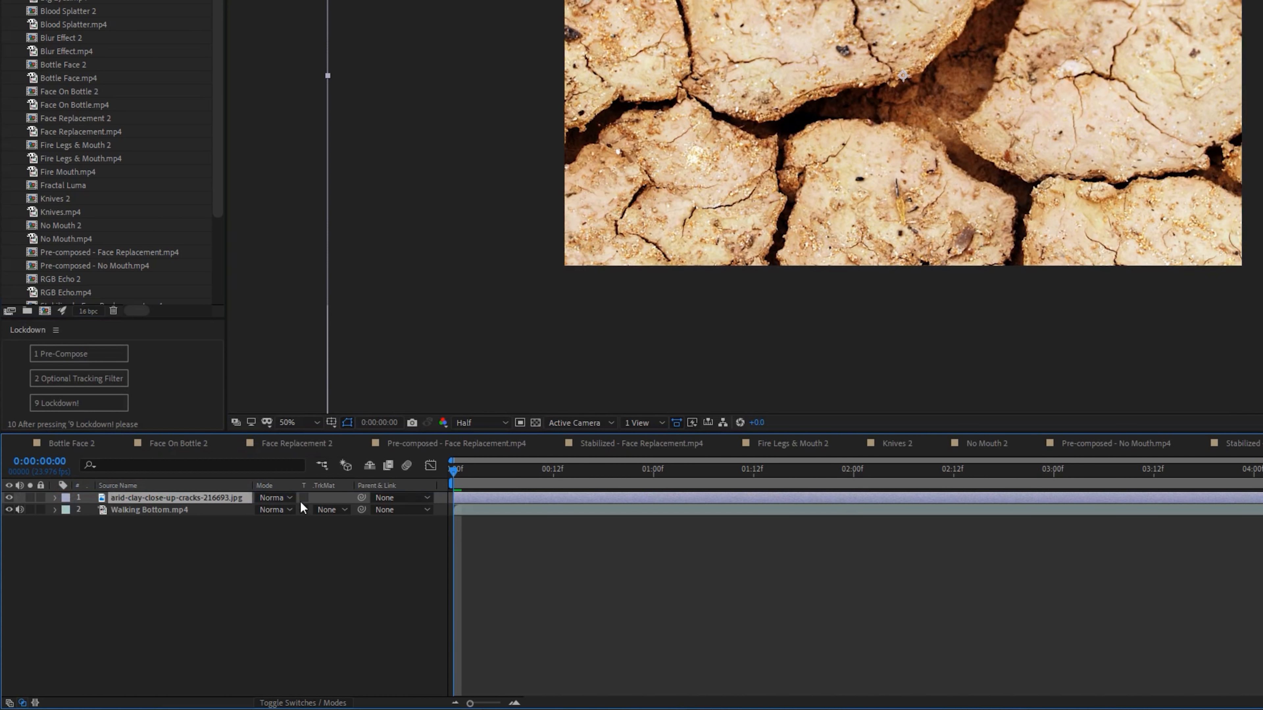
key("s")
left_click_drag(296, 509, 247, 499)
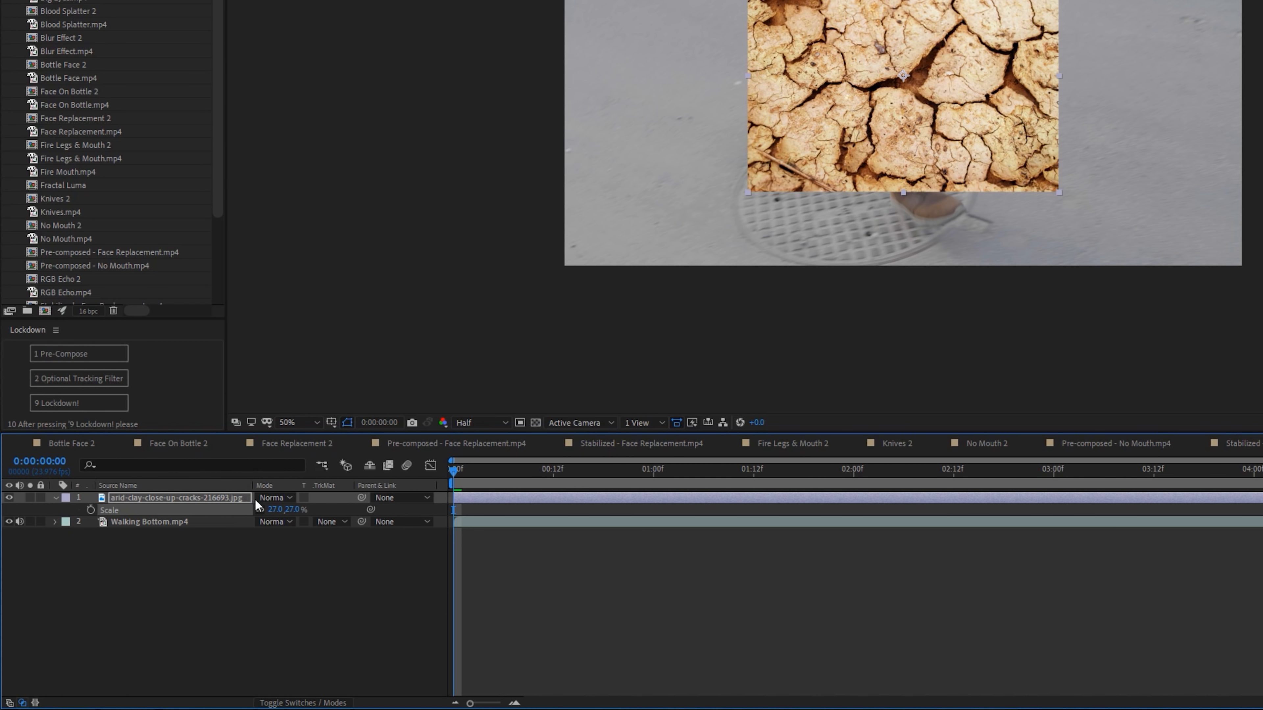
- Apply Tint and Levels to the clay photo, with input black 5782.6 and input white about 14006.7, to isolate dark cracks
key("ctrl+space")
type("tint")
key("Return")
type("l")
key("Escape")
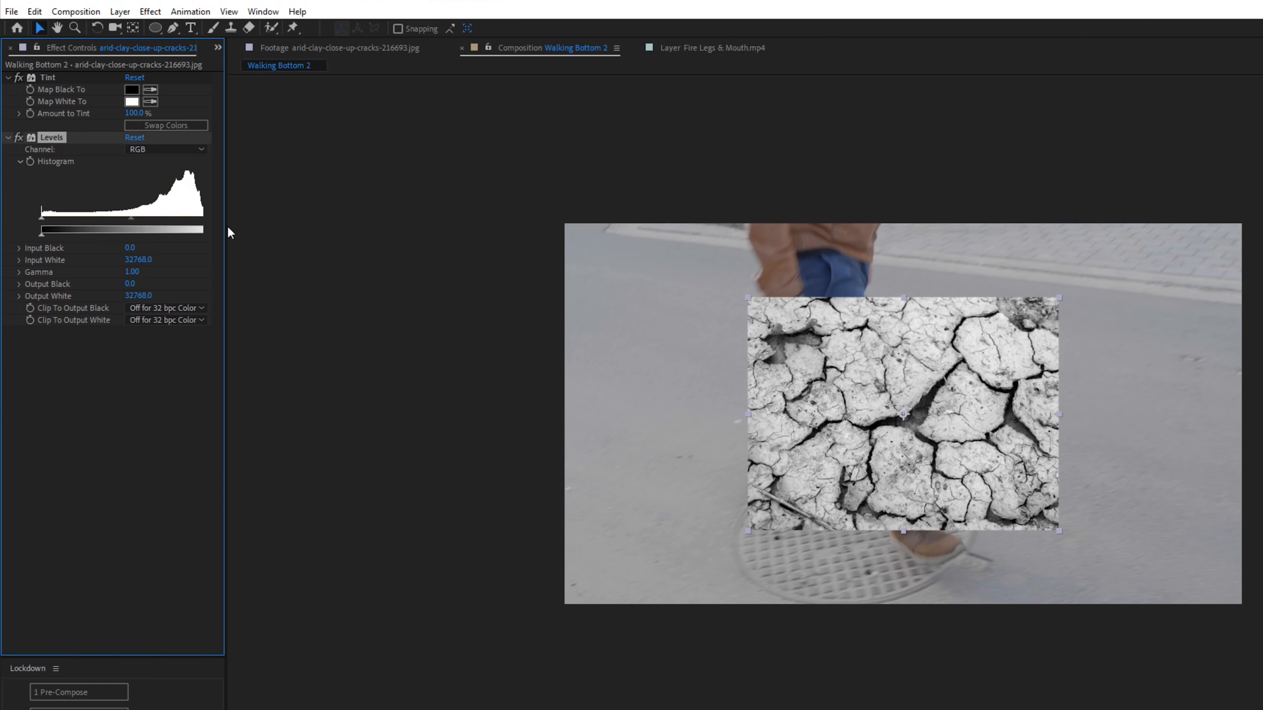
left_click_drag(226, 231, 143, 218)
left_click_drag(40, 221, 119, 220)
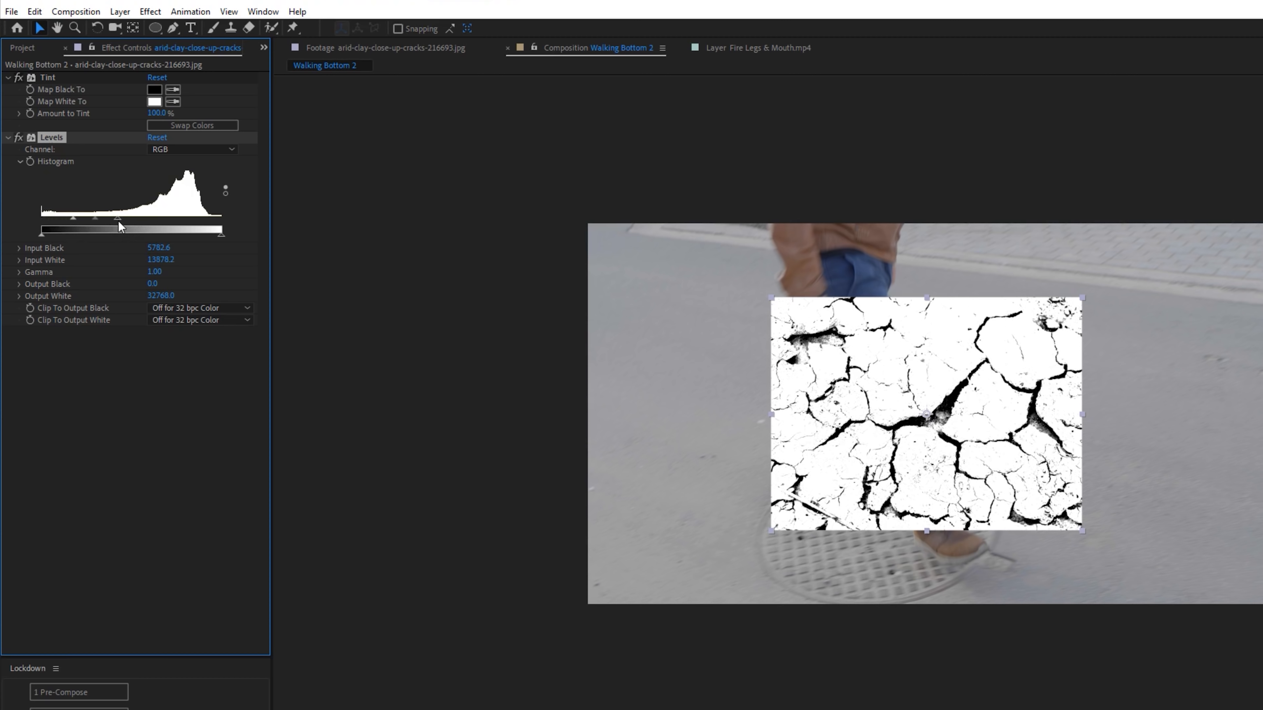
- Apply Extract to the clay photo with a white point of 205 to key out the white areas
key("ctrl+space")
type("ex")
key("Down")
key("Down")
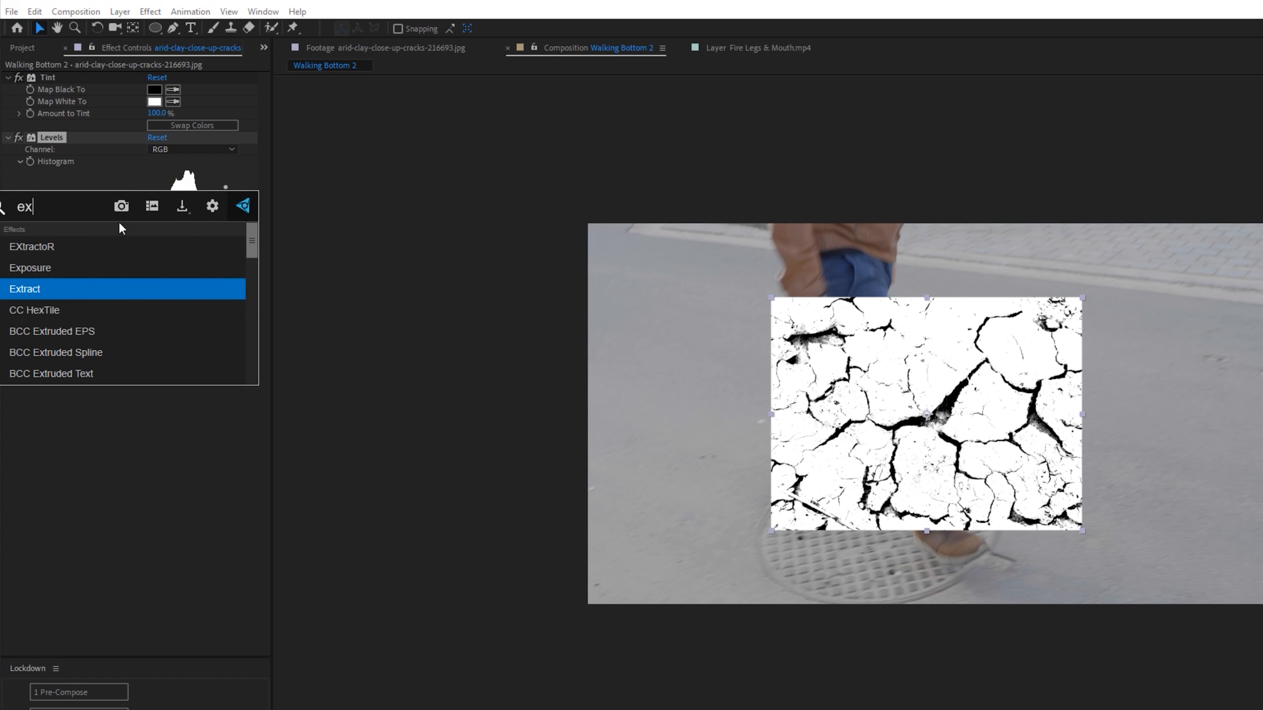
key("Return")
left_click_drag(214, 413, 180, 411)
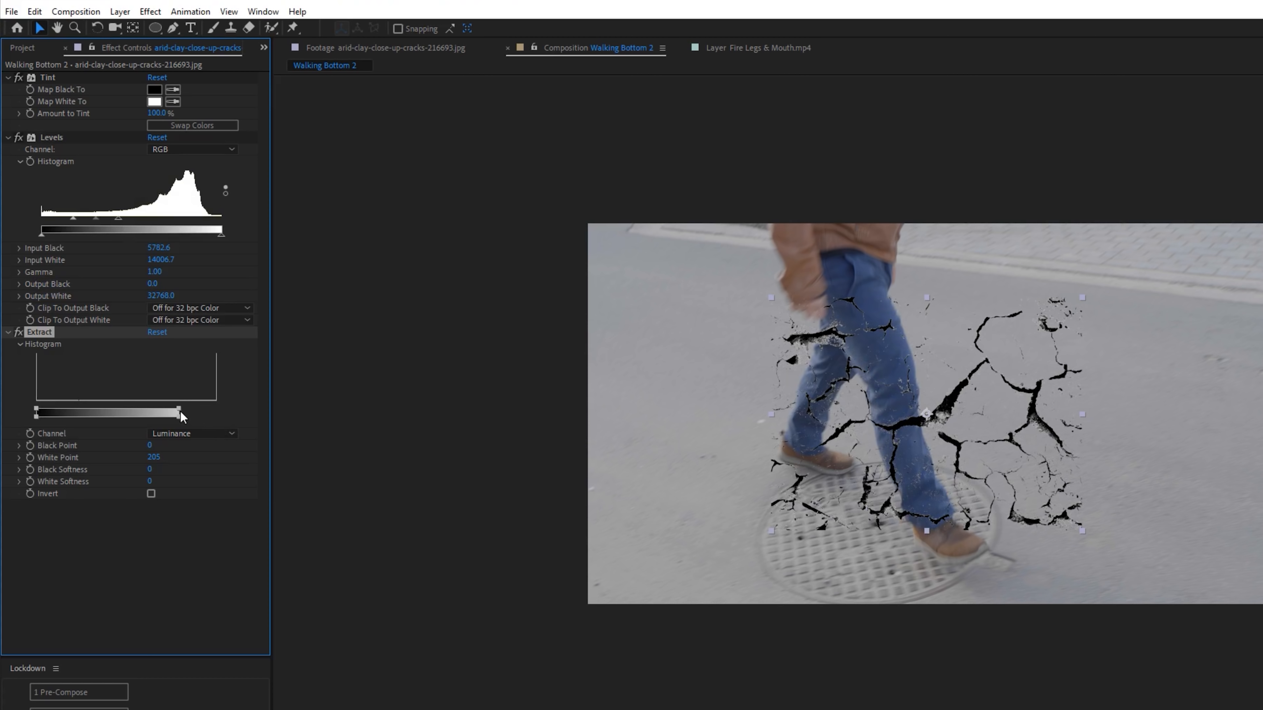
- Apply Fill to the cracks using a dark grey sampled from the manhole cover
key("ctrl+space")
type("fill")
key("Return")
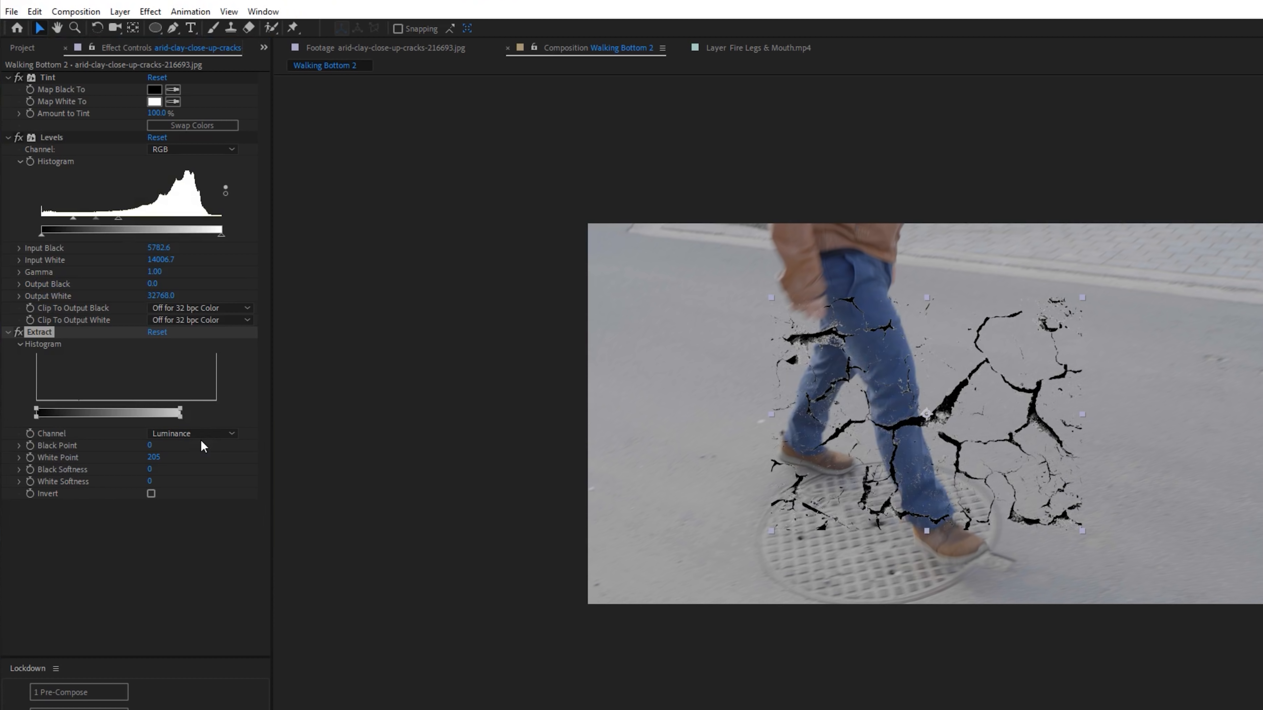
left_click(157, 540)
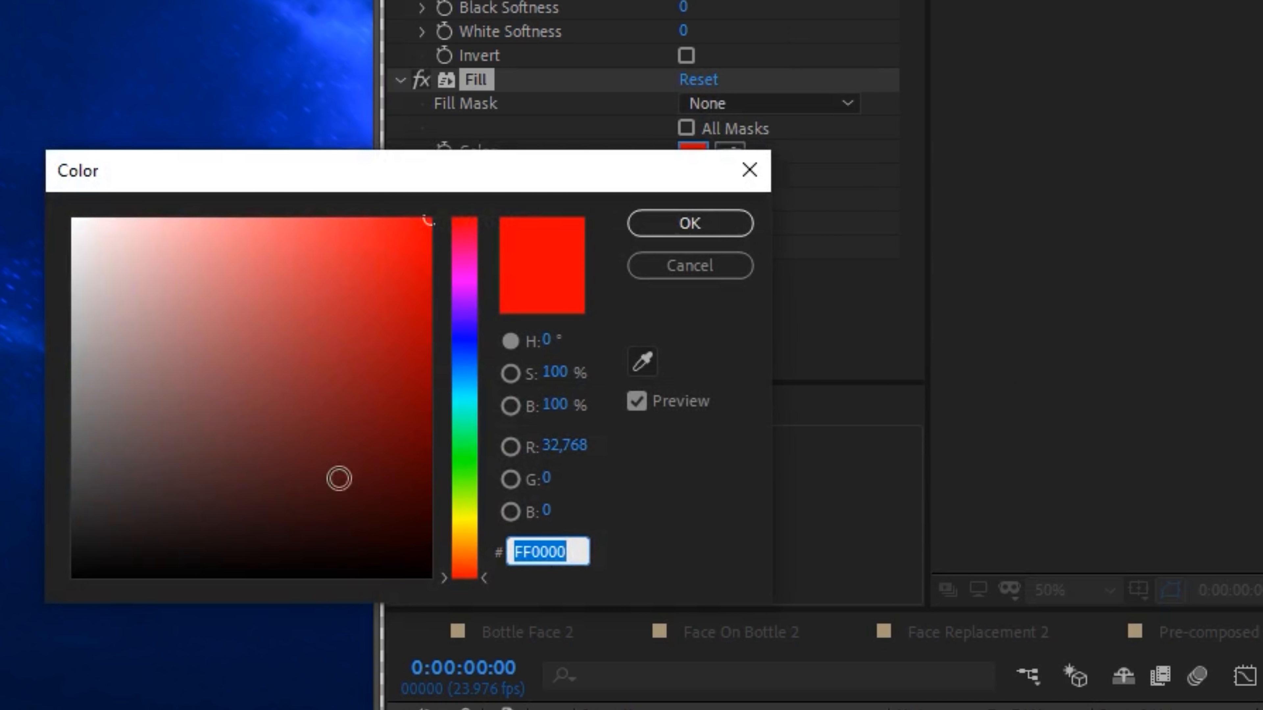
left_click(635, 367)
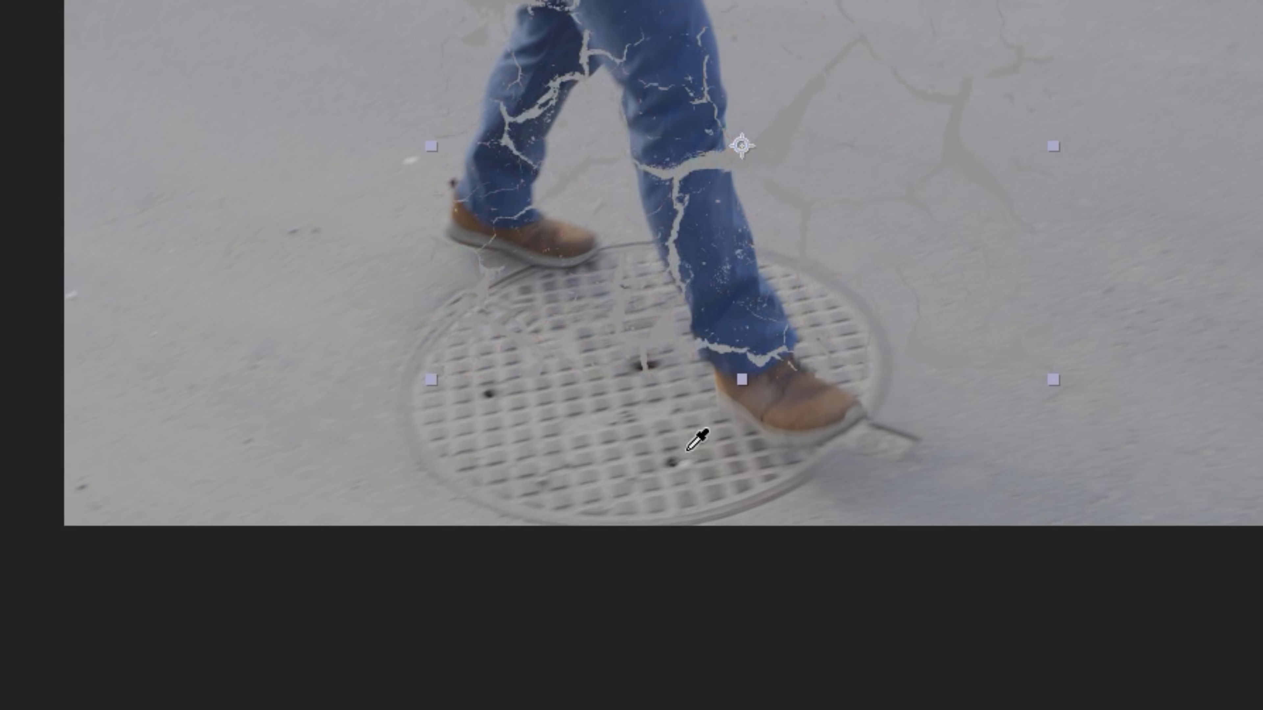
left_click(672, 464)
left_click(747, 220)
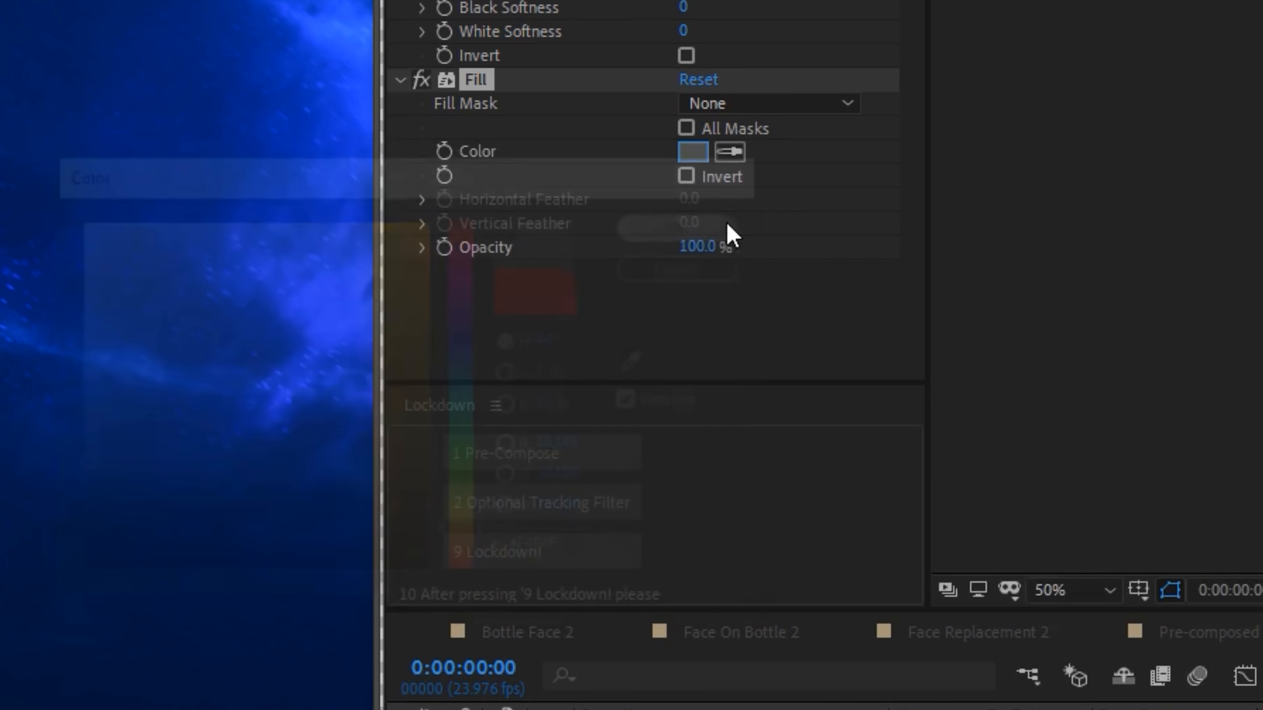
- Make the cracks a 3D layer and draw a closed irregular mask that trims the photo's straight edges
key("F4")
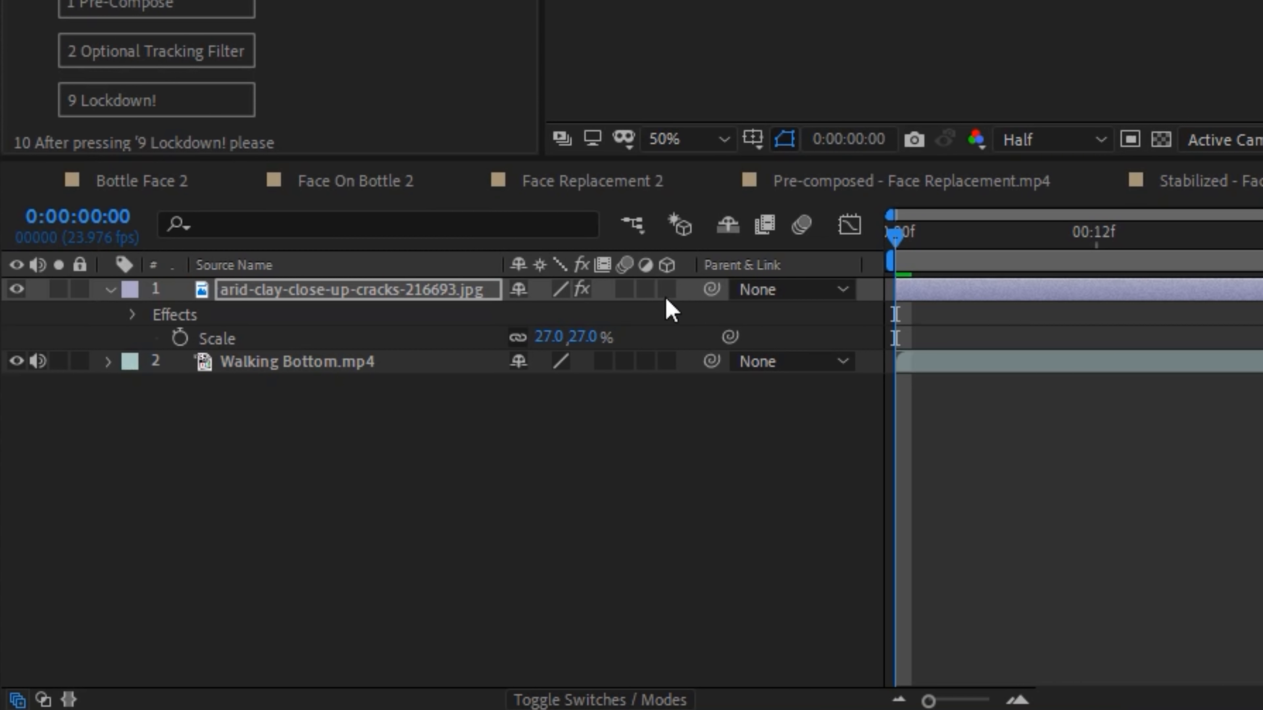
left_click(667, 290)
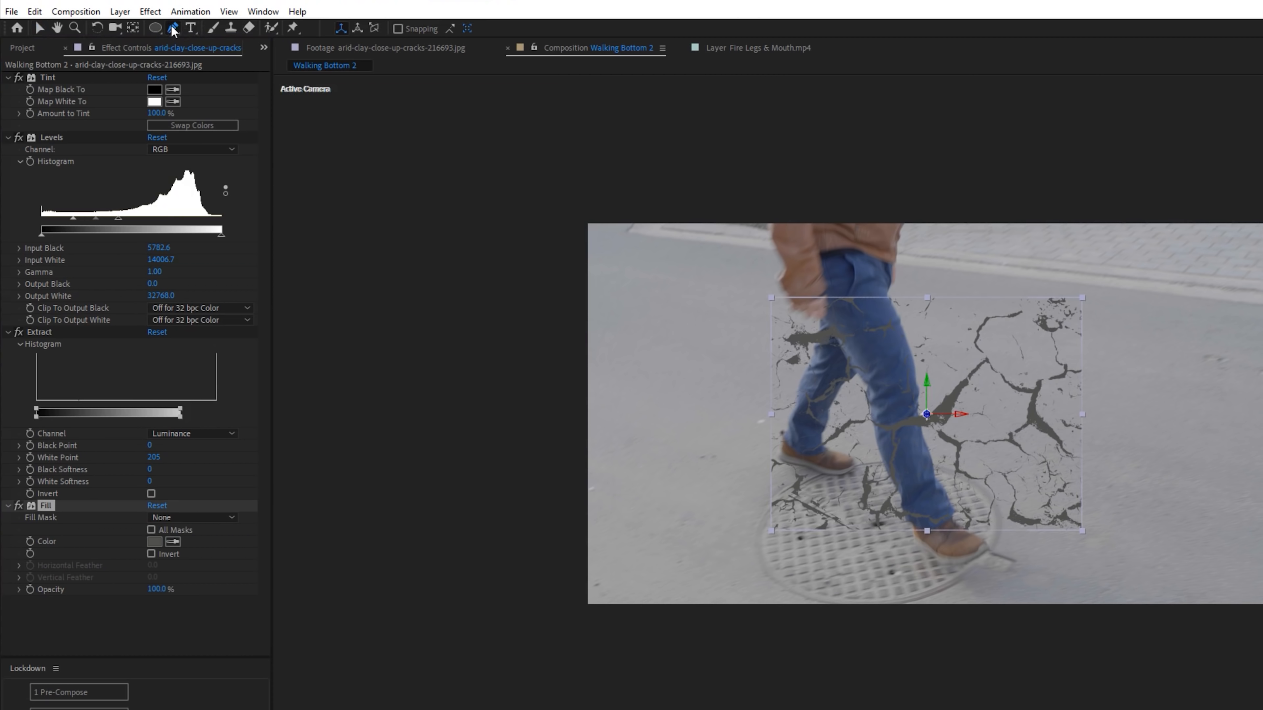
left_click(174, 30)
left_click_drag(858, 361, 831, 407)
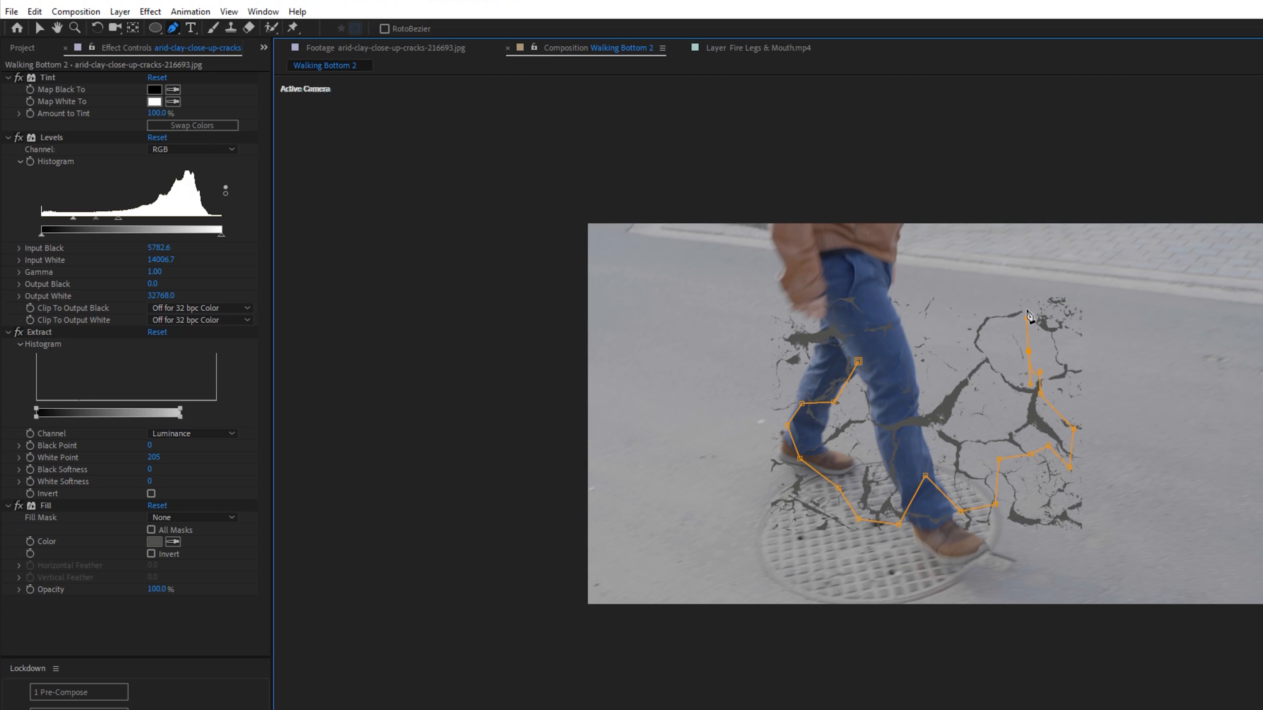
left_click(859, 362)
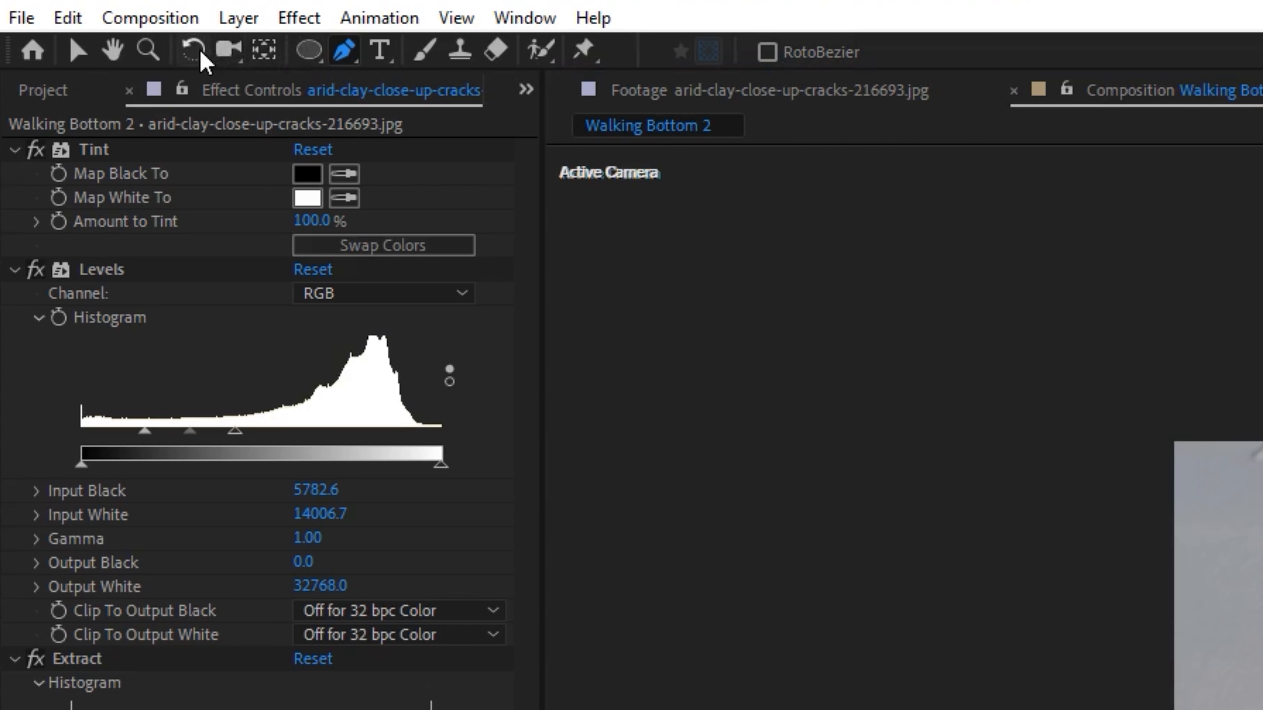
- Tilt the crack layer to a 294° X orientation and place it on the ground under the walker's back foot
left_click(194, 50)
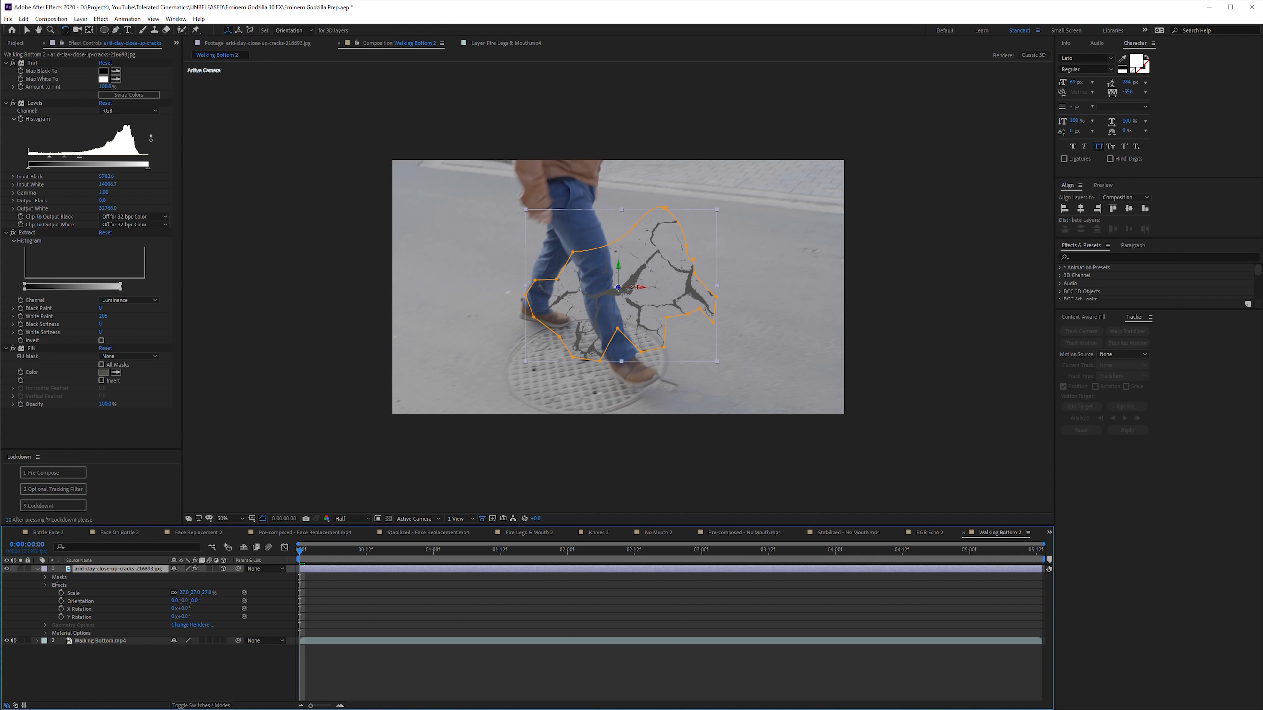
left_click_drag(632, 287, 554, 316)
key("v")
left_click_drag(301, 552, 275, 565)
left_click(539, 335)
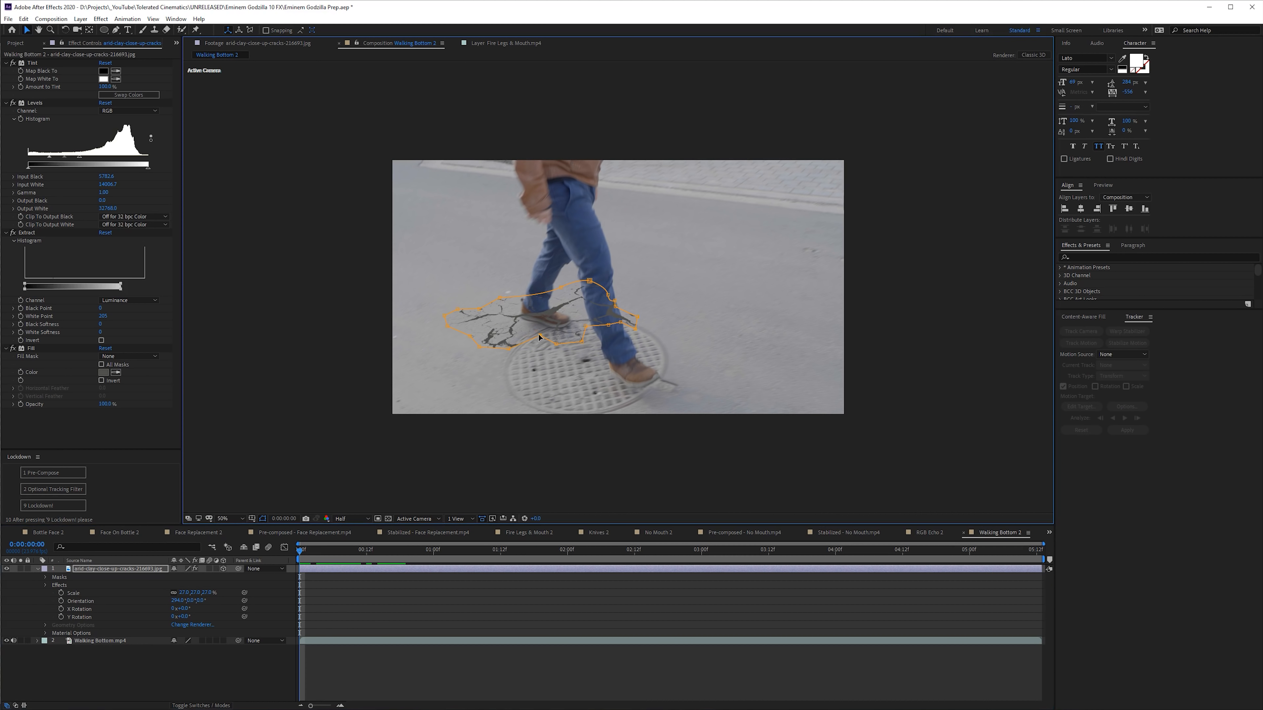
left_click_drag(498, 330, 506, 329)
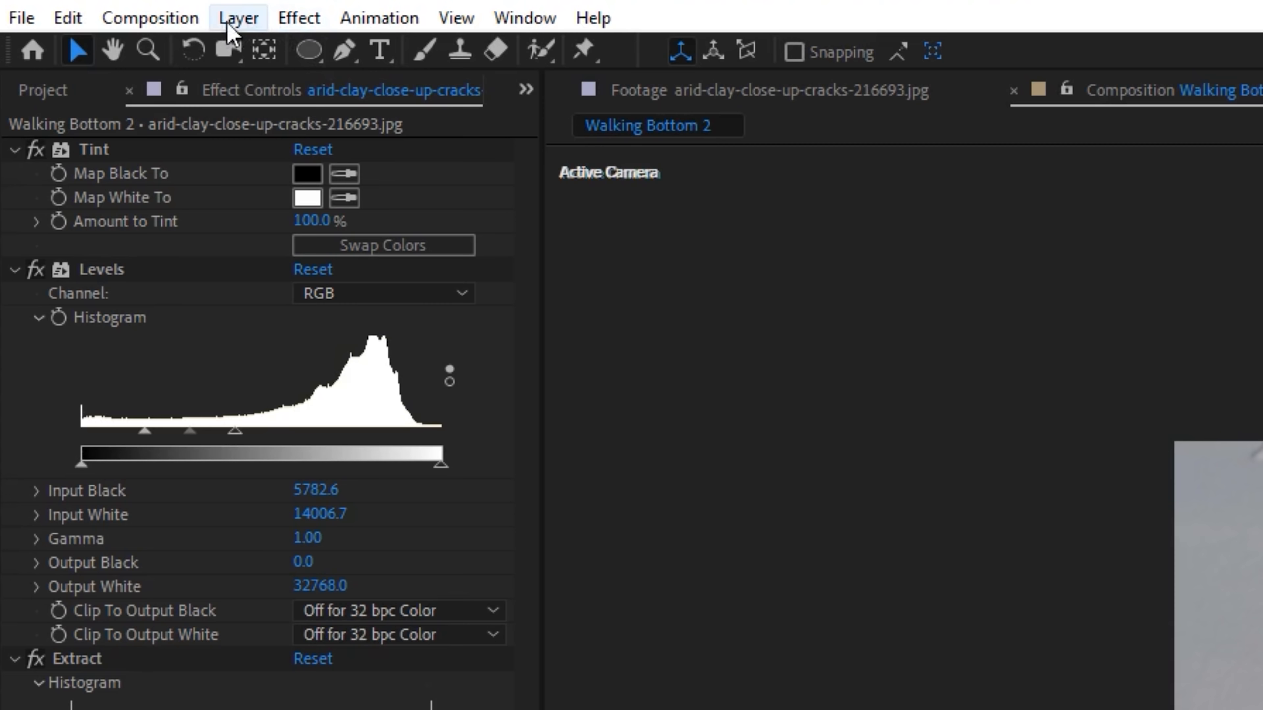
- Add an Inner Shadow layer style to the cracks
left_click(80, 19)
mouse_move(375, 348)
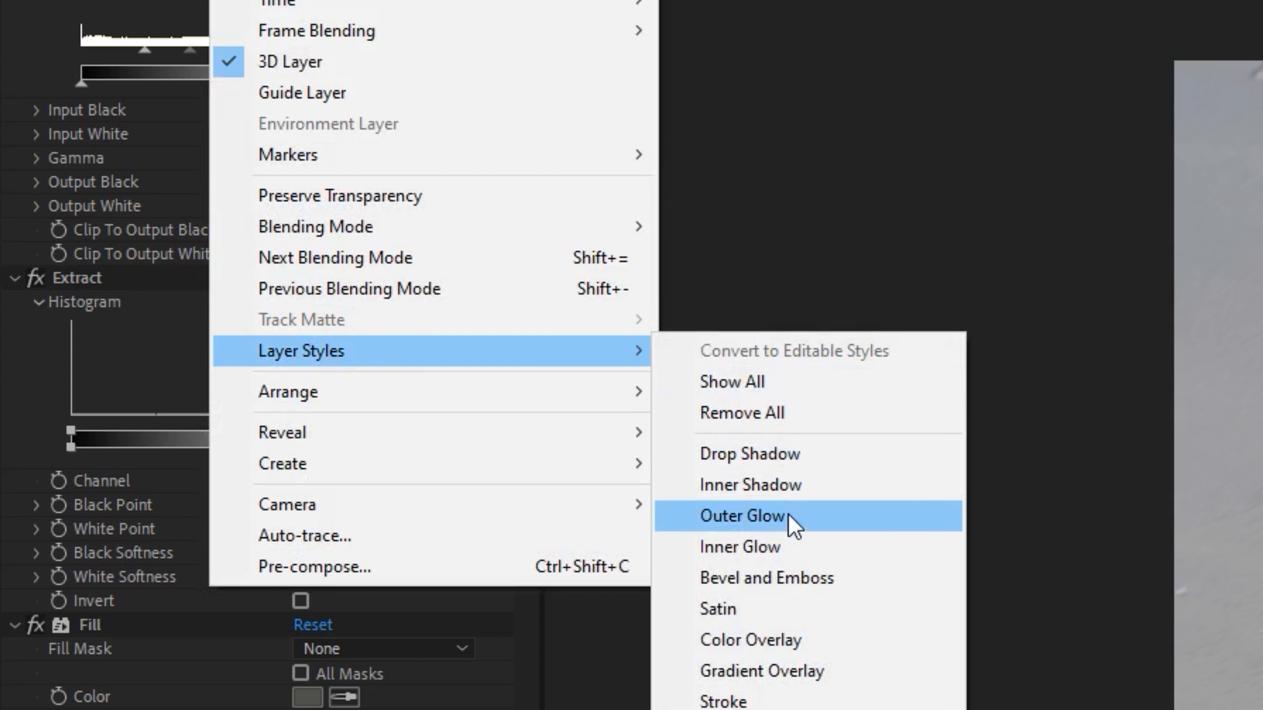
left_click(787, 495)
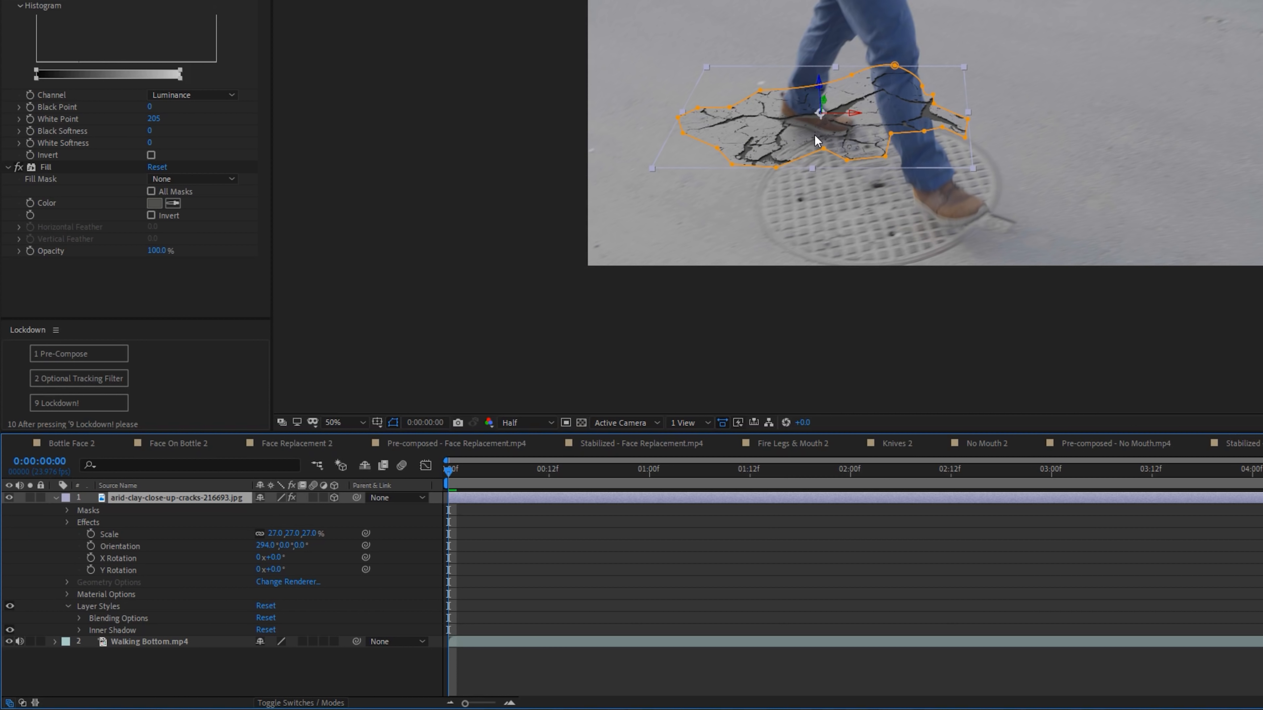
- Set the inner shadow's angle to 97°, distance to 7 and opacity to 50%, keeping the size at 5
scroll(817, 142, "up", 4)
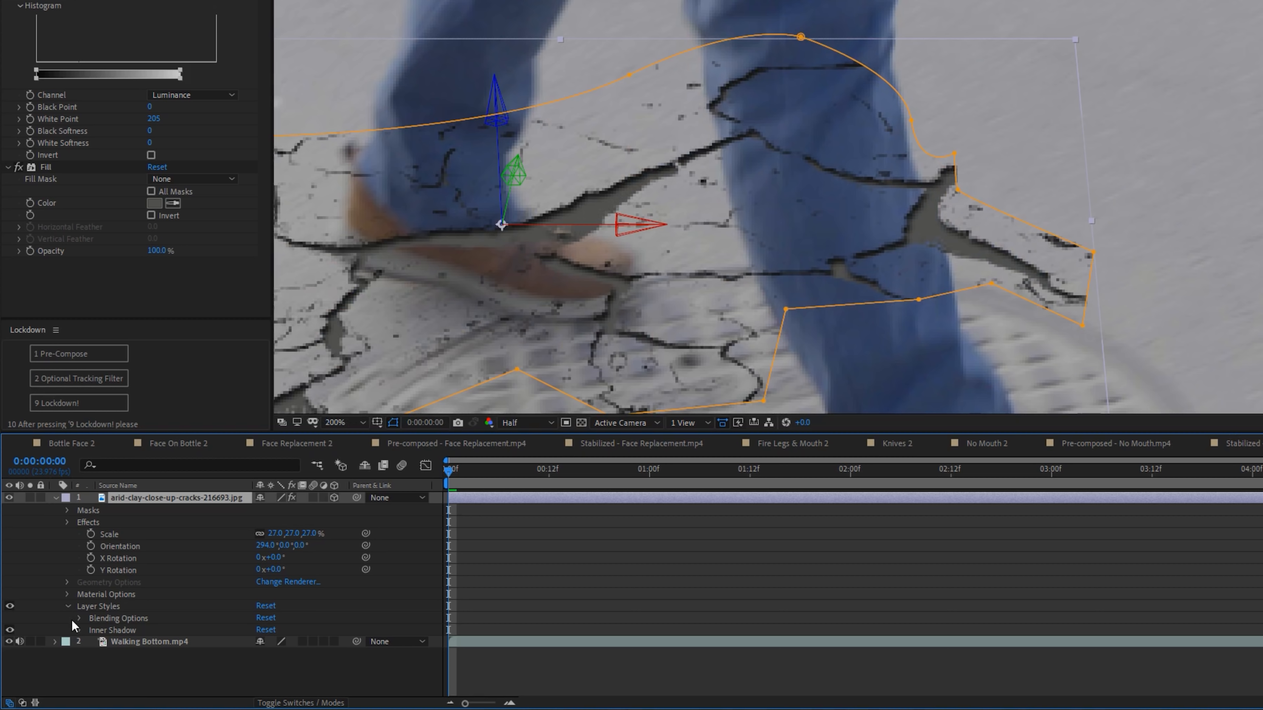
left_click(77, 630)
scroll(90, 632, "down", 2)
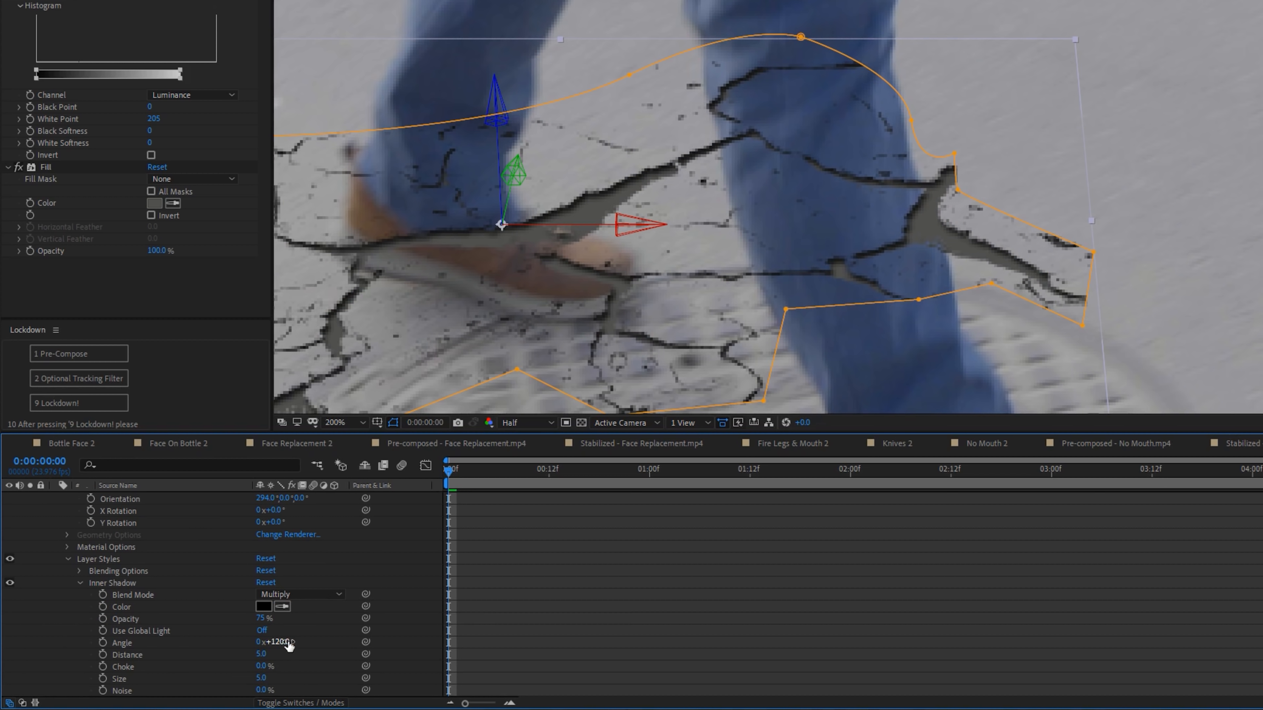
left_click_drag(289, 643, 262, 641)
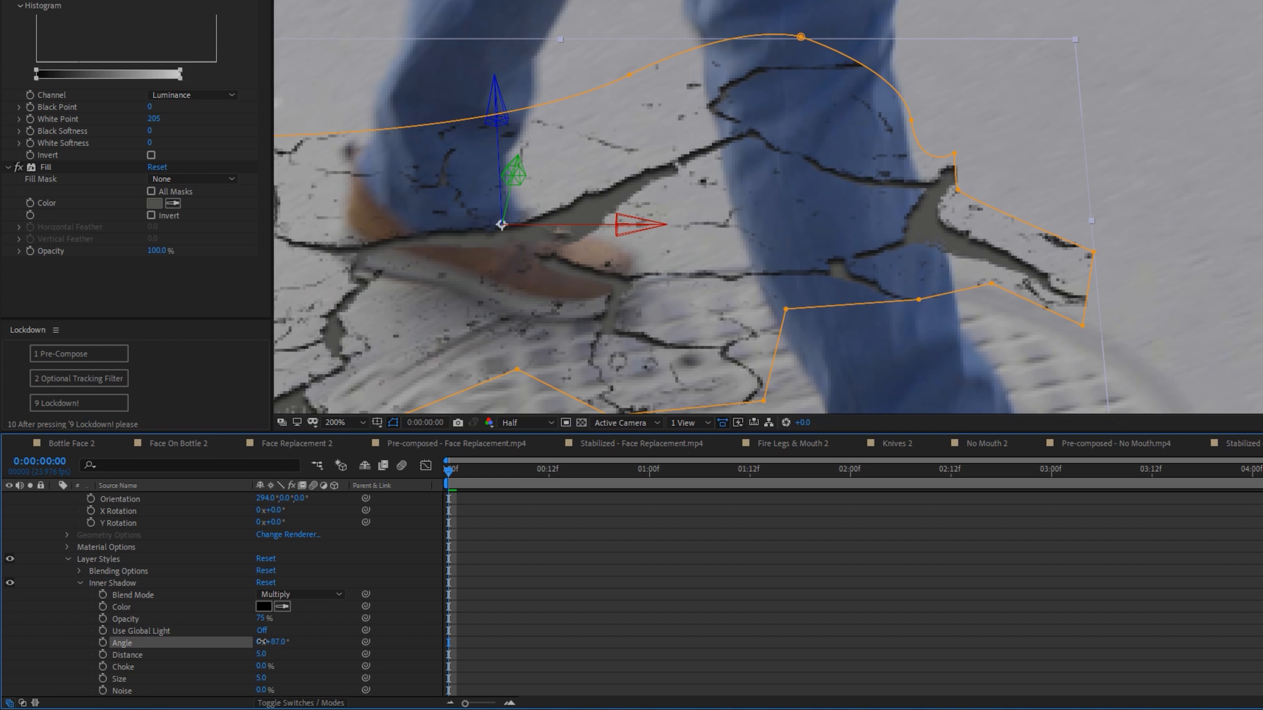
scroll(188, 629, "down", 1)
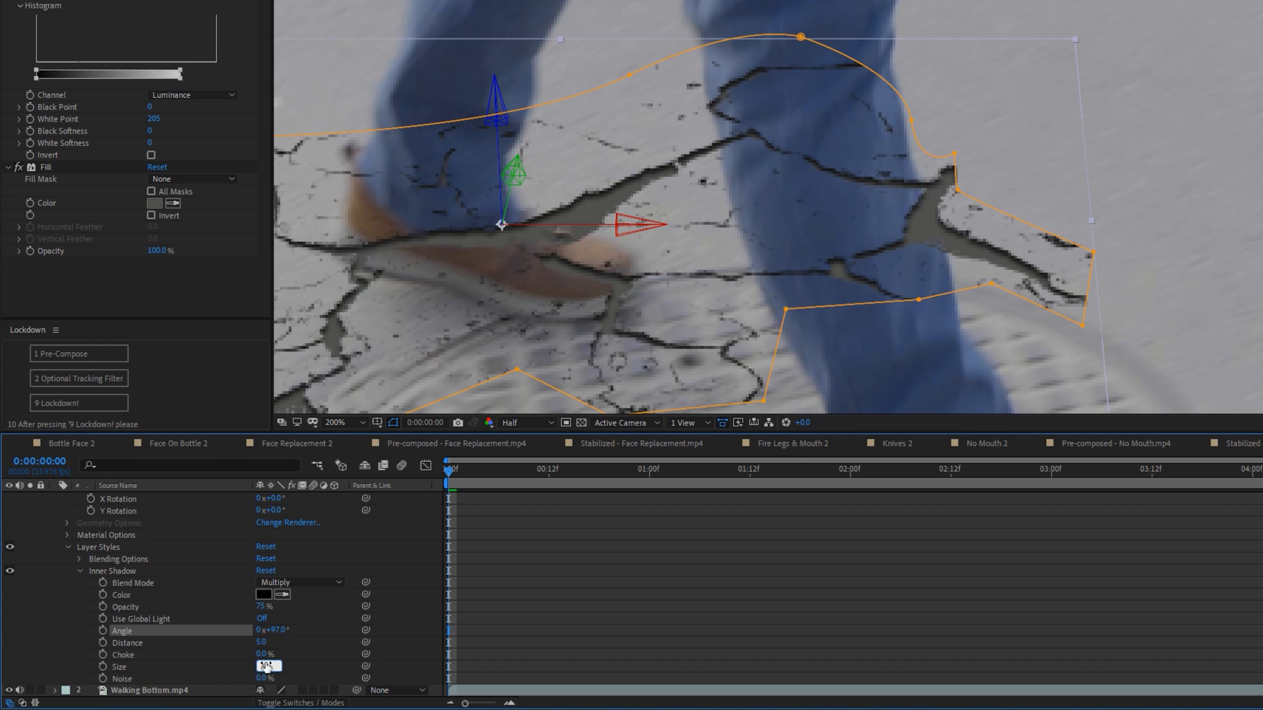
key("Return")
key("Return")
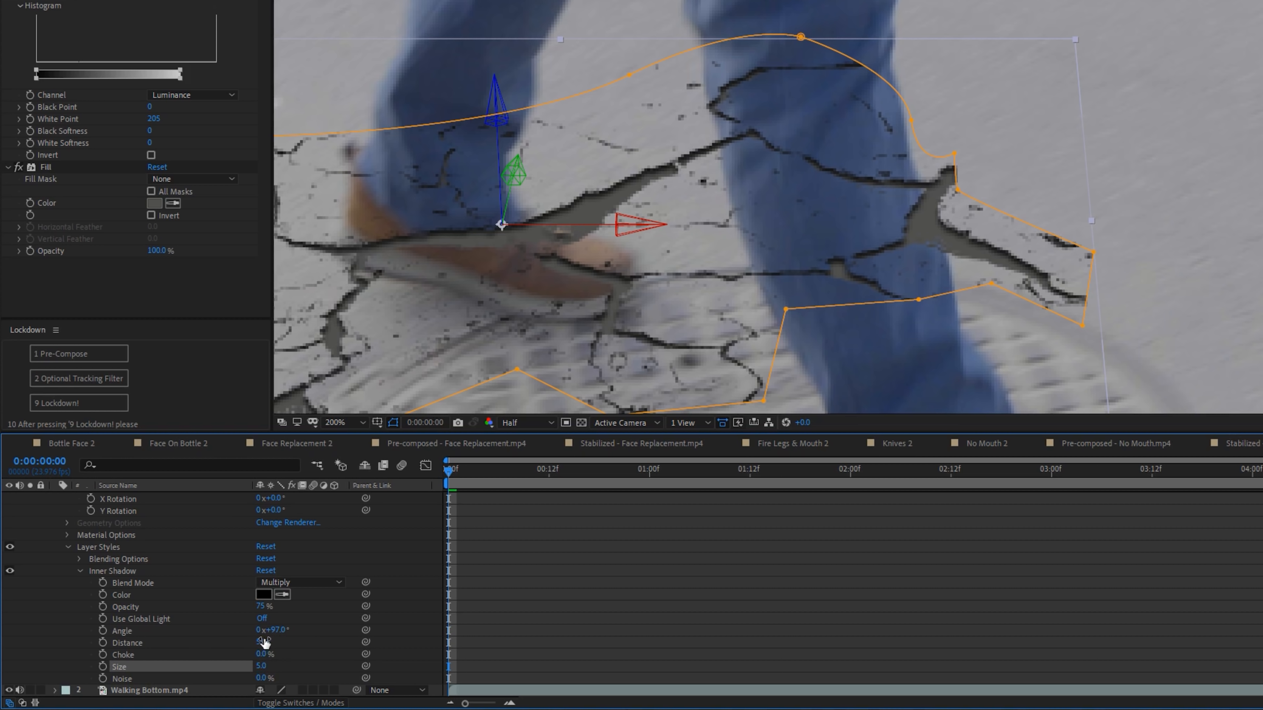
key("Return")
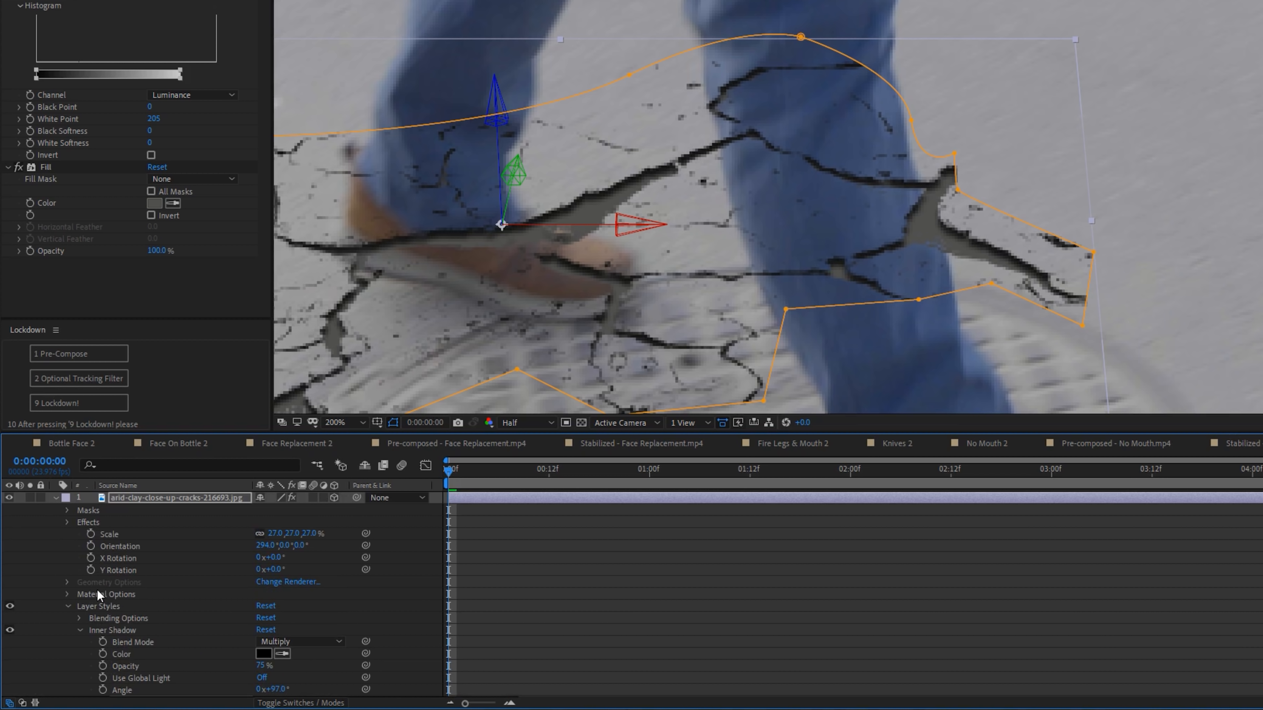
key("Return")
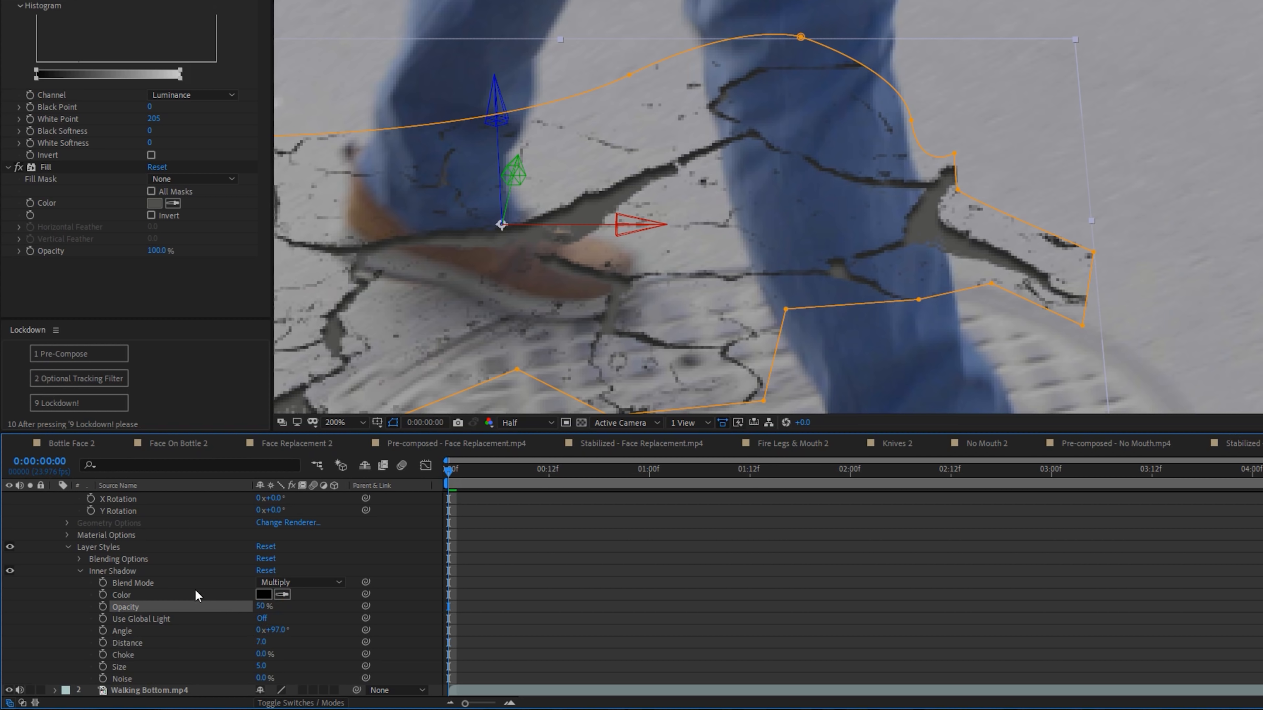
scroll(150, 572, "up", 3)
left_click(56, 499)
- Apply Gaussian Blur to the crack layer to soften its edges
scroll(586, 297, "down", 4)
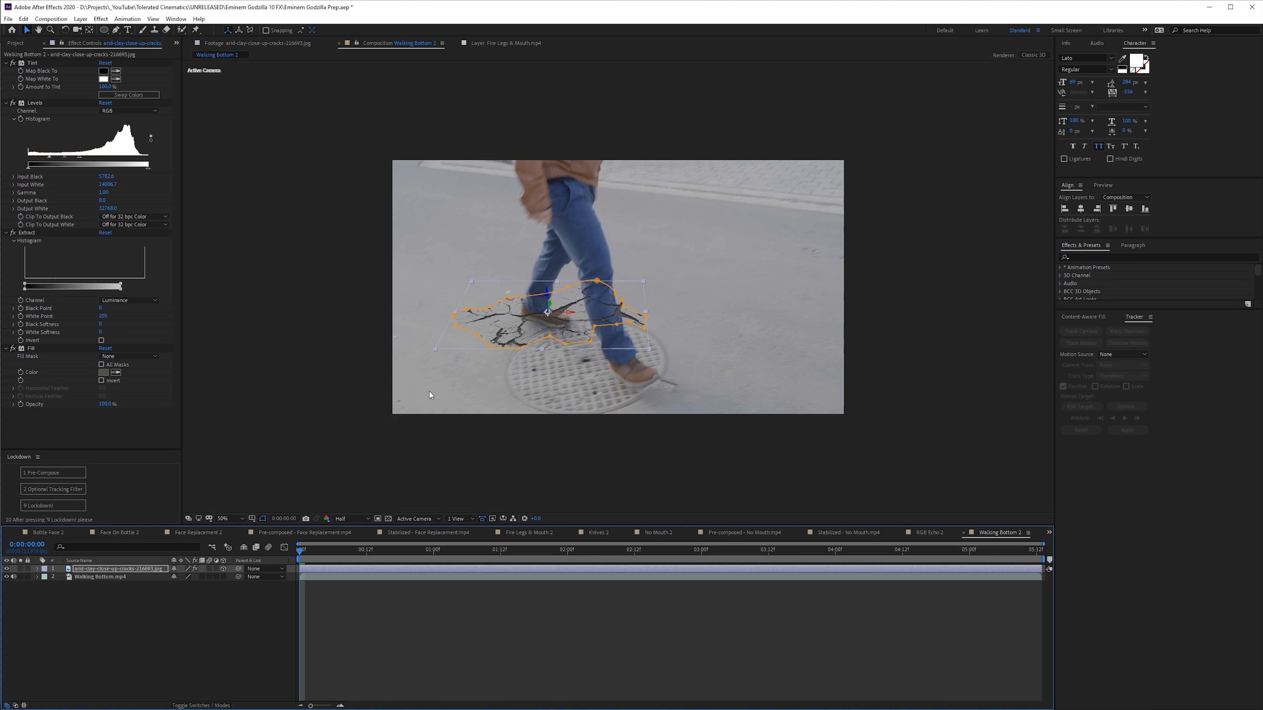
scroll(430, 392, "up", 2)
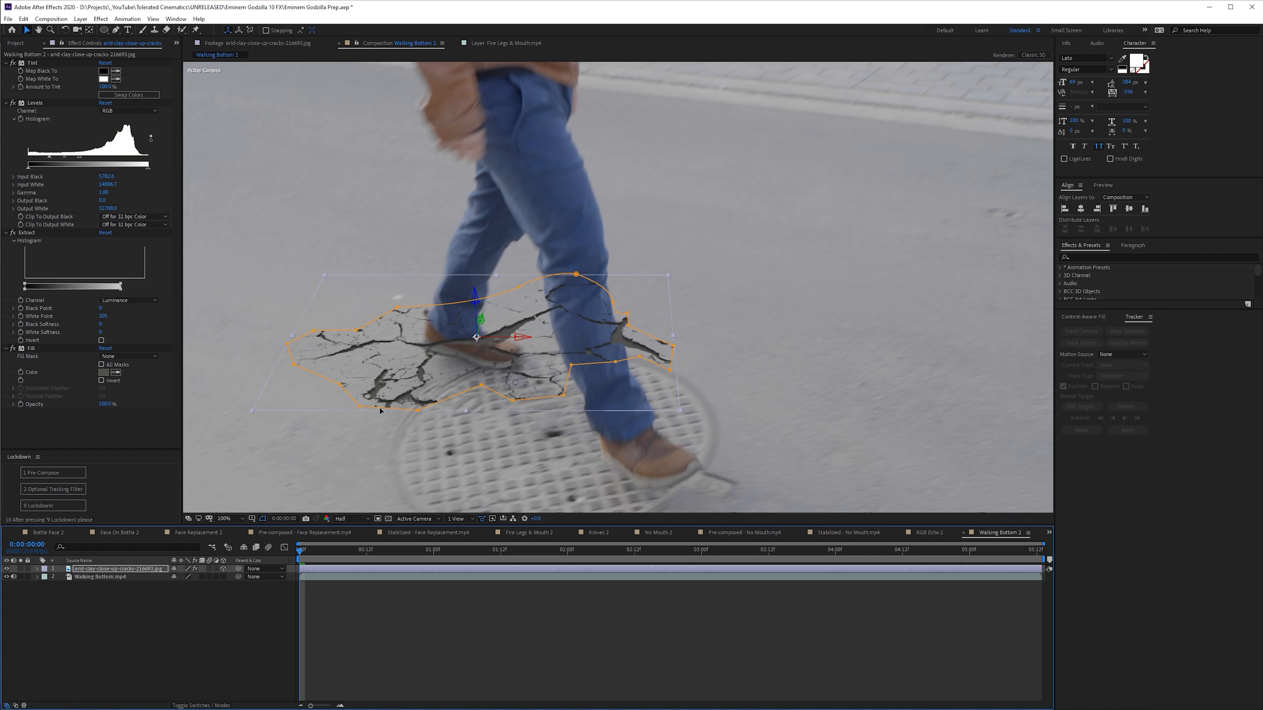
key("ctrl+space")
type("gau")
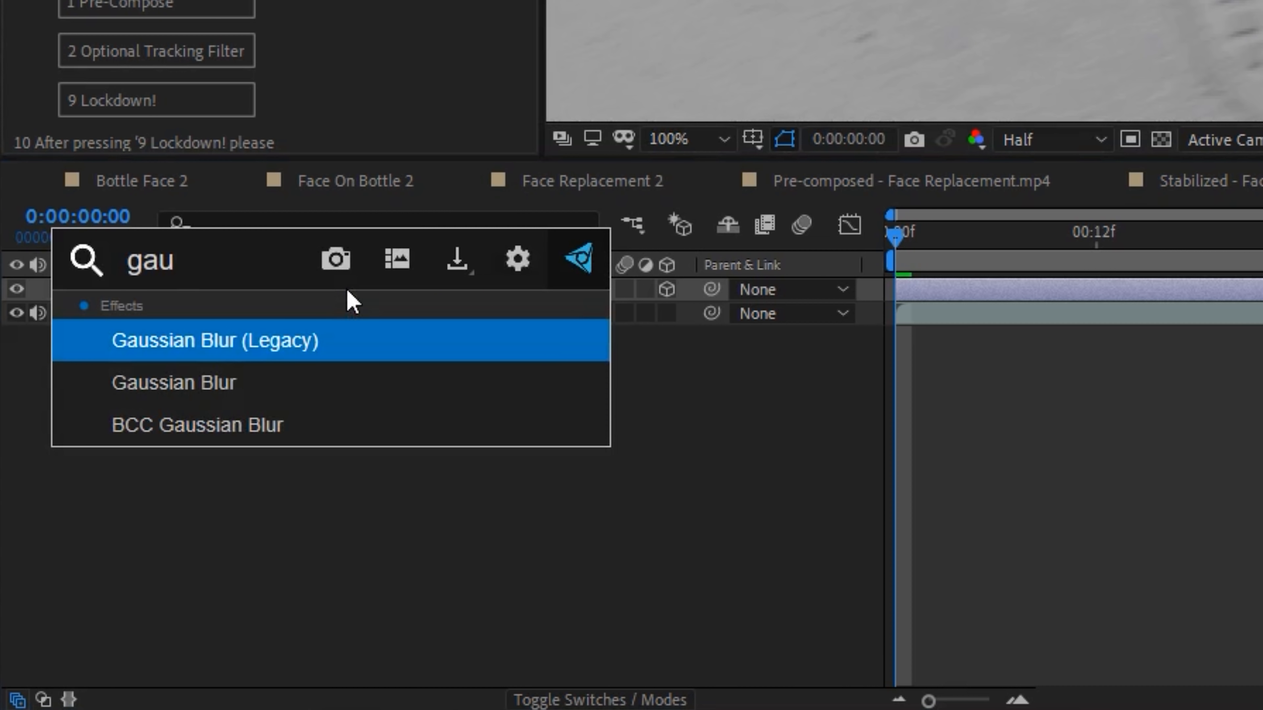
key("Down")
key("Return")
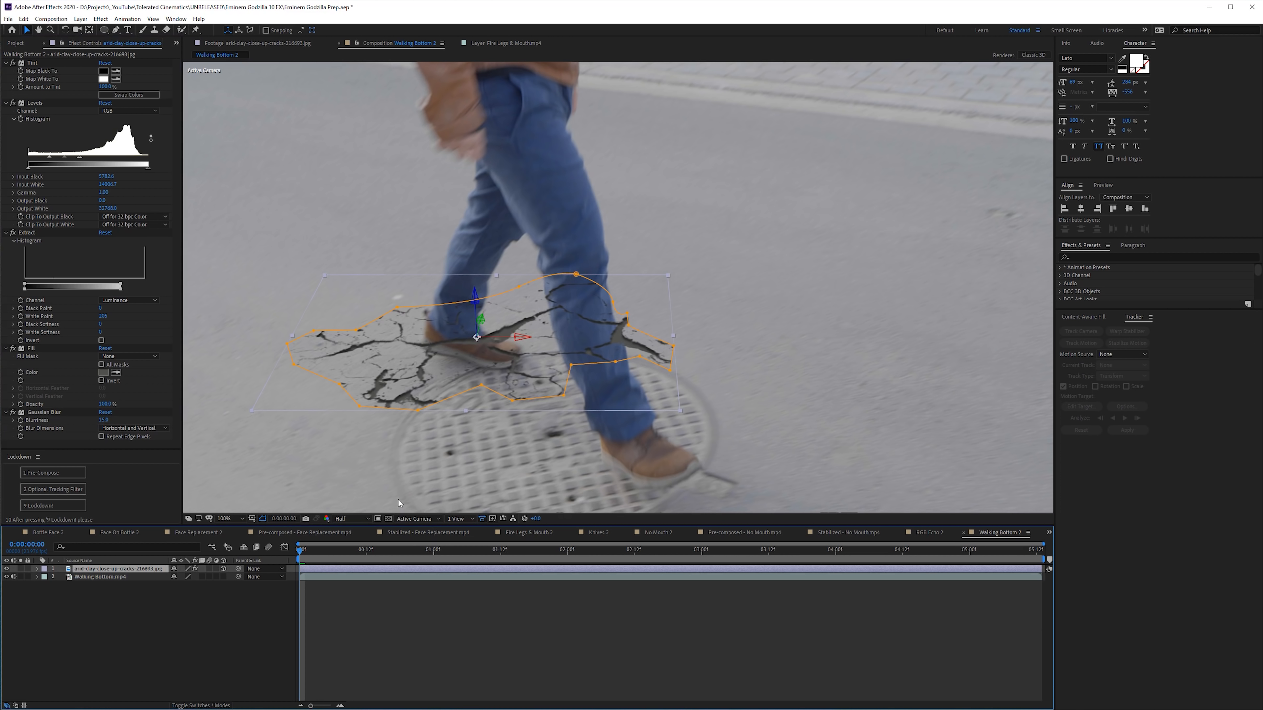
- Duplicate the crack layer, place the copy lower on the ground, and play through the walking footage
key("ctrl+d")
key("space")
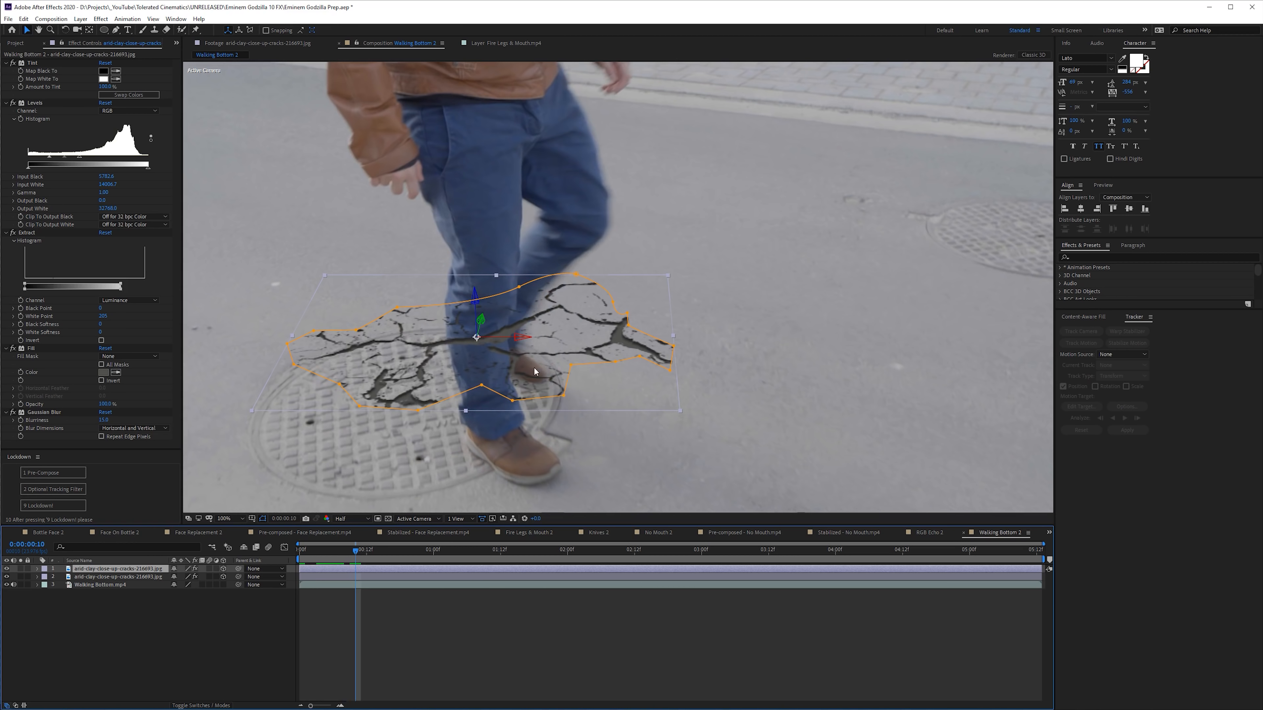
scroll(593, 433, "down", 2)
left_click(330, 551)
key("space")
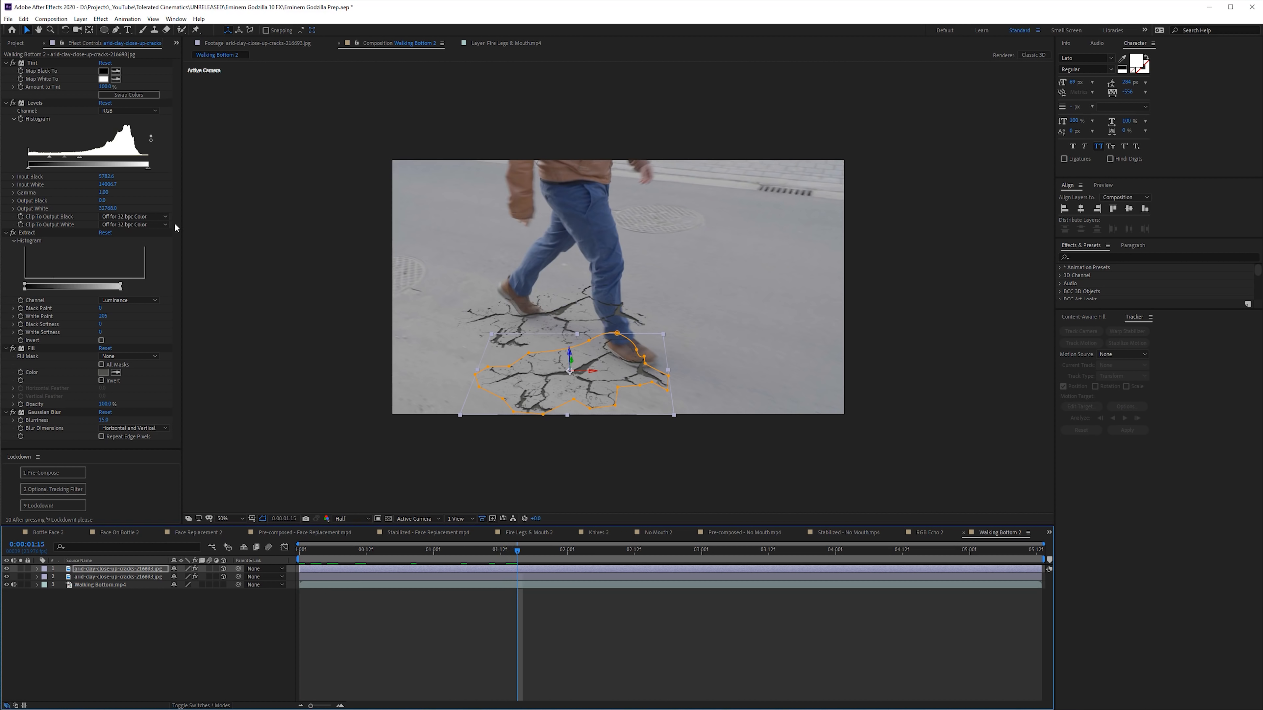
- Replace the walking footage layer with Crack Ground.mp4 and return to the beginning of the clip
left_click(15, 43)
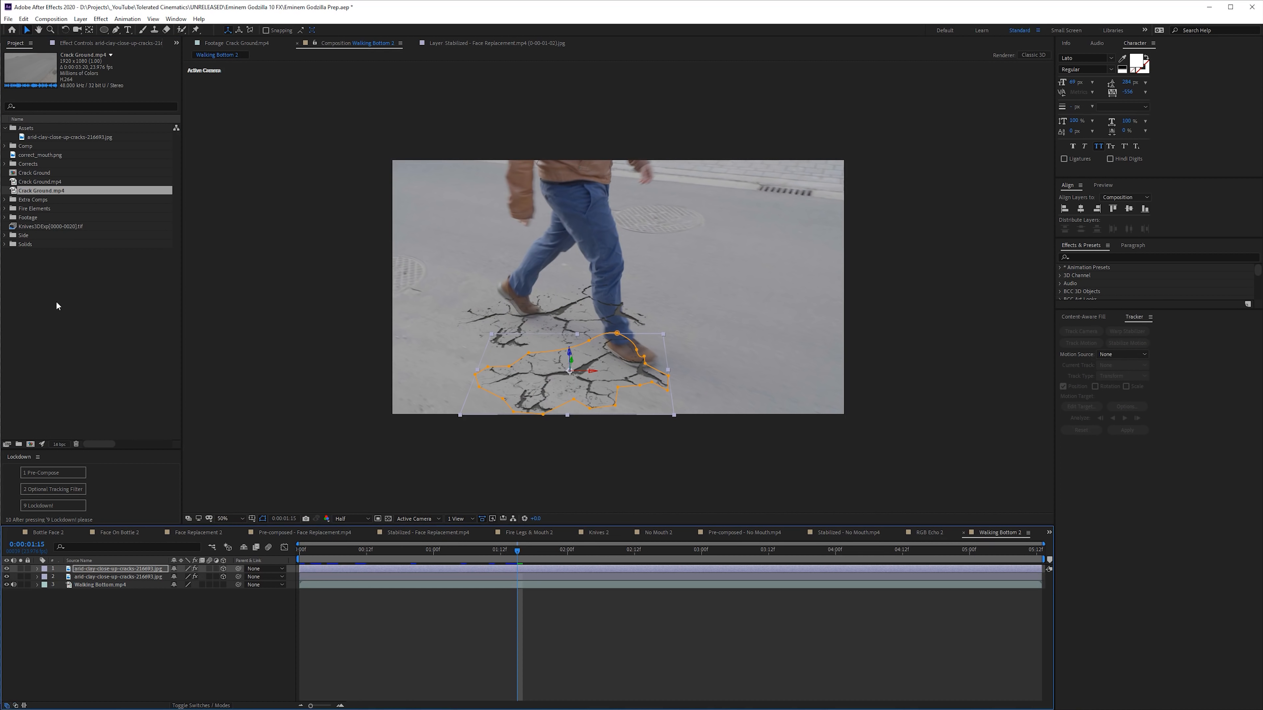
left_click_drag(44, 194, 100, 584)
left_click_drag(401, 551, 305, 553)
- Reposition the two crack layers on the road in the Crack Ground shot, scrubbing ahead to line them up
left_click(315, 575)
left_click_drag(586, 303, 483, 412)
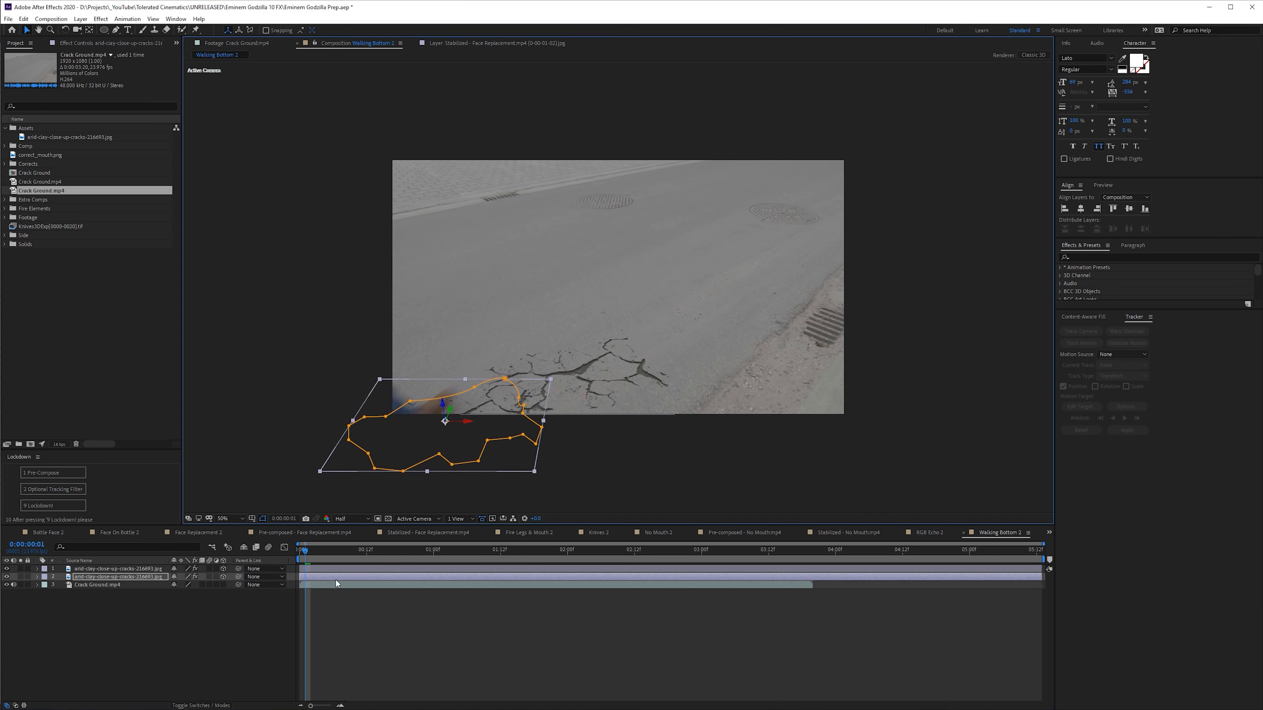
left_click_drag(305, 552, 401, 563)
left_click_drag(449, 457, 469, 427)
left_click(393, 569)
left_click_drag(564, 402, 611, 369)
- Delete one of the two crack layers and start the remaining one at frame 6
left_click_drag(392, 561, 333, 558)
key("Delete")
left_click(314, 570)
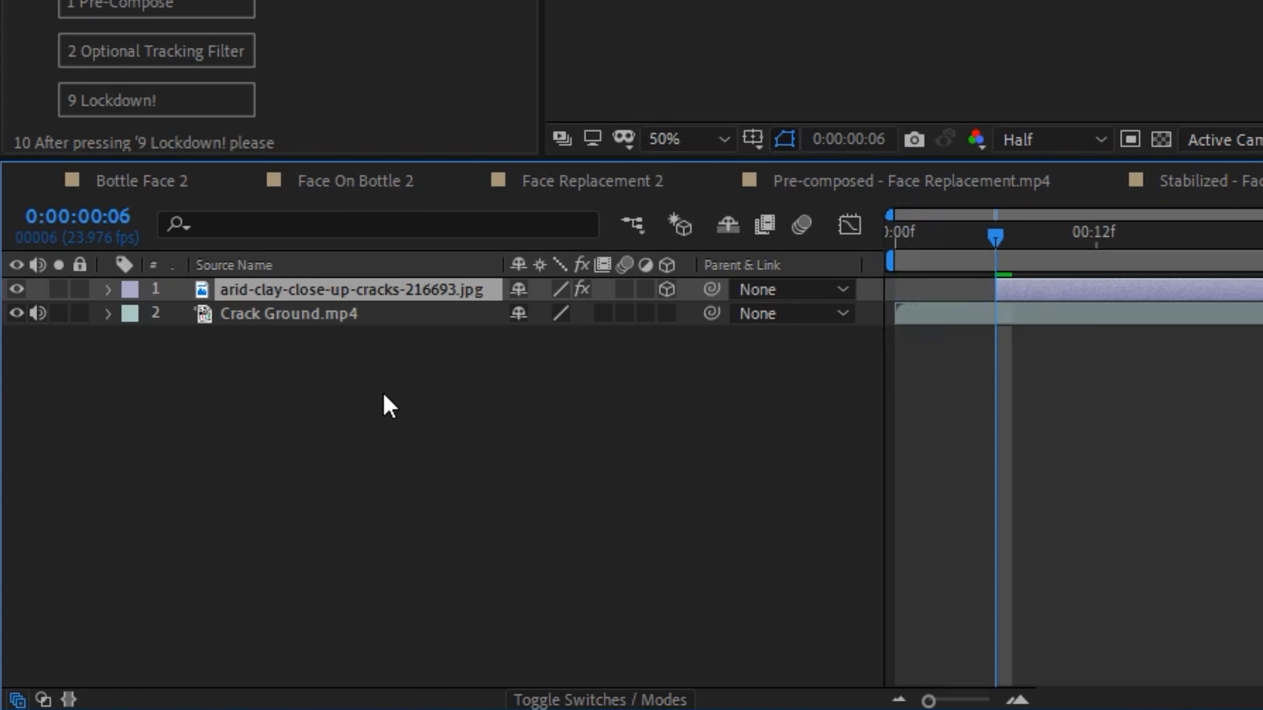
- Keyframe the crack layer's Mask Expansion to grow from a strongly negative value at frame 6 to 0 pixels at frame 8
key("m")
key("m")
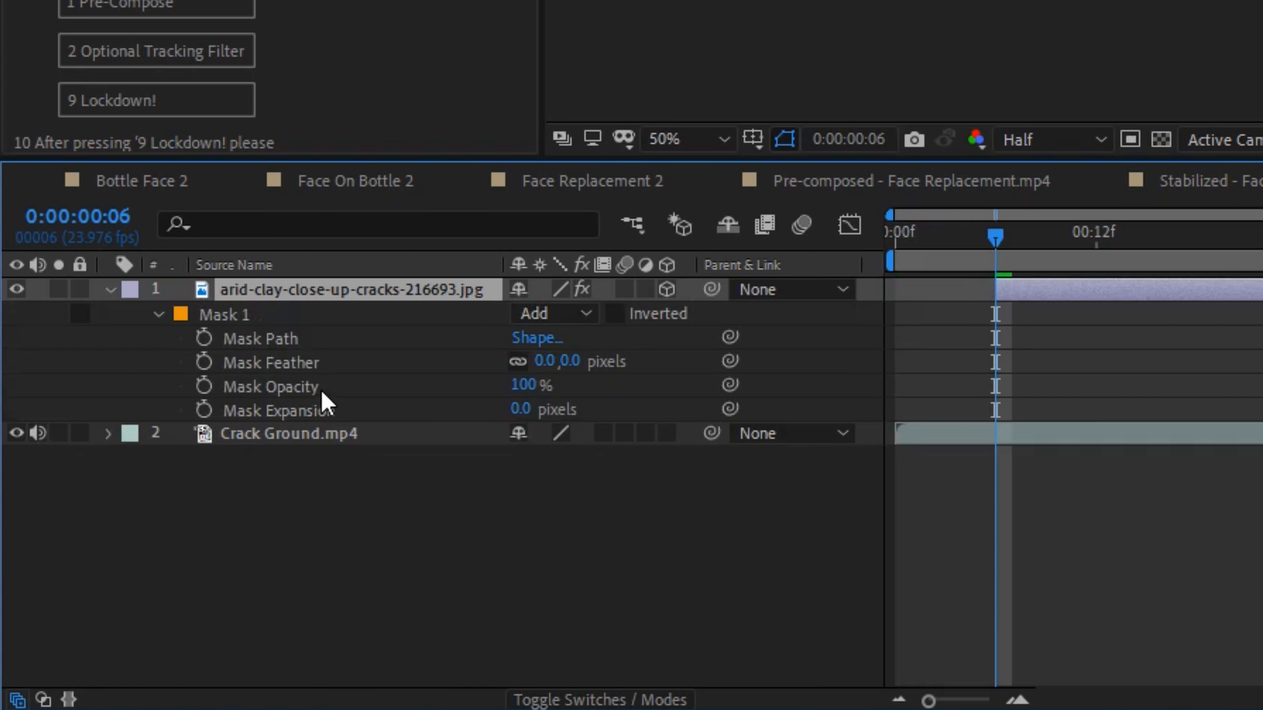
left_click(204, 410)
left_click_drag(995, 411, 1029, 411)
left_click_drag(522, 410, 265, 450)
left_click_drag(4, 490, 1, 497)
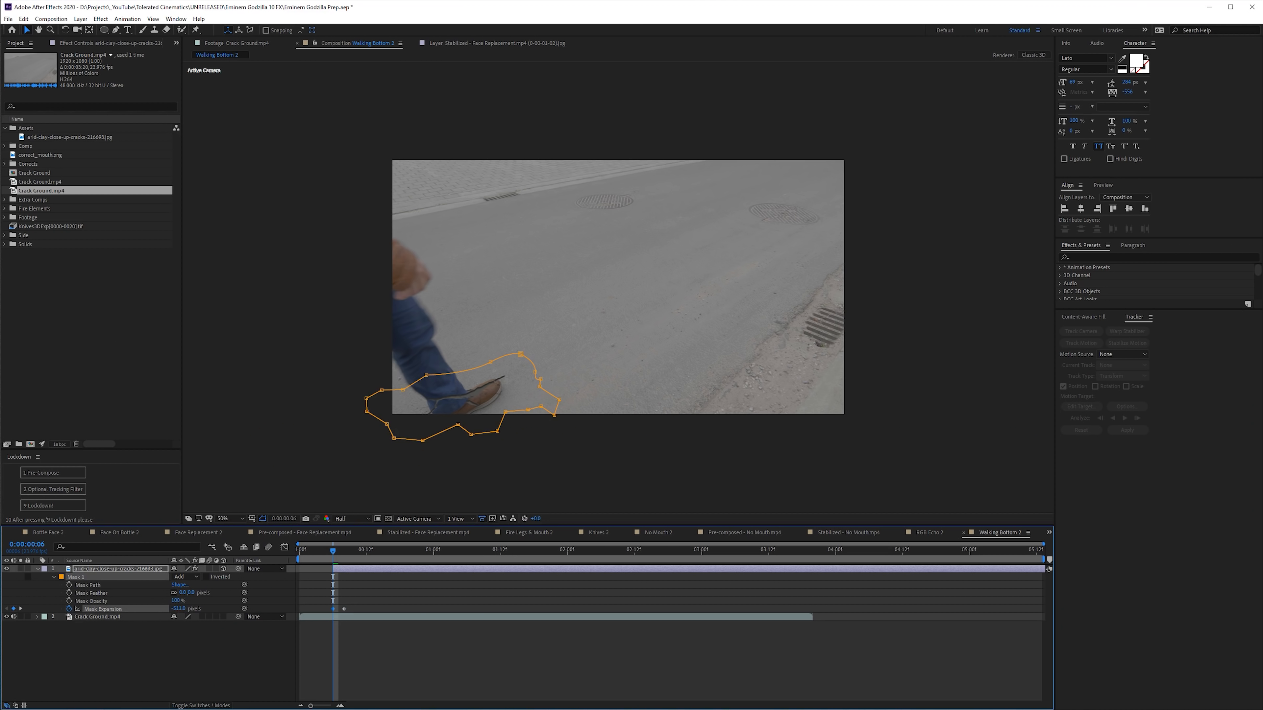
left_click(189, 673)
- Duplicate the crack layer for the following footsteps, placing and starting each copy where the foot lands
left_click_drag(325, 553, 417, 553)
left_click(369, 569)
key("ctrl+d")
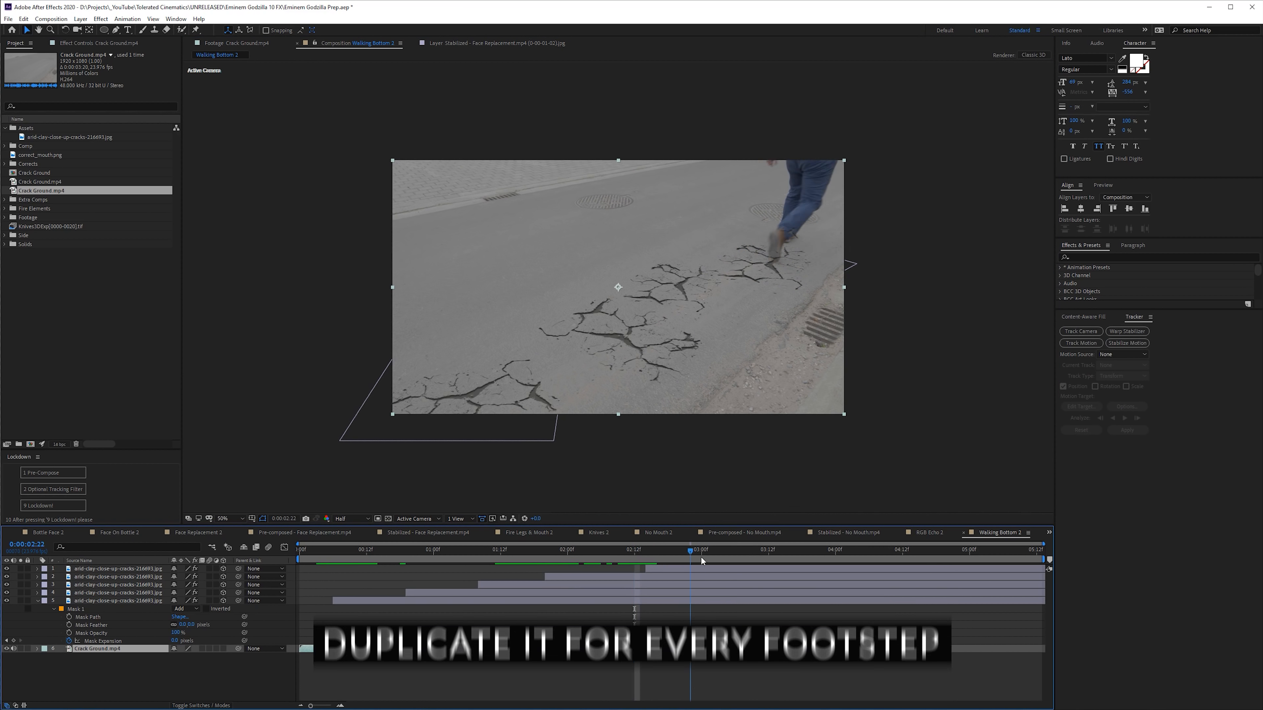
- End the work area after the last footstep, trim the composition to it, and preview the shot
left_click_drag(700, 556, 927, 575)
key("n")
right_click(686, 556)
left_click(711, 583)
key("space")
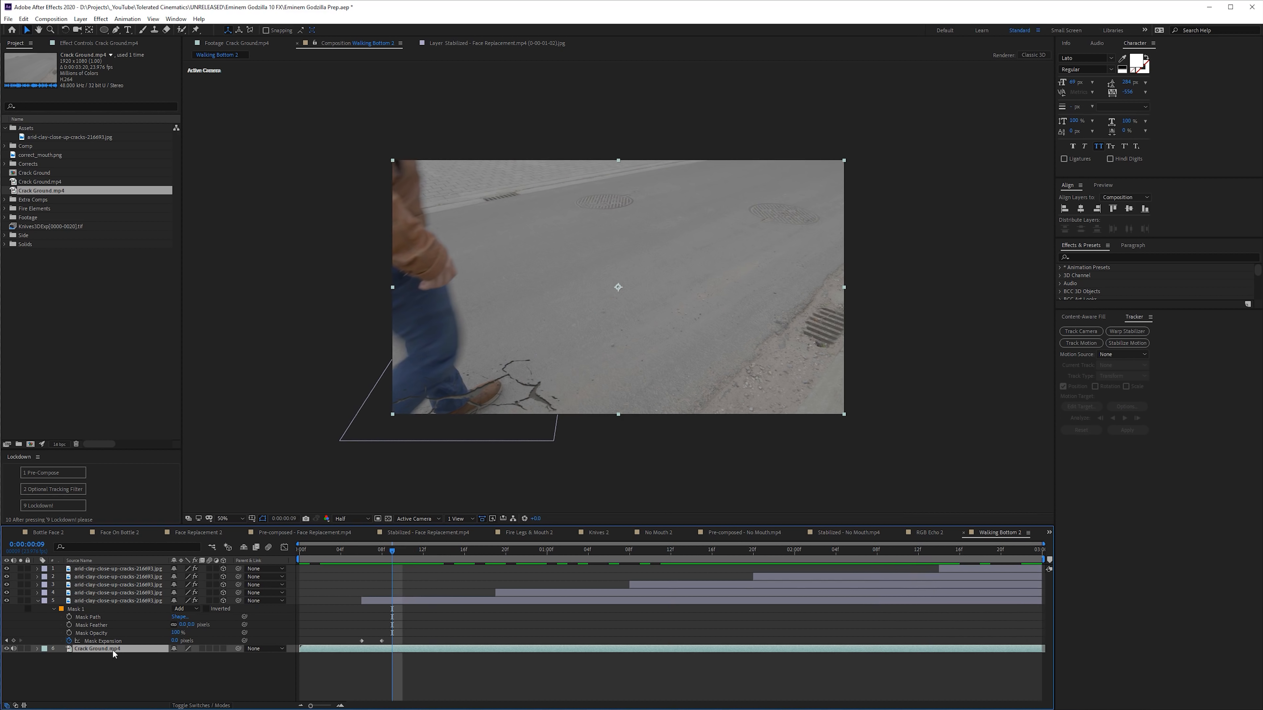
- Duplicate the Crack Ground.mp4 layer, put the copy at the top of the stack, and go to 0:00:01:00
key("ctrl+d")
left_click_drag(112, 650, 118, 569)
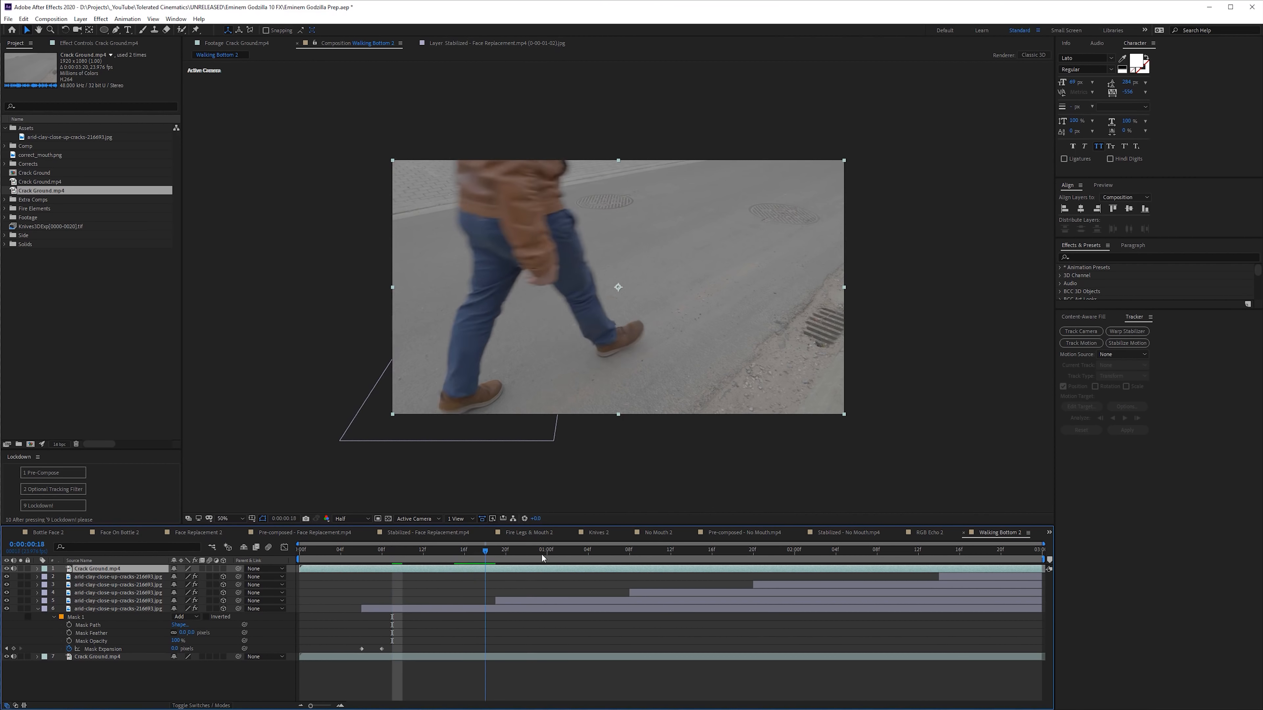
left_click(541, 555)
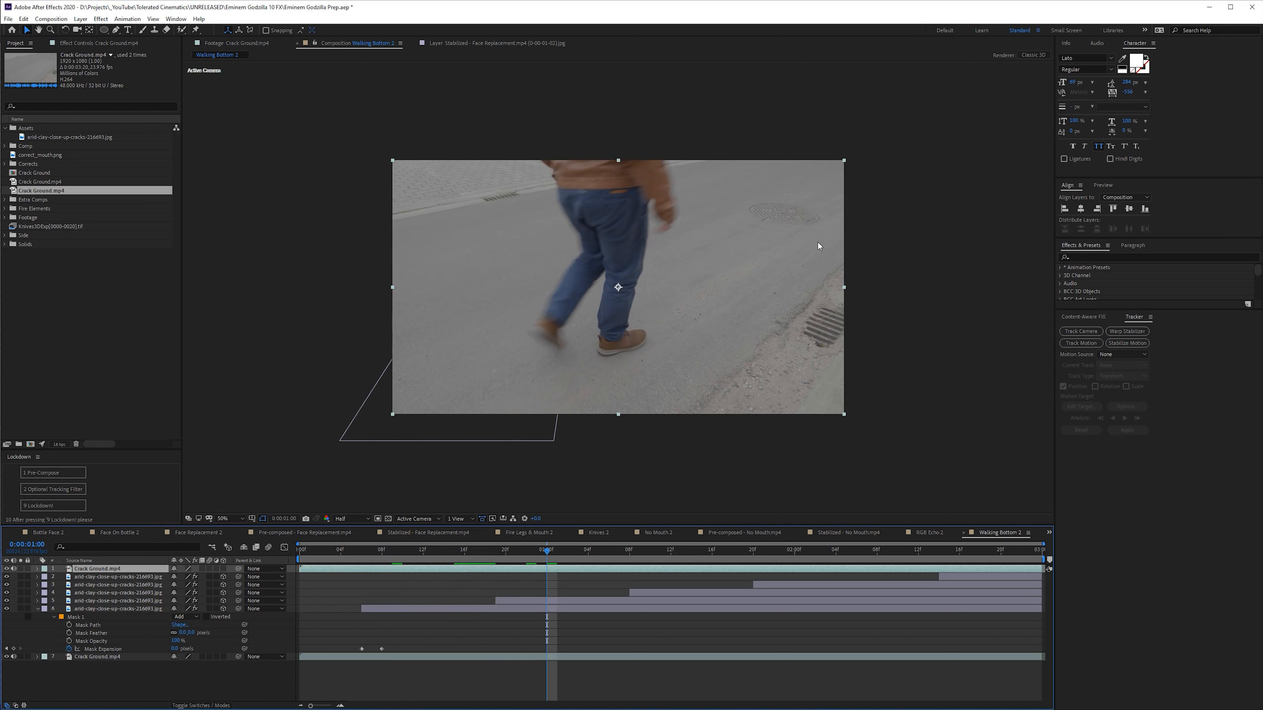
- Apply Tint and Levels to the footage copy and crush the input levels until the walker is black on white ground
key("ctrl+space")
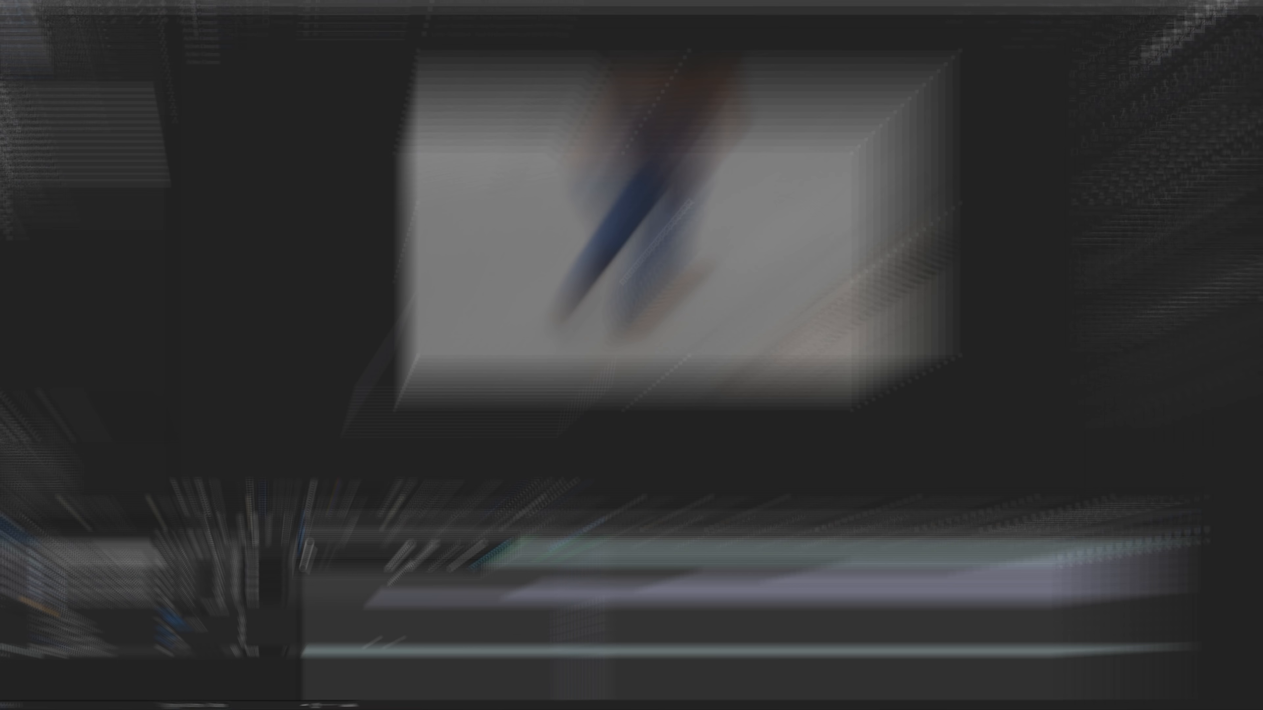
type("tint")
key("Return")
key("ctrl+space")
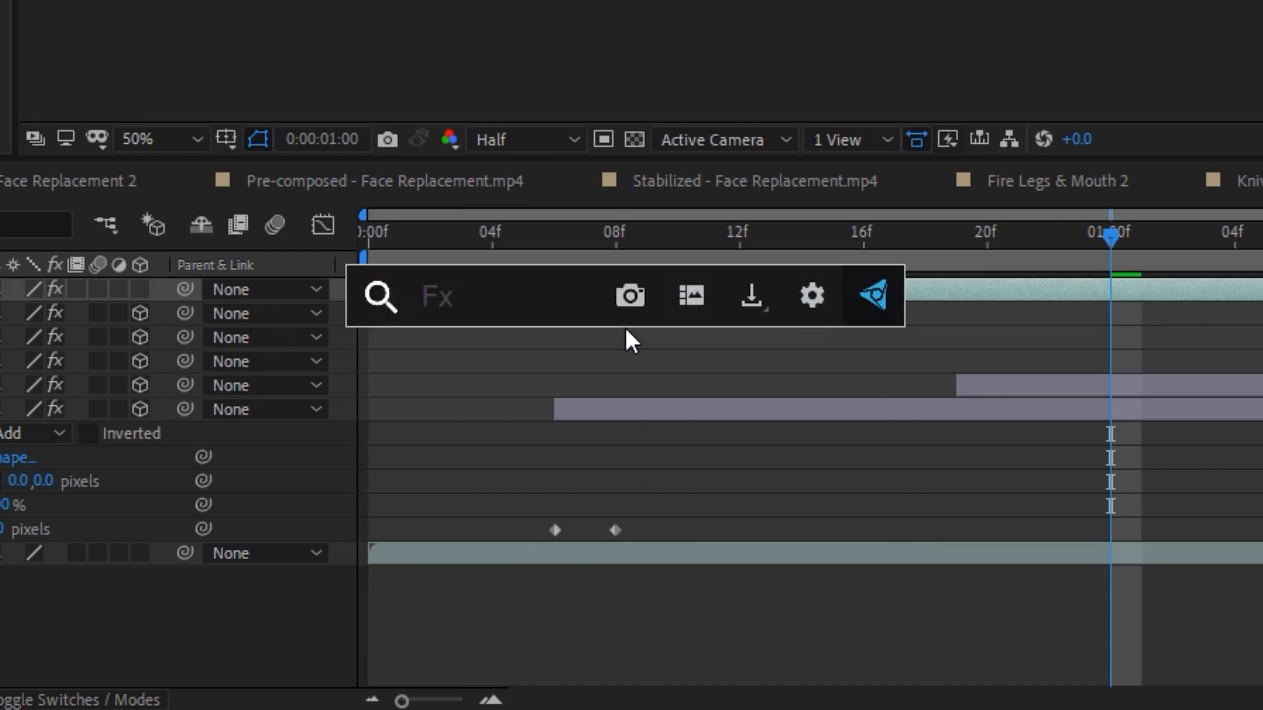
type("lev")
key("Return")
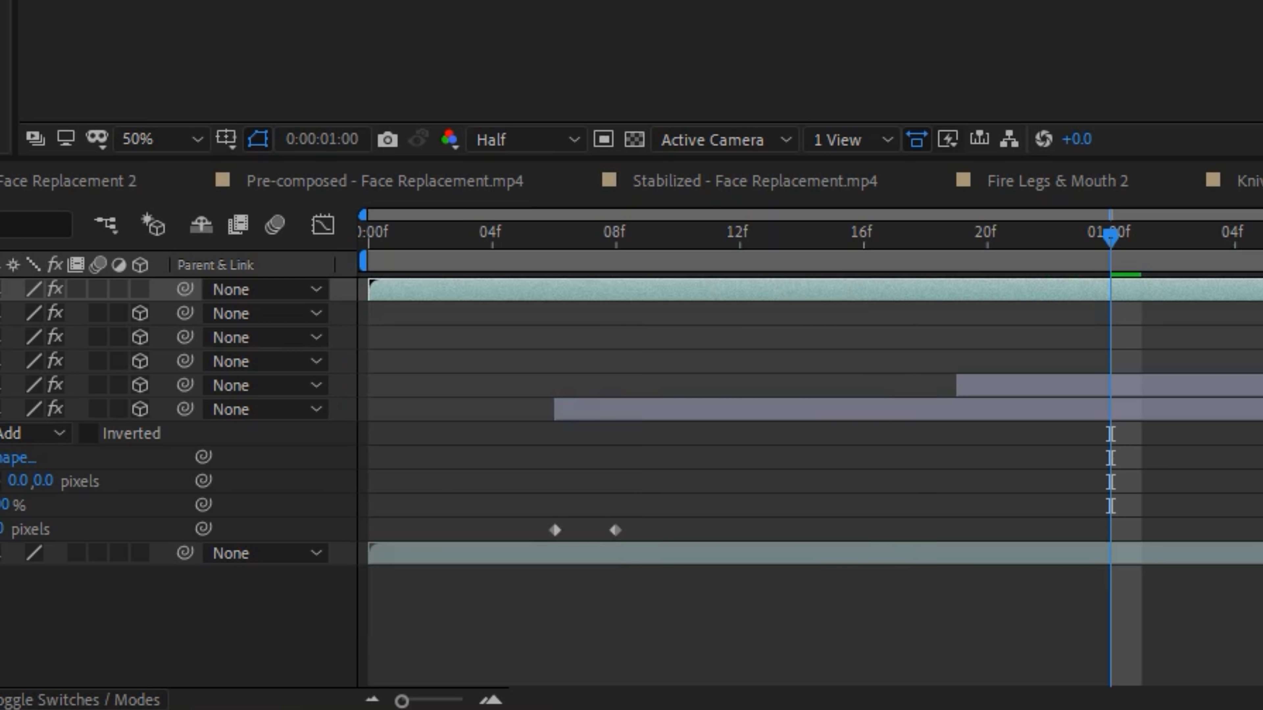
left_click_drag(220, 217, 132, 216)
left_click_drag(42, 218, 119, 221)
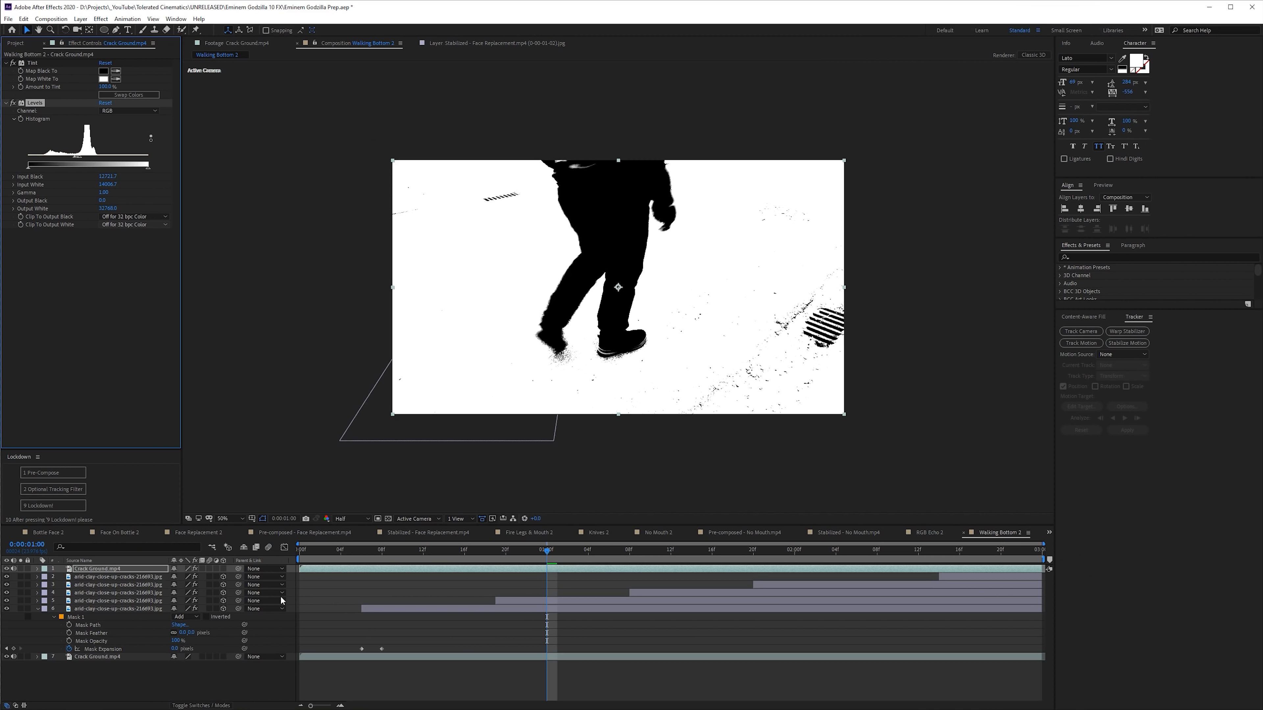
- Move the black-and-white copy directly above the bottom crack layer, use it as that layer's Luma Matte, and scrub to check
left_click_drag(135, 571, 191, 617)
key("F4")
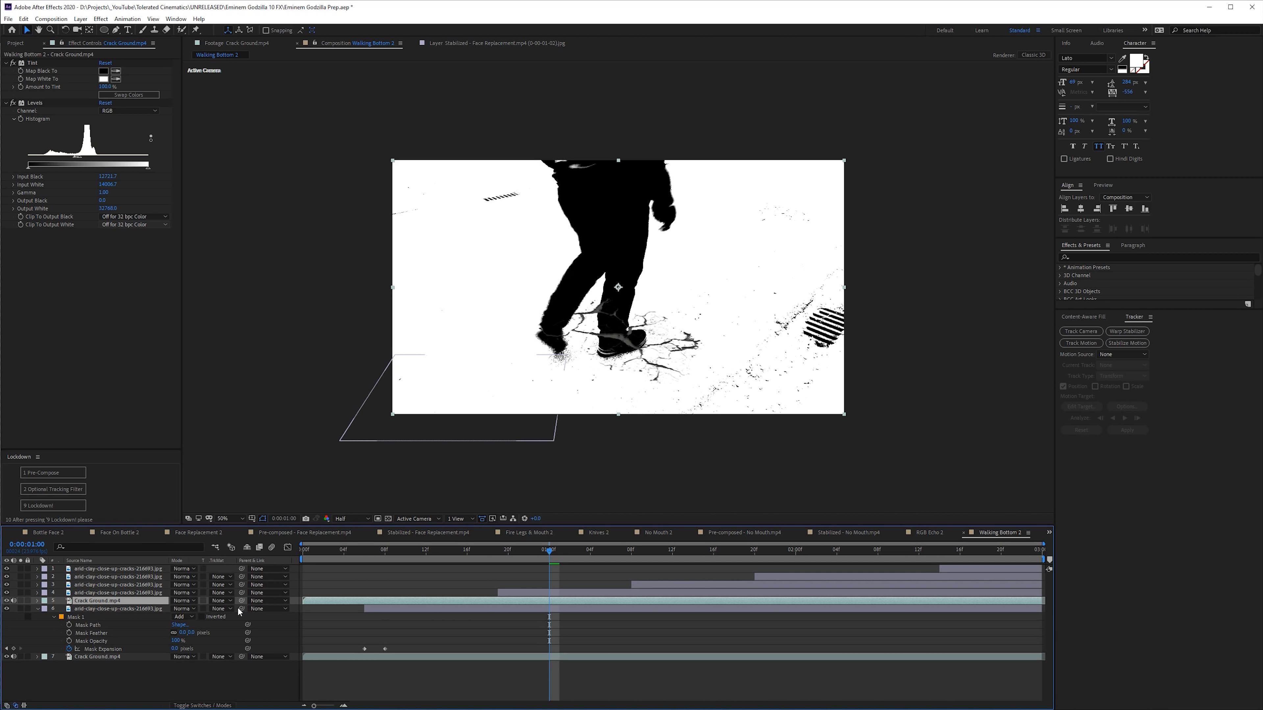
left_click(220, 657)
left_click(243, 663)
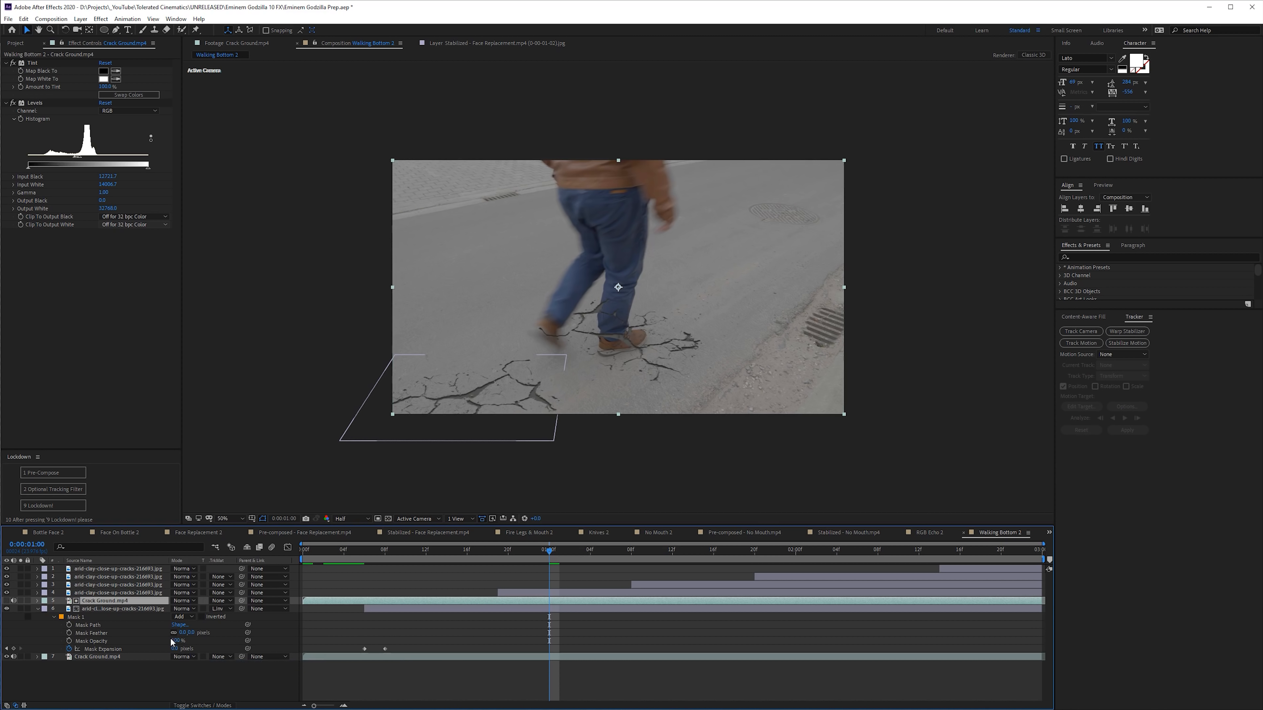
left_click(376, 555)
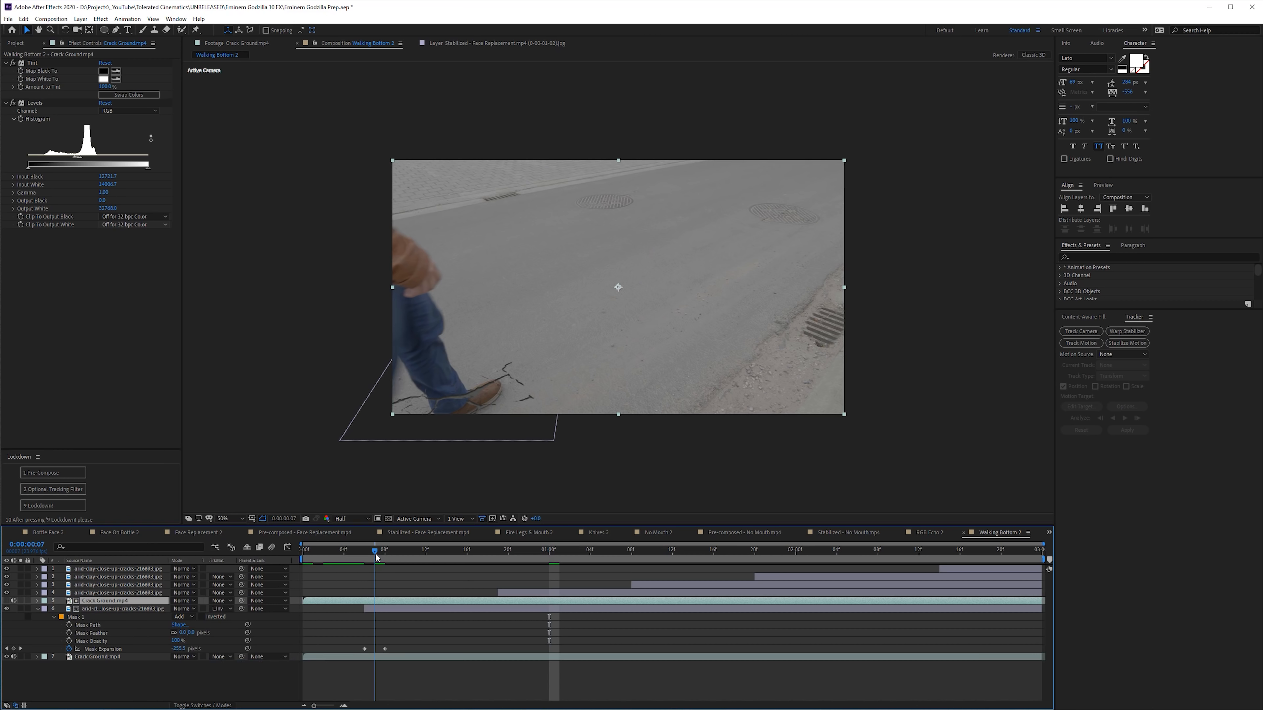
left_click(220, 657)
left_click(236, 653)
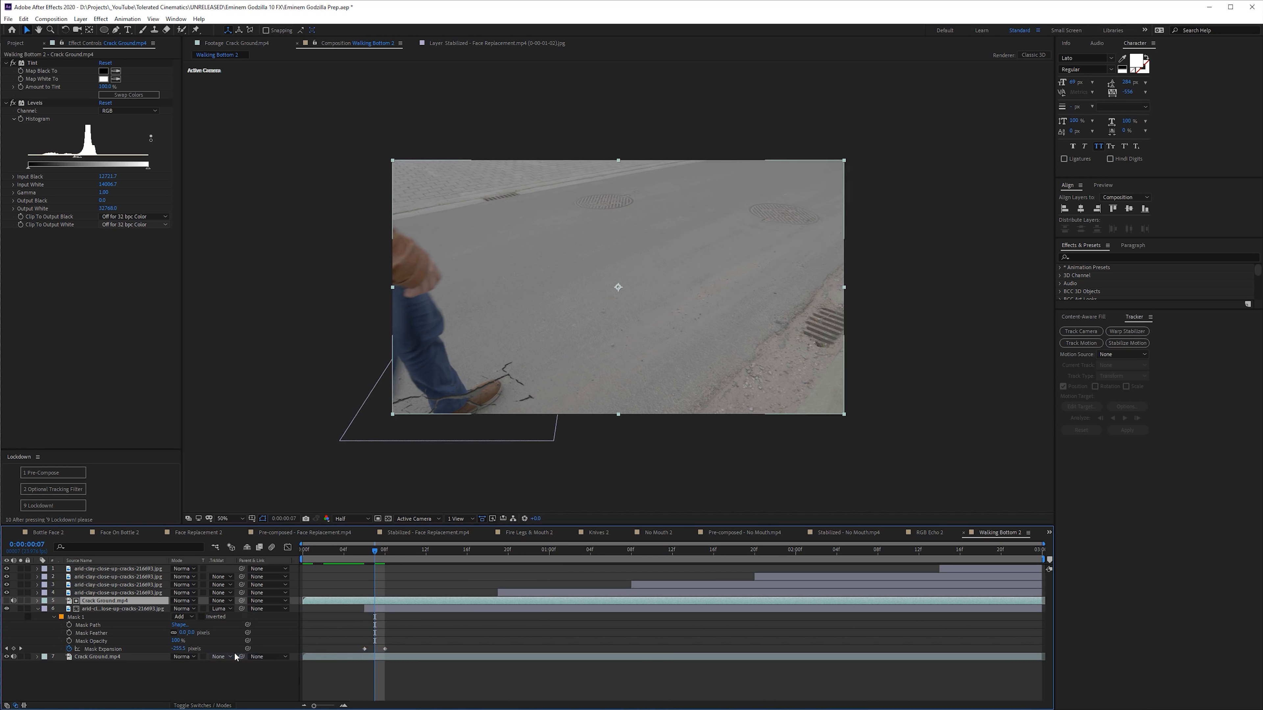
left_click_drag(376, 552, 513, 564)
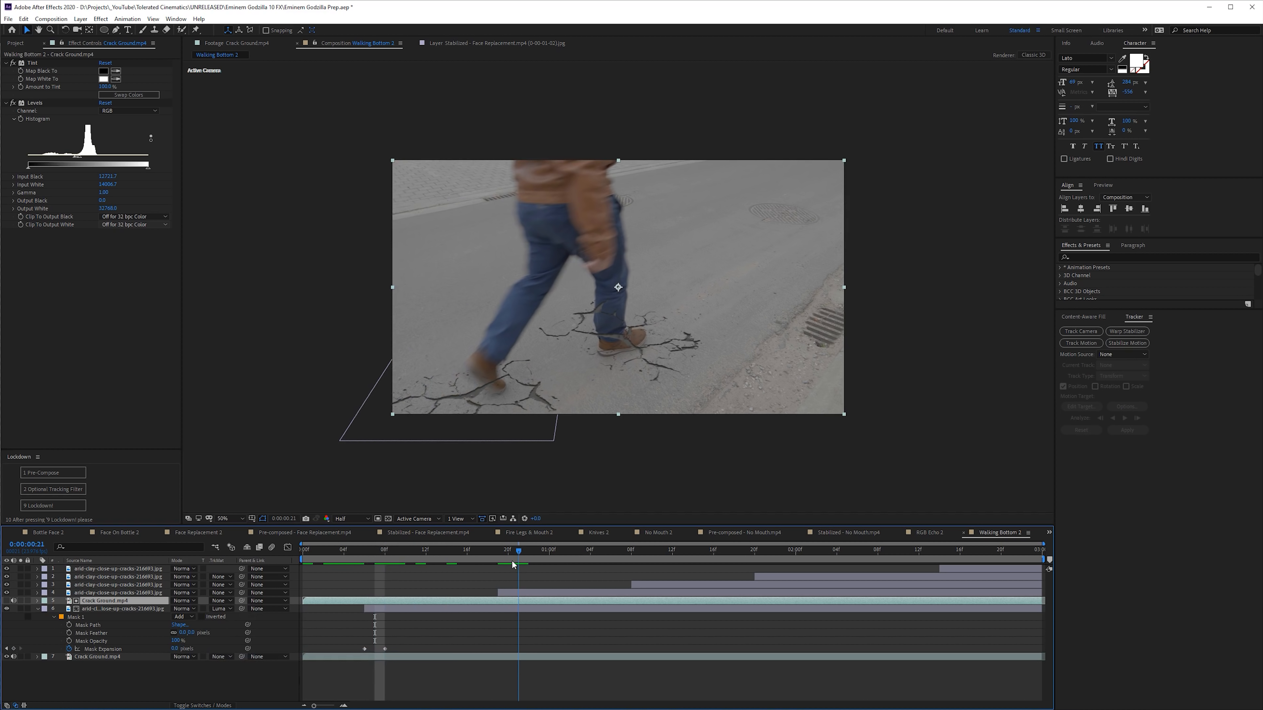
- Duplicate the black-and-white matte layer and place one copy above each of the other four crack layers
key("ctrl+d")
left_click_drag(96, 600, 106, 573)
key("ctrl+d")
key("ctrl+d")
key("ctrl+d")
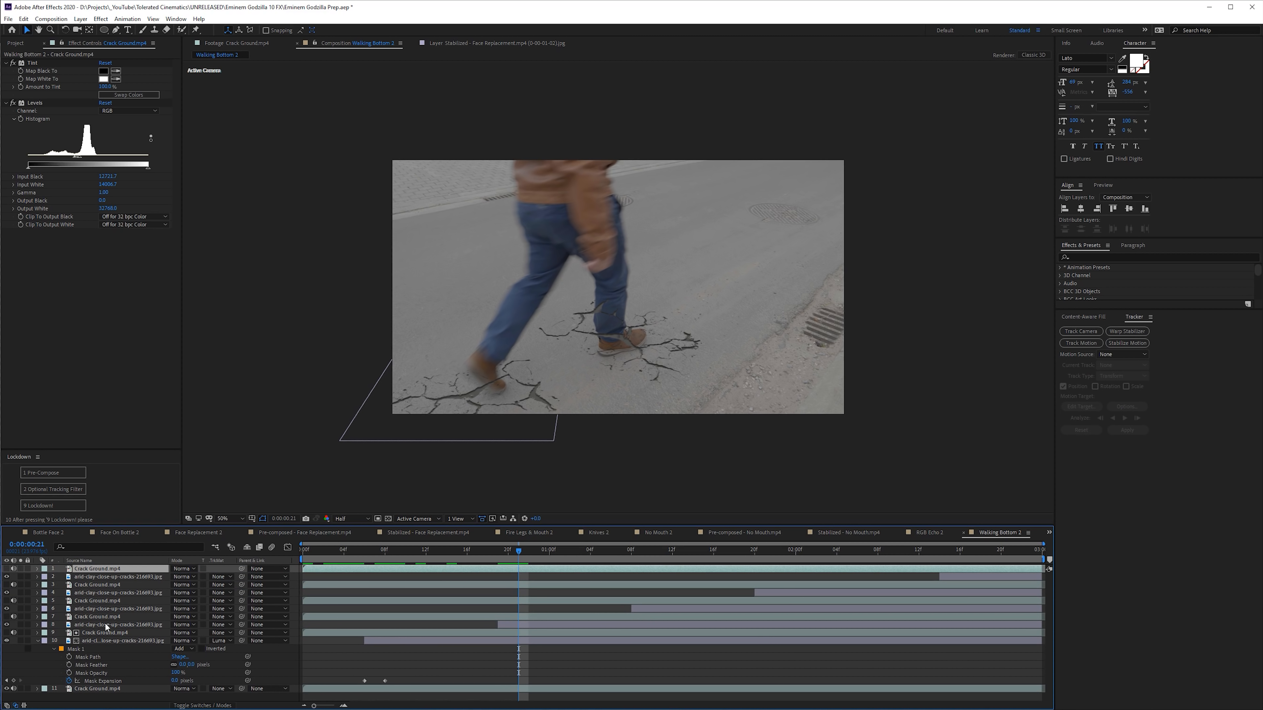
- Set the other four crack layers to Luma Matte using the Crack Ground.mp4 copies above them, and scrub to 0:00:01:04
left_click(94, 624)
left_click(93, 609, "ctrl")
left_click(96, 594, "ctrl")
left_click(94, 584, "ctrl")
left_click(95, 578, "ctrl")
left_click(94, 584, "ctrl")
left_click(221, 577)
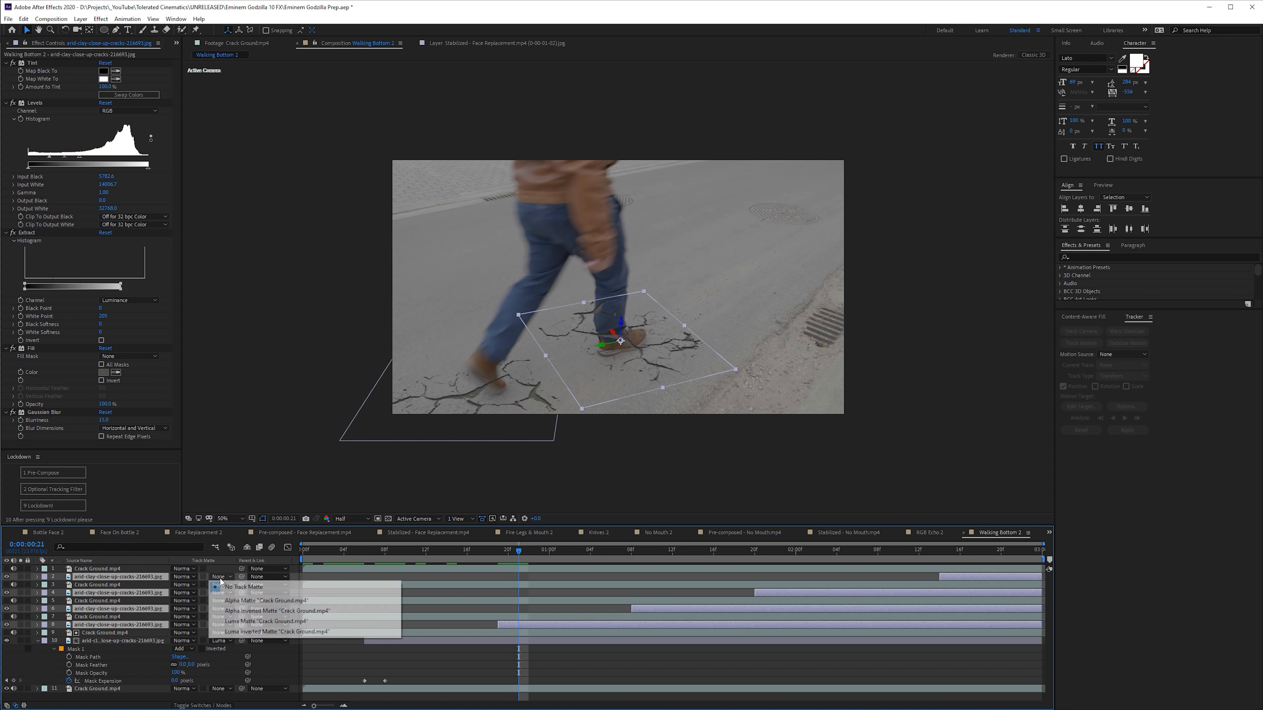
left_click(278, 620)
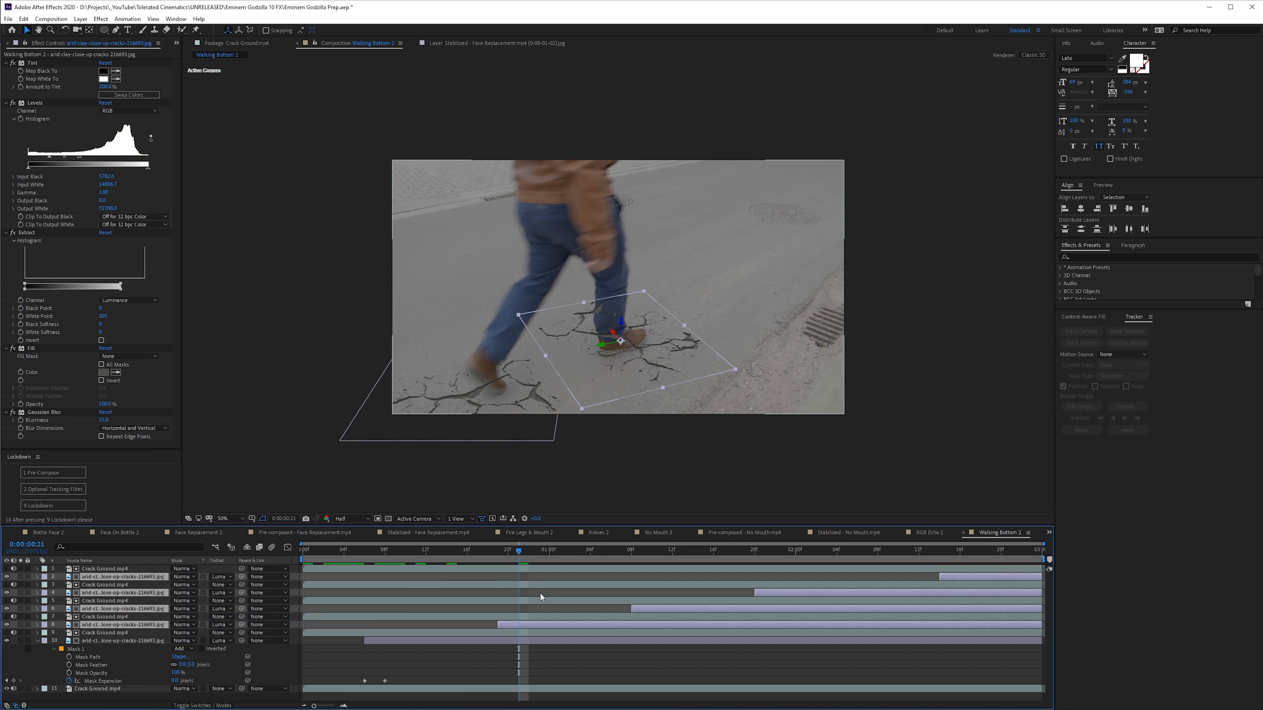
left_click(533, 659)
left_click_drag(520, 551, 590, 550)
- Isolate the bottom crack layer with Solo, pre-compose it with all attributes moved into the new composition, and turn Solo off
left_click(94, 642)
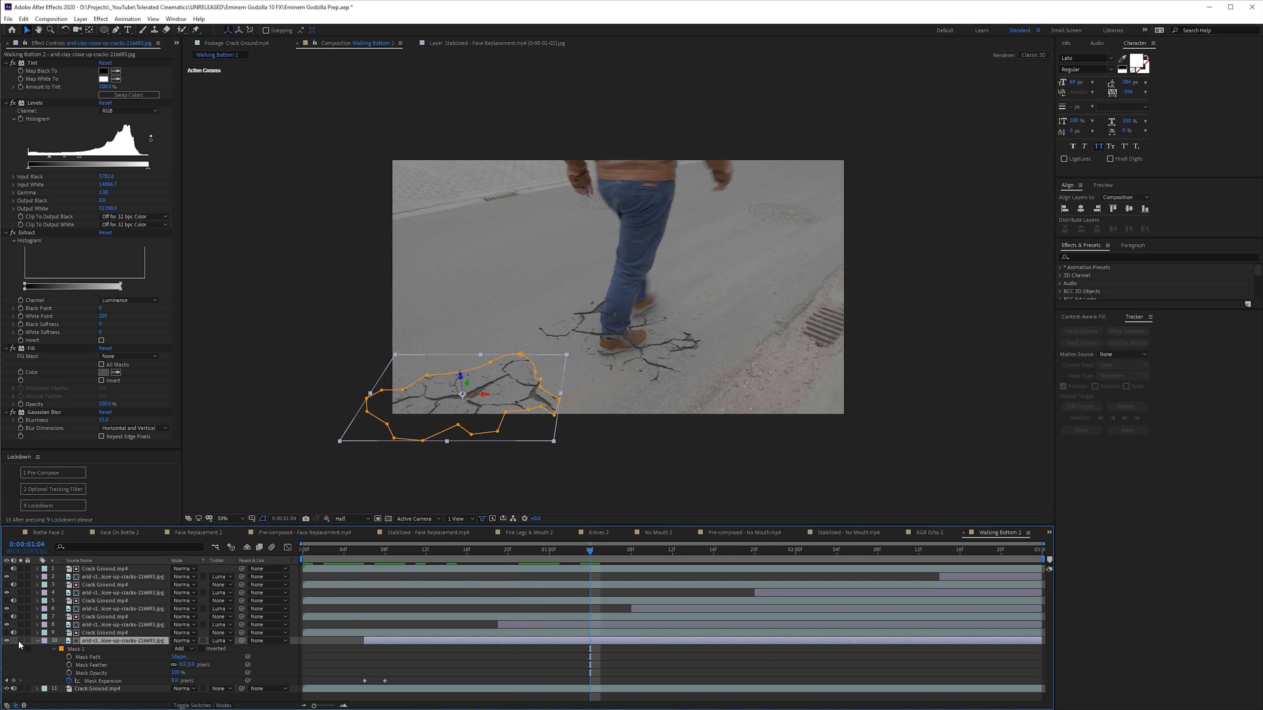
left_click(20, 641)
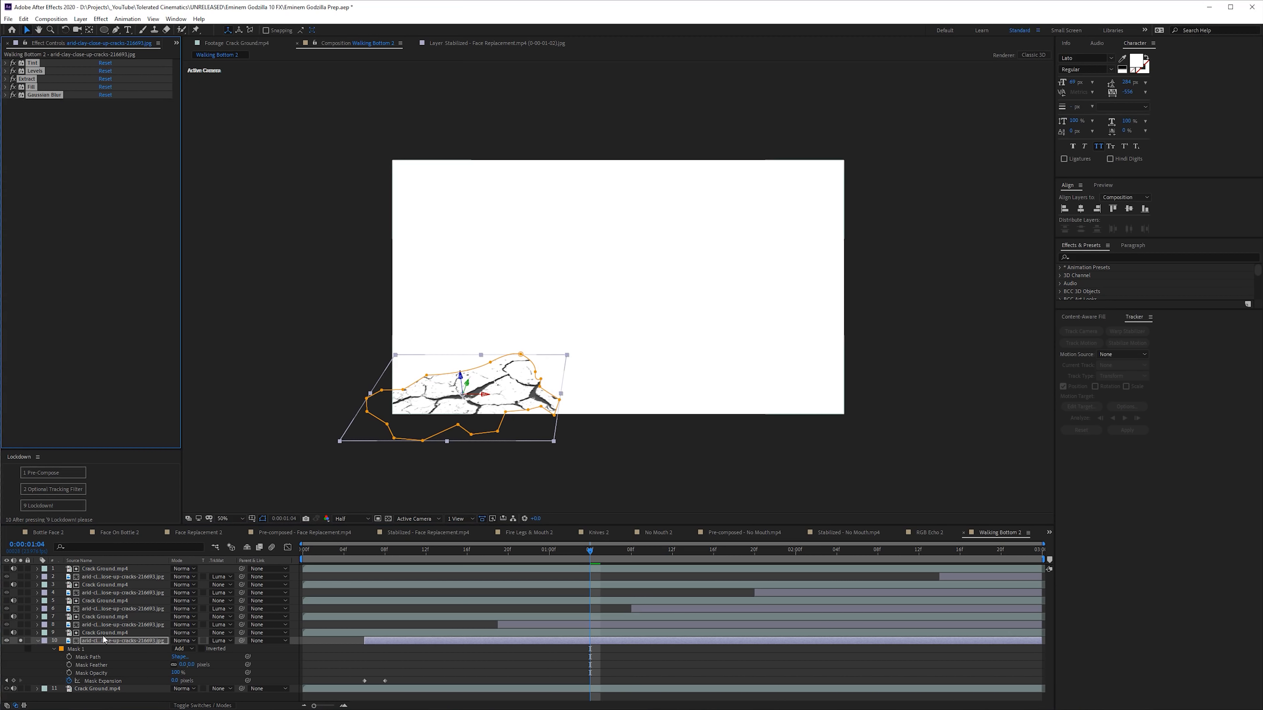
left_click(100, 640)
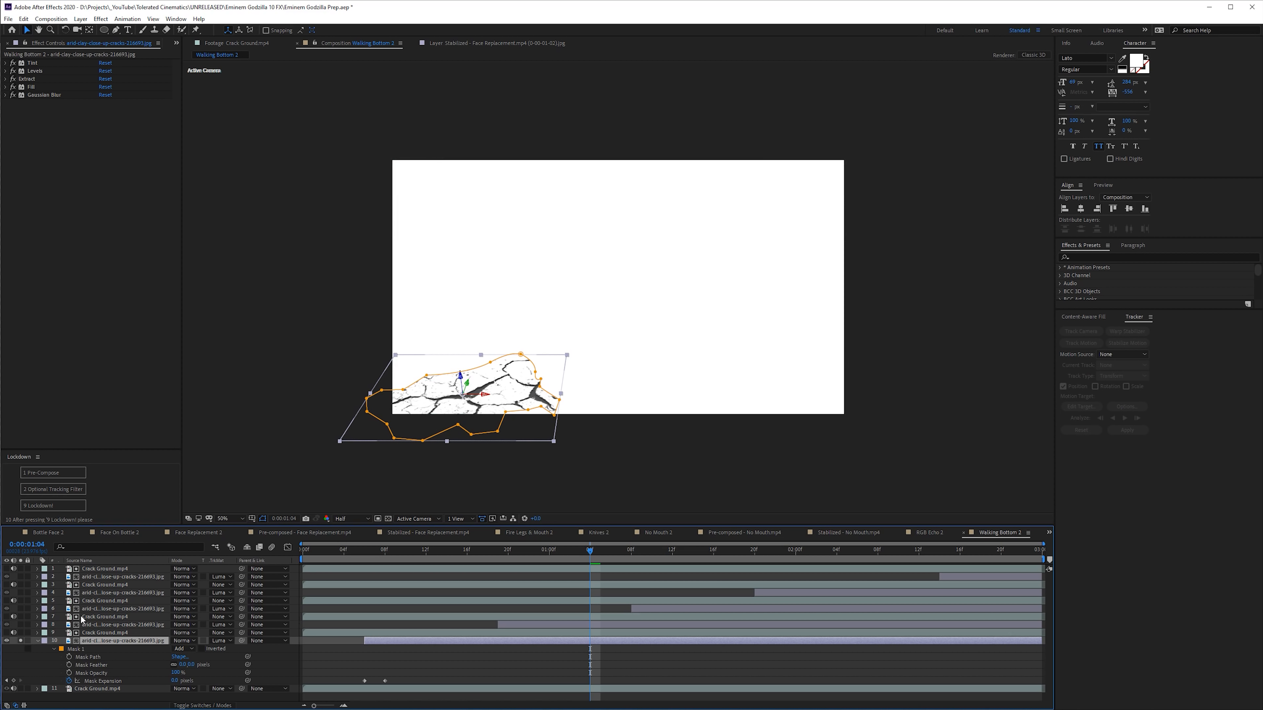
key("ctrl+shift+c")
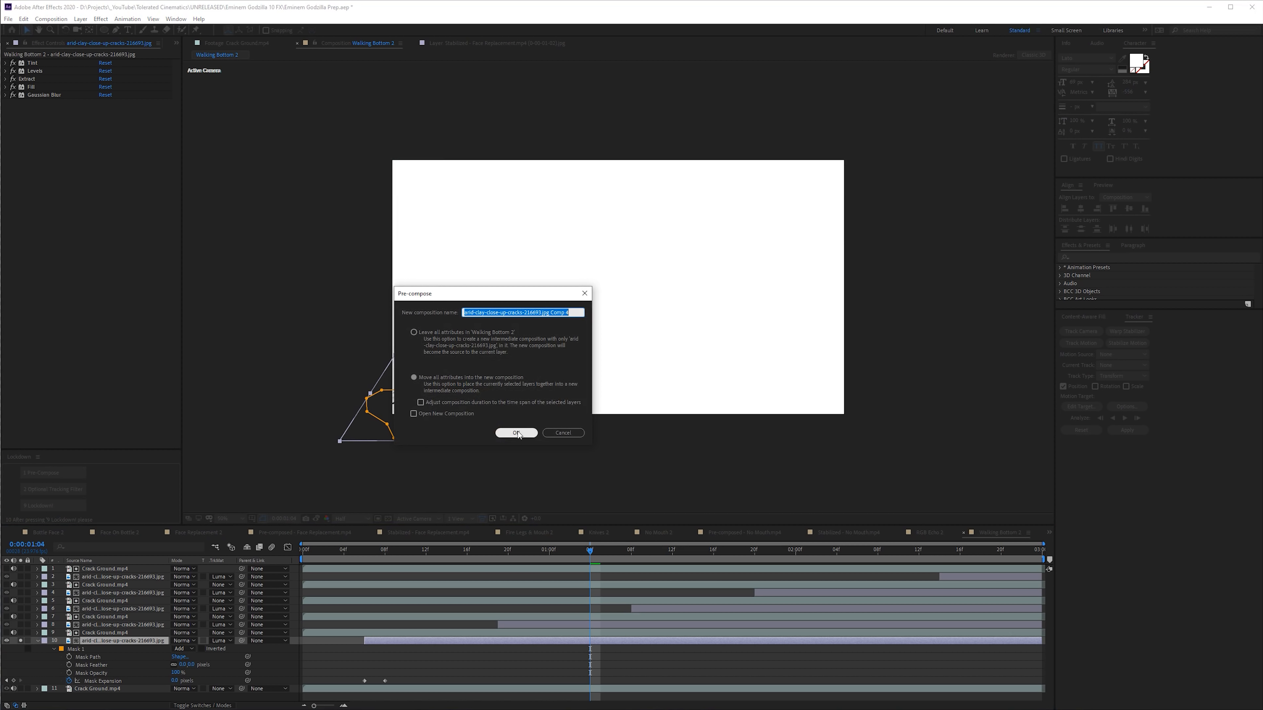
left_click(517, 433)
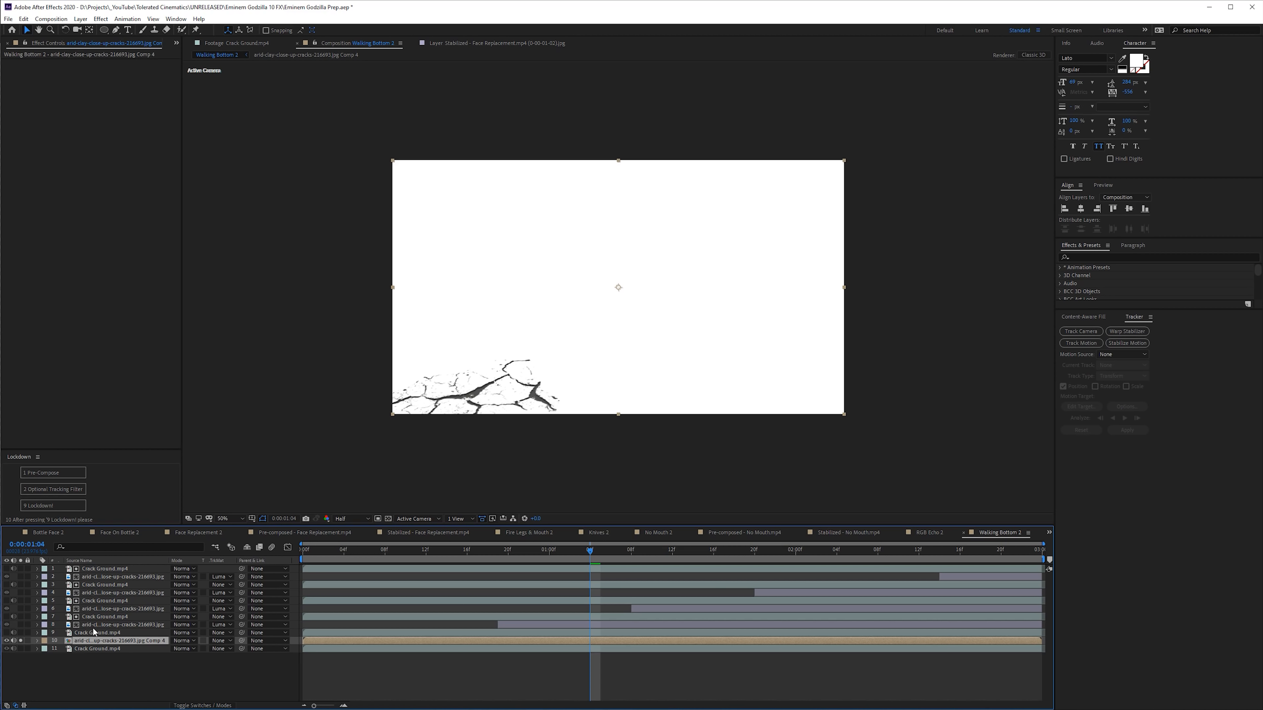
left_click(21, 641)
- Pre-compose each of the remaining four crack layers separately, working upward through the stack
left_click(110, 625)
key("ctrl+shift+c")
key("Return")
left_click(107, 609)
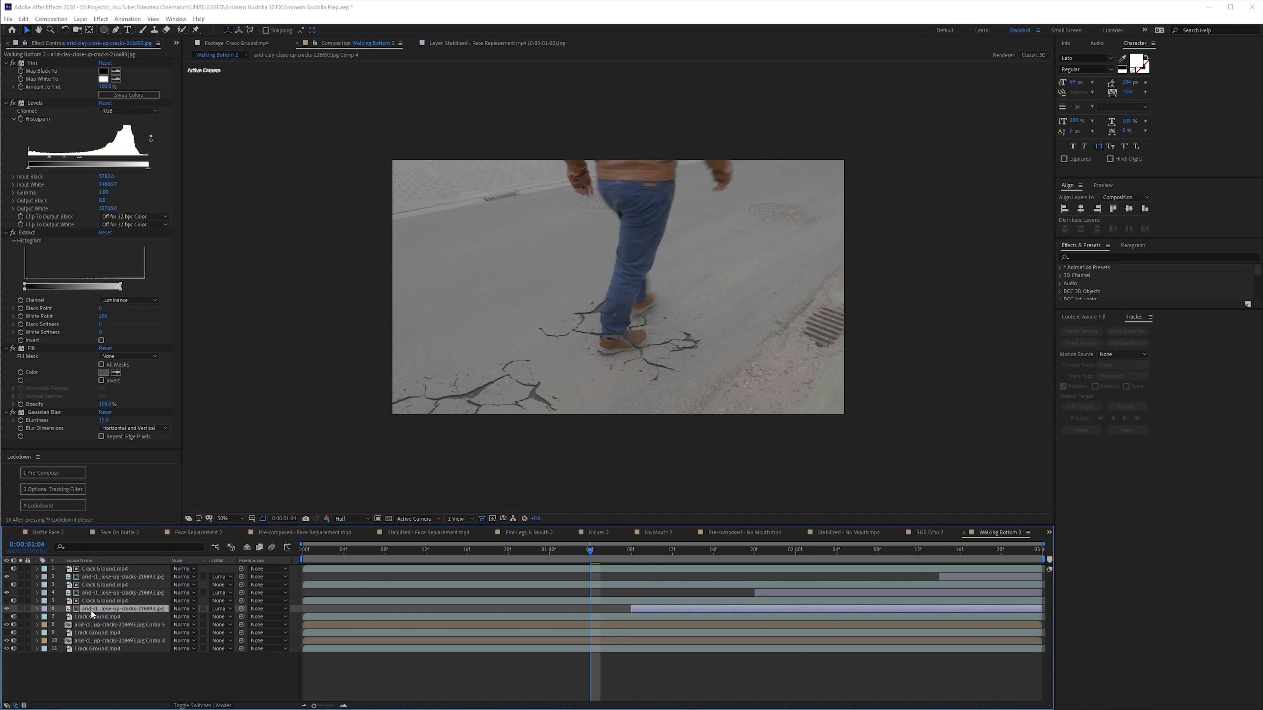
key("ctrl+shift+c")
key("Return")
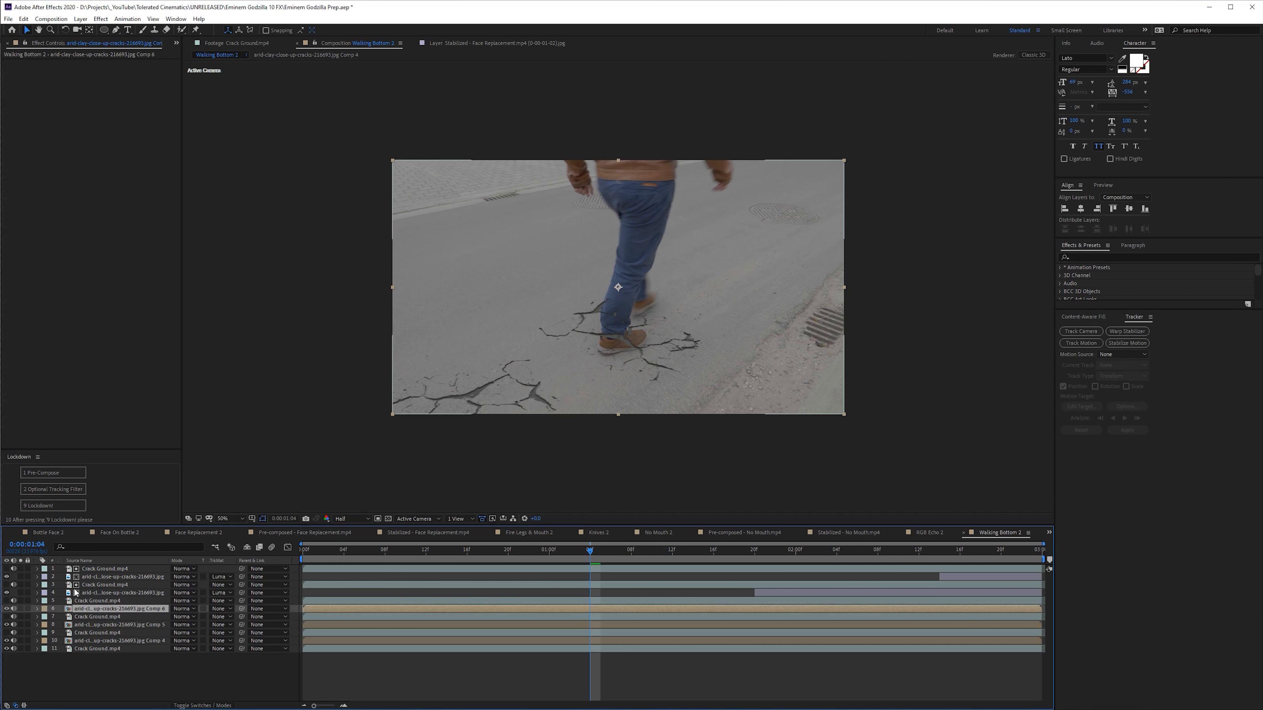
left_click(89, 593)
key("ctrl+shift+c")
key("Return")
left_click(88, 577)
key("ctrl+shift+c")
key("Return")
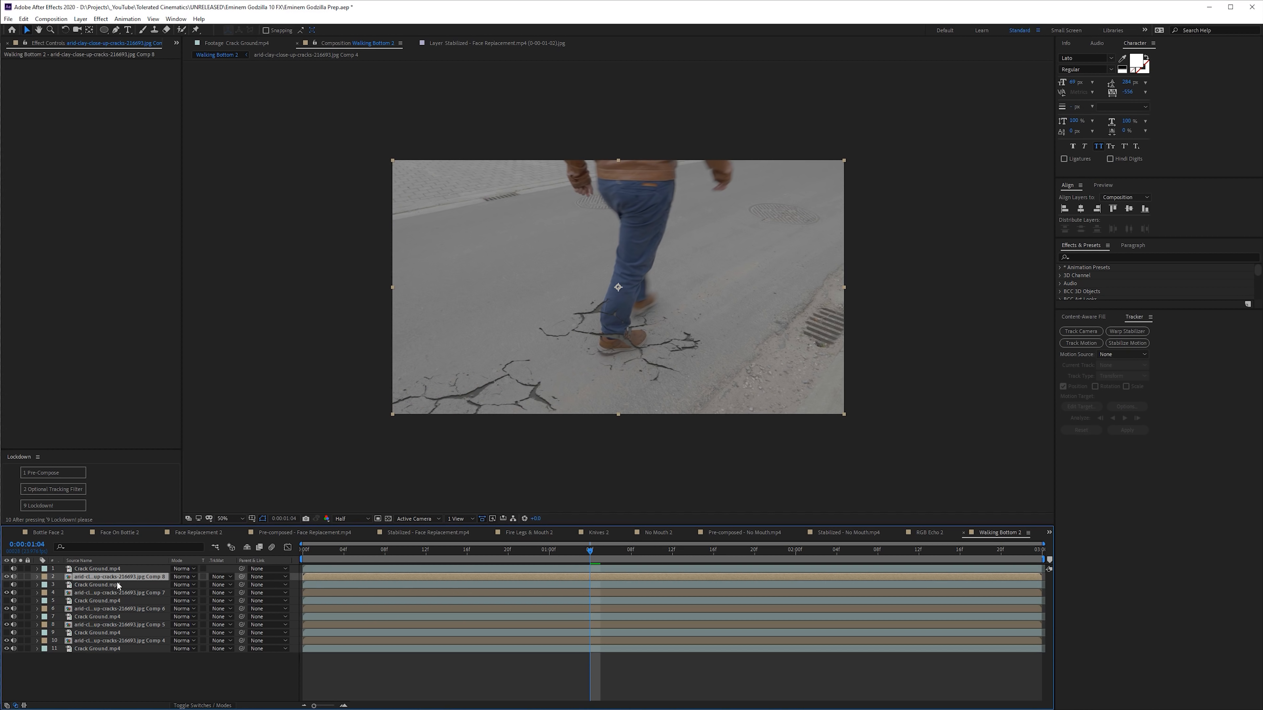
- Set all five pre-composed crack layers to Luma Matte, play the shot from the start, and go to frame 4
left_click(89, 593, "ctrl")
left_click(85, 608, "ctrl")
left_click(80, 625, "ctrl")
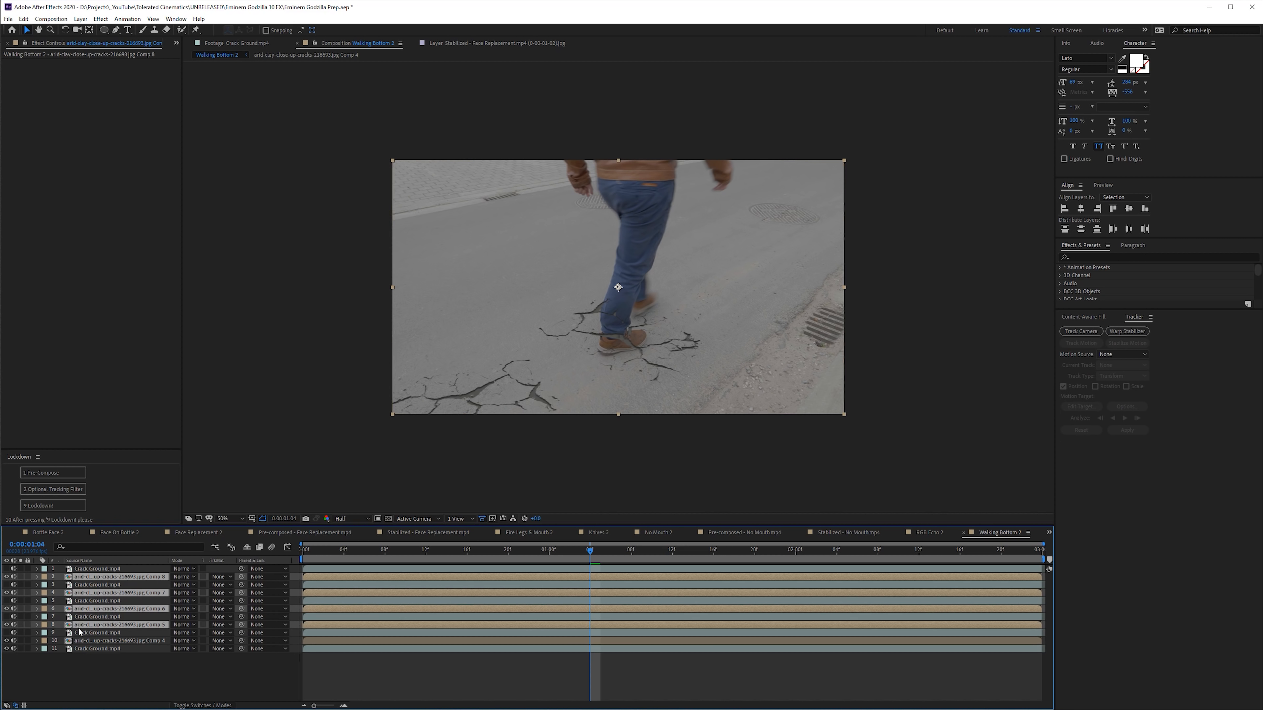
left_click(80, 640, "ctrl")
left_click(221, 640)
left_click(239, 686)
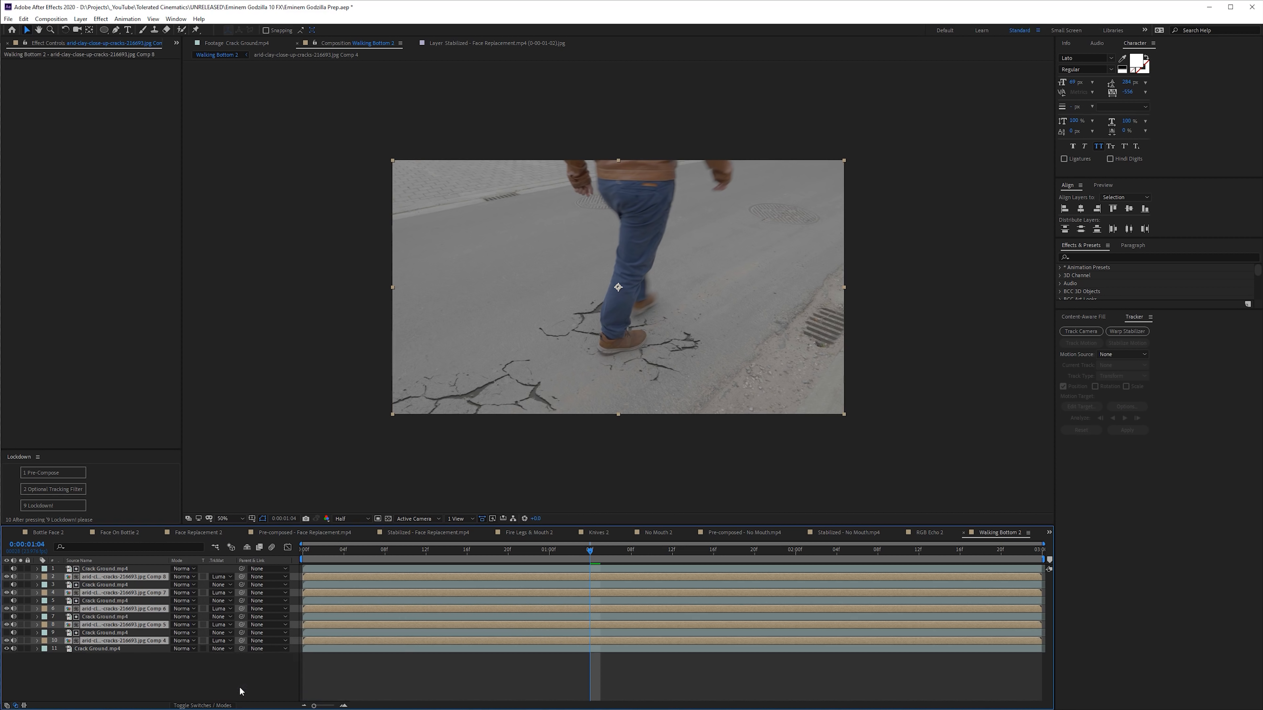
left_click(360, 671)
left_click_drag(545, 550, 301, 560)
key("space")
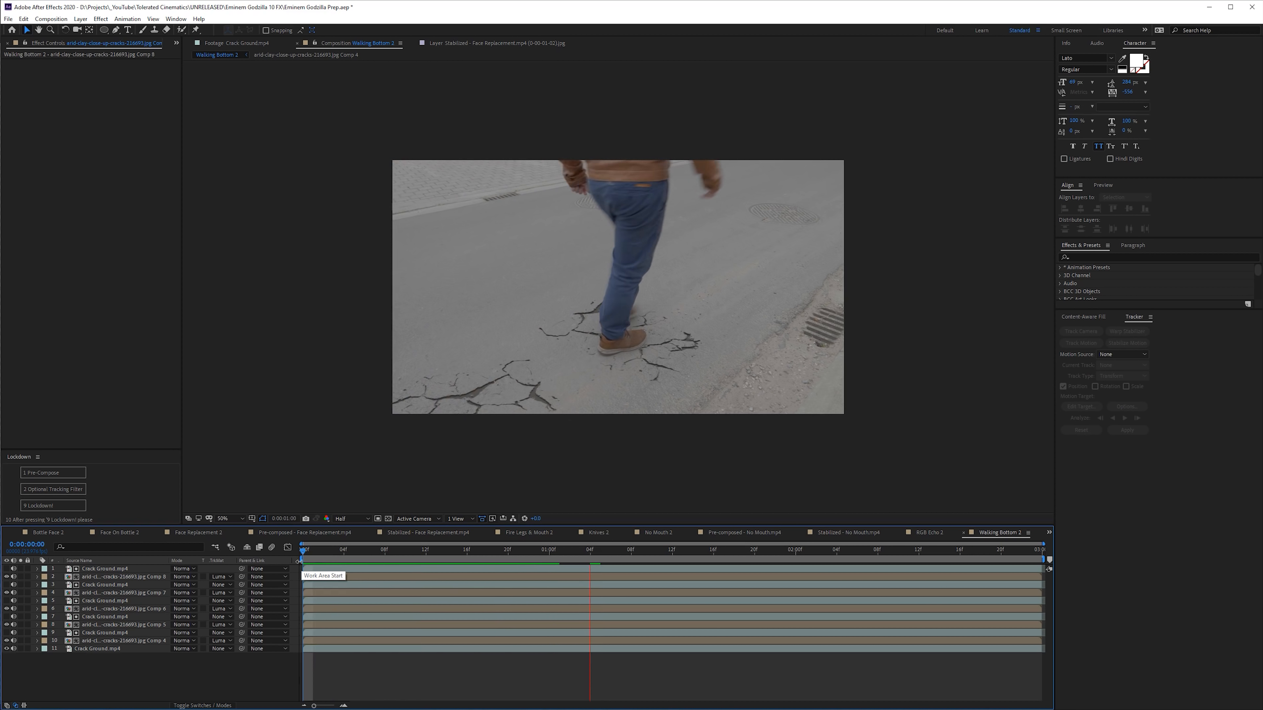
left_click(344, 549)
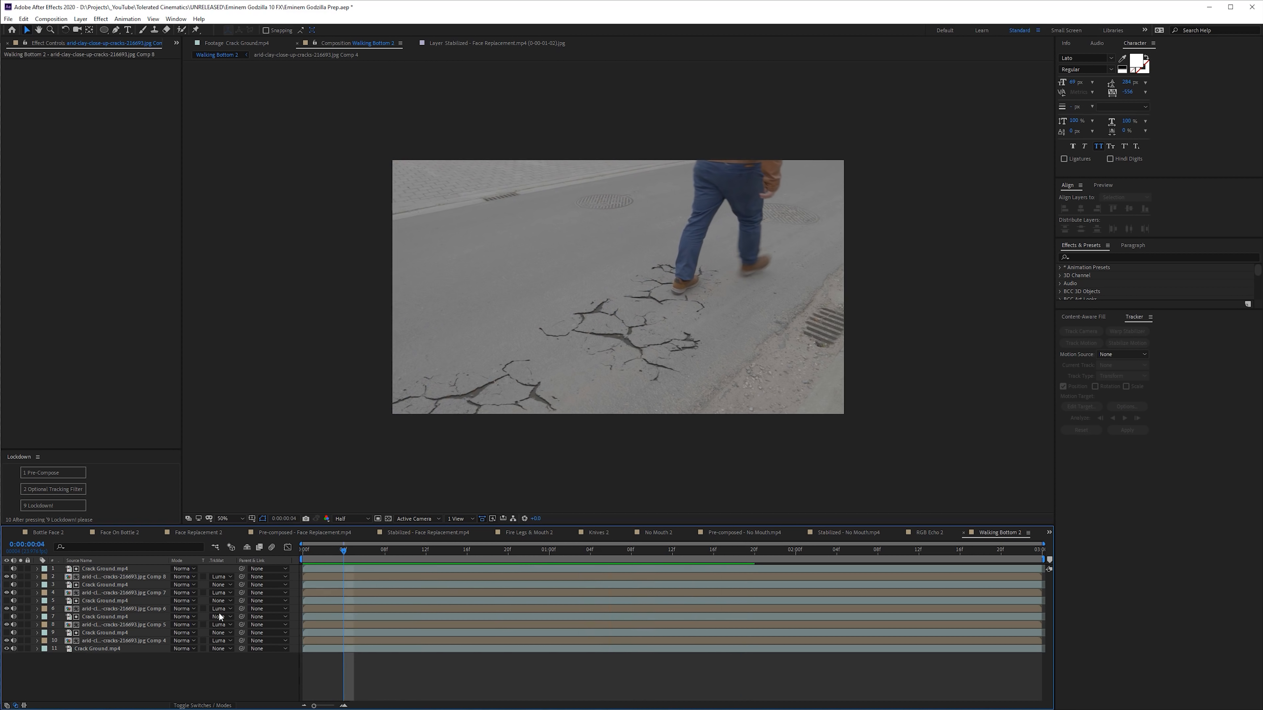
- Add an adjustment layer, apply Curves to it, and shape the RGB curve into a gentle S for contrast
right_click(220, 617)
mouse_move(235, 565)
left_click(343, 638)
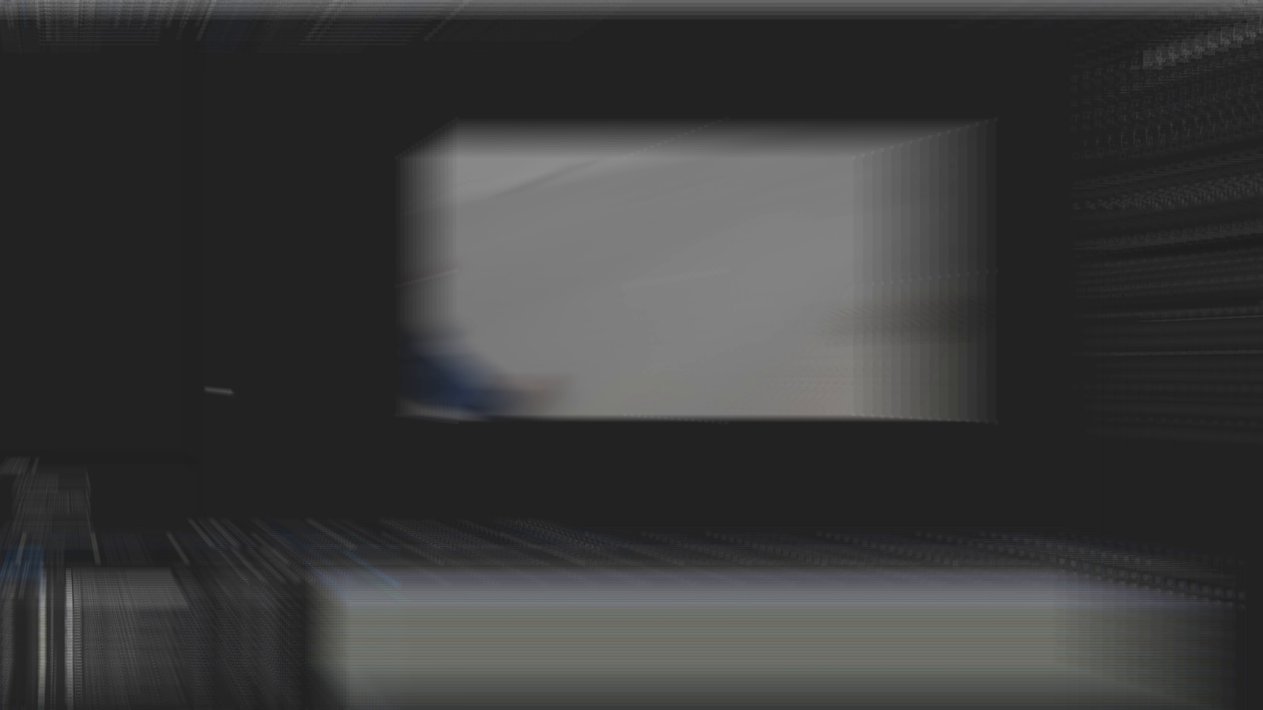
key("ctrl+space")
type("xu")
key("BackSpace")
key("BackSpace")
type("cur")
key("Return")
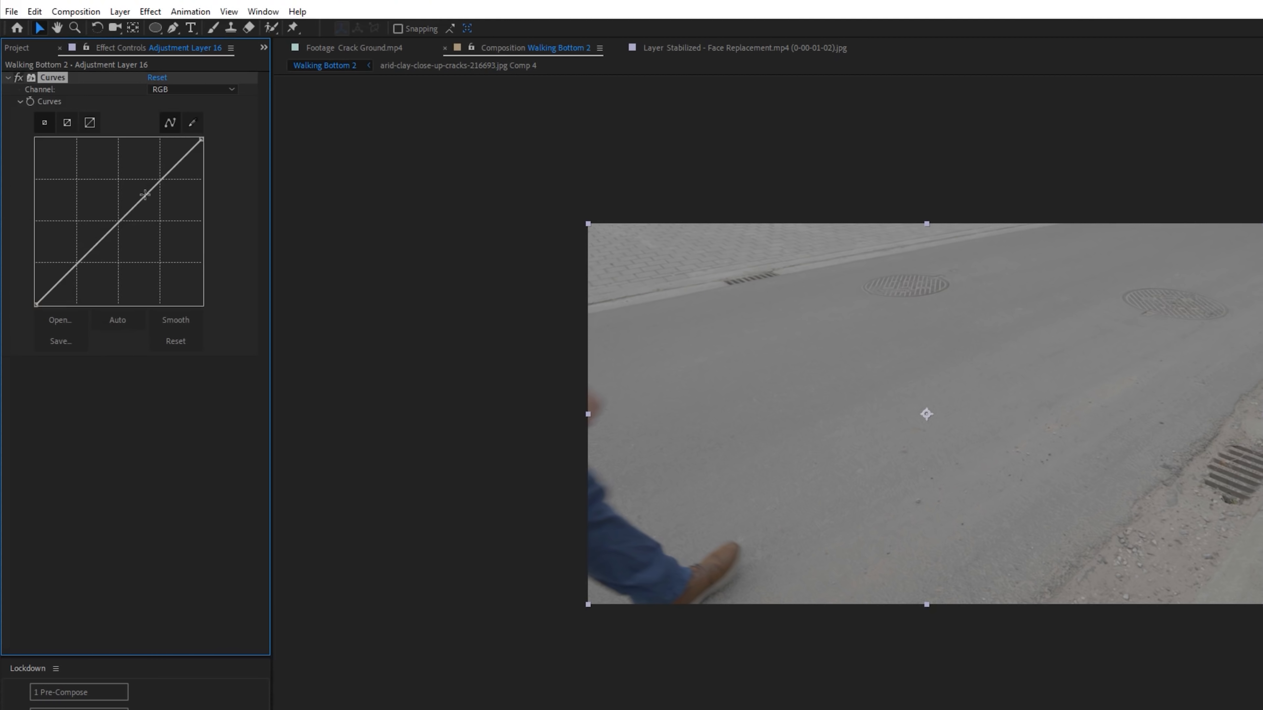
mouse_move(145, 194)
left_mouse_down()
mouse_move(133, 184)
mouse_move(140, 196)
left_mouse_up()
left_click(84, 256)
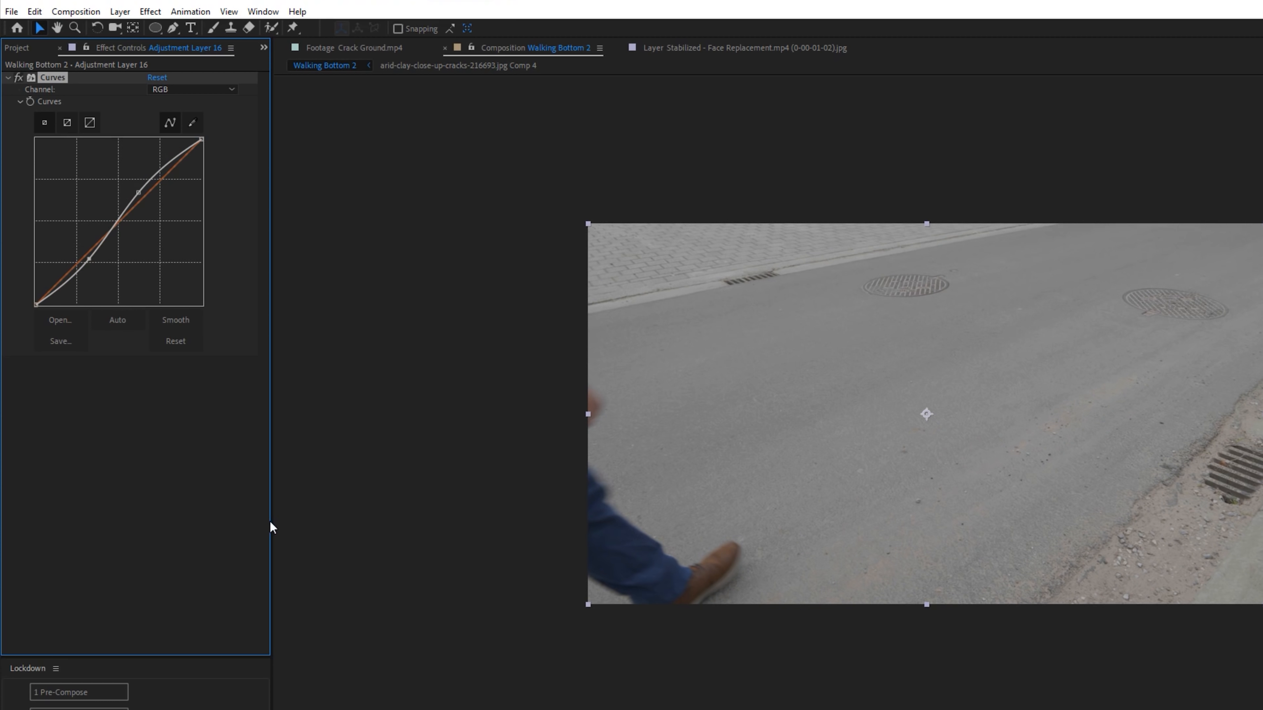
- Apply Lumetri Color to the adjustment layer and load Apocalypse.3dl as its creative look
key("ctrl+space")
type("lume")
key("Return")
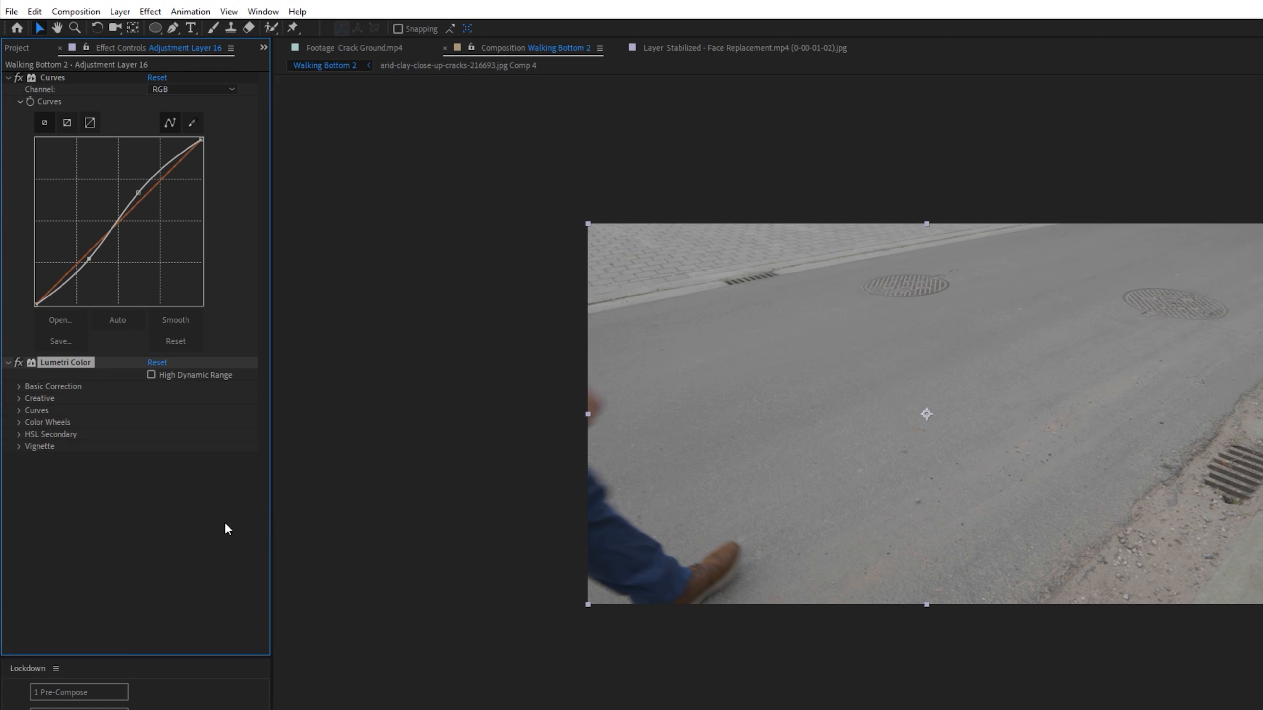
left_click(18, 398)
left_click(159, 423)
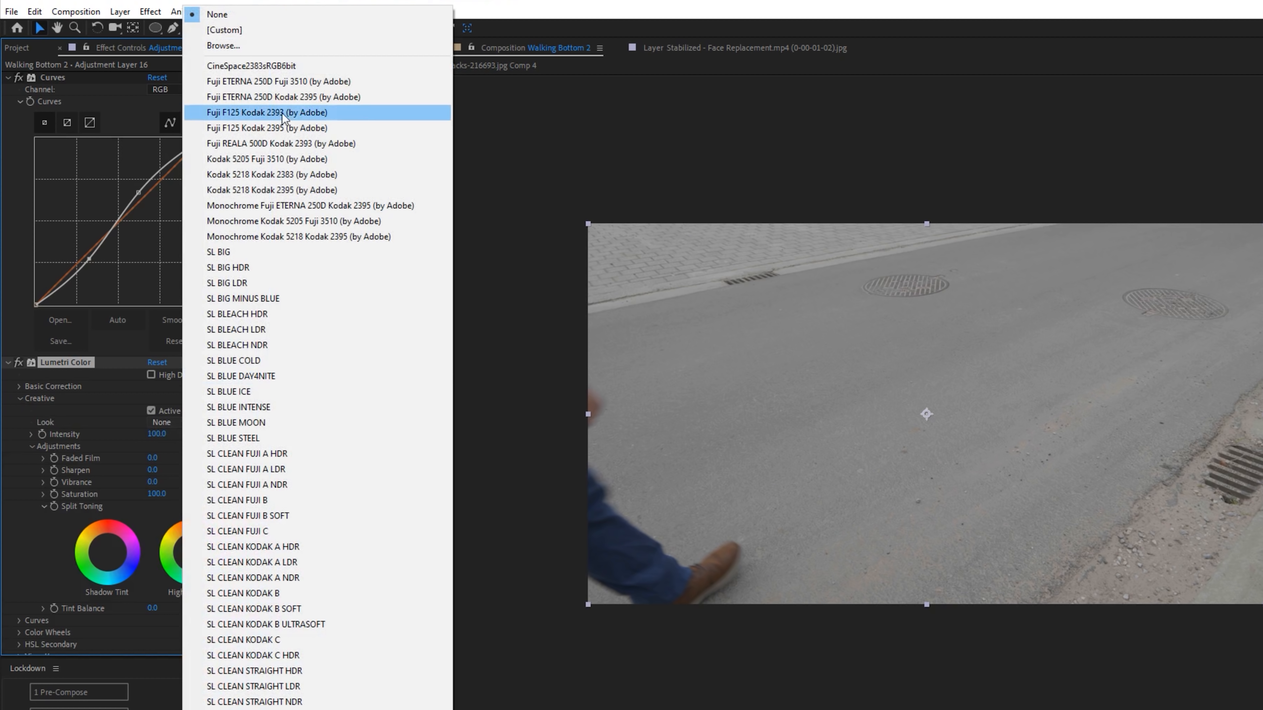
left_click(287, 46)
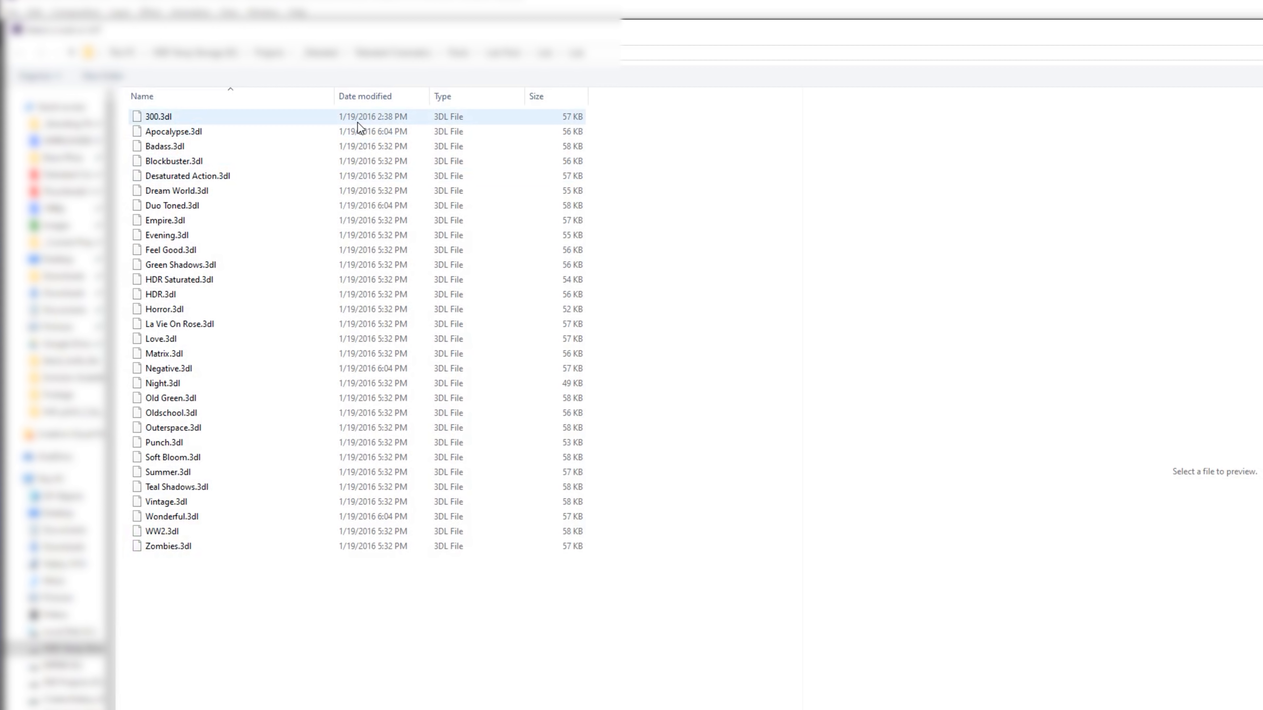
left_click(251, 133)
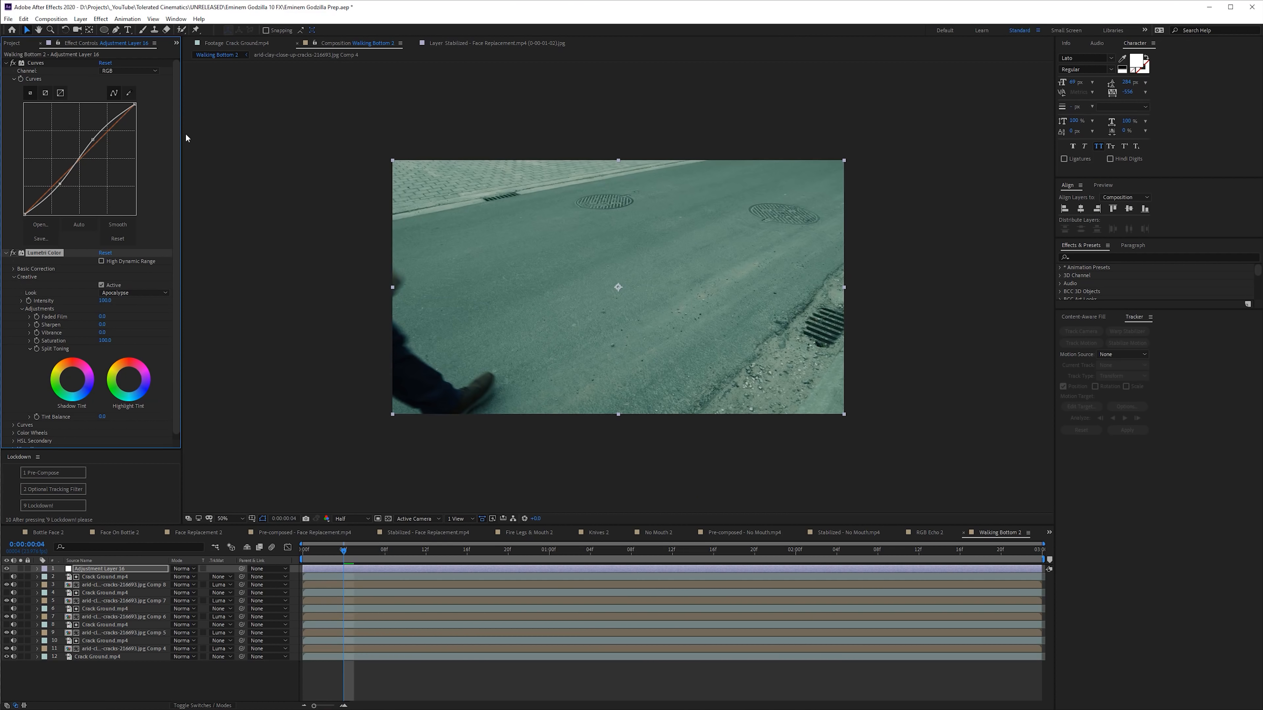
- Set the intensity of the Apocalypse look to 50 and go to 0:00:01:05
key("Return")
left_click_drag(343, 552, 604, 574)
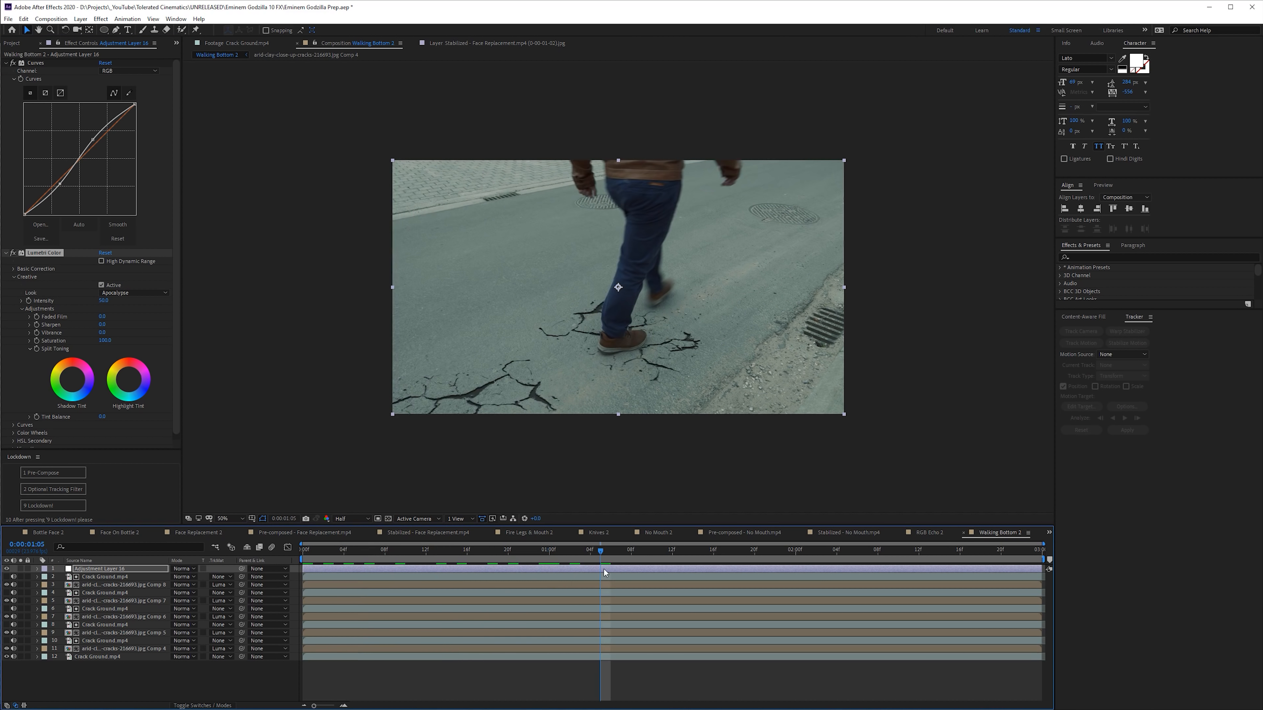
- Add a second adjustment layer and draw a closed, curved pen mask on it along the diagonal walking path, extending past the frame edges
right_click(166, 562)
mouse_move(235, 573)
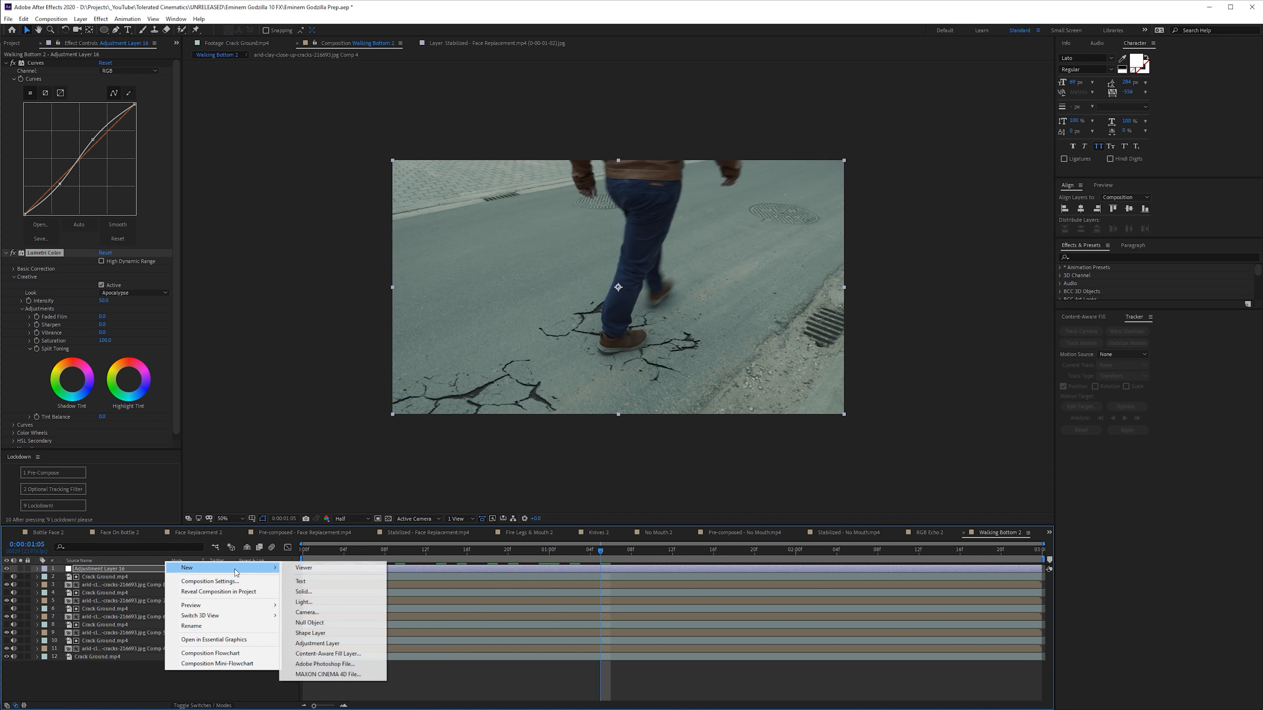
left_click(346, 646)
left_click(117, 30)
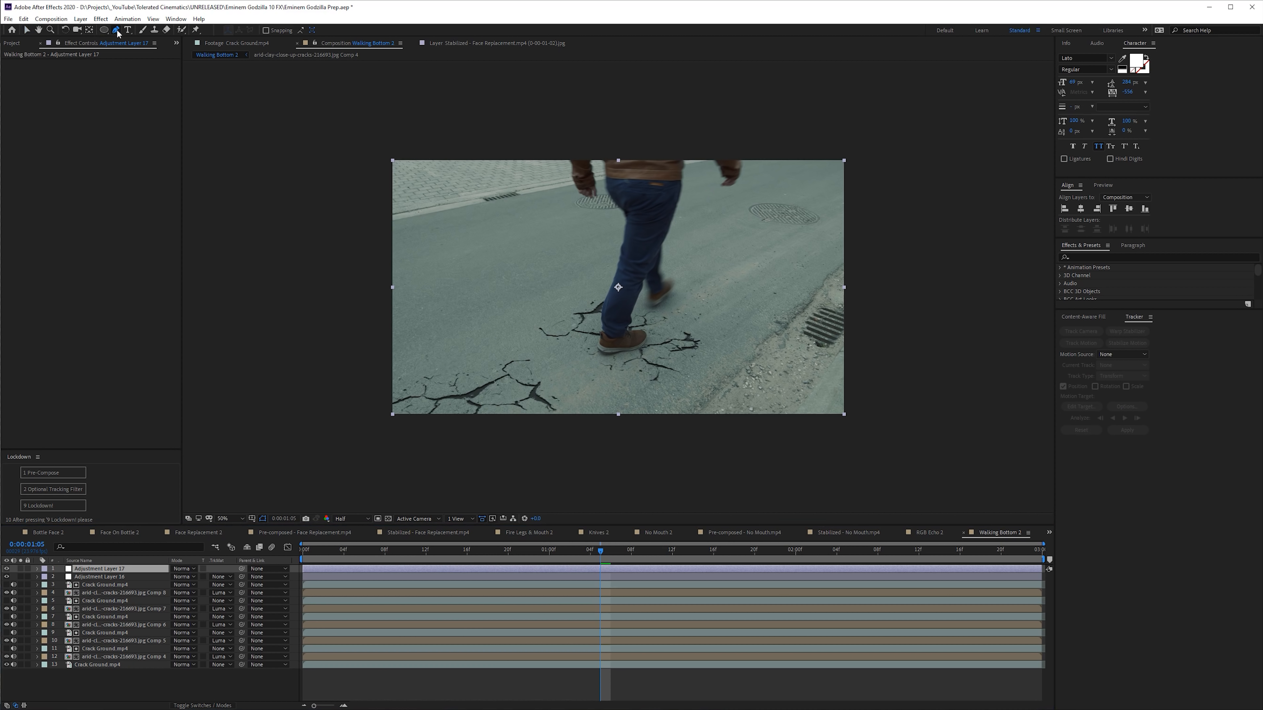
left_click_drag(597, 131, 567, 163)
left_click_drag(507, 216, 461, 248)
left_click_drag(390, 292, 348, 339)
left_click_drag(337, 357, 333, 404)
left_click_drag(385, 438, 617, 454)
left_click_drag(650, 449, 725, 376)
left_click_drag(749, 351, 820, 255)
left_click_drag(868, 183, 877, 96)
left_click_drag(597, 131, 601, 137)
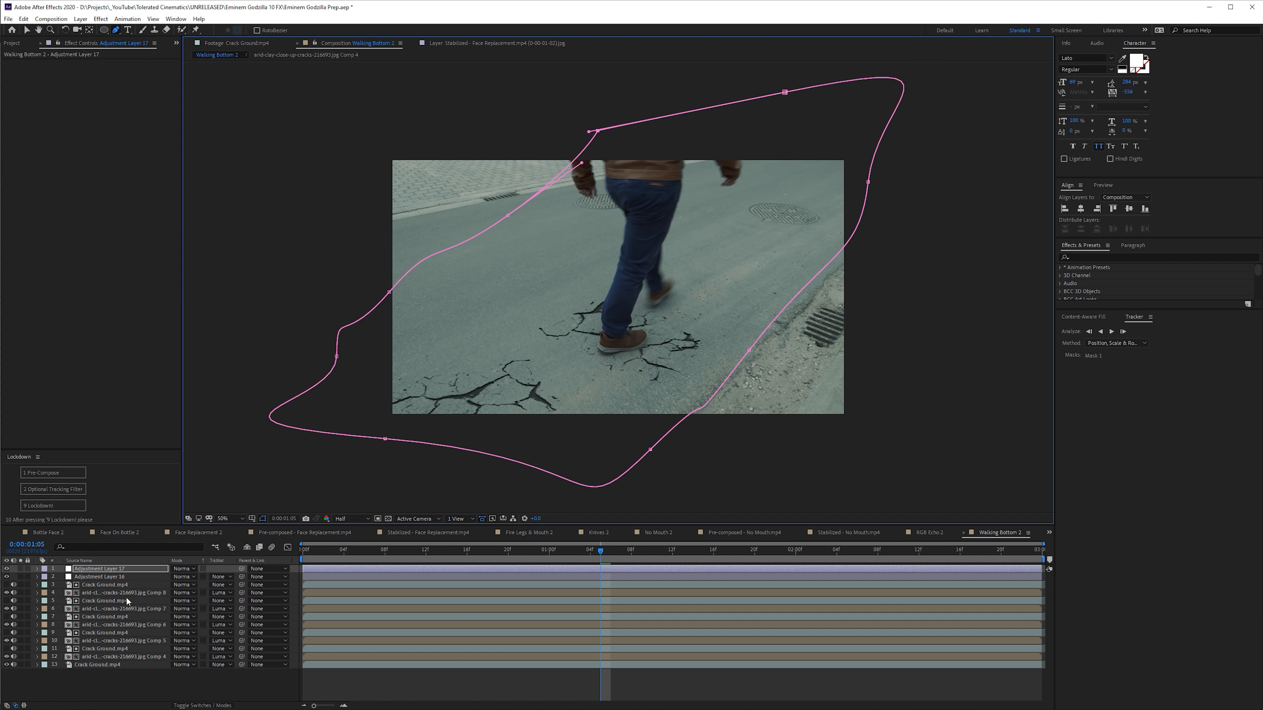
- Apply Curves to the masked adjustment layer and pull the middle of the RGB curve down to darken it
left_click(114, 565)
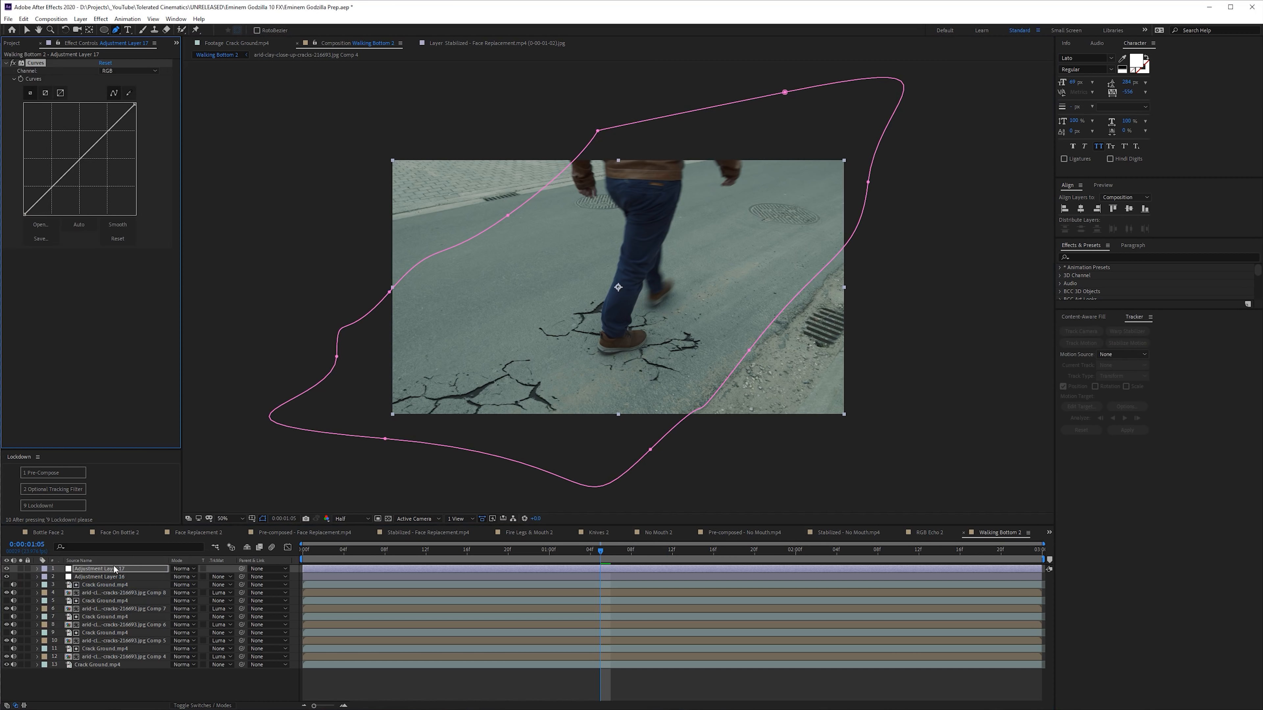
mouse_move(86, 168)
left_mouse_down()
mouse_move(97, 195)
mouse_move(91, 175)
left_mouse_up()
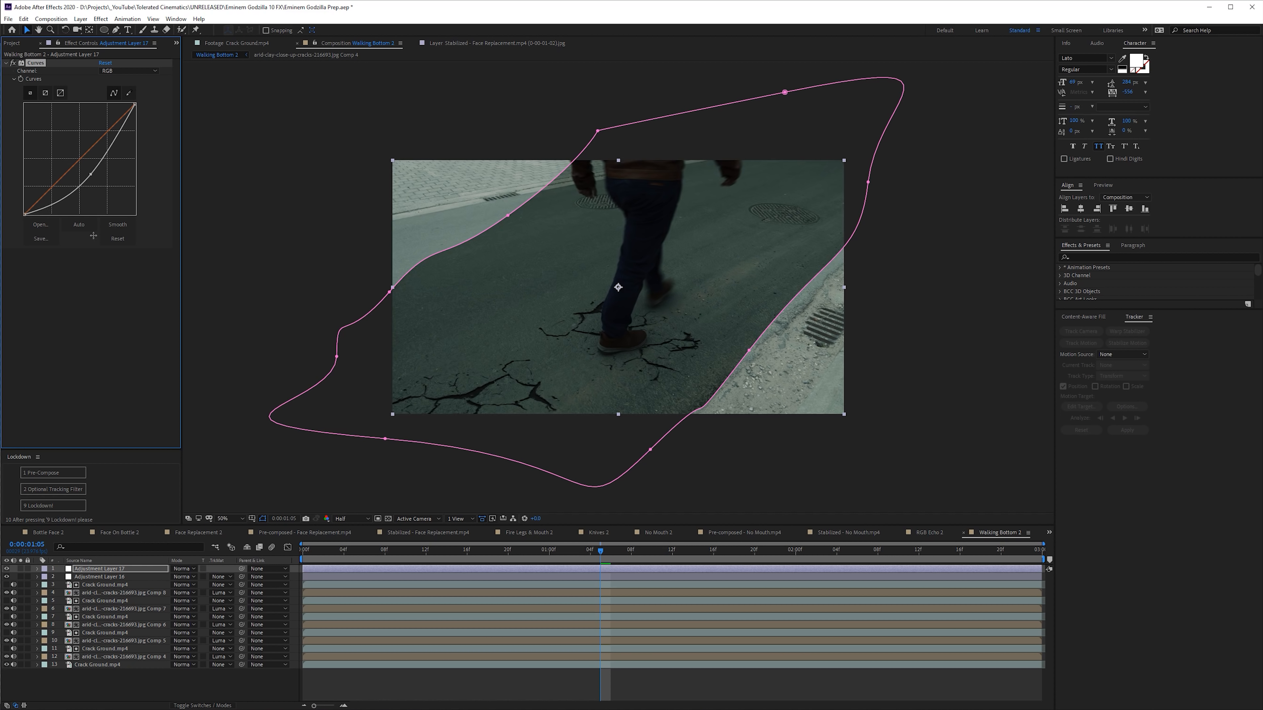
- Set the adjustment layer's mask to Subtract and raise its feather to more than 500 pixels for a soft vignette
key("f")
left_click(184, 577)
left_click(187, 602)
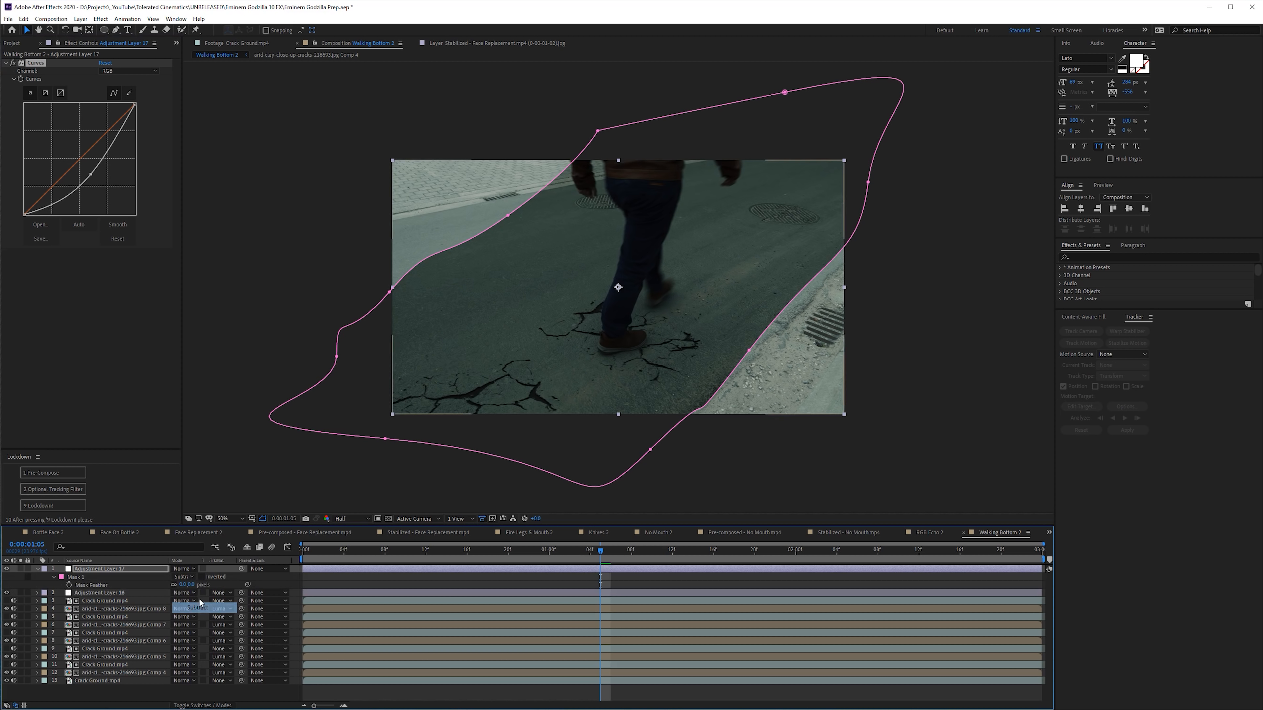
left_click_drag(214, 587, 318, 584)
left_click_drag(405, 579, 454, 569)
left_click(480, 579)
- Play the shot to 0:00:01:21 and toggle the vignette adjustment layer's visibility to compare the frame with and without it
key("space")
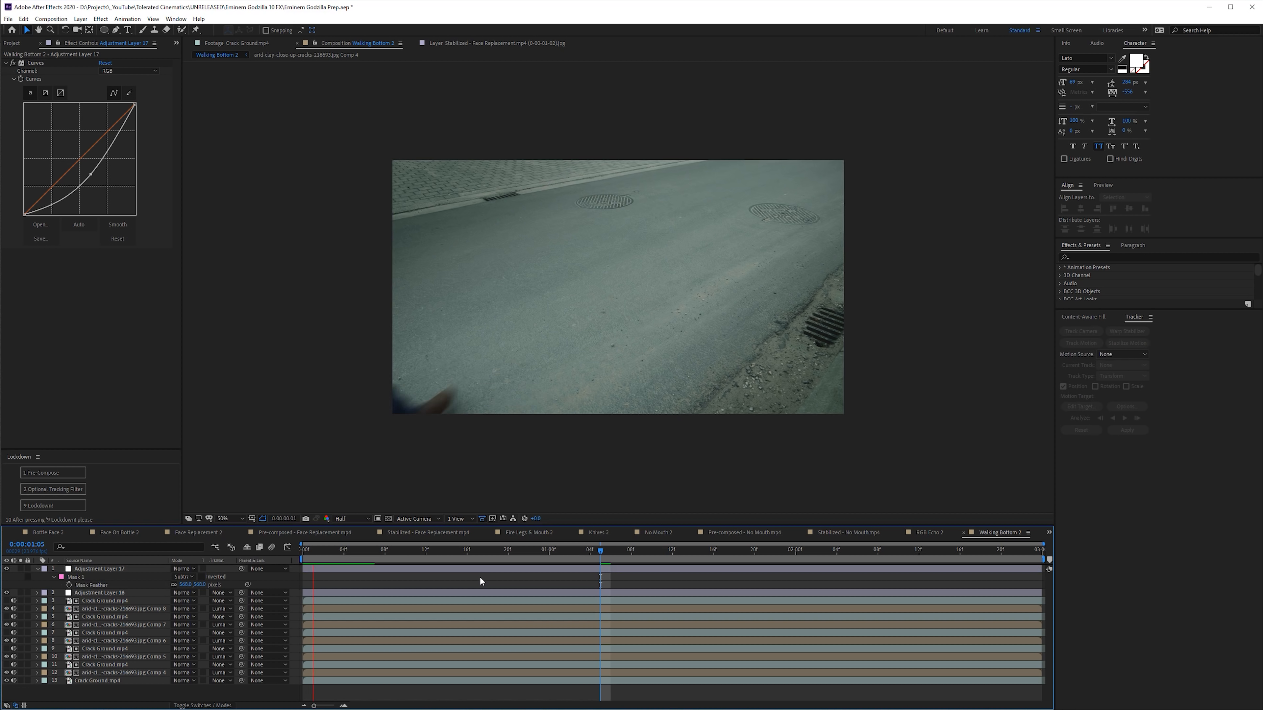
left_click(7, 568)
left_click(7, 569)
left_click(7, 569)
left_click(7, 568)
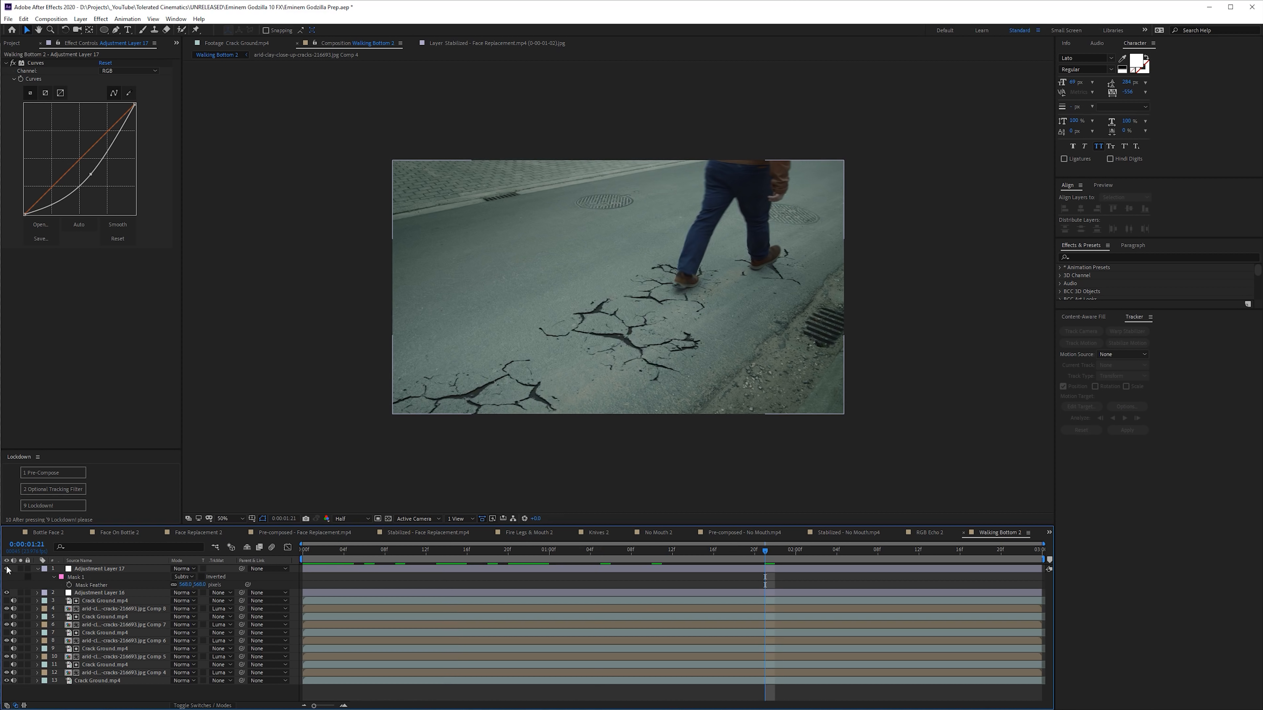